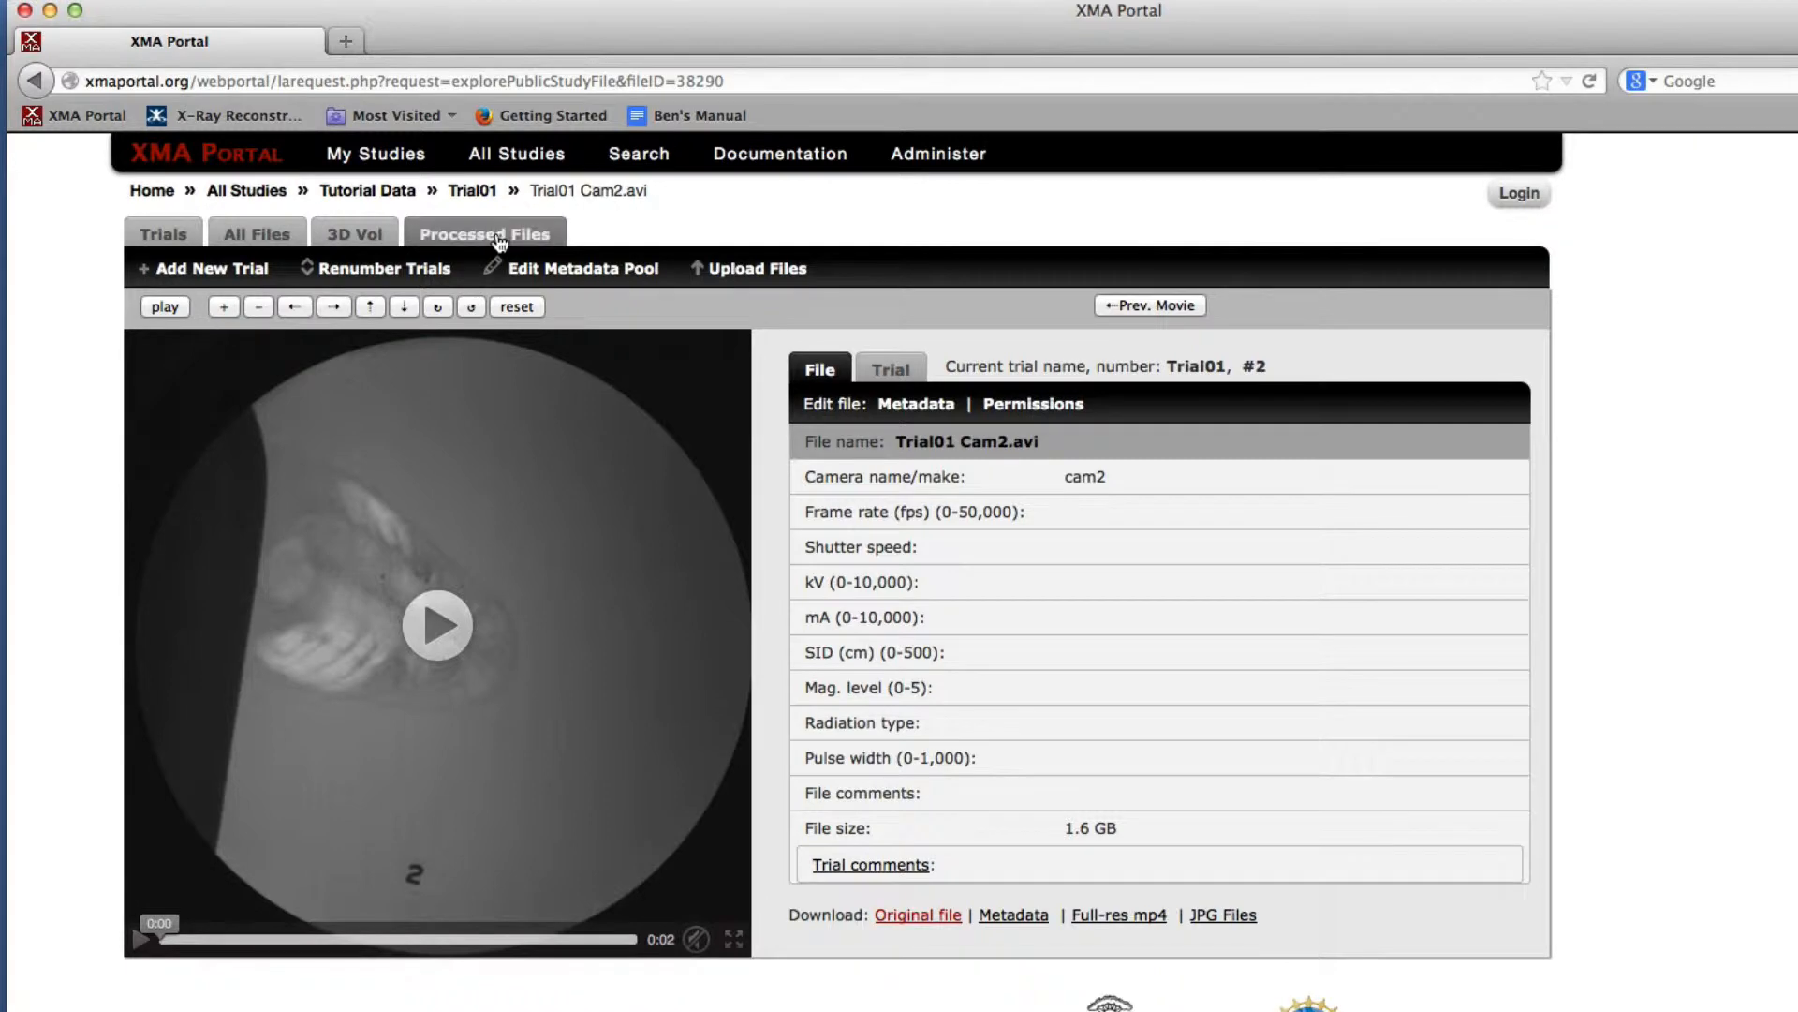
Download the original Grid After Cam1_UNDSTFORM.mat from the study's processed files.
click(495, 241)
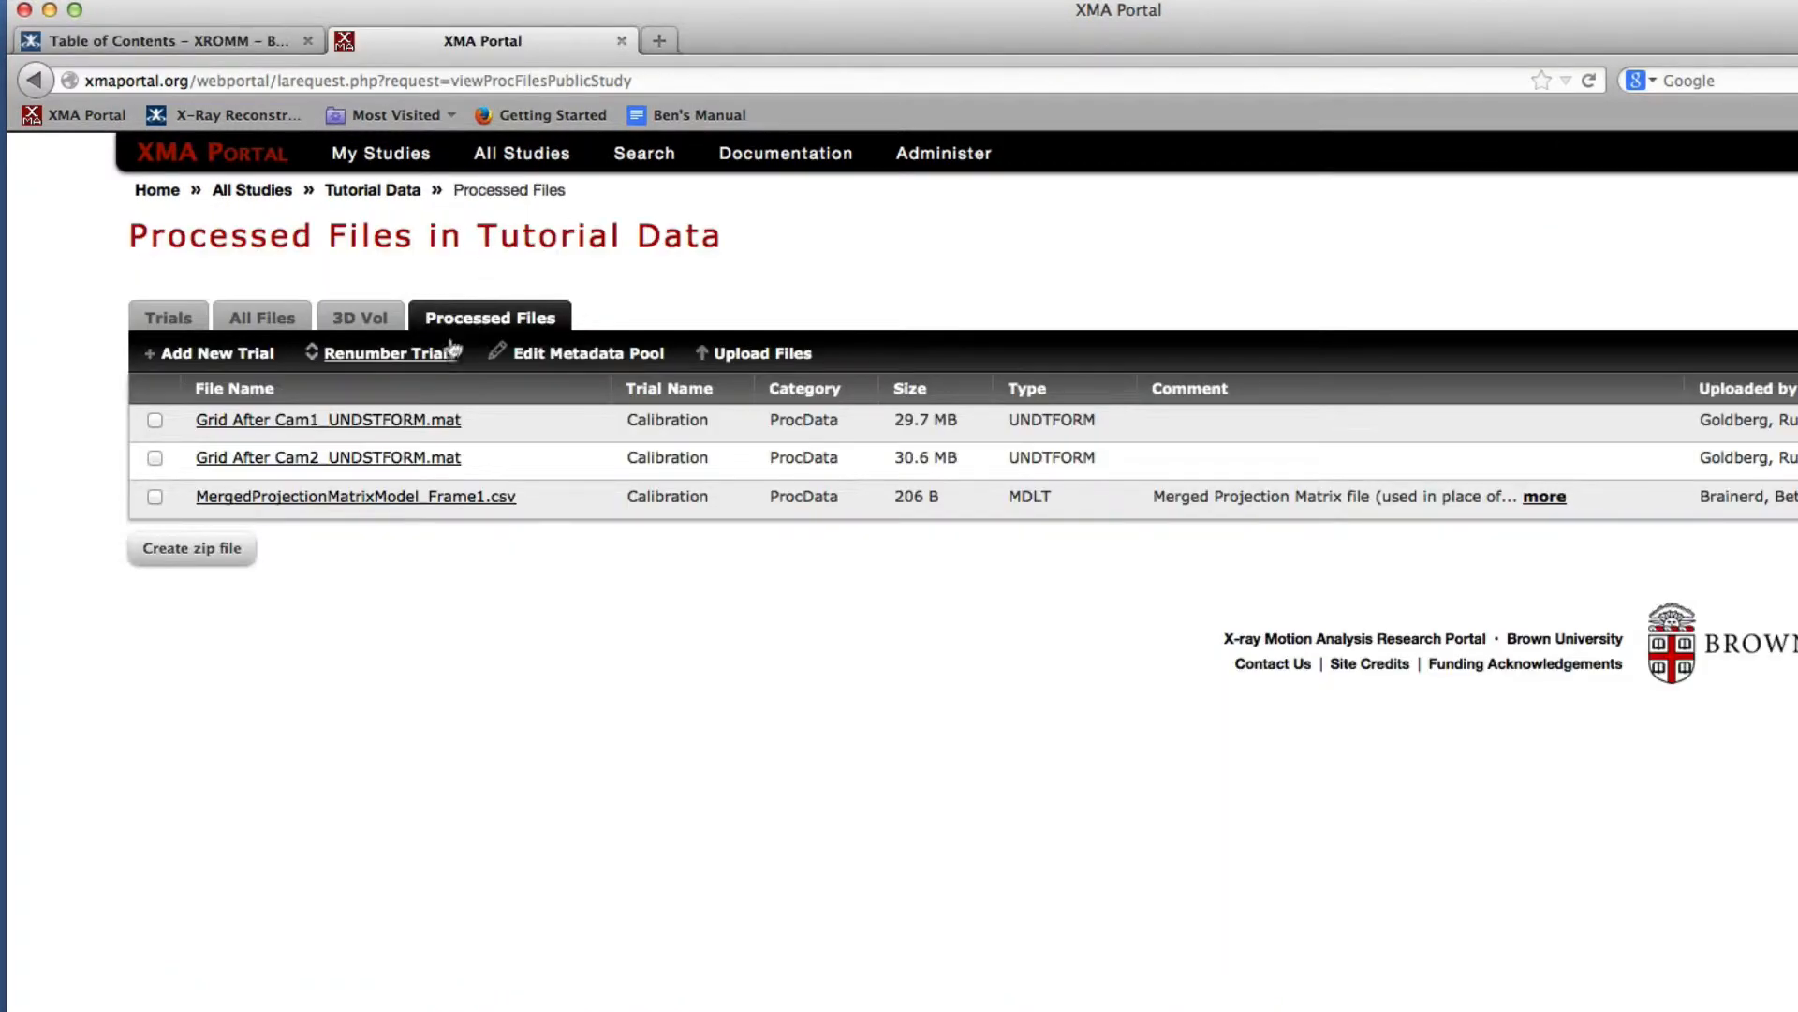
click(427, 423)
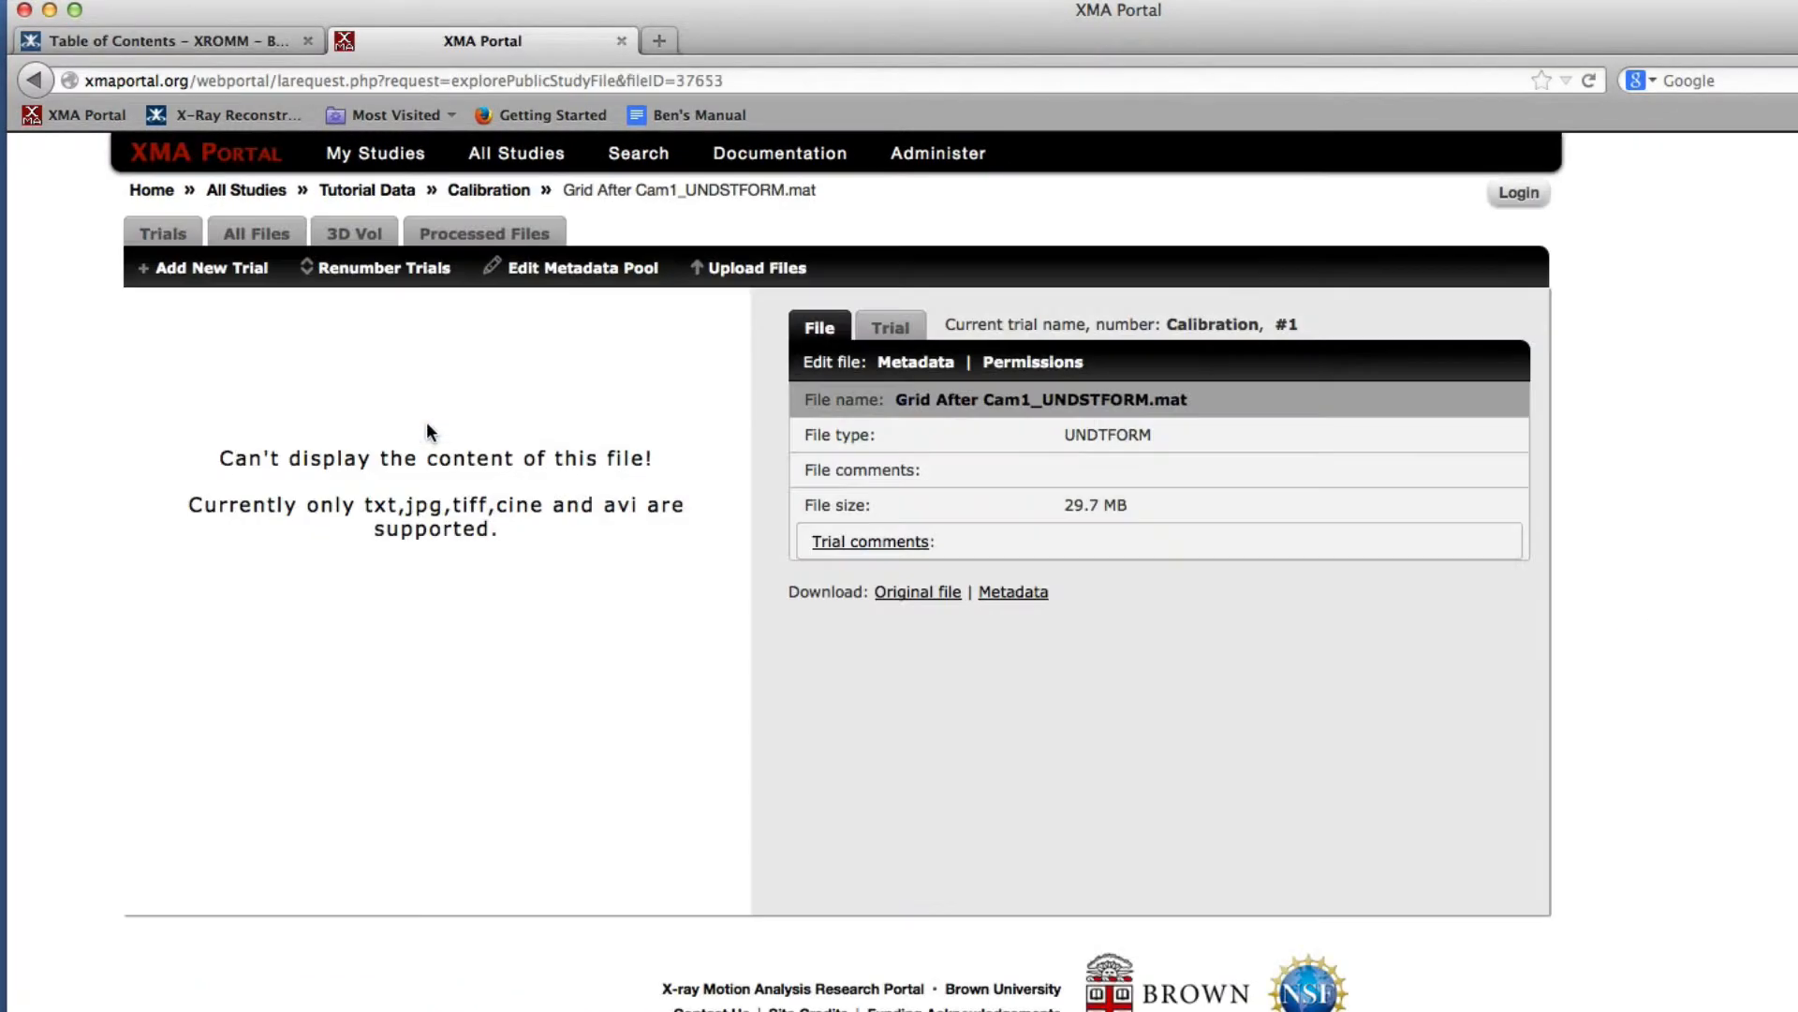
click(917, 593)
click(963, 204)
Download the original Grid After Cam2_UNDSTFORM.mat from the study's processed files.
click(484, 233)
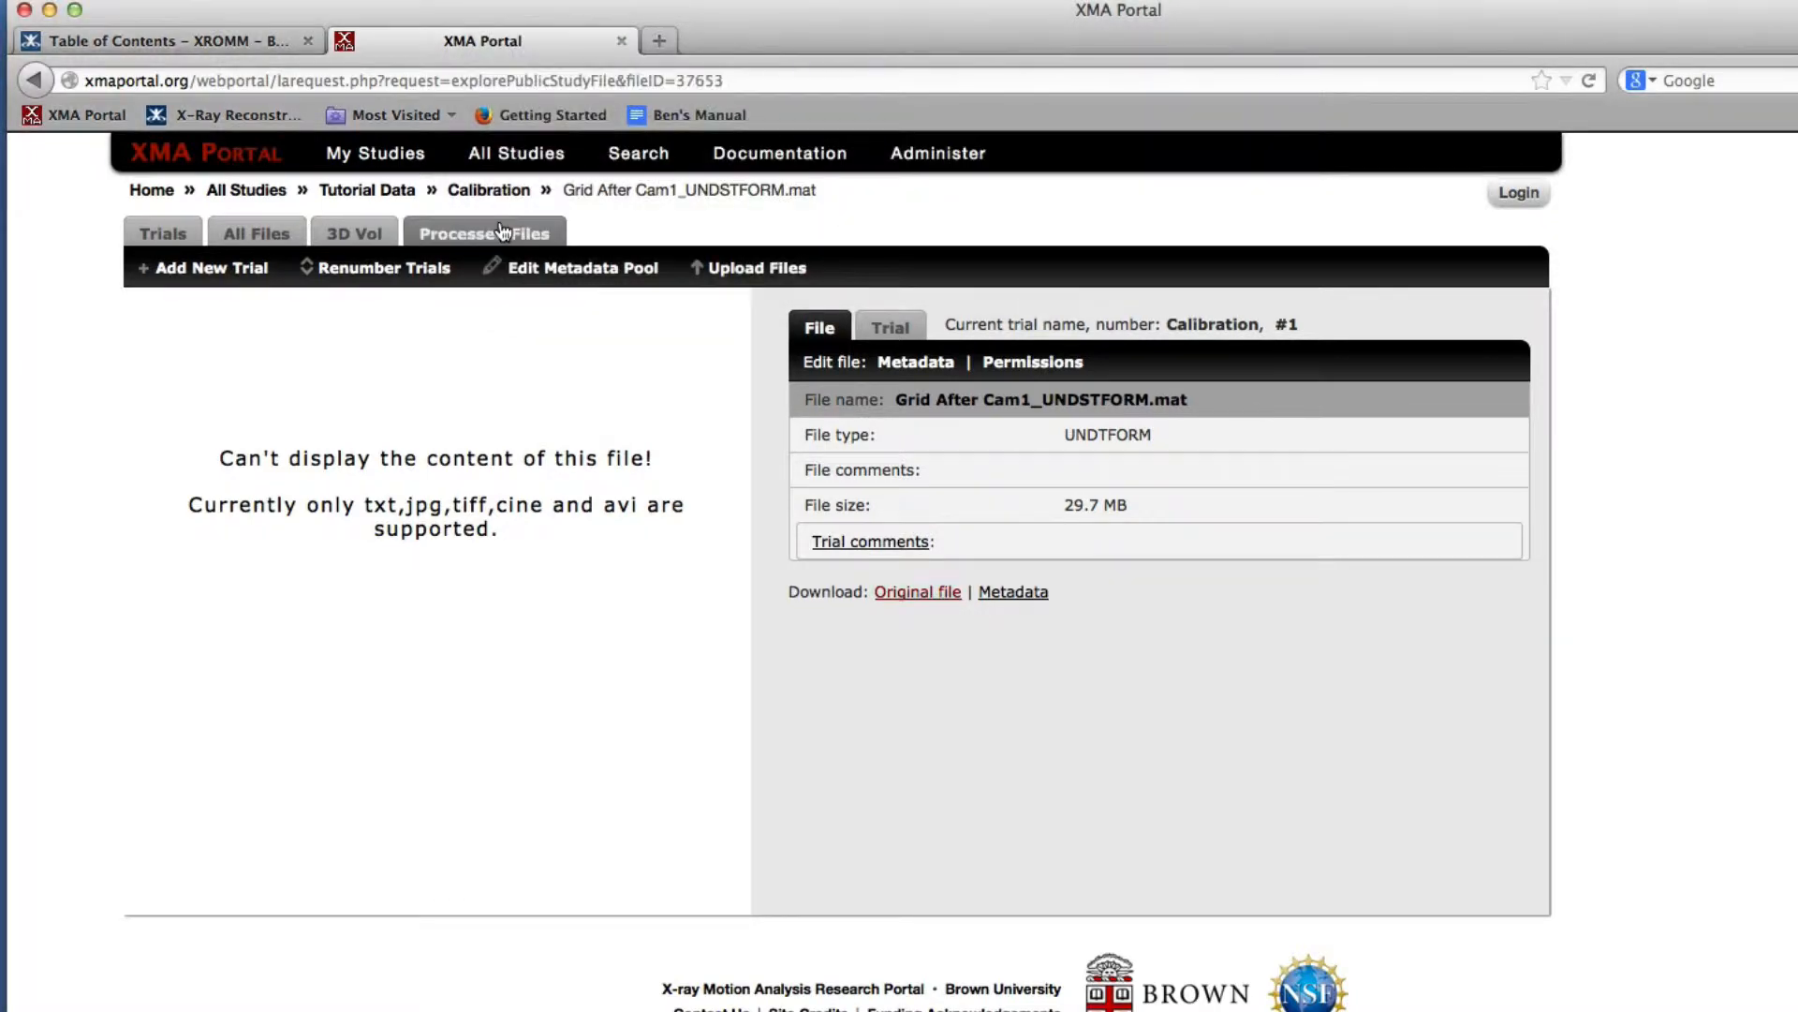
click(442, 457)
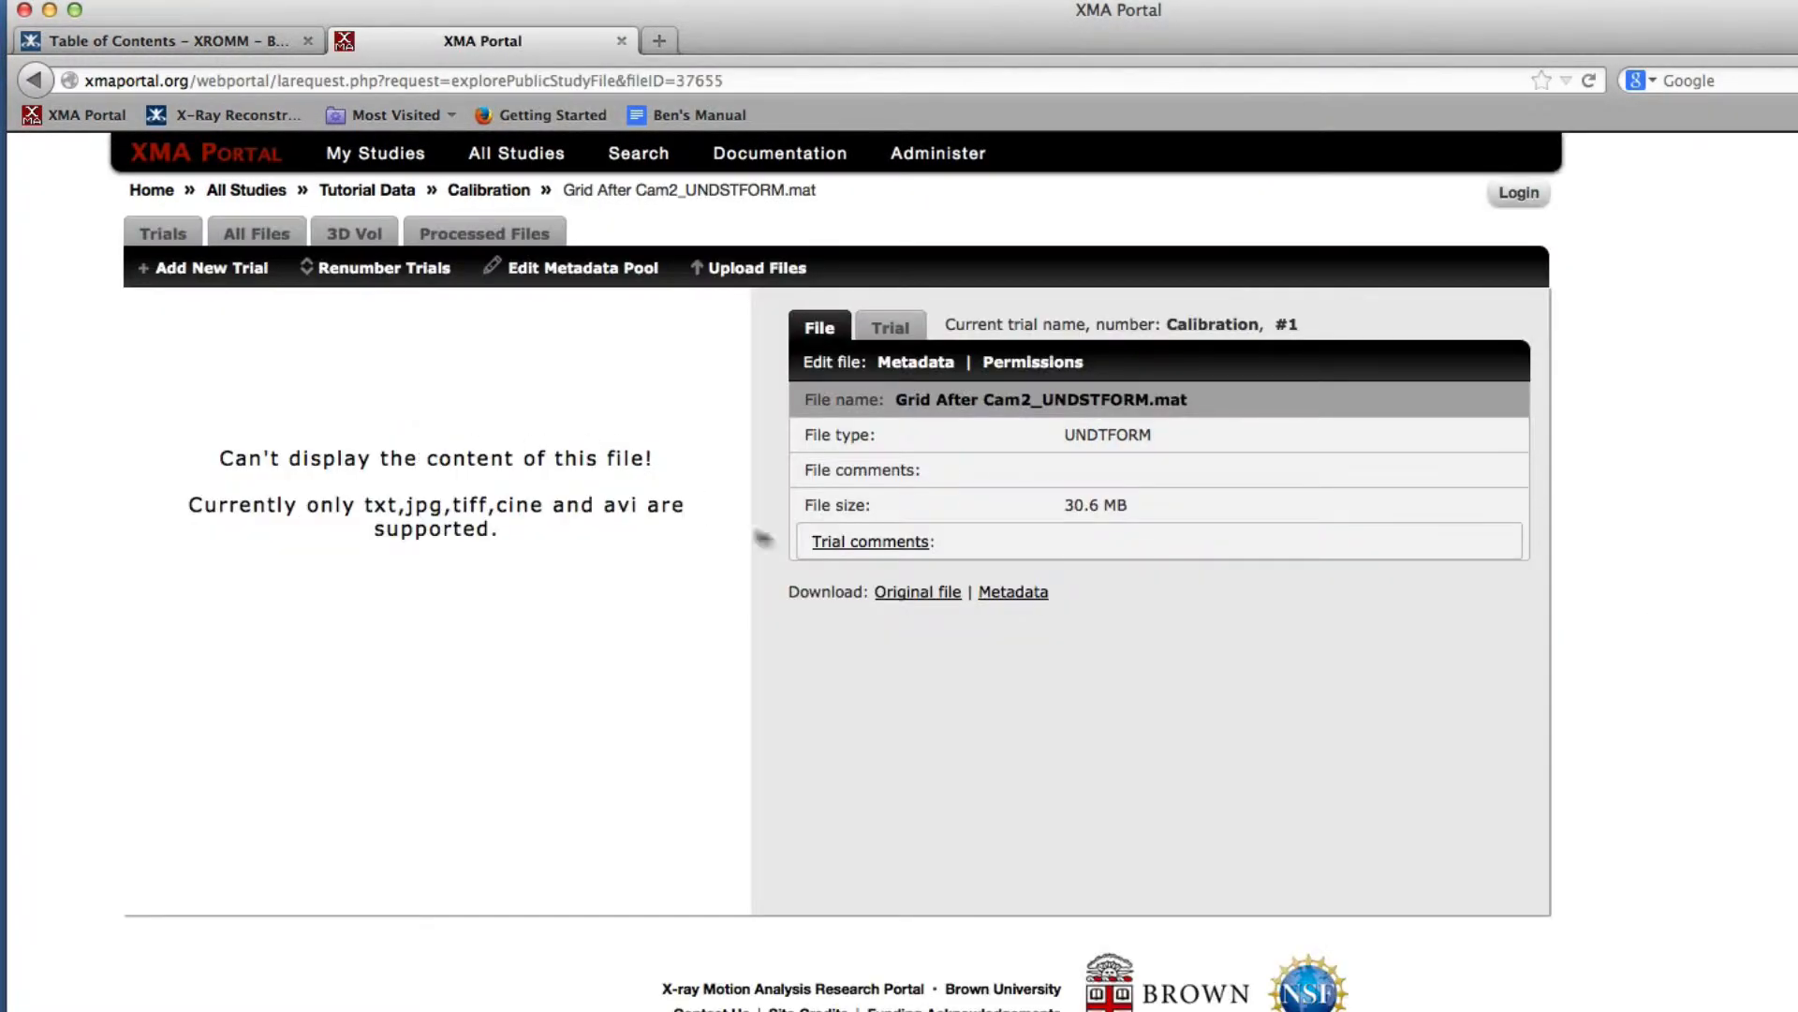
click(896, 593)
click(963, 196)
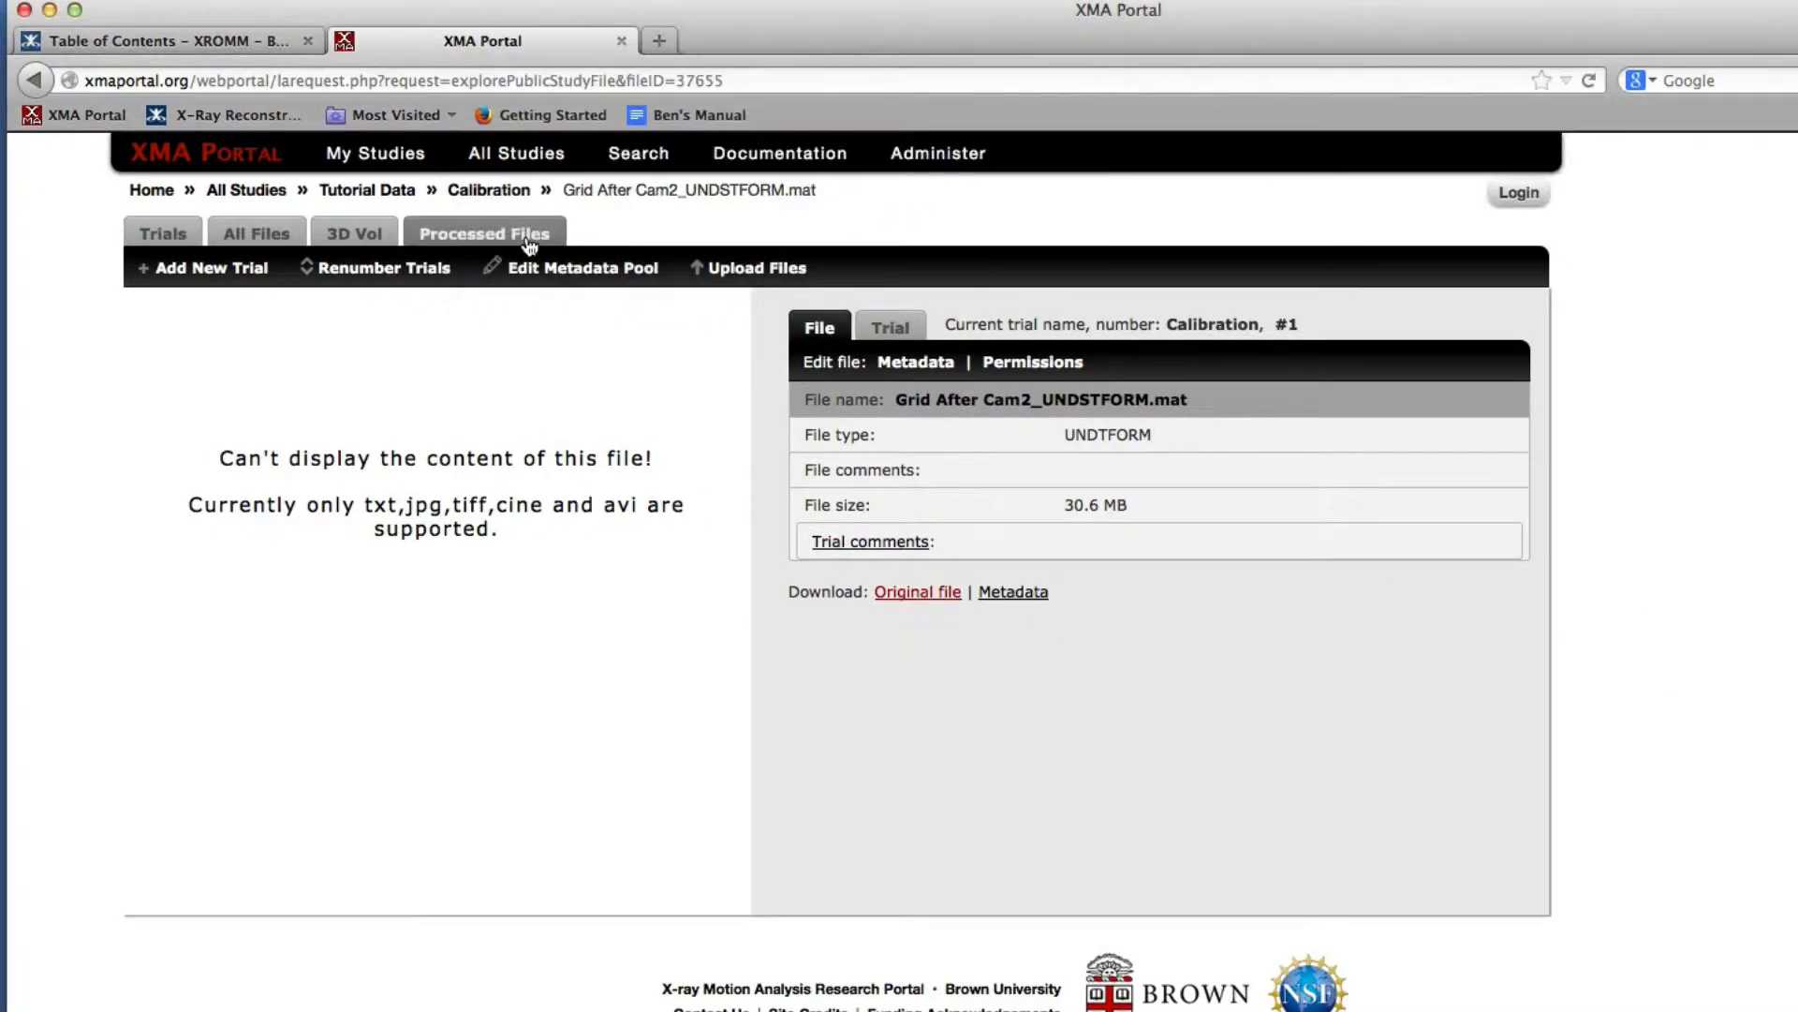
Download the original MergedProjectionMatrixModel_Frame1.csv from the study's processed files.
click(496, 234)
click(449, 498)
click(913, 627)
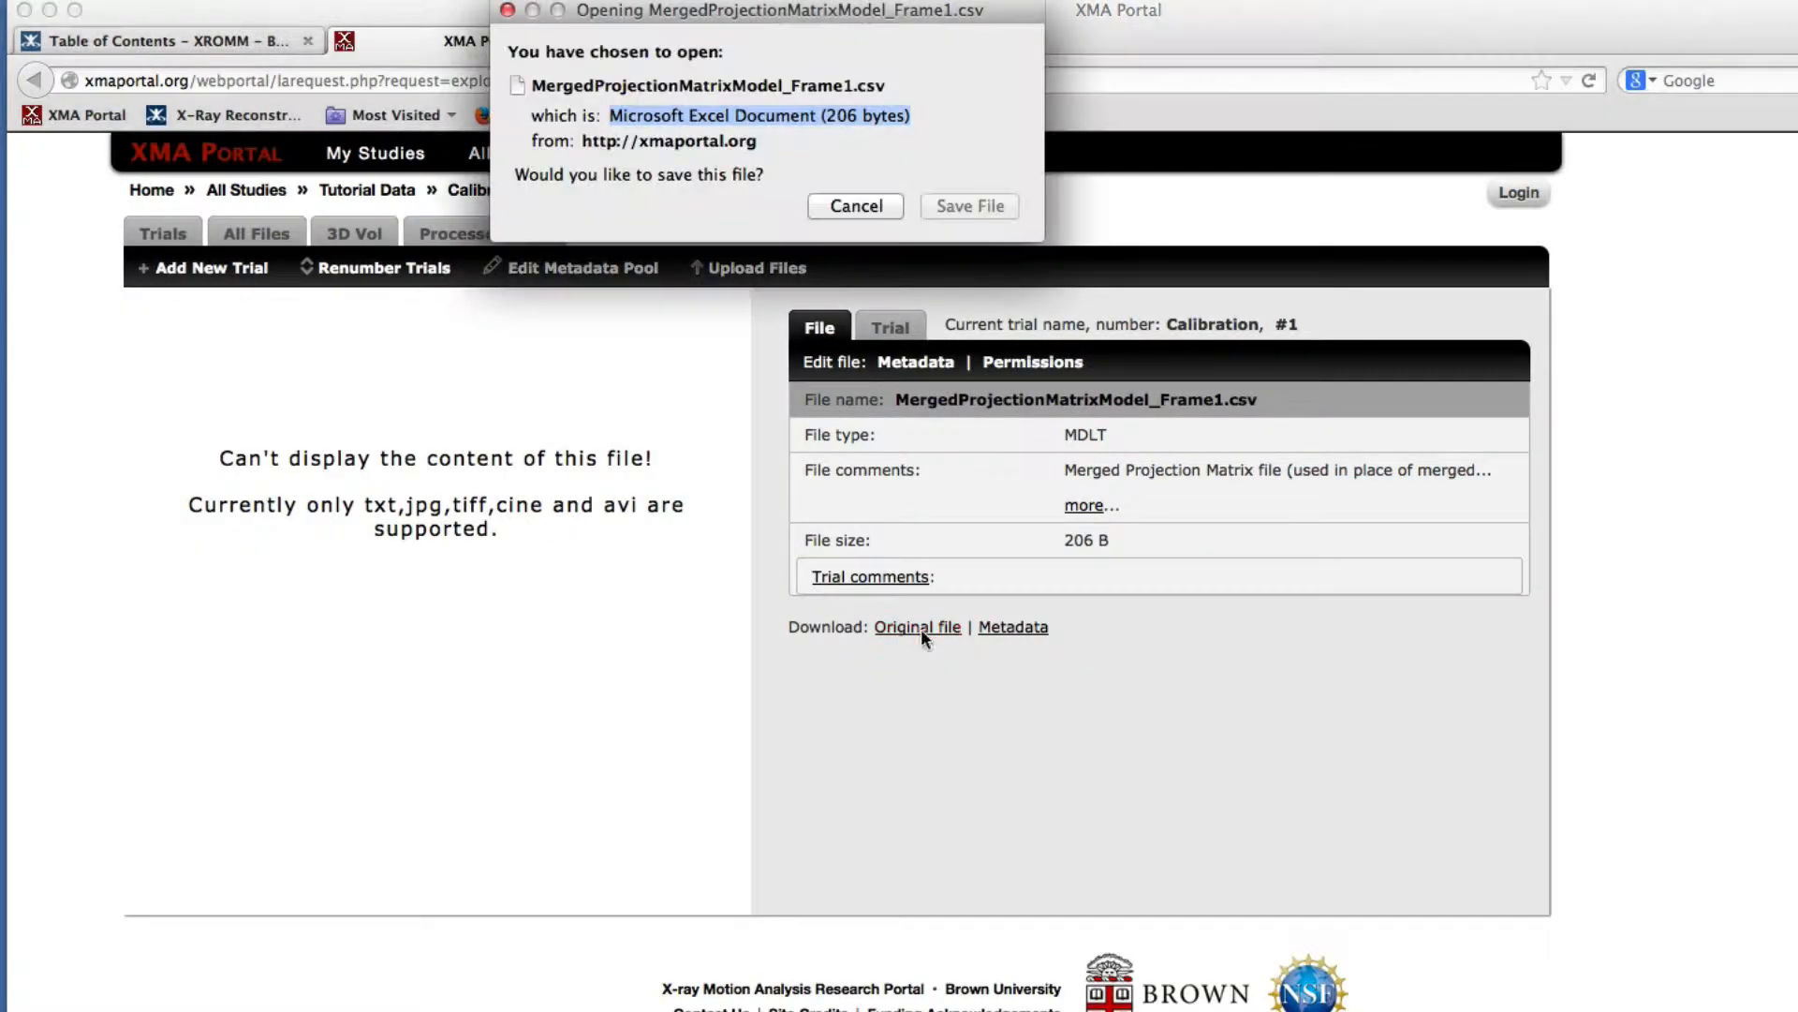
click(962, 206)
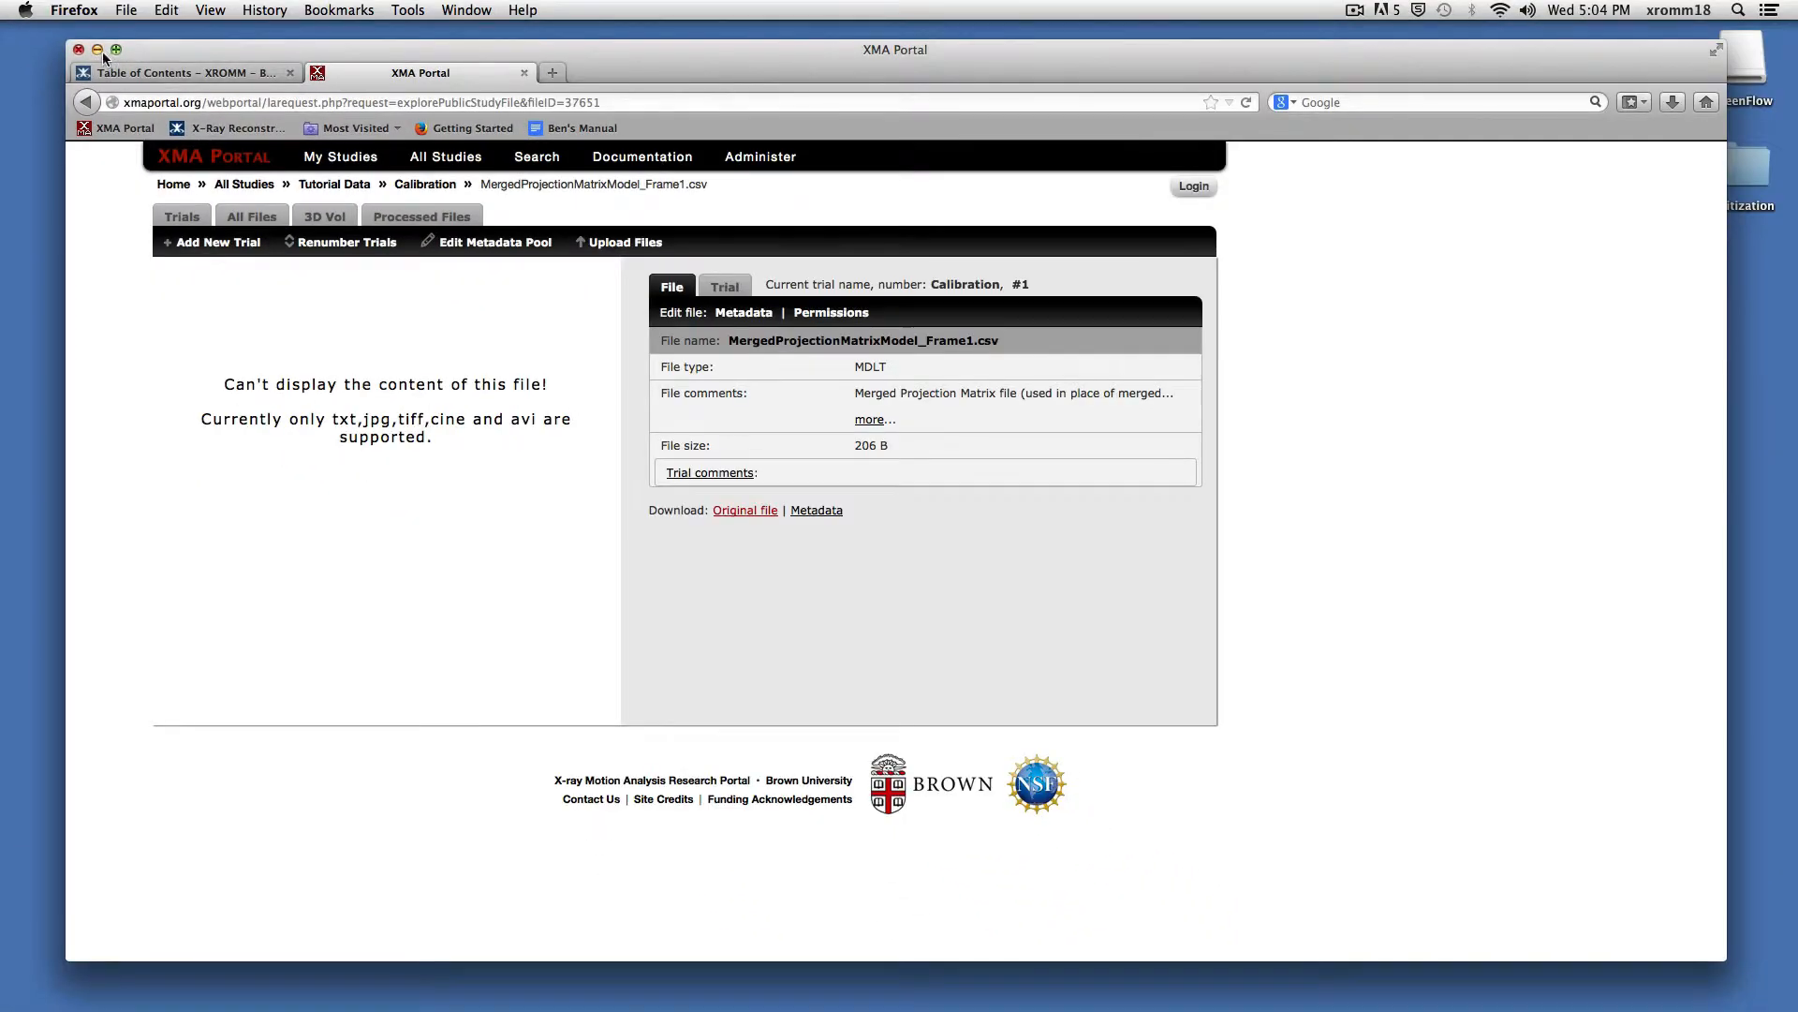
Minimize the browser window, switch to MATLAB and run the DLTdv3Brown command.
click(98, 49)
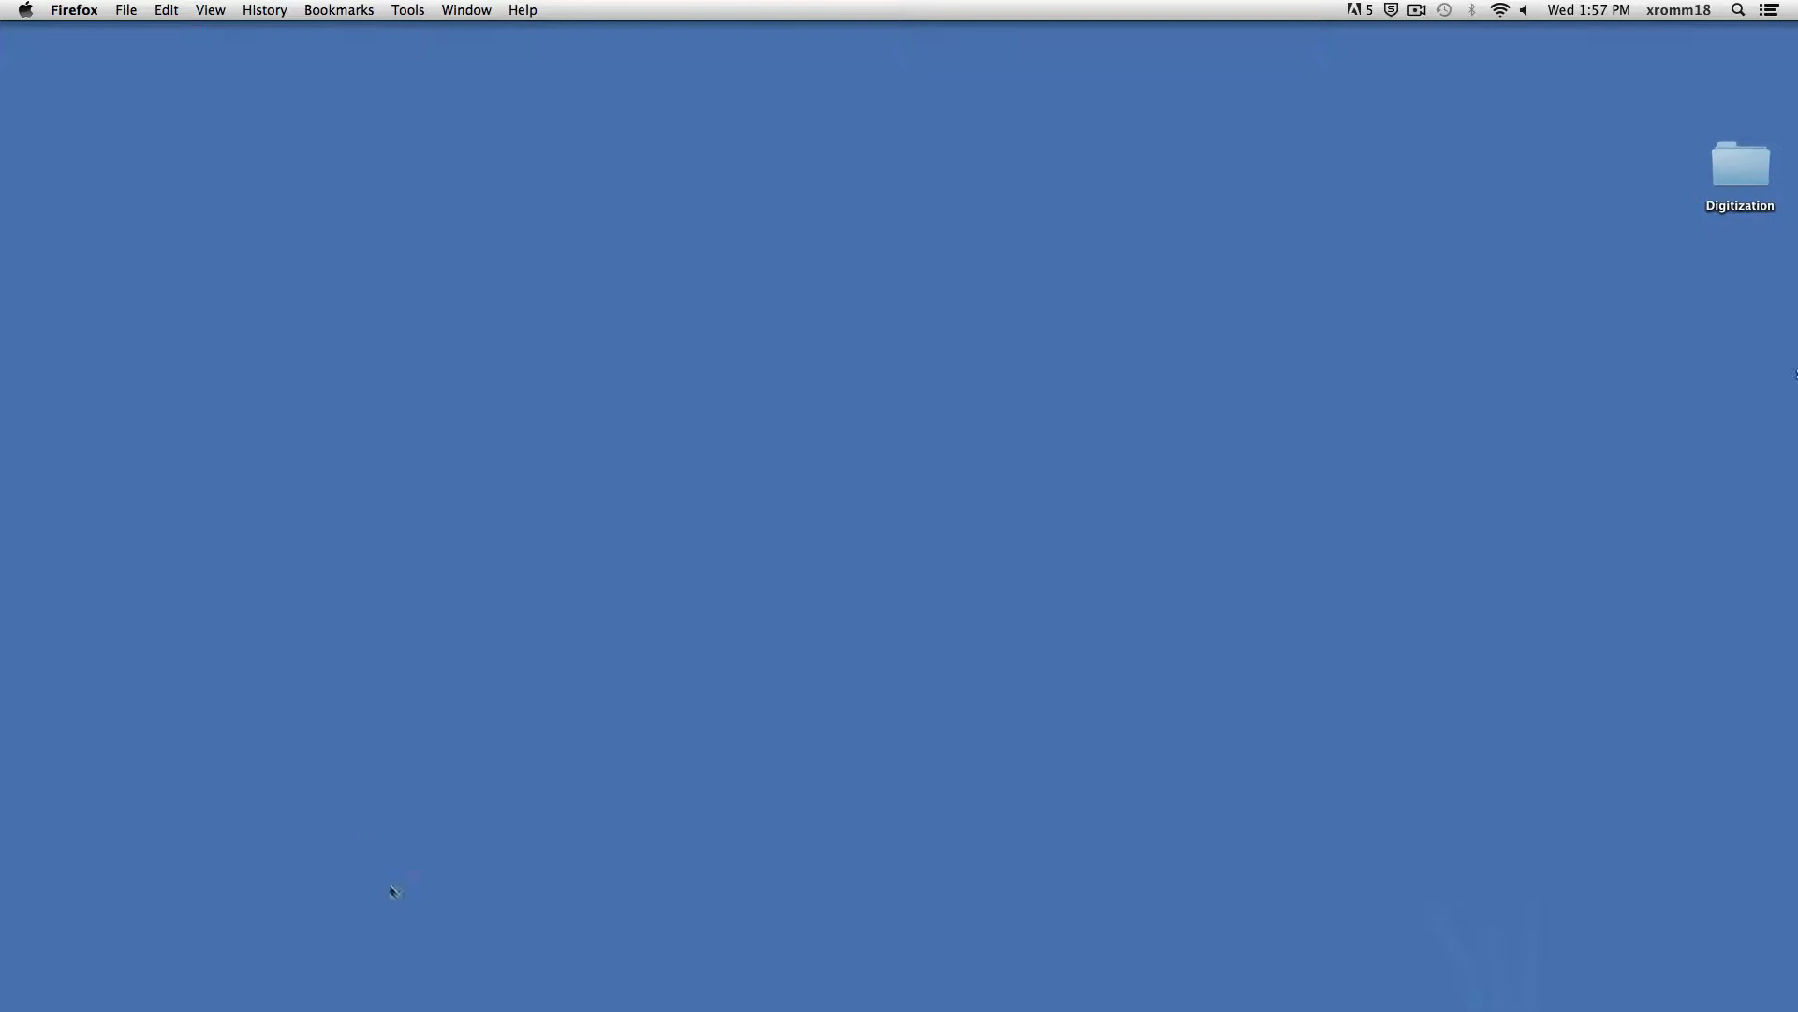
click(609, 984)
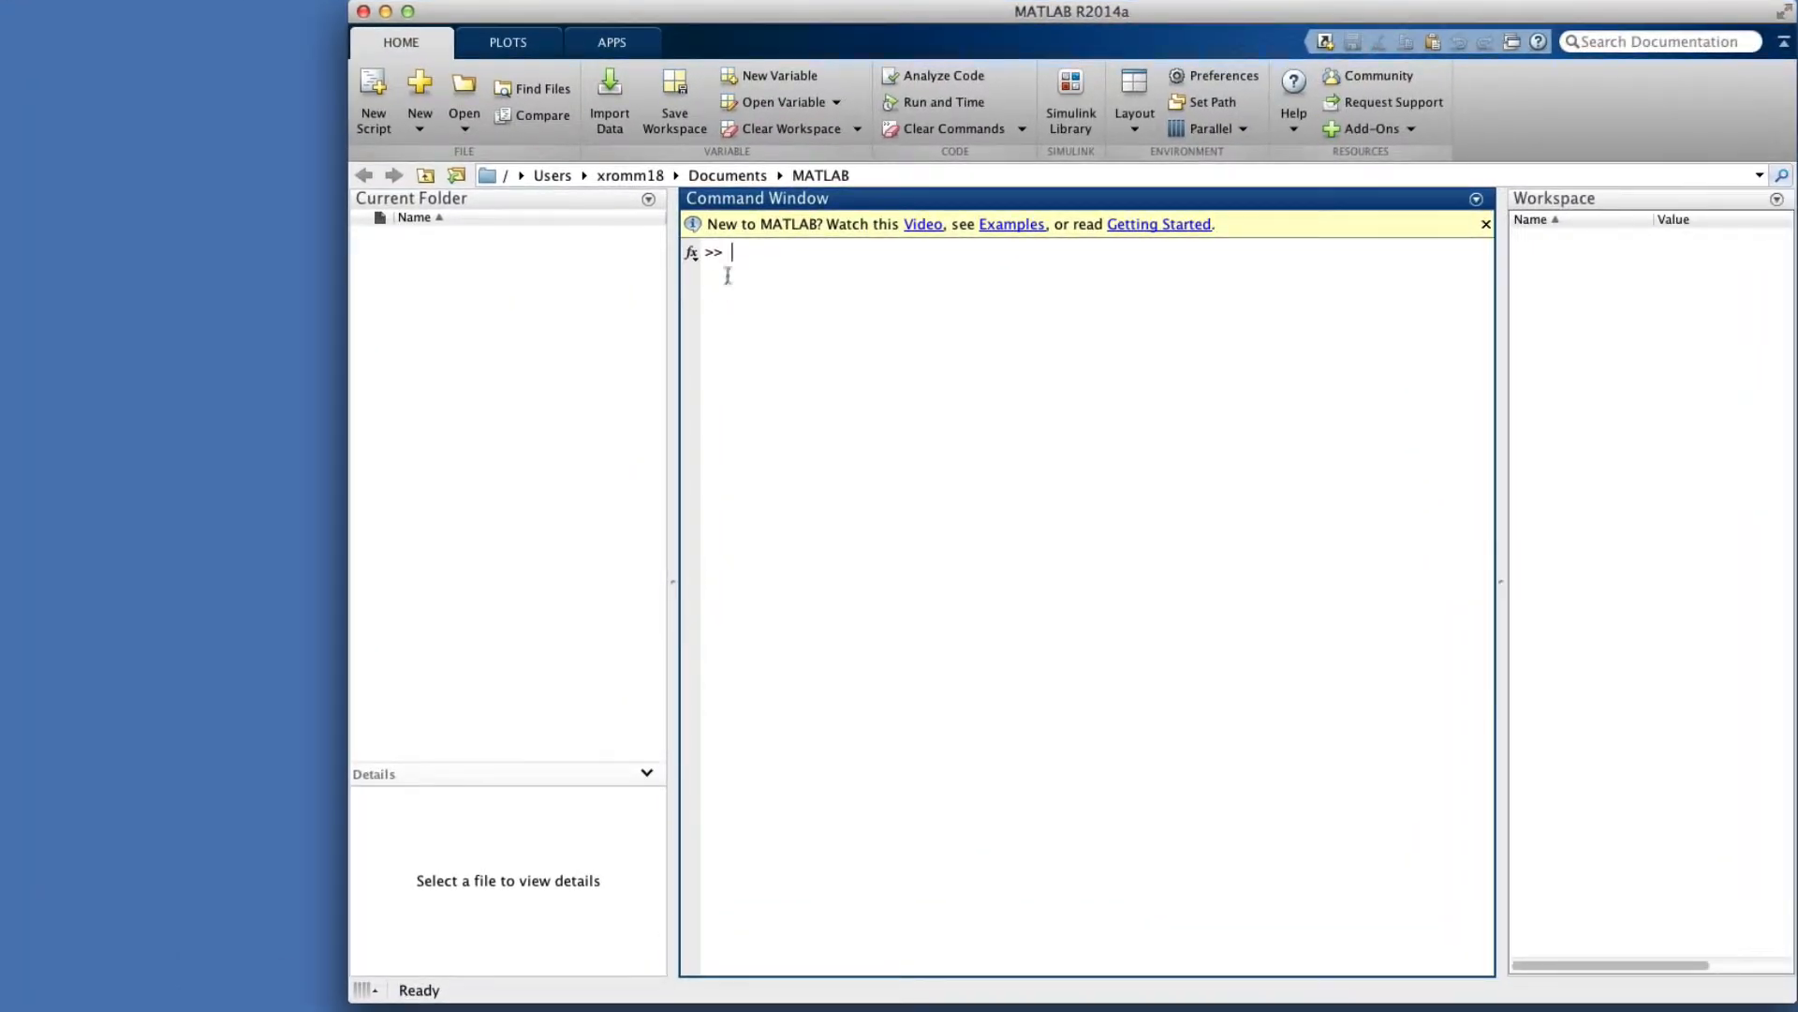
text(DLTdv3Brown)
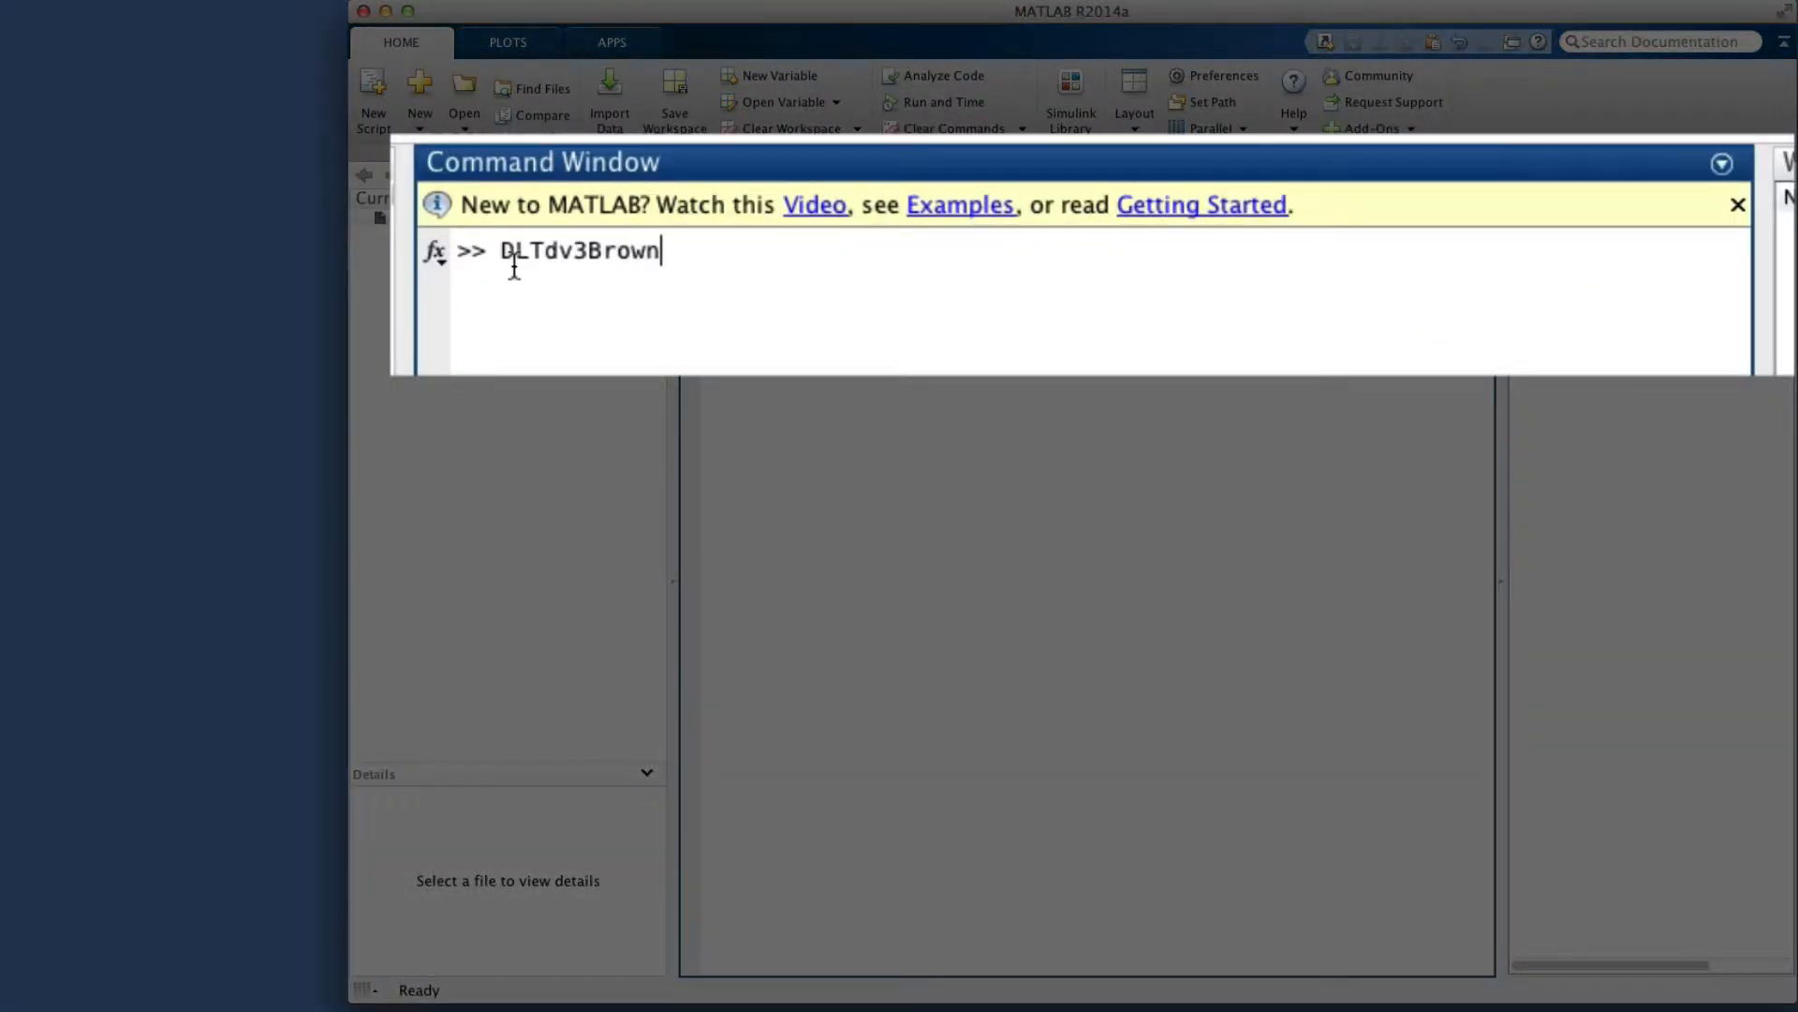
key(Return)
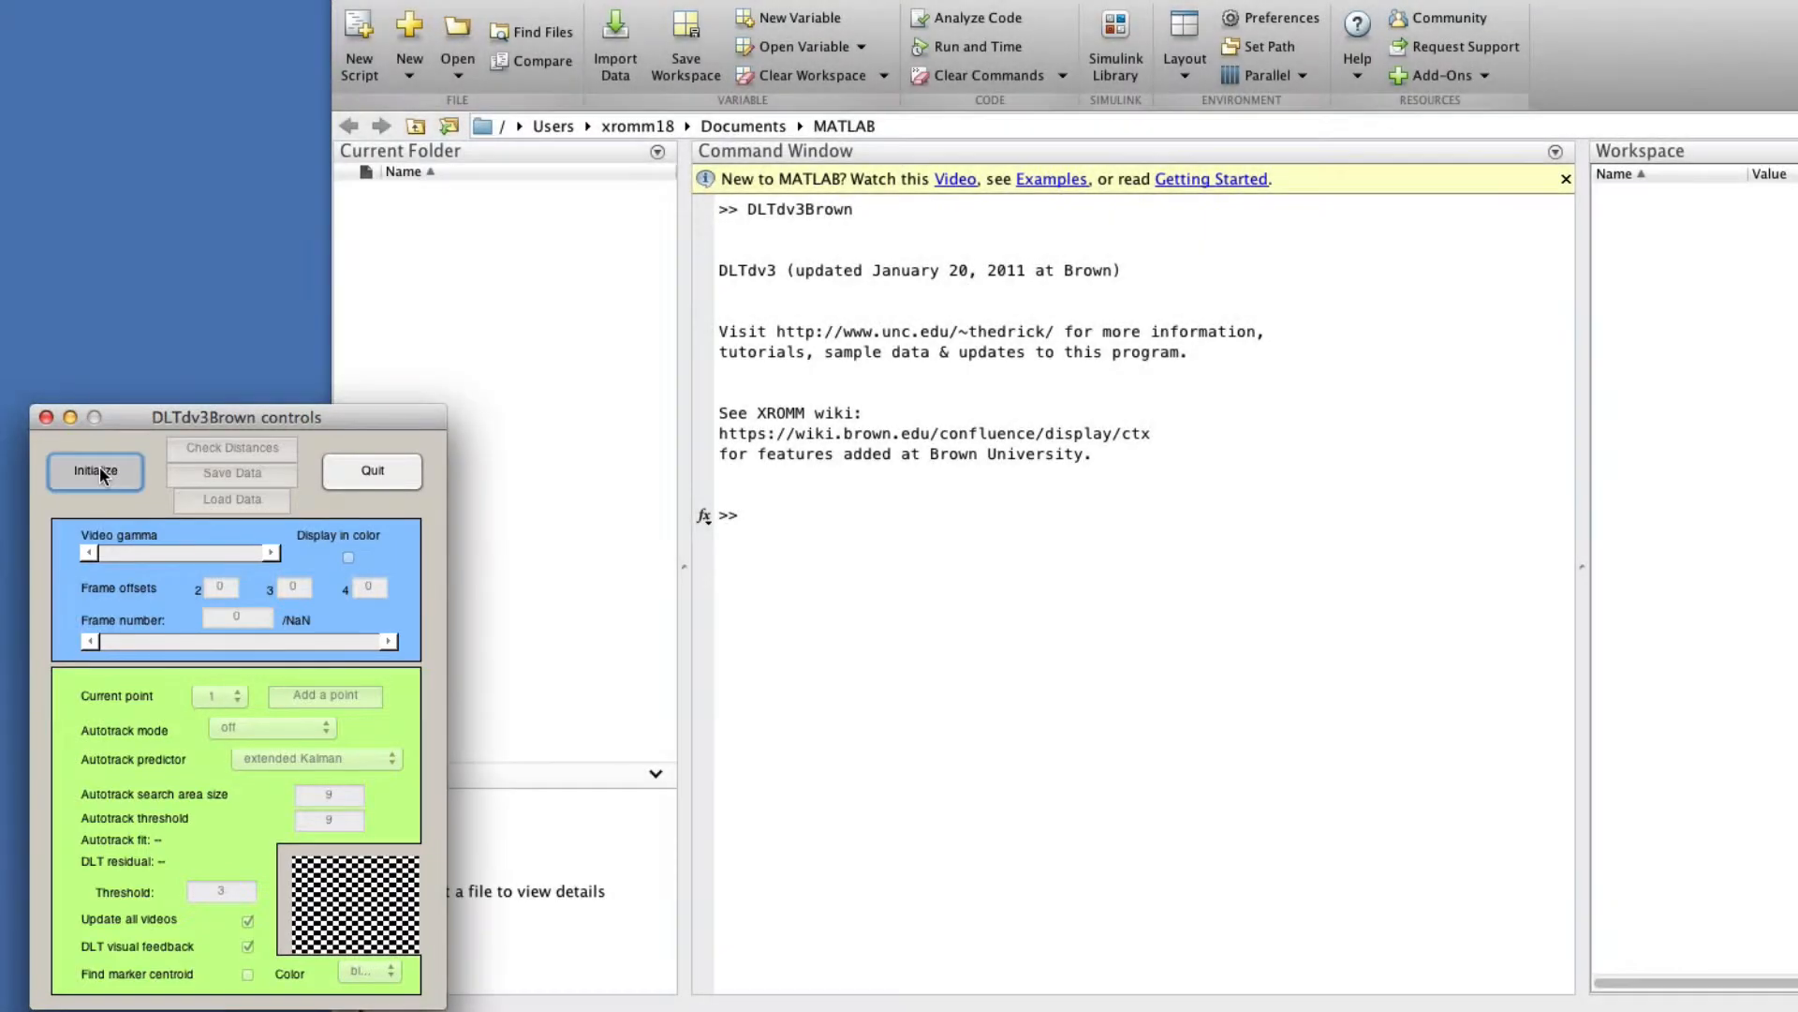
Initialize a DLTdv3Brown digitizing session with 2 videos.
click(99, 466)
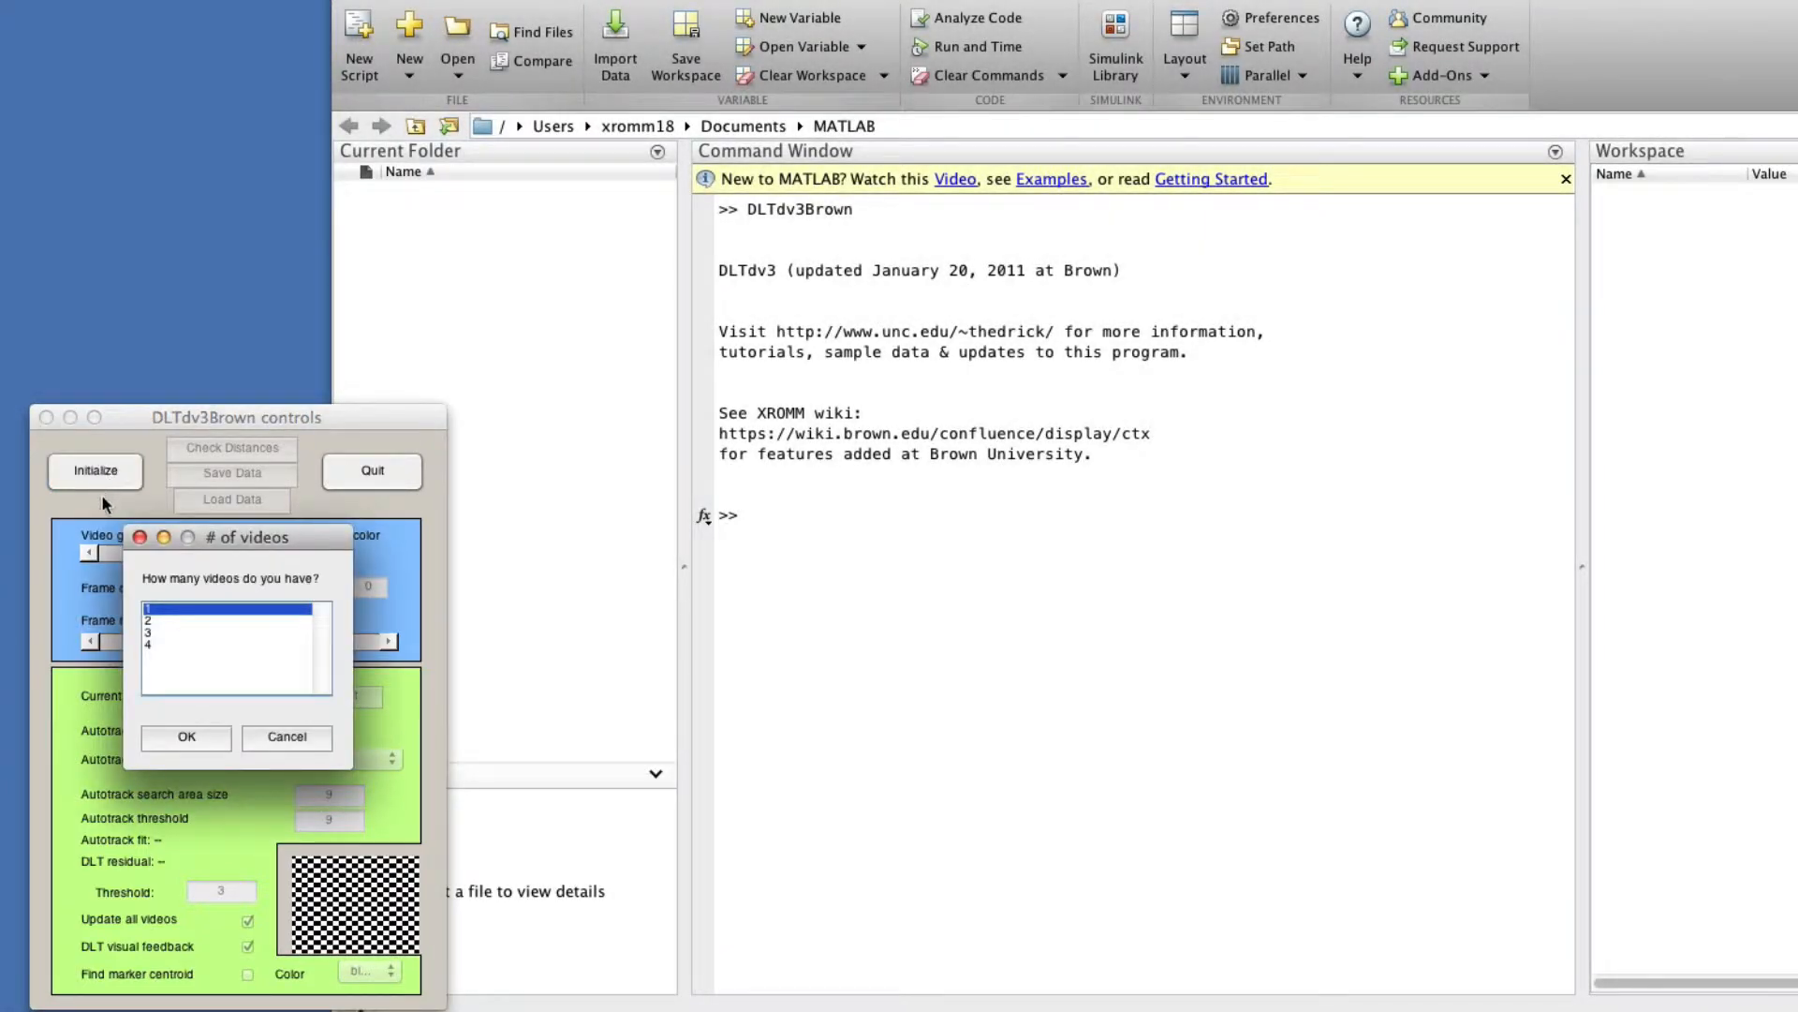
click(155, 621)
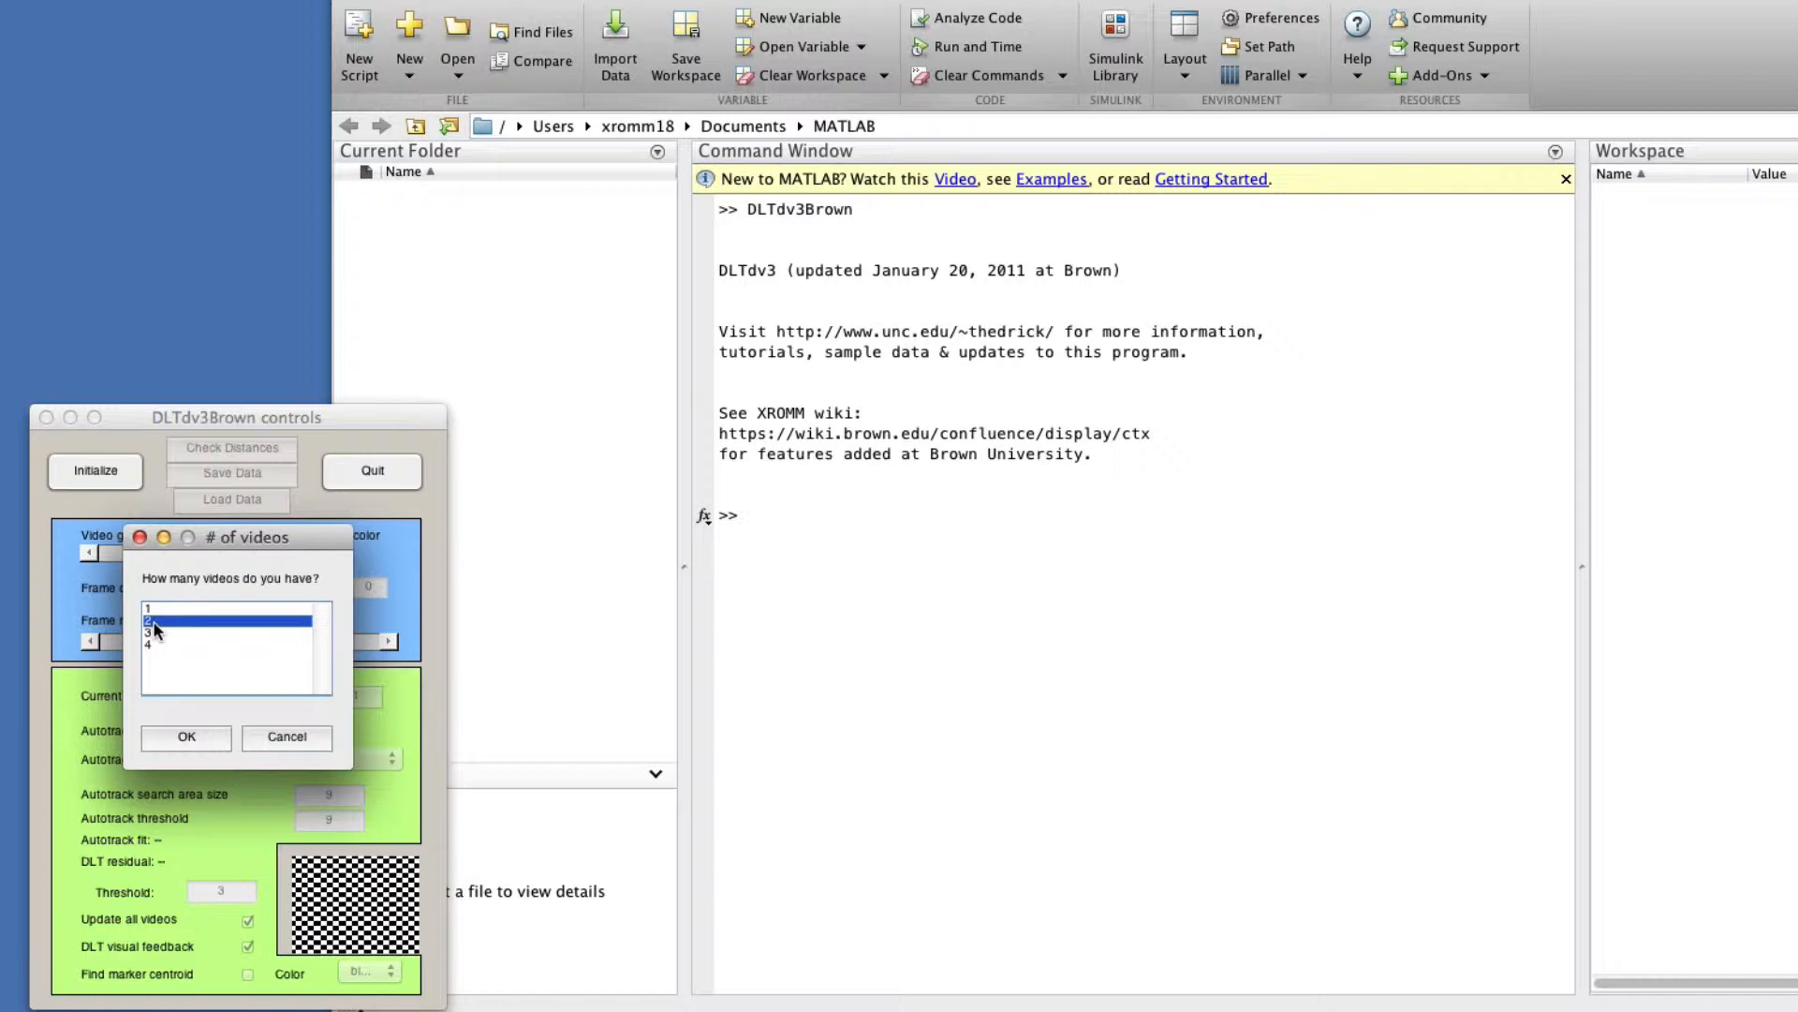
click(203, 736)
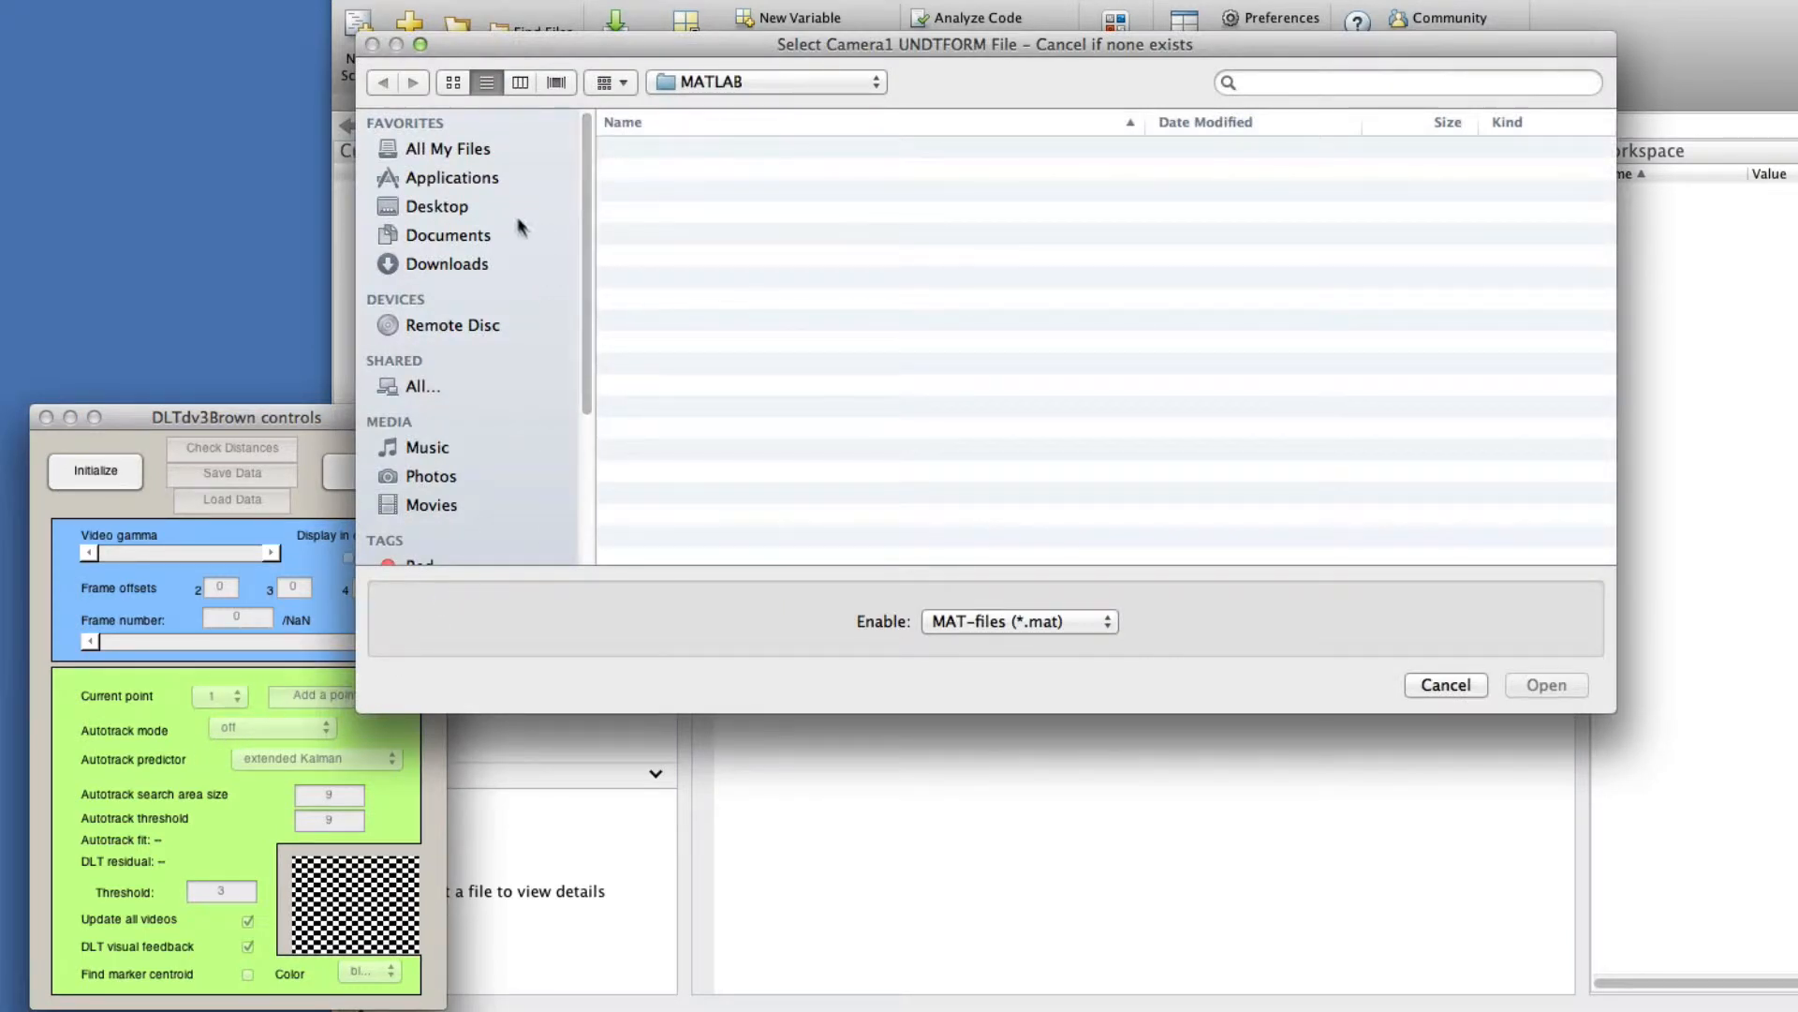
Load Grid After Cam1_UNDSTFORM.mat and Grid After Cam2_UNDSTFORM.mat from the Desktop's Digitization folder as the UNDTFORM files for cameras 1 and 2.
click(436, 206)
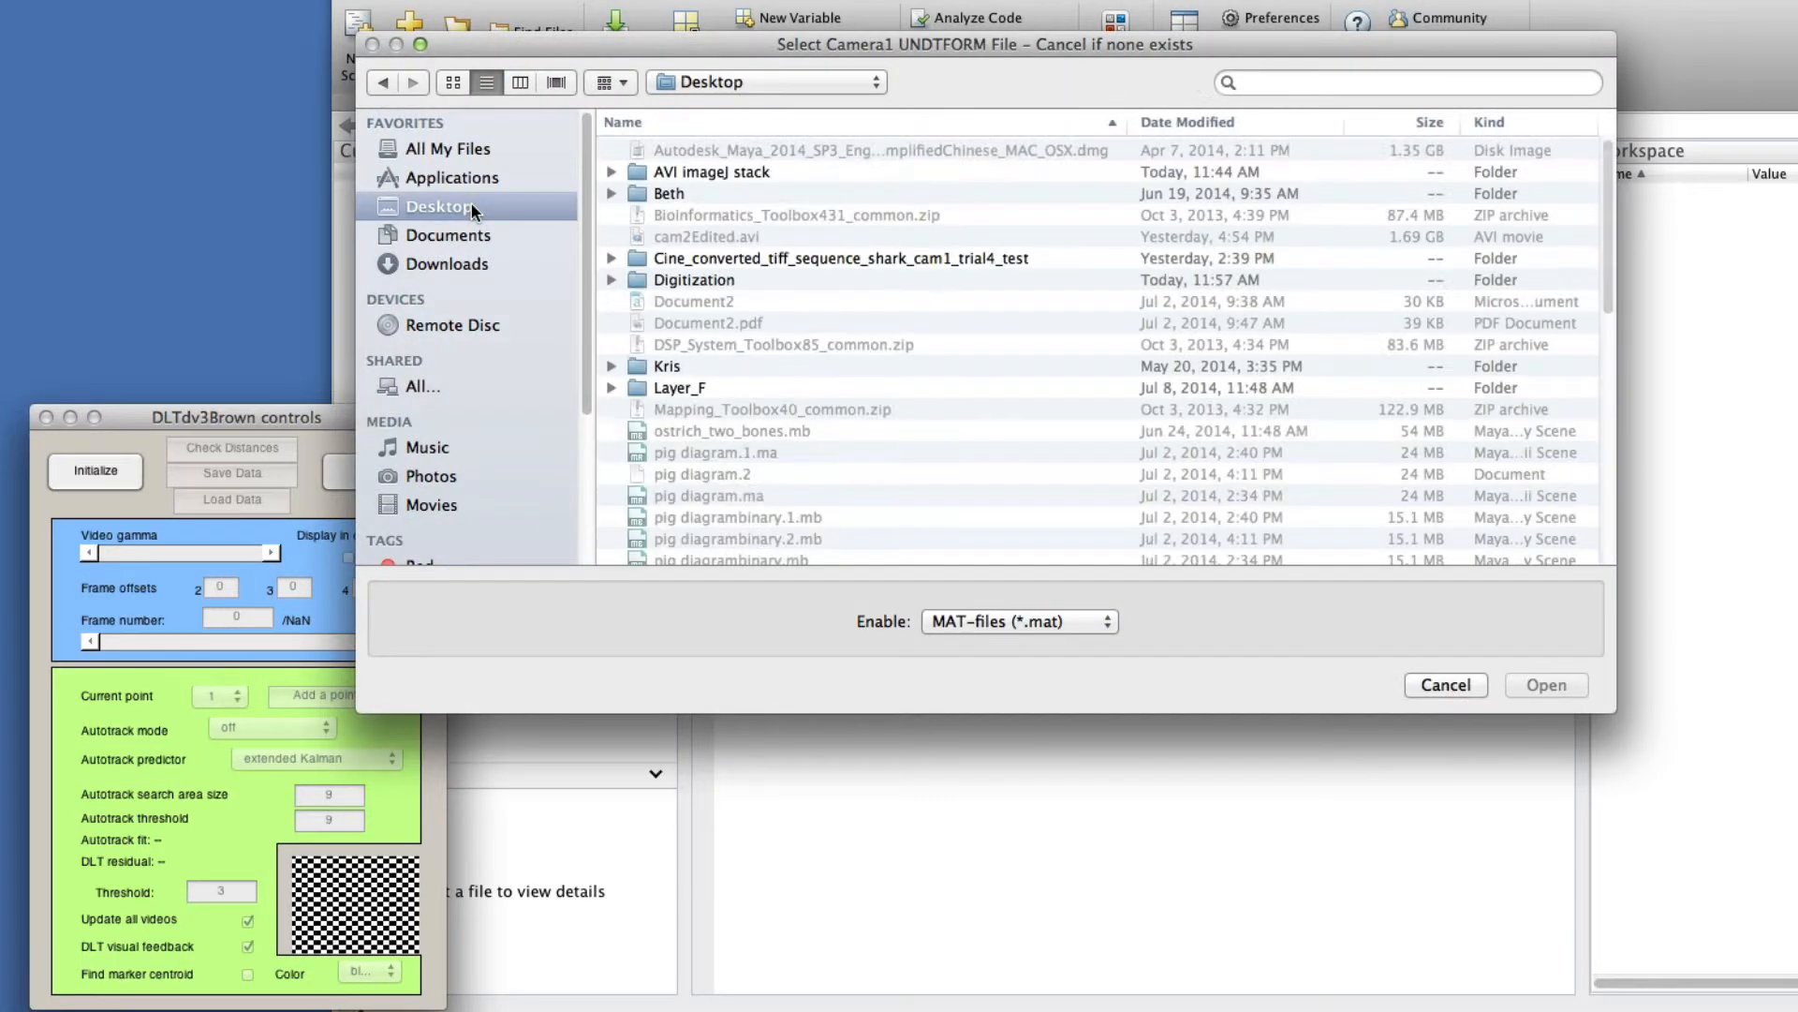
double_click(645, 273)
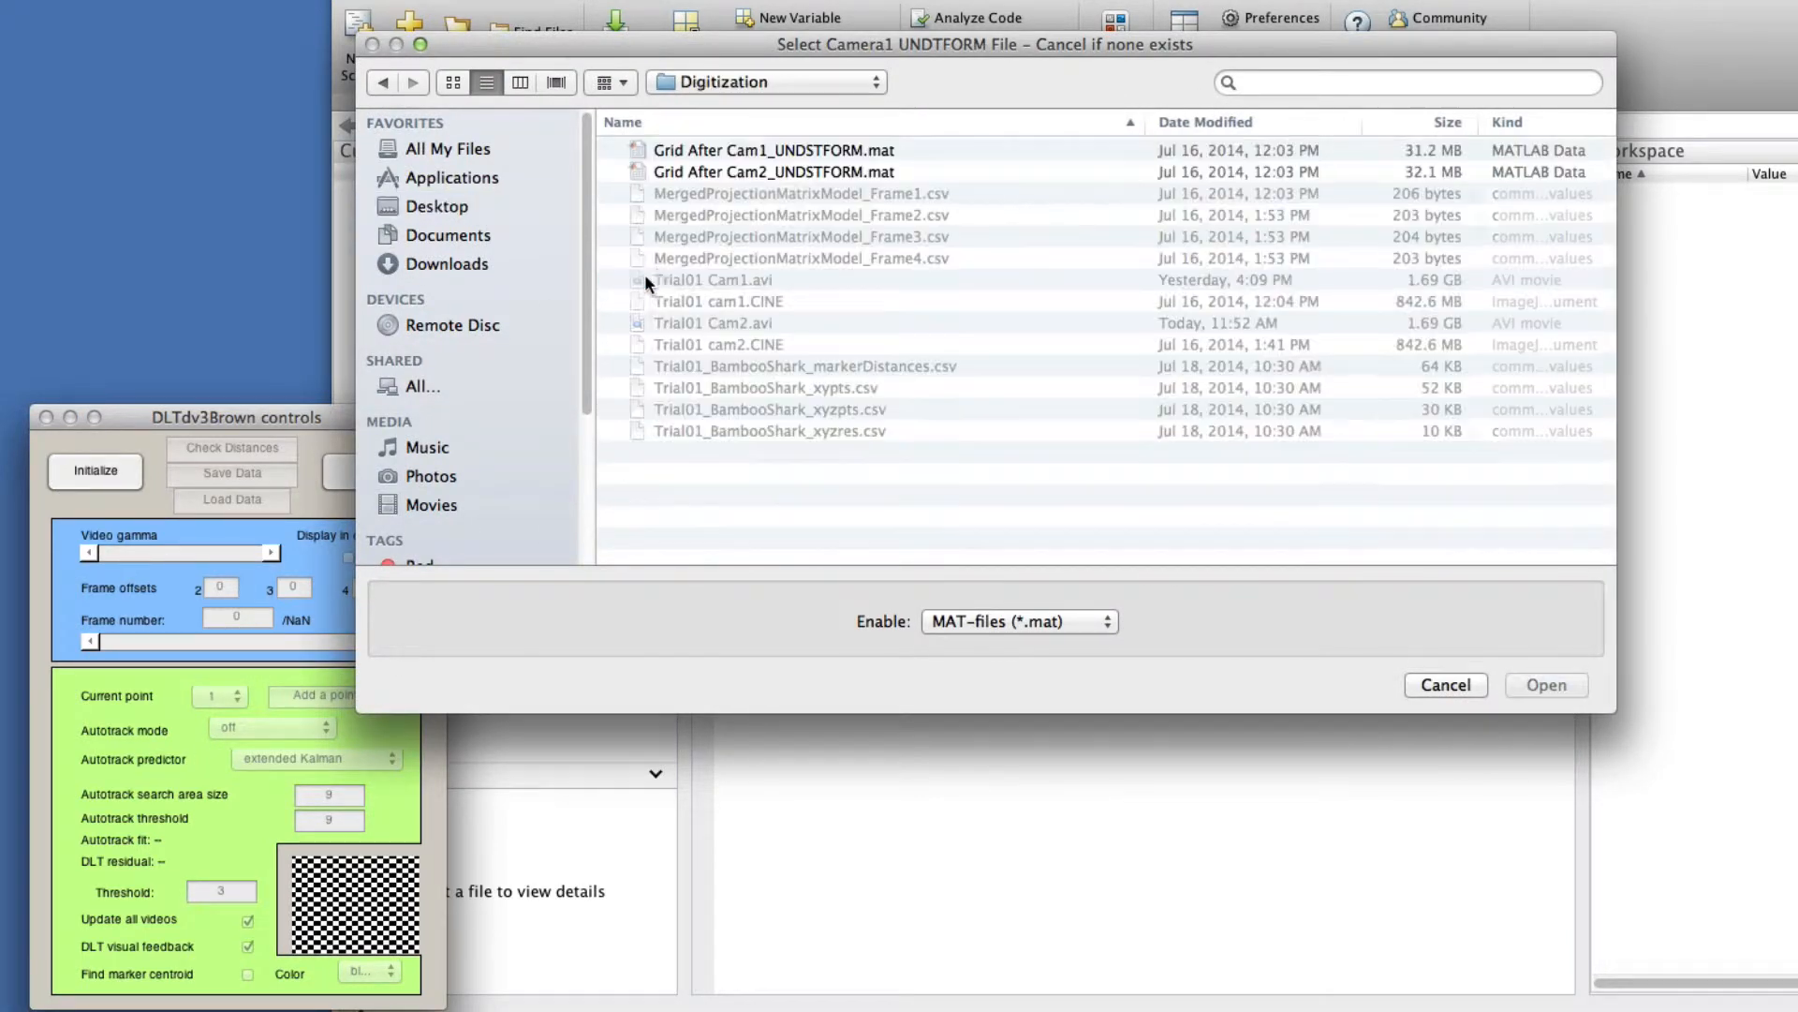
click(704, 155)
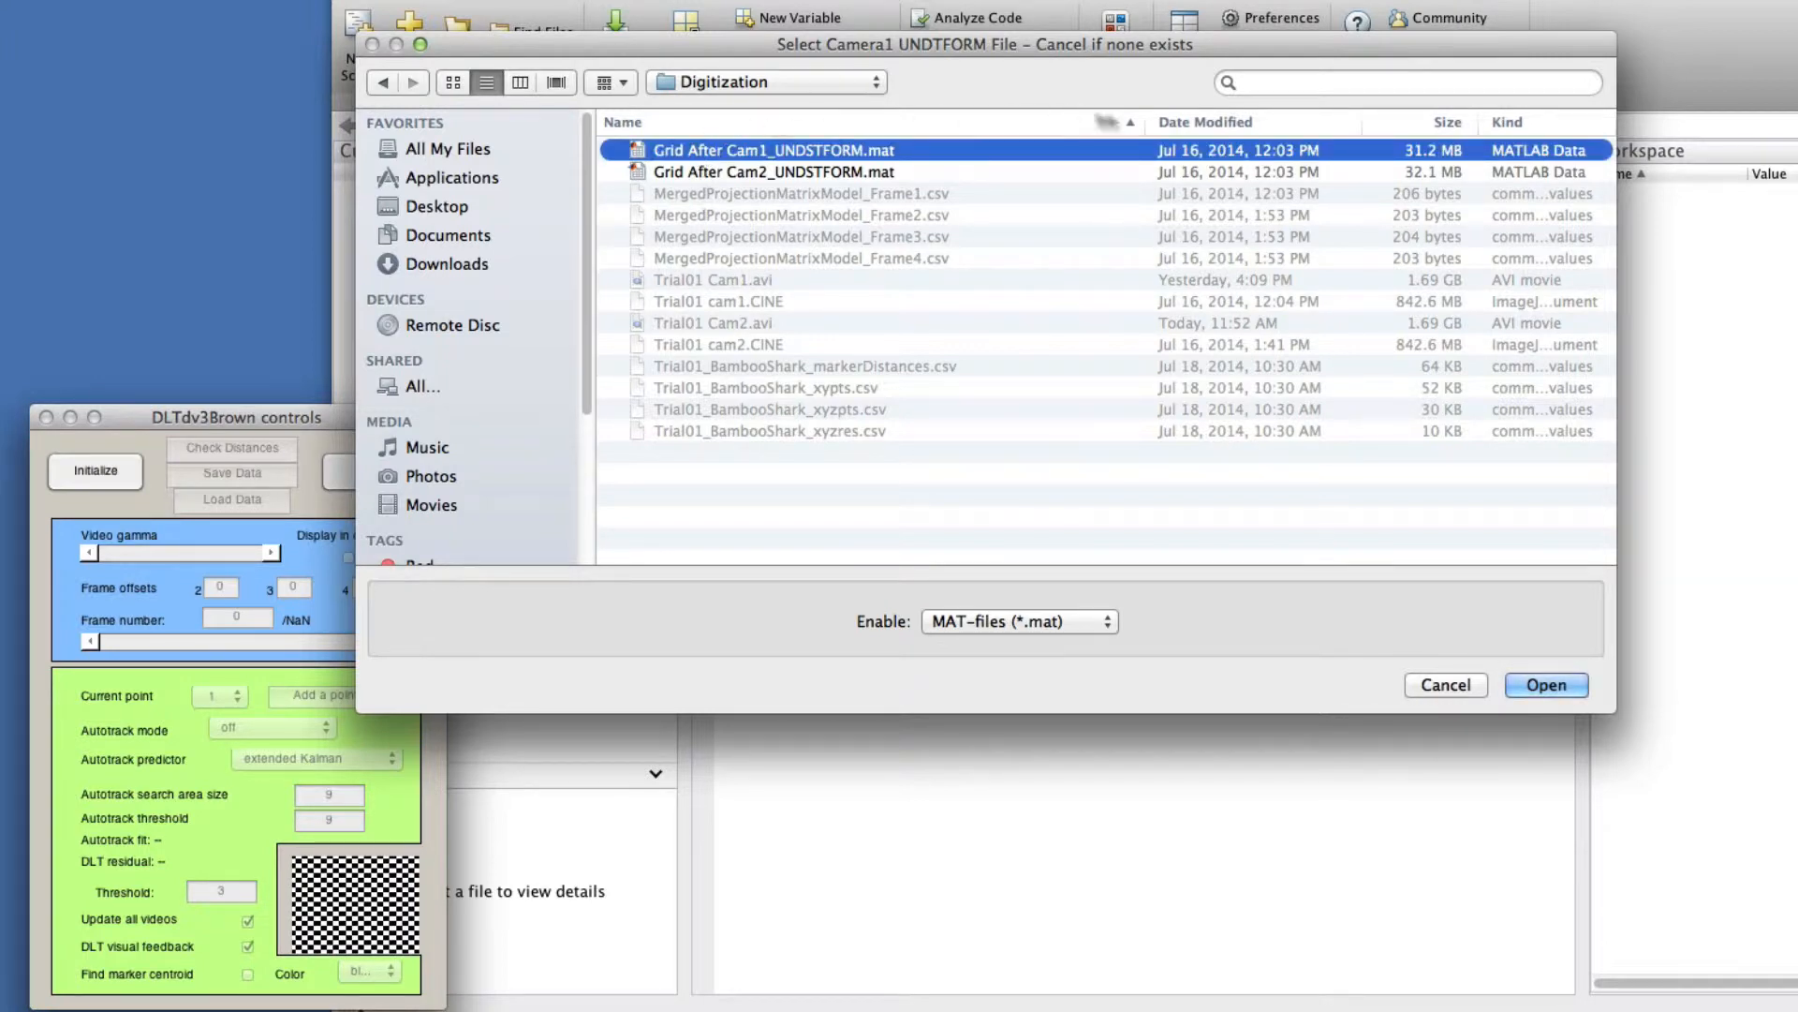
click(1279, 80)
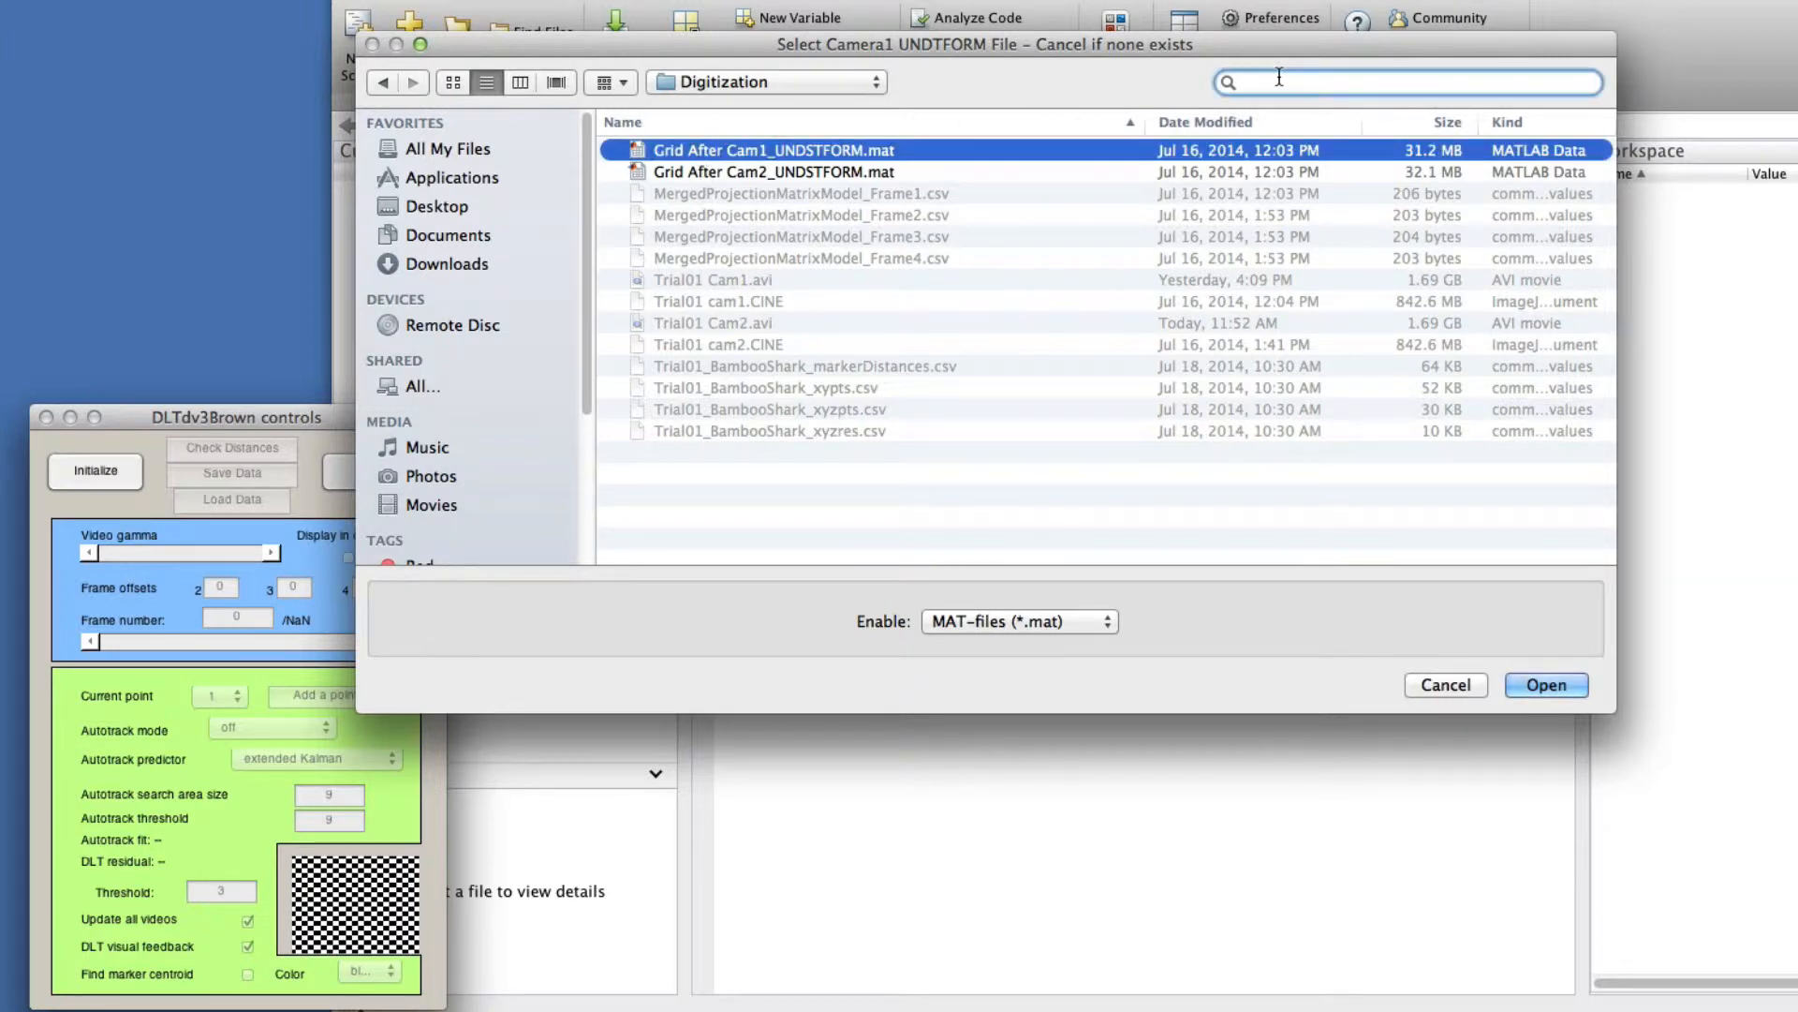
text(.mat)
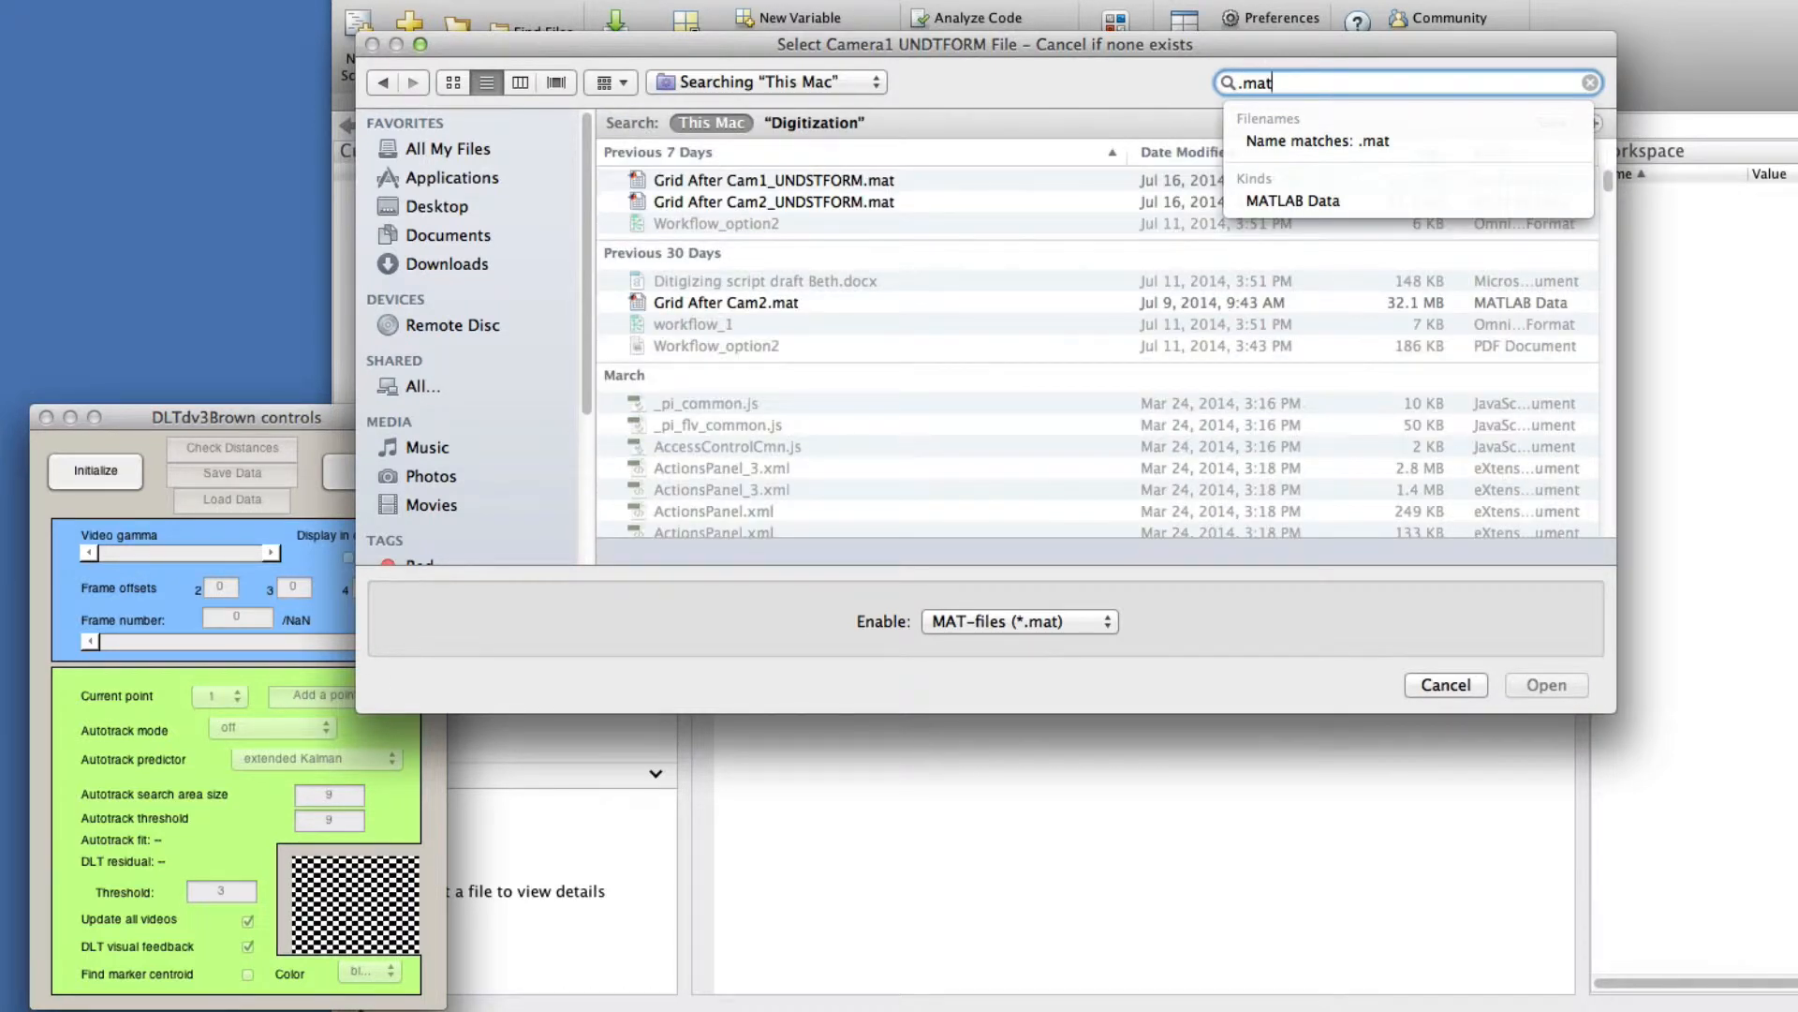
click(1119, 178)
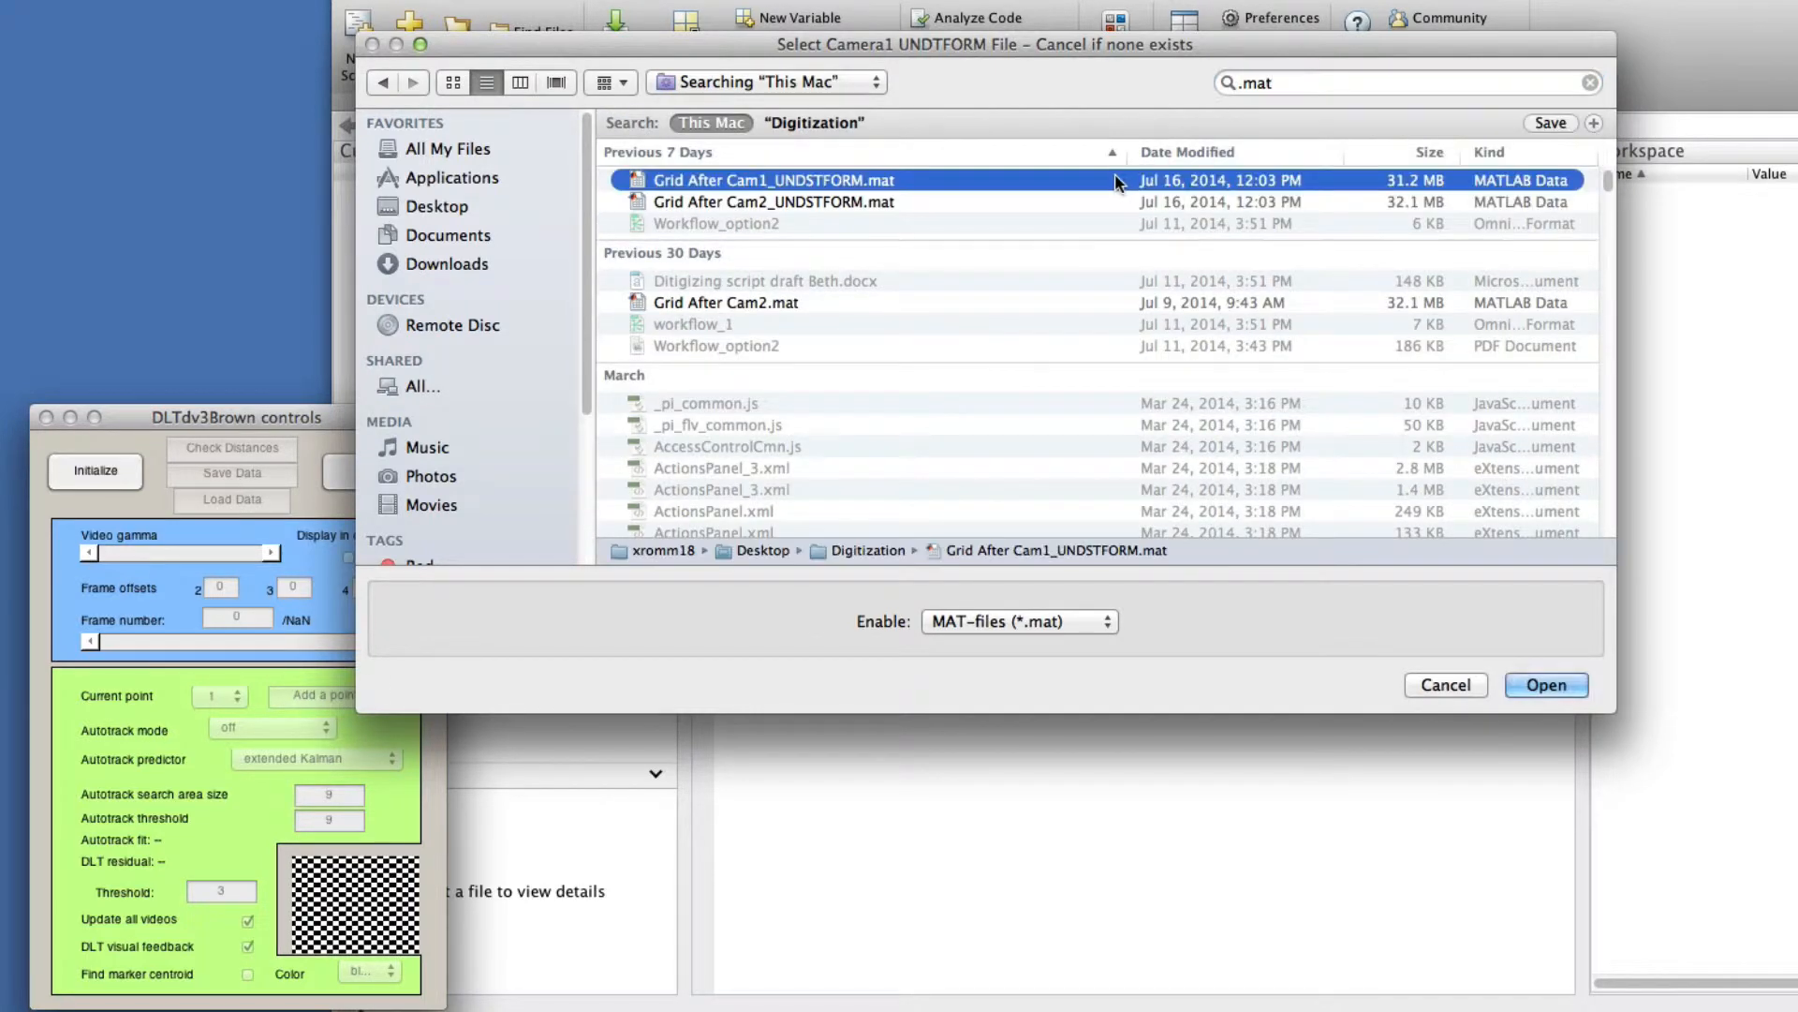
click(1544, 684)
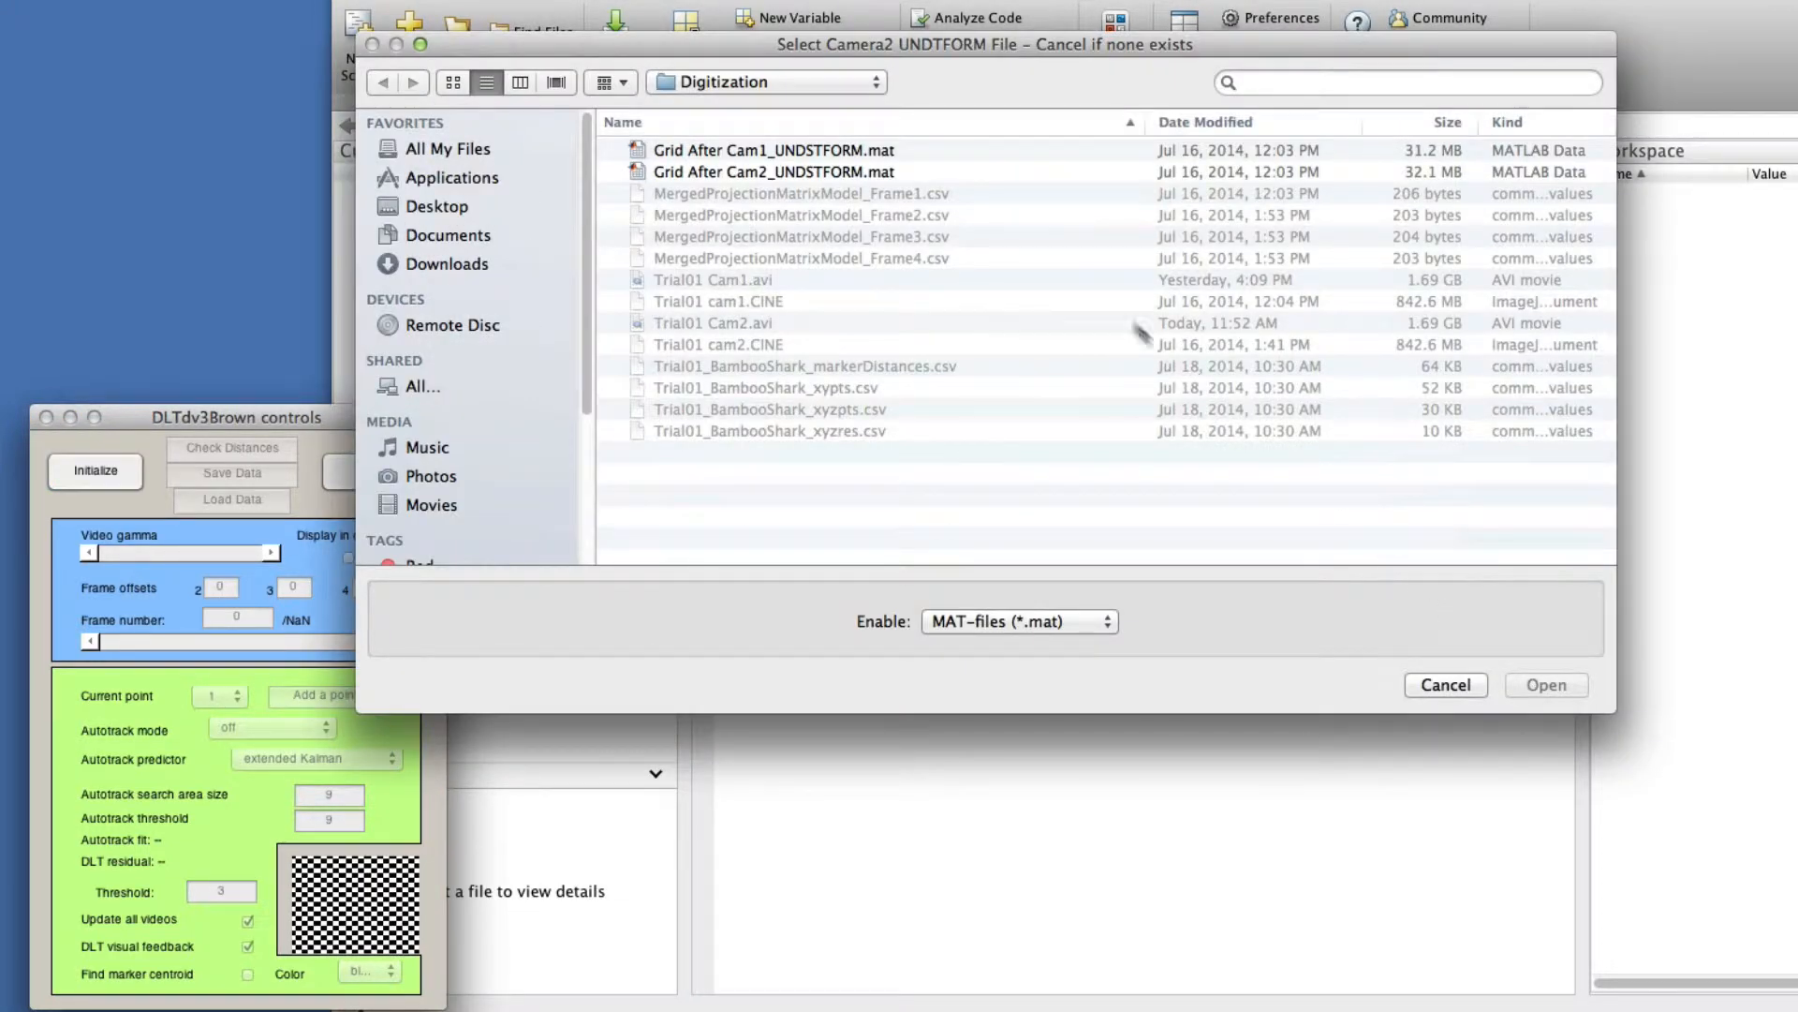
click(923, 172)
click(1523, 679)
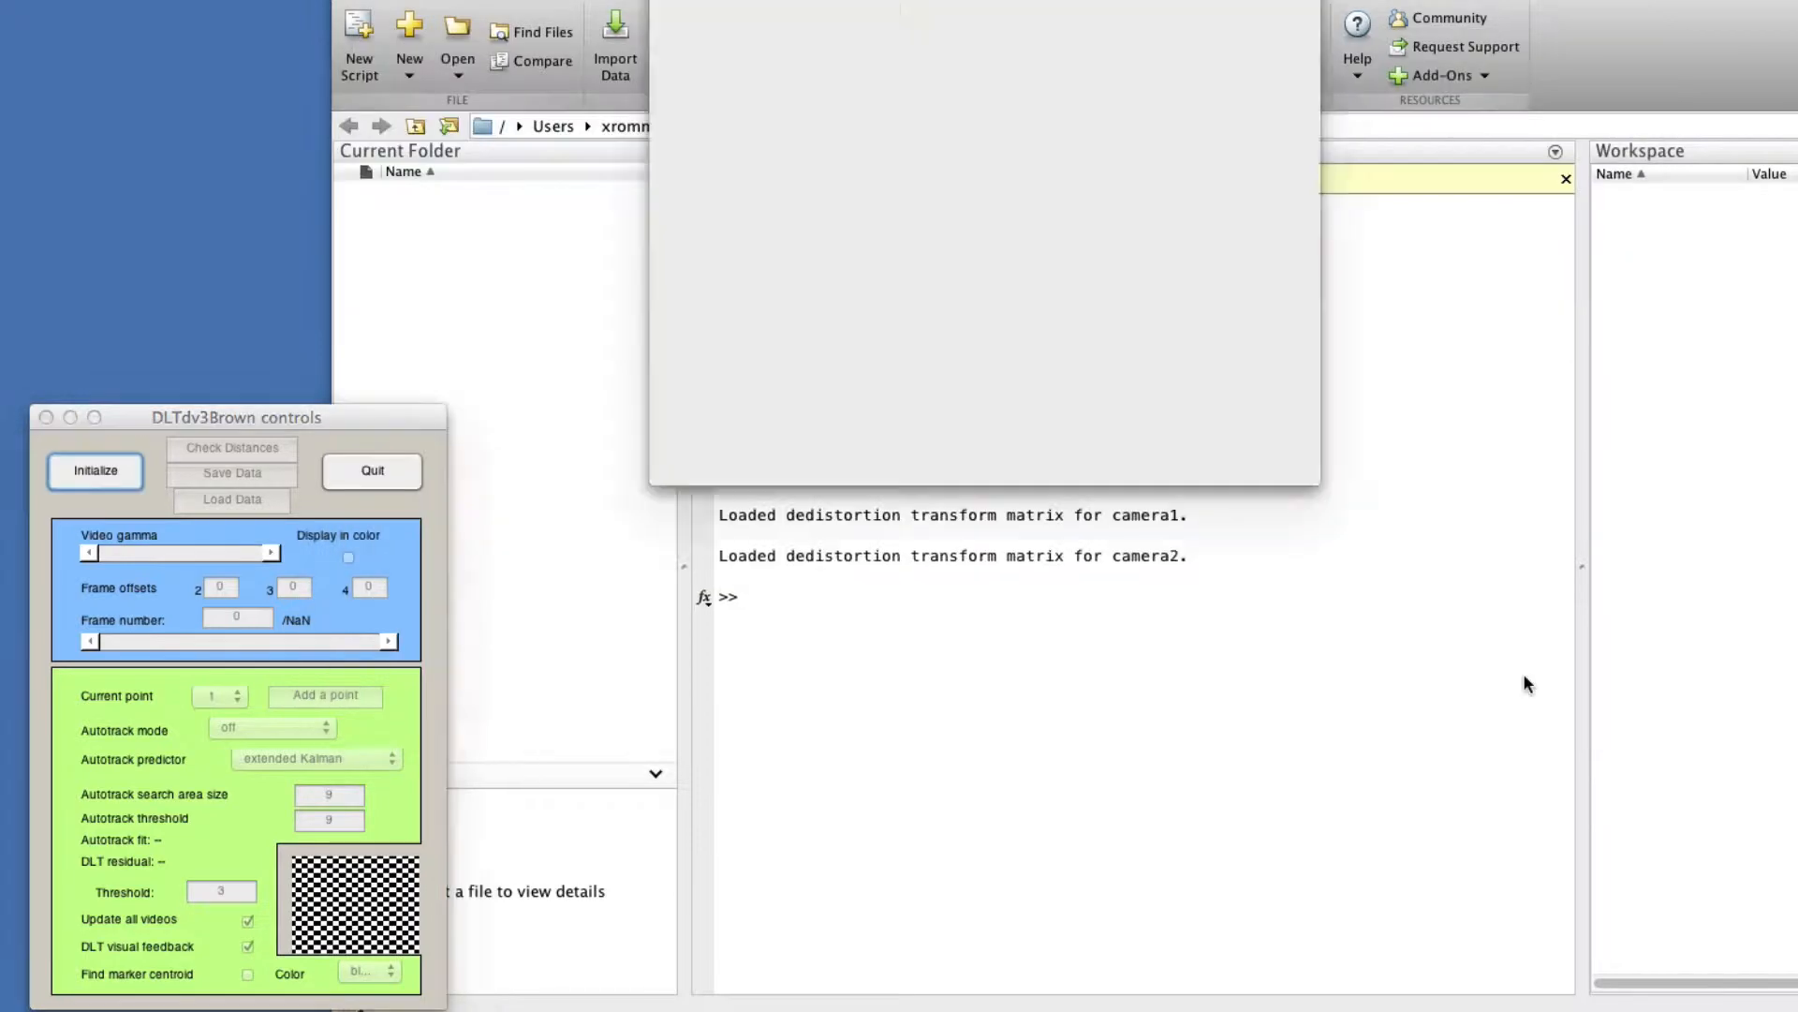
Load Trial01 Cam1.avi as movie file 1 and Trial01 Cam2.avi as movie file 2.
click(988, 281)
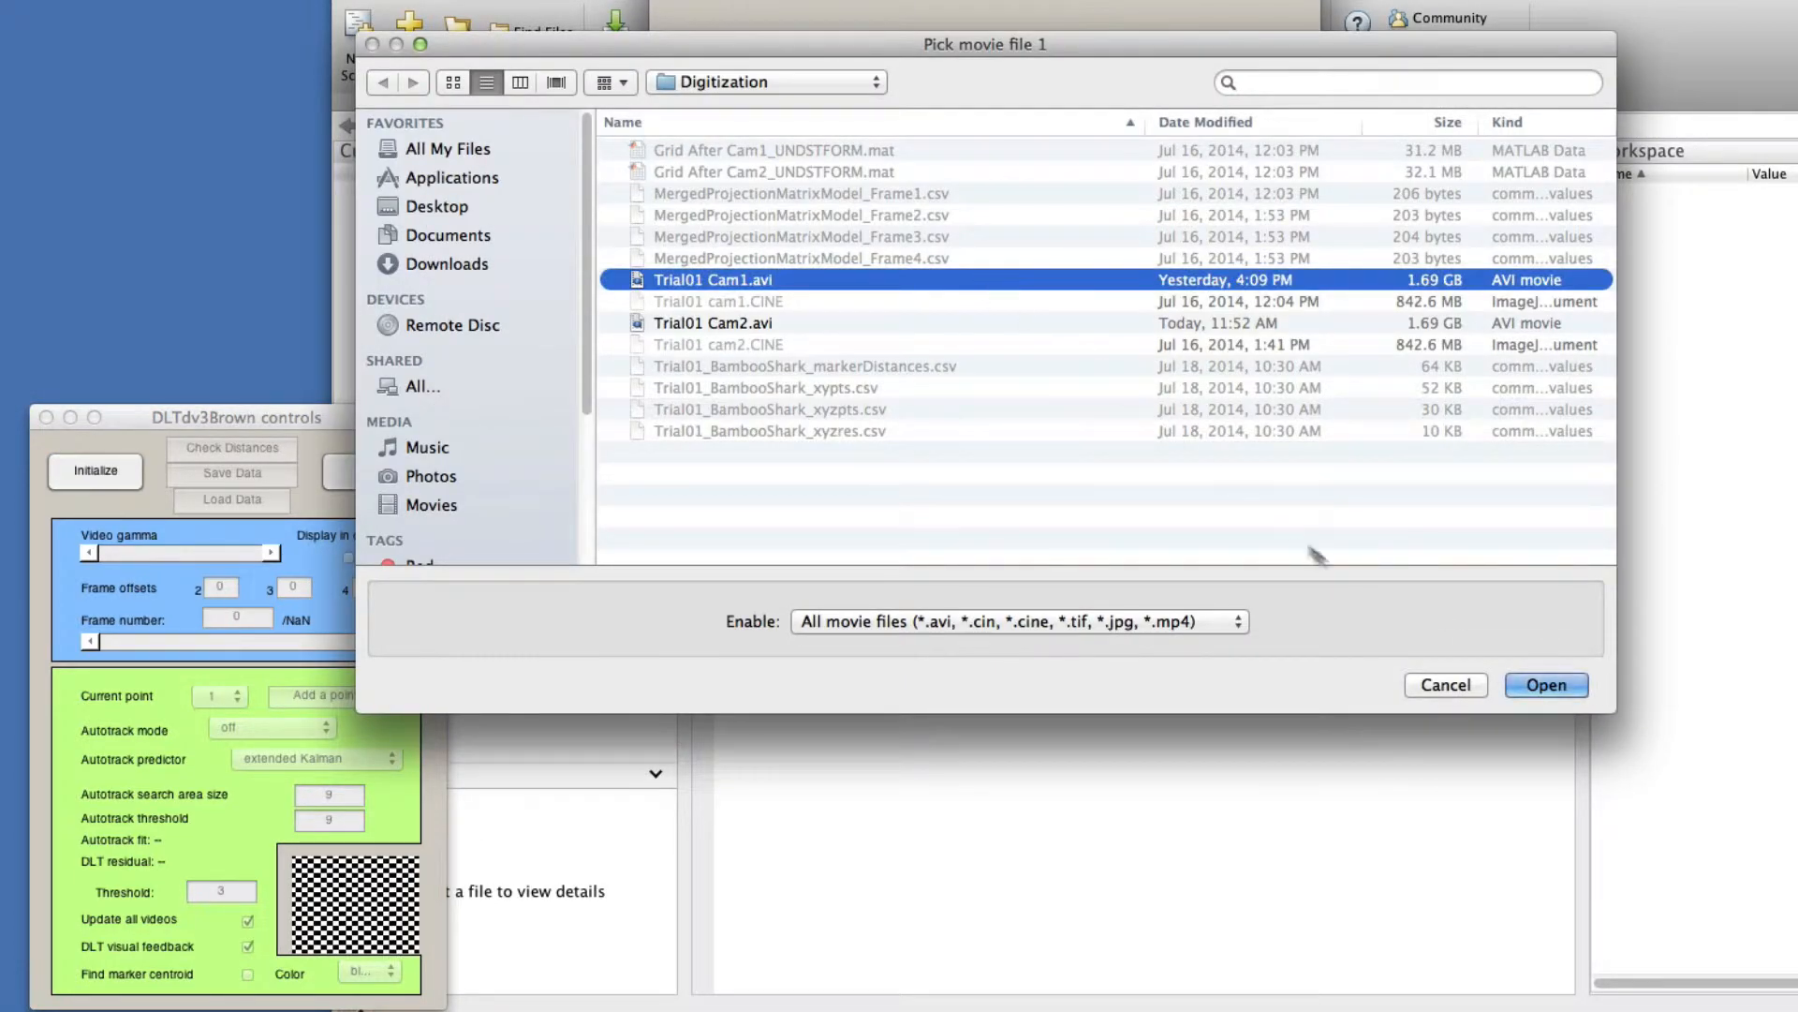
click(1547, 687)
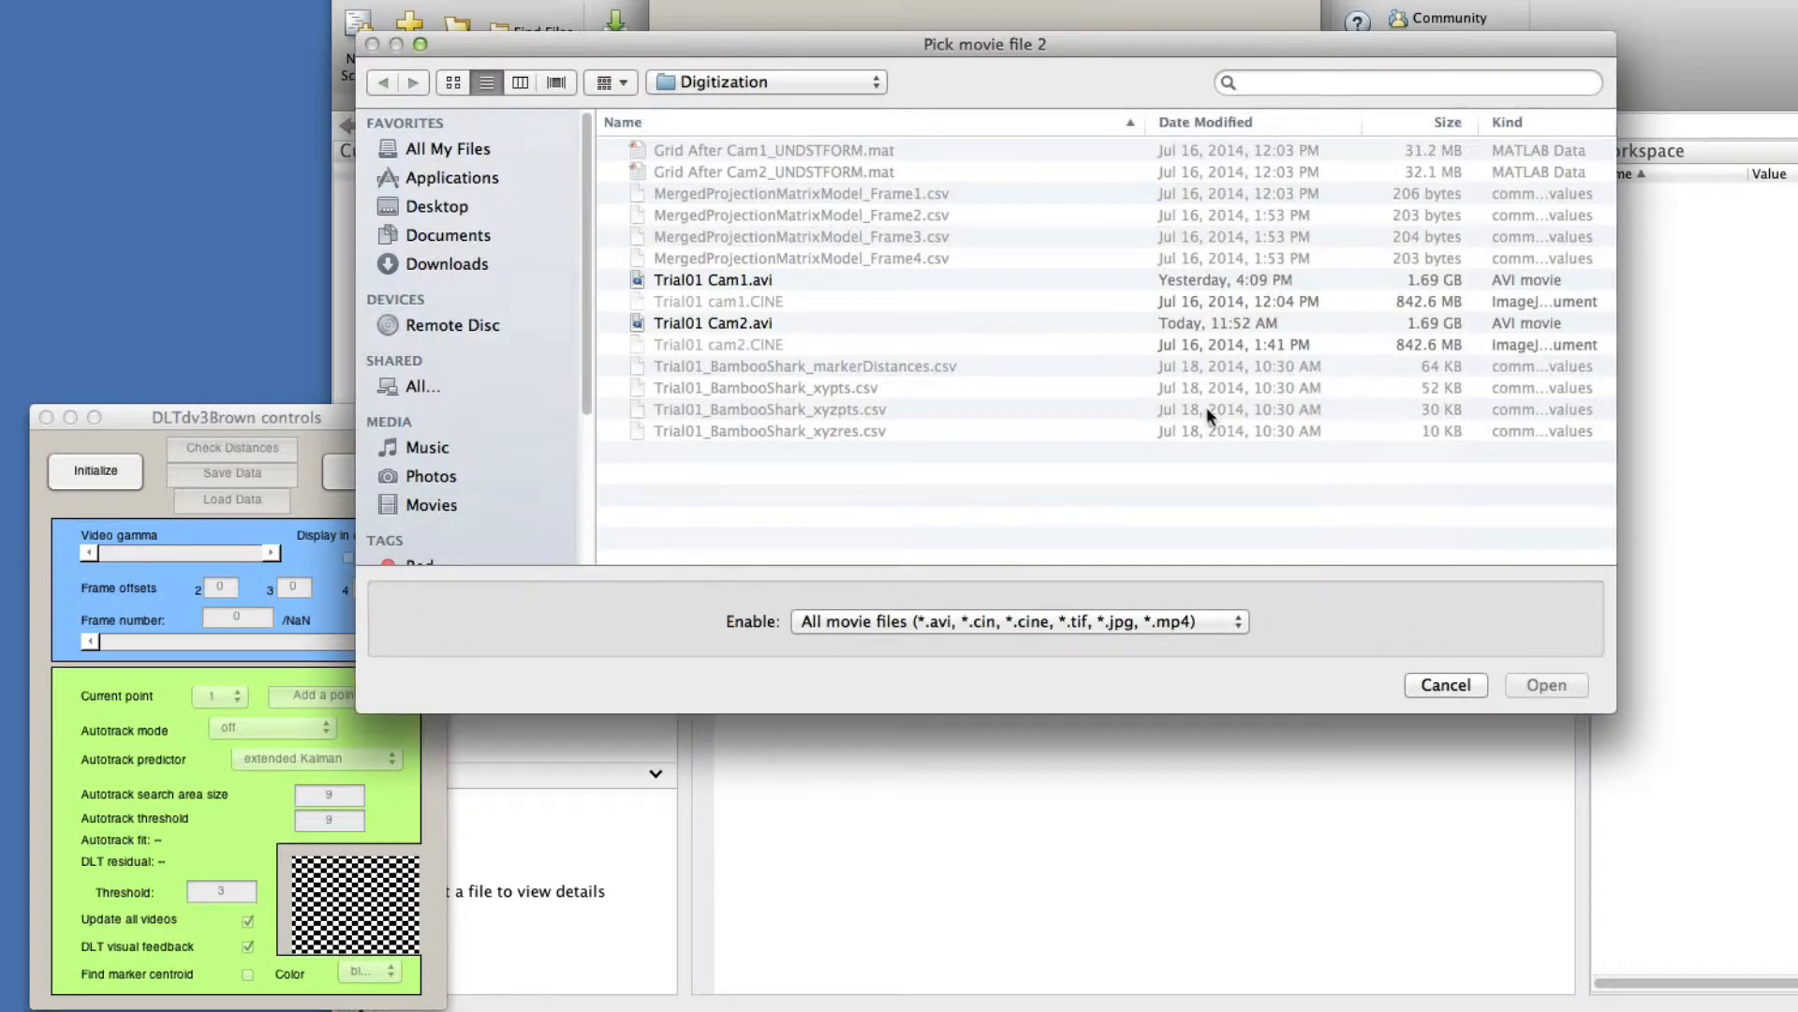
click(1180, 322)
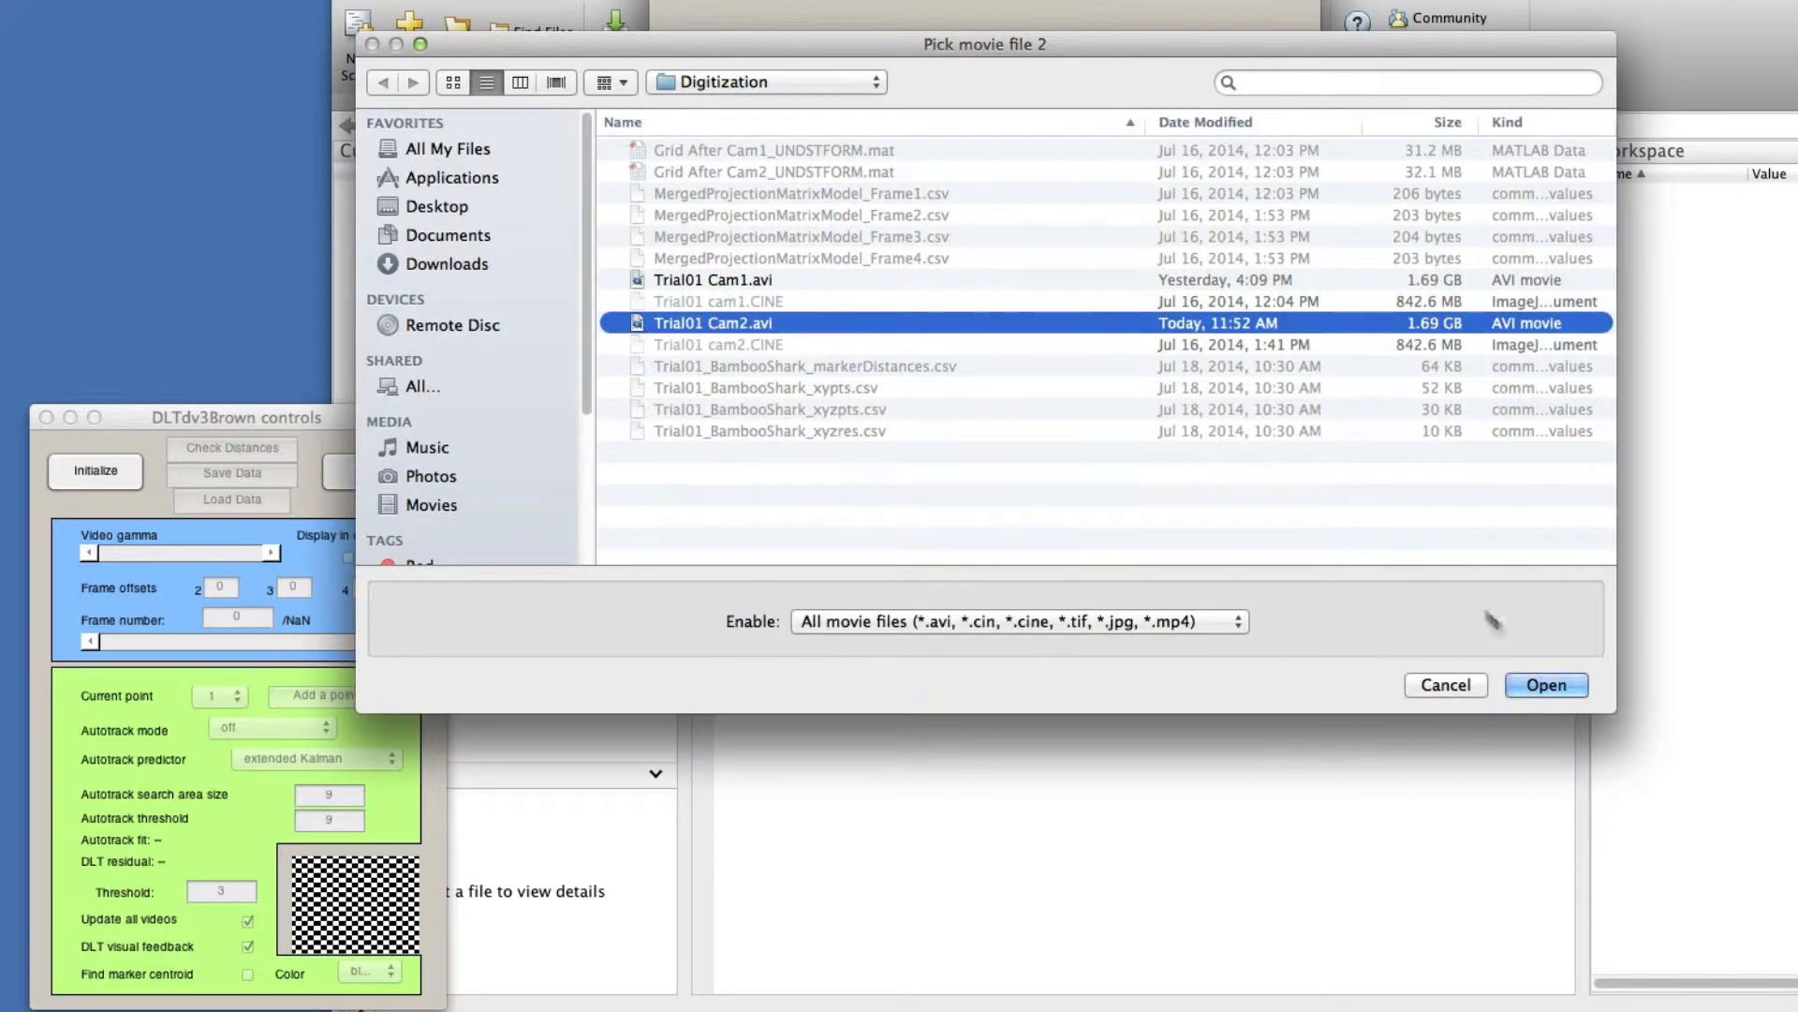
click(1550, 684)
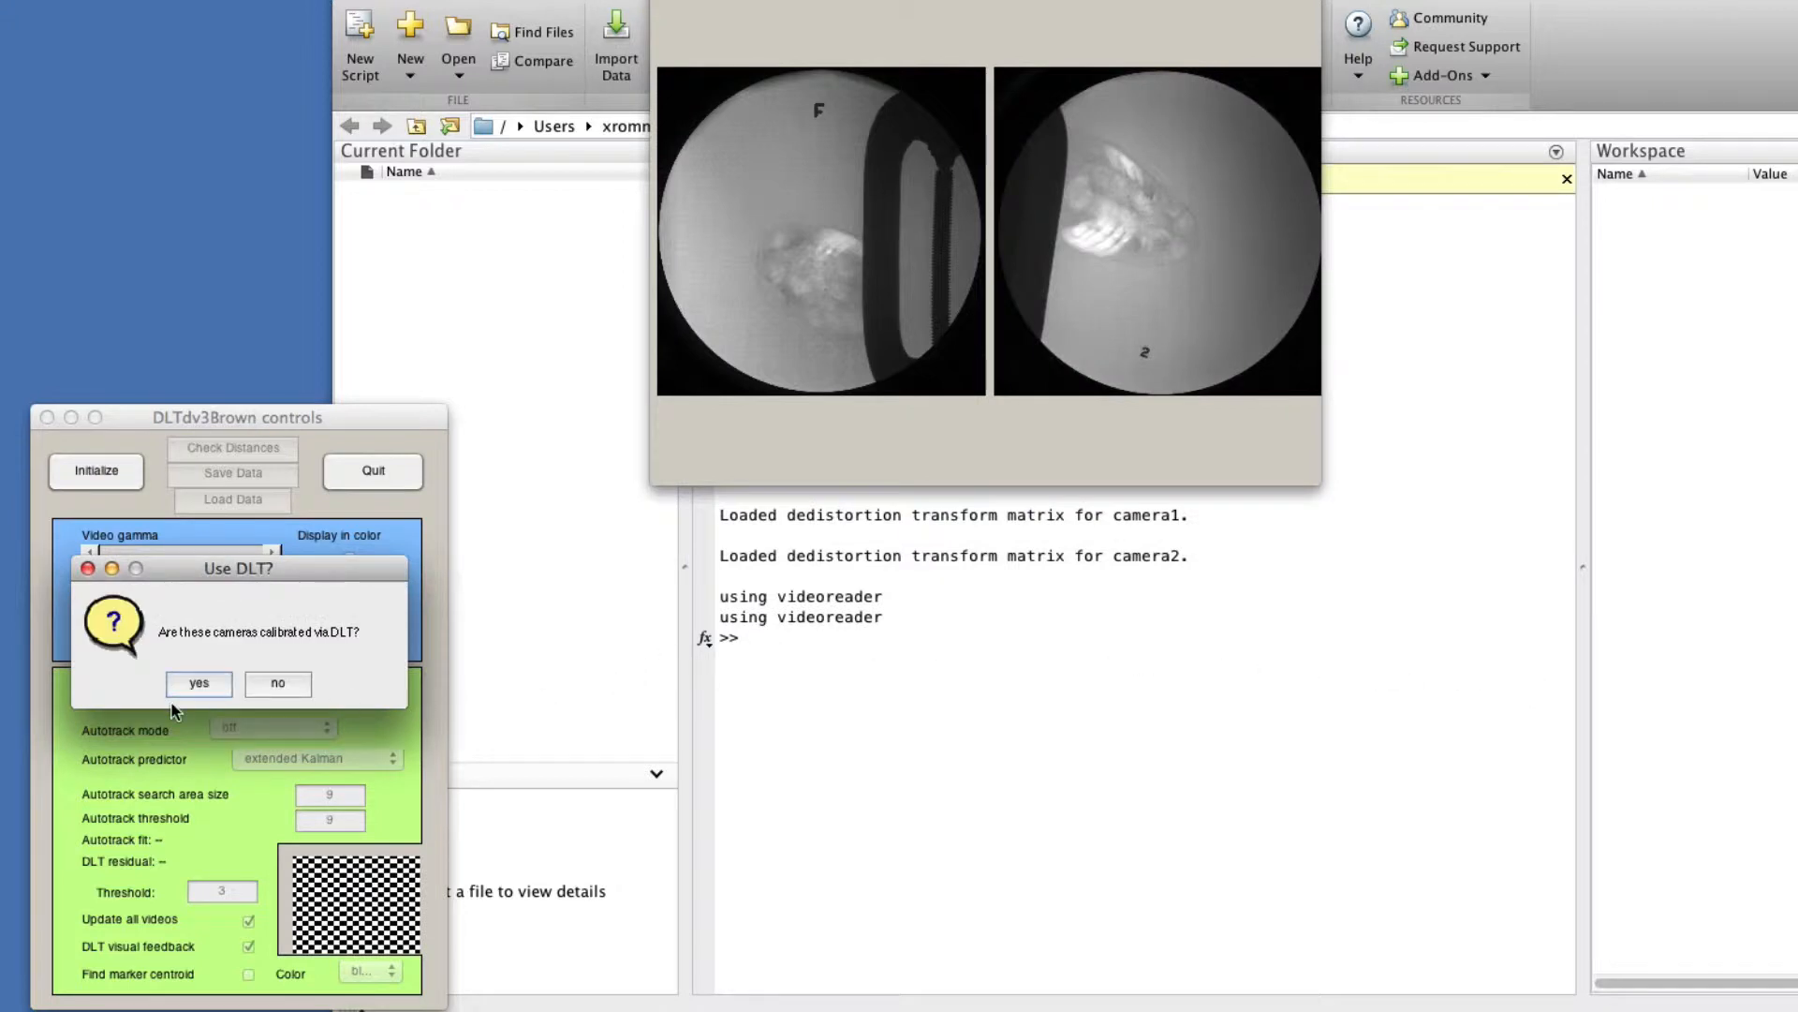
Declare the cameras as calibrated via DLT and choose MergedProjectionMatrixModel_Frame1.csv as the DLT coefficients file.
click(194, 685)
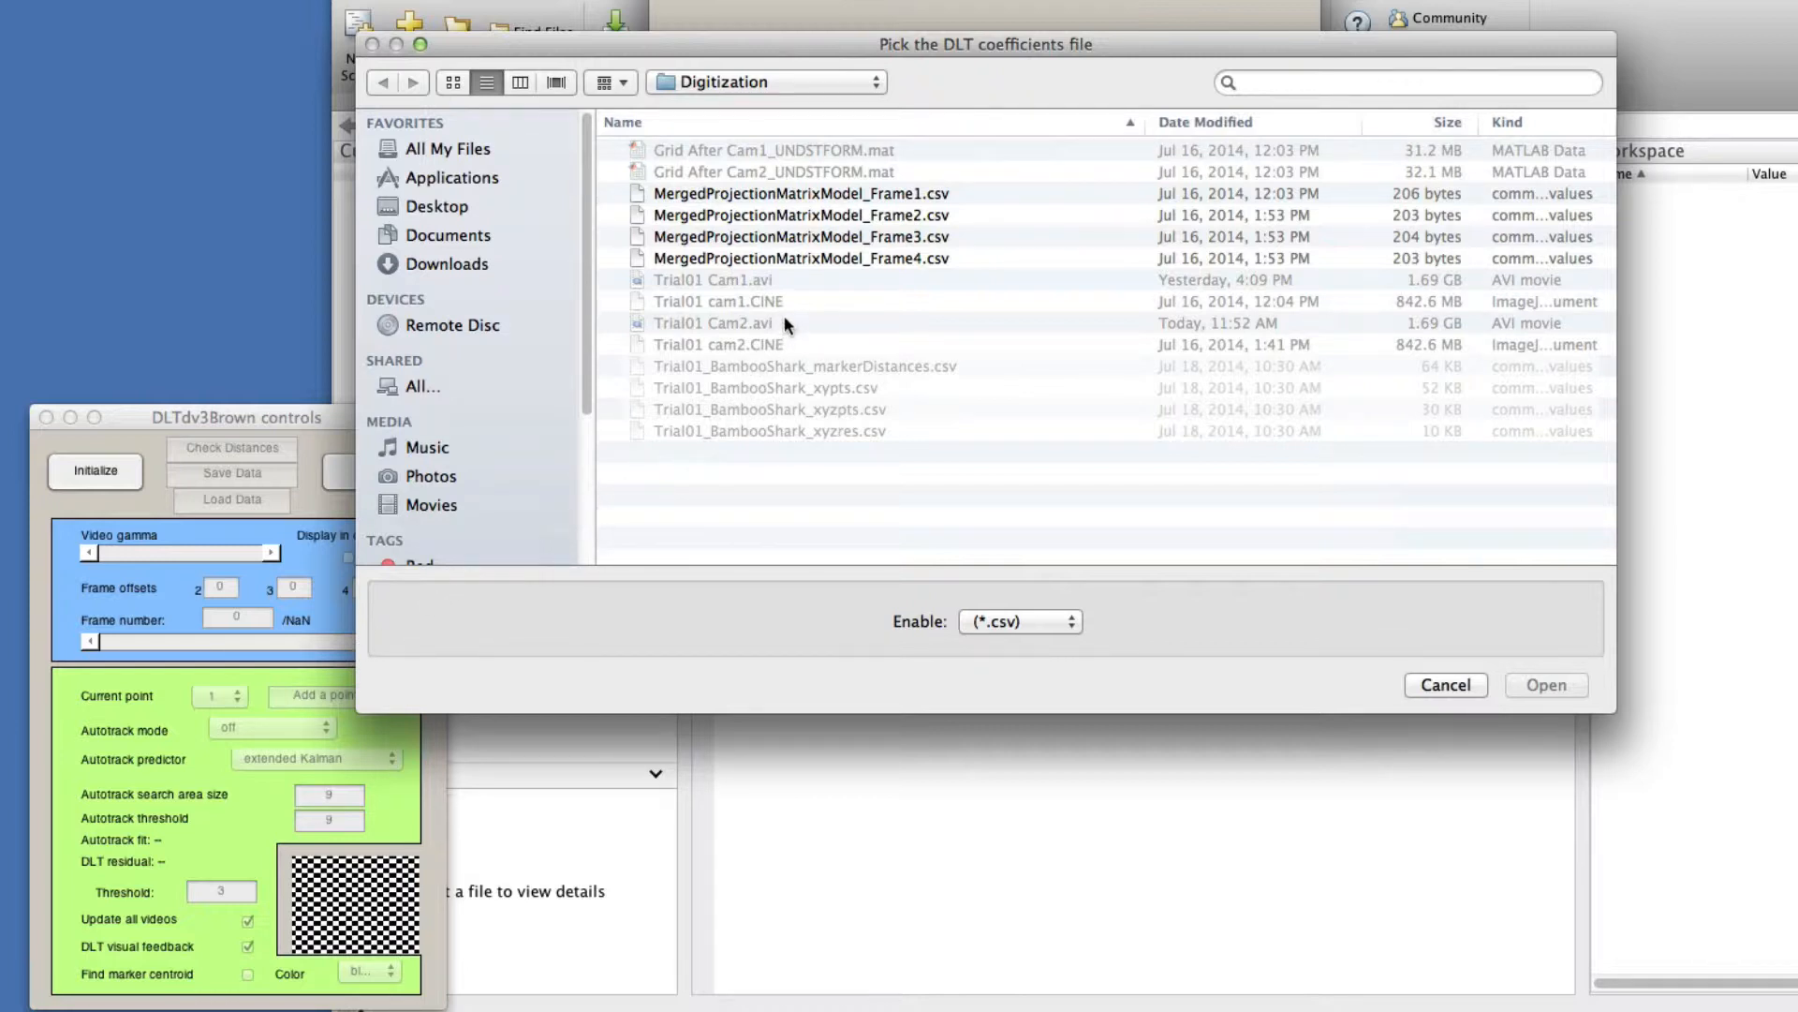
click(771, 196)
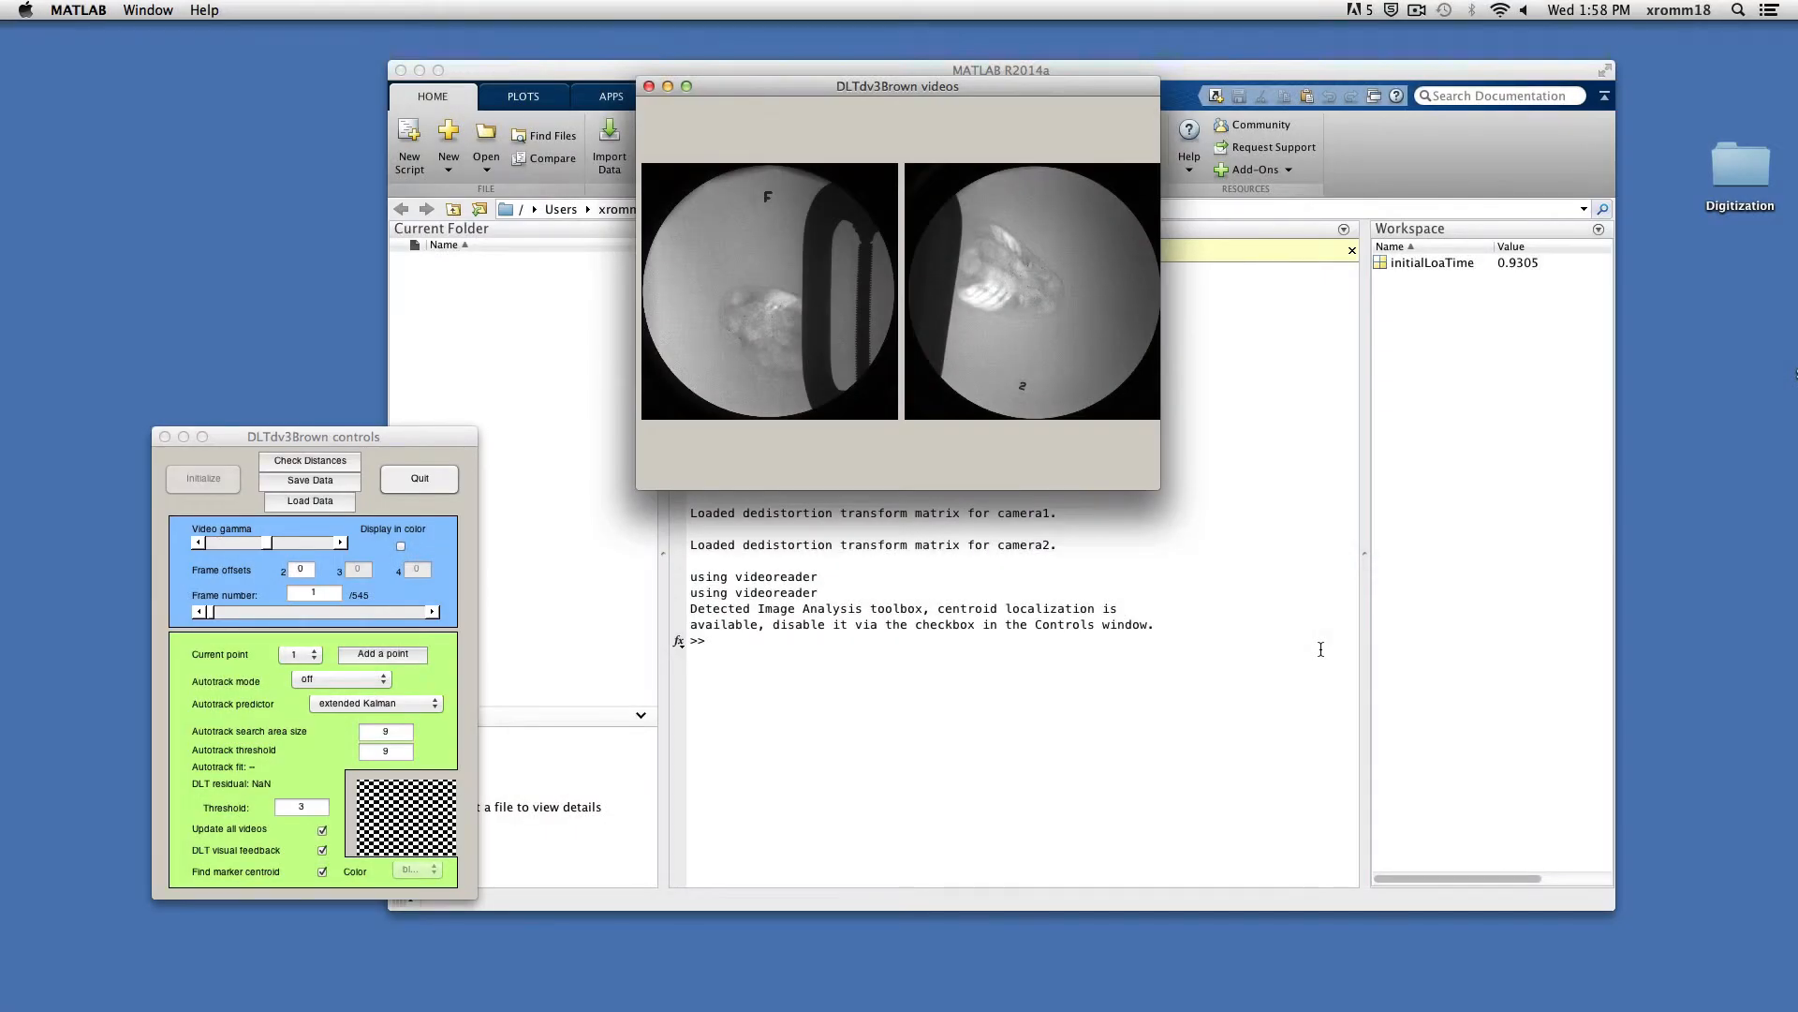
Enlarge the videos window to fill most of the screen and move the controls window to its outer edge.
drag(1159, 491, 1780, 984)
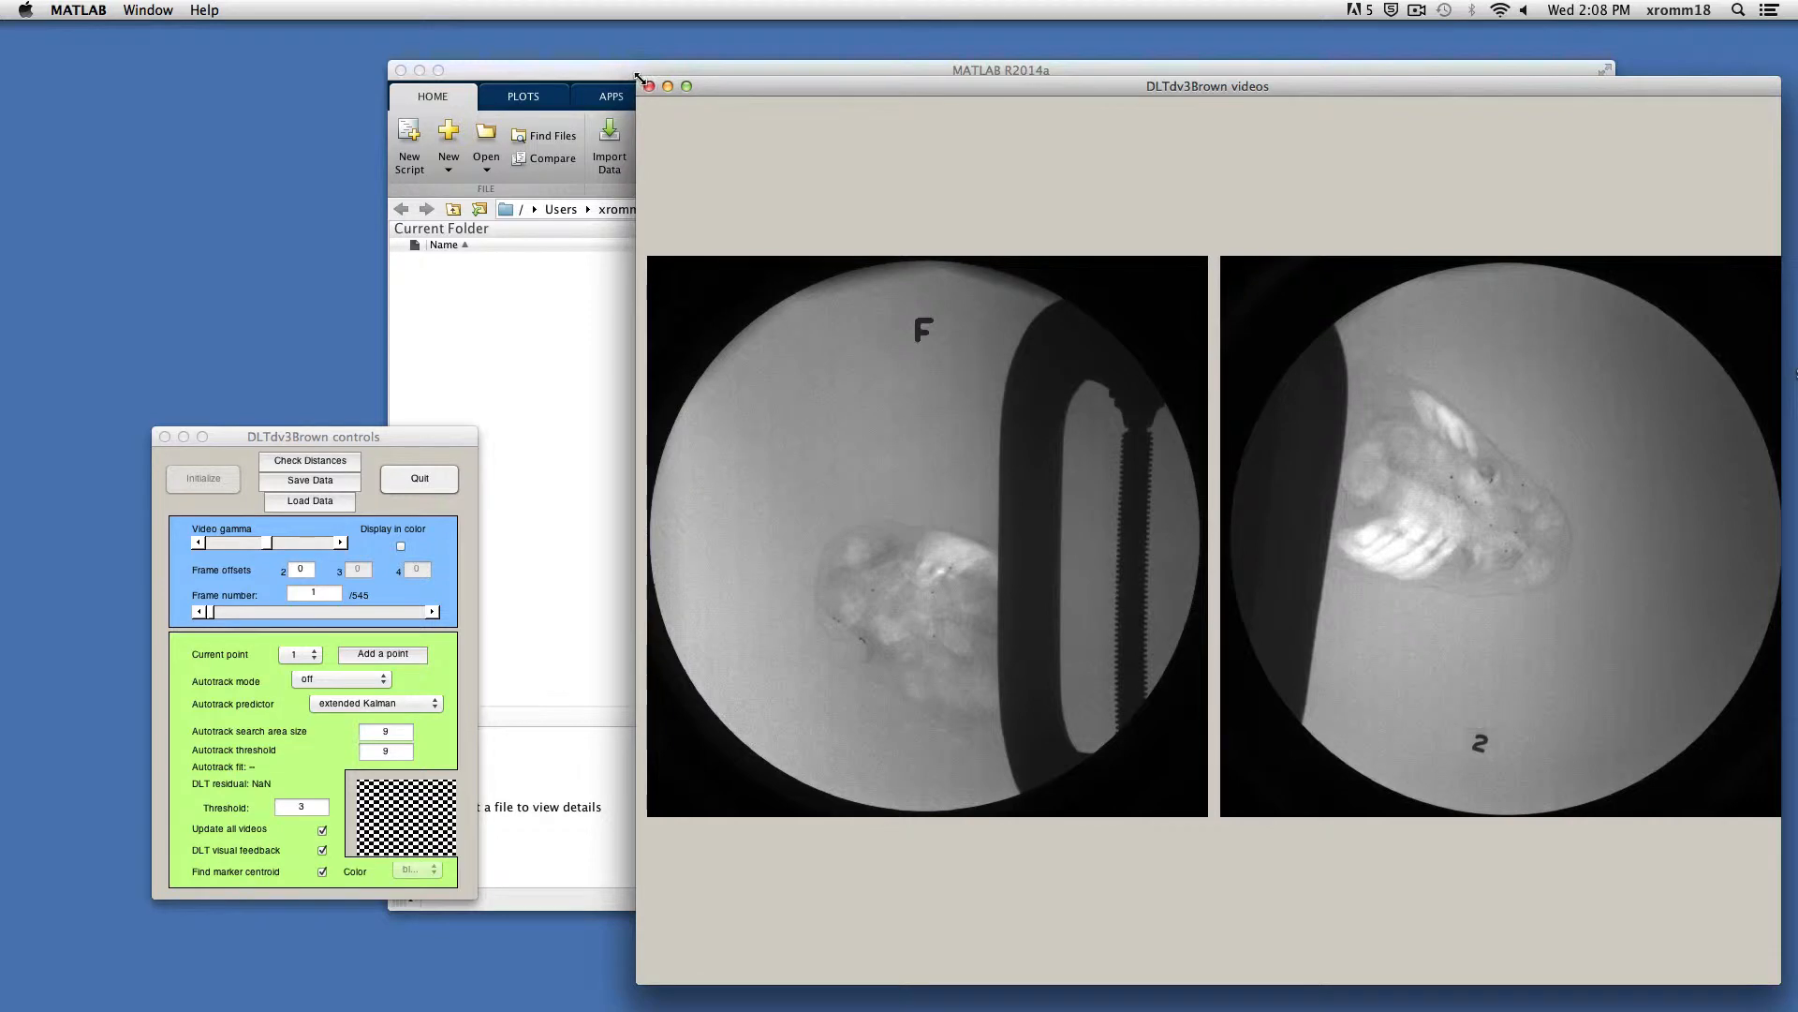
drag(638, 77, 214, 36)
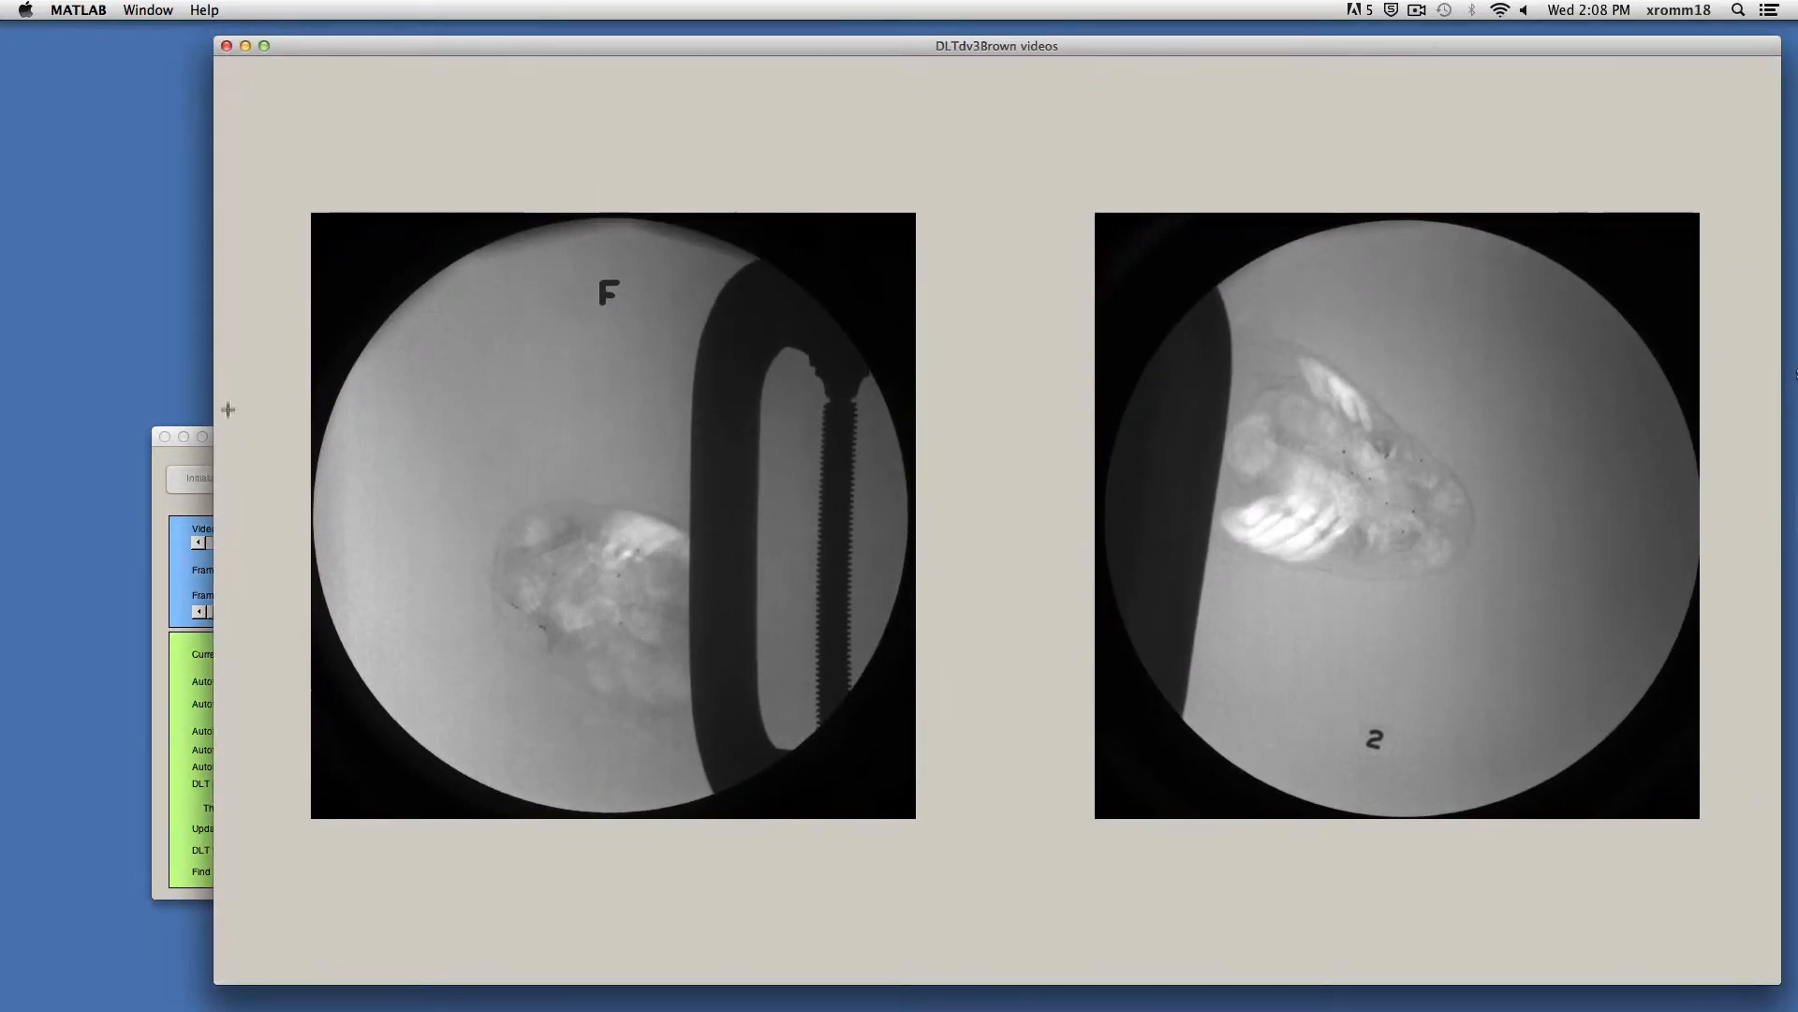
drag(272, 438, 128, 336)
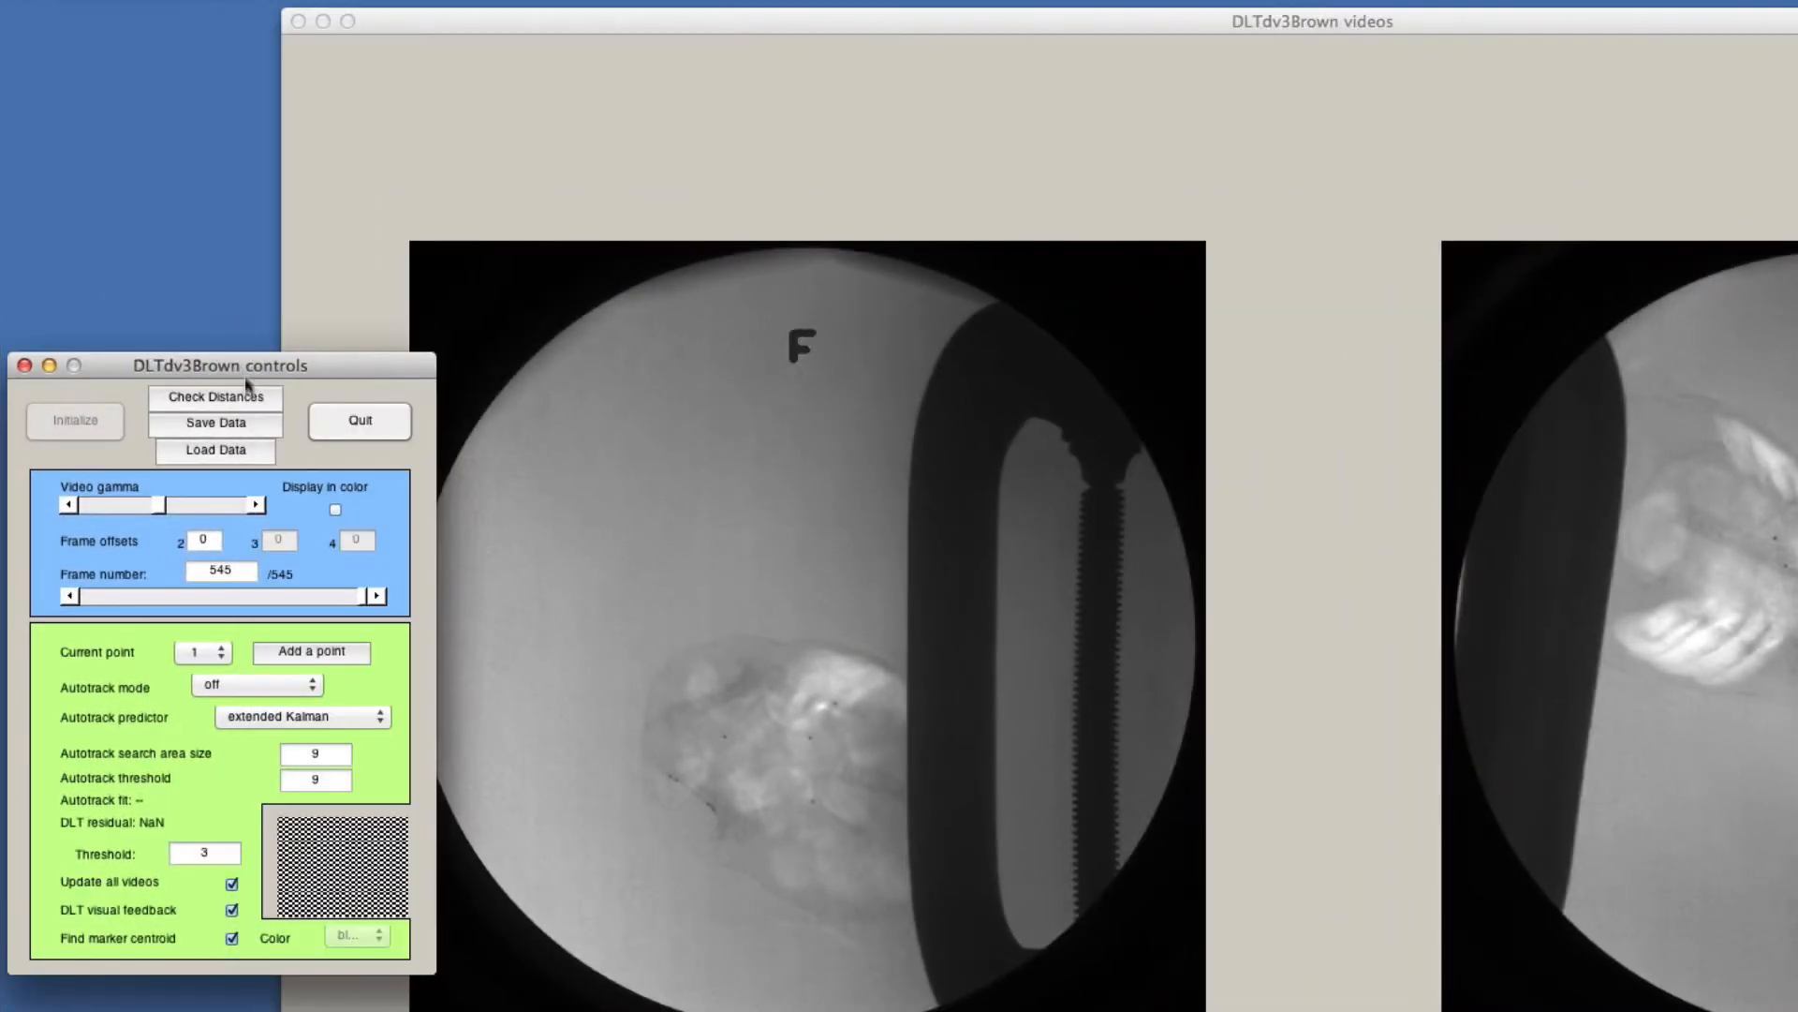
Save the data with the filename prefix Trial01_BambooShark_ in a new folder named DigitizedData inside the Digitization folder.
click(202, 336)
text(Trial01_)
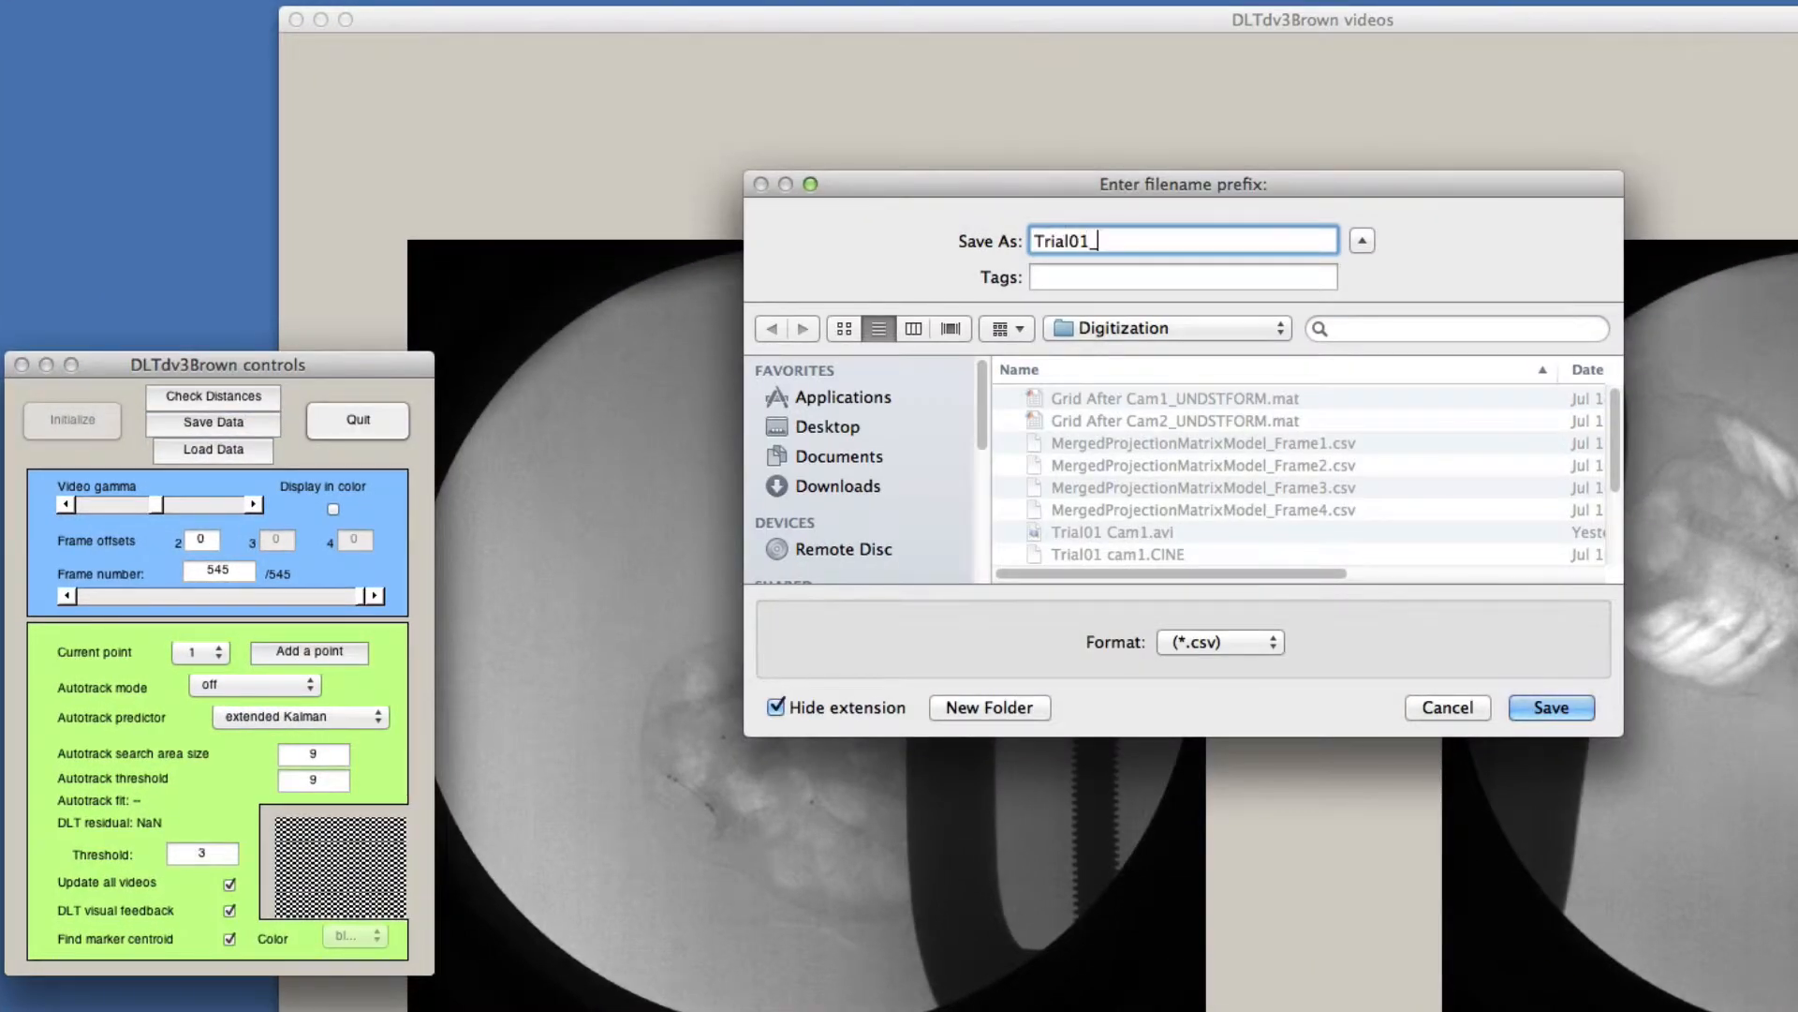
text(BambooShark_)
click(944, 706)
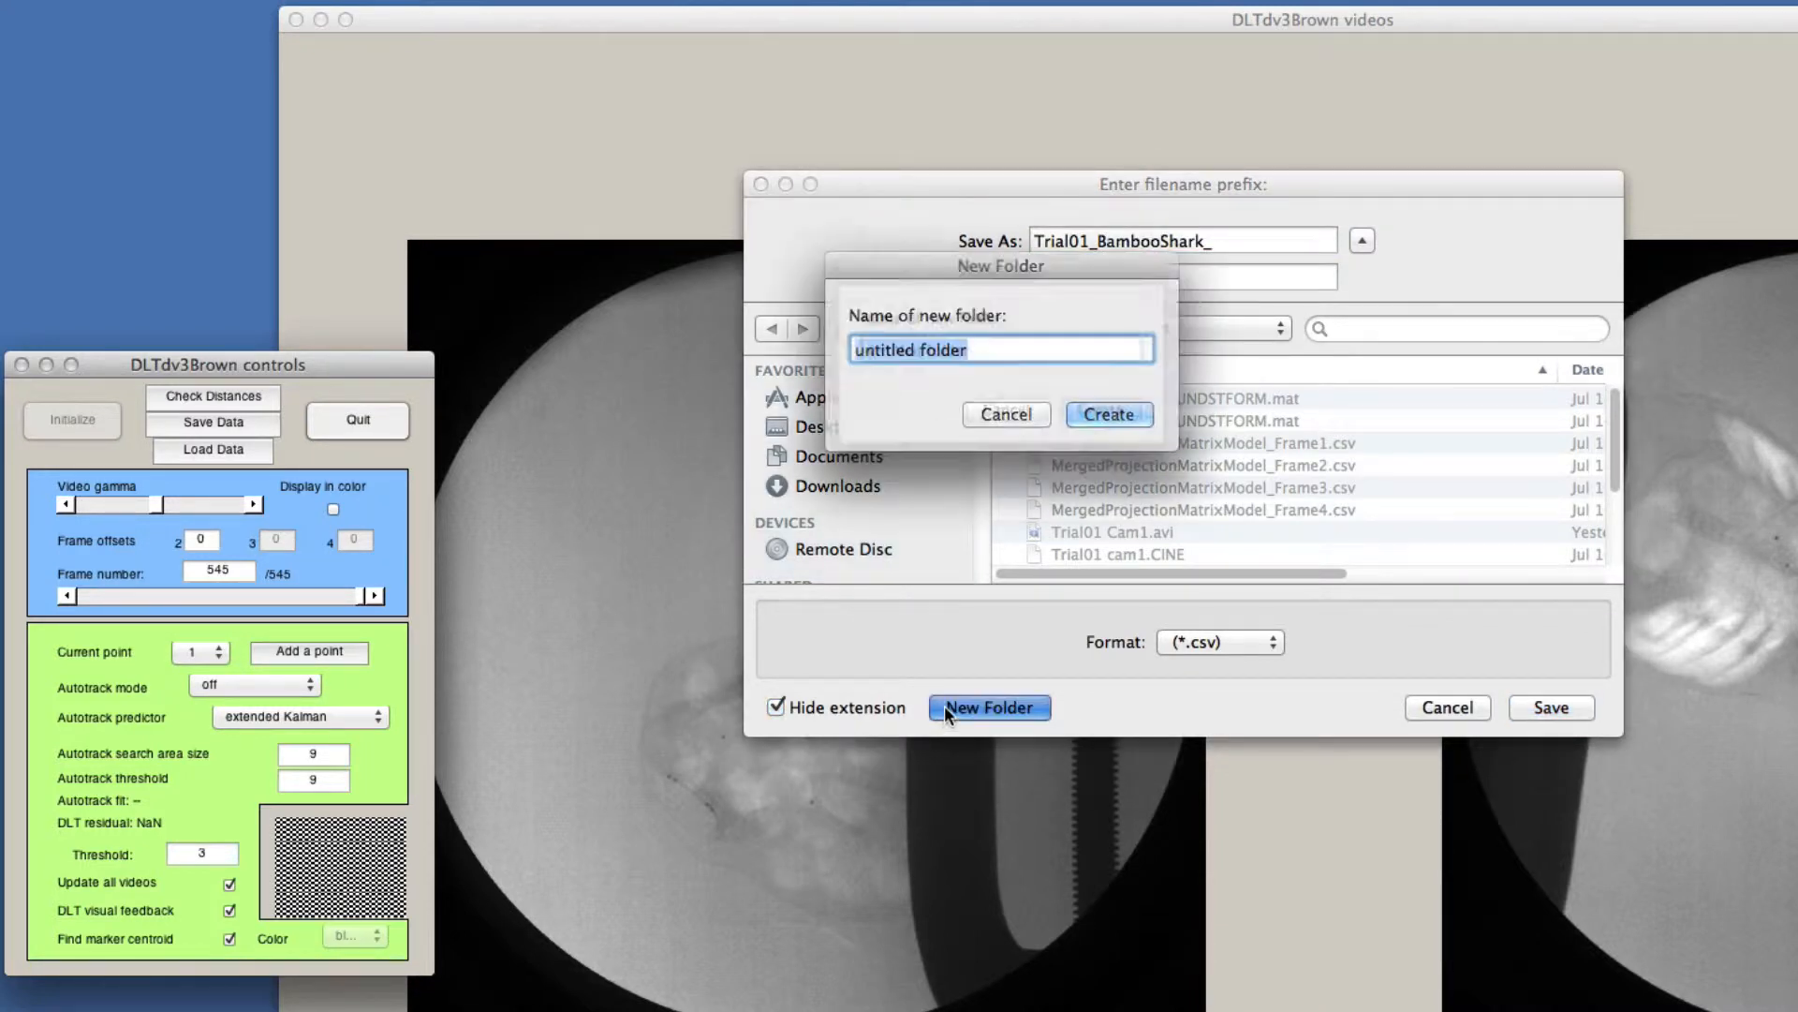
text(DigitizedData)
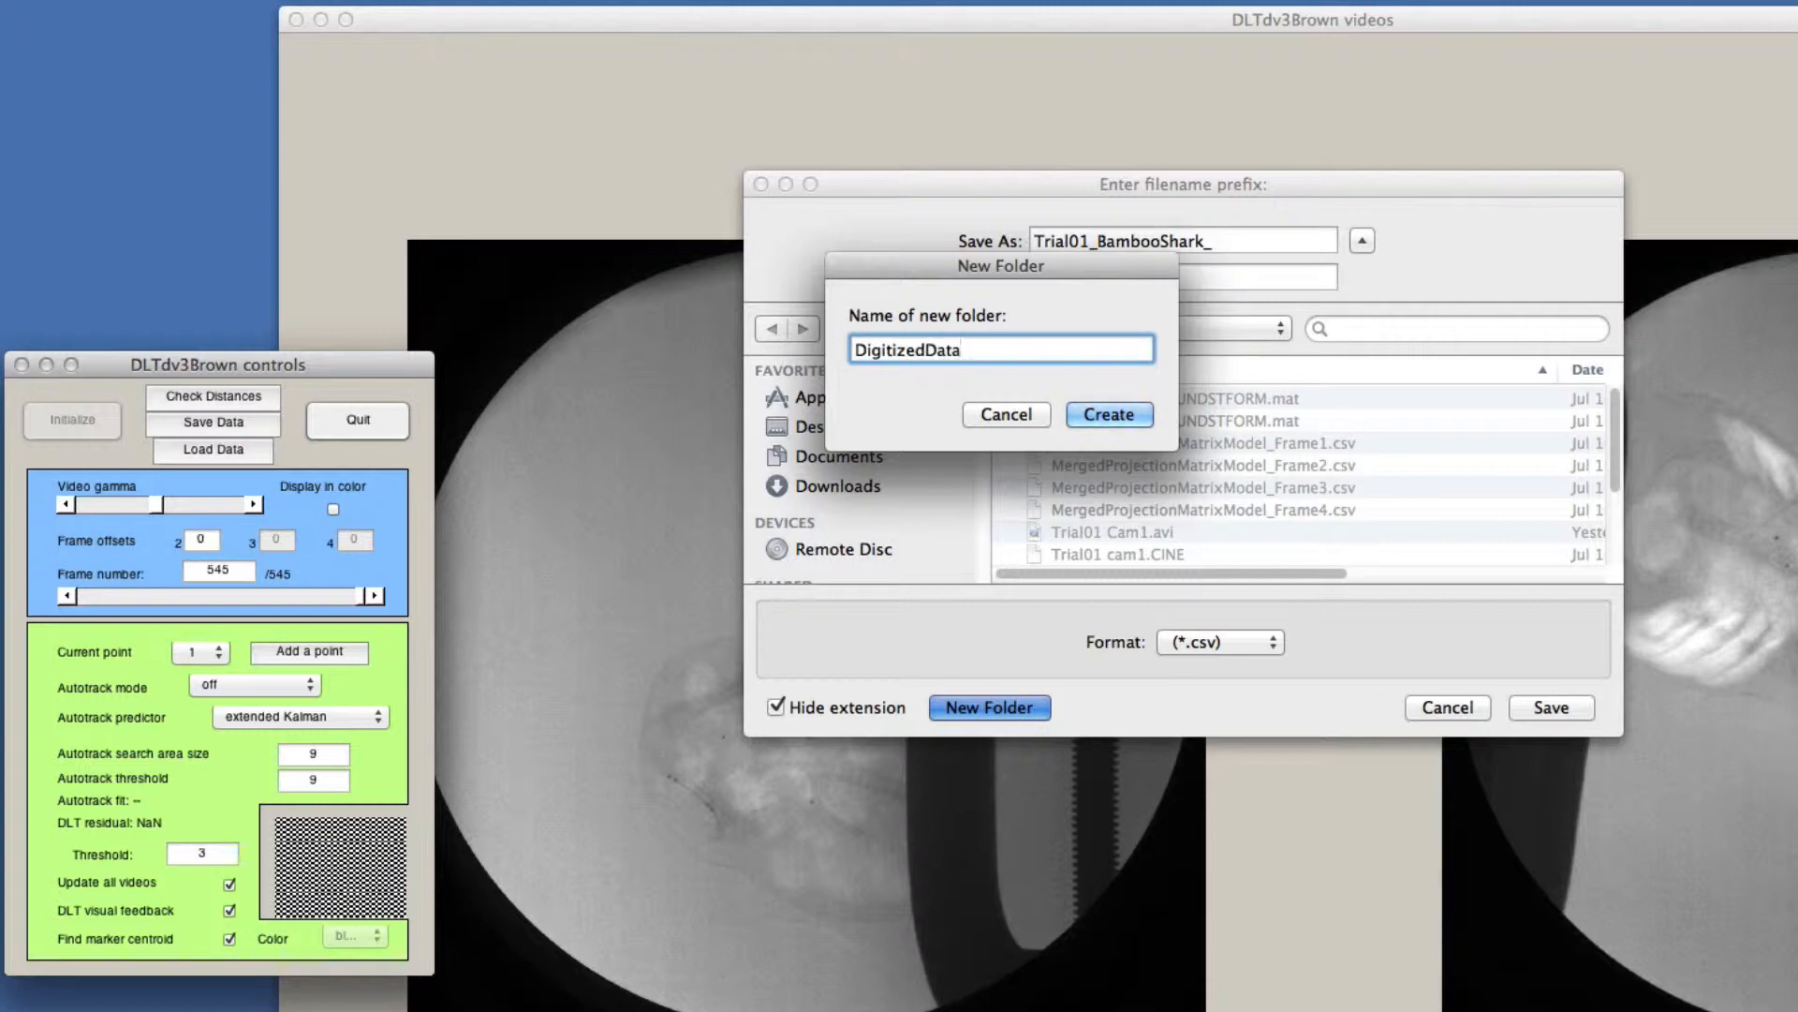
key(Return)
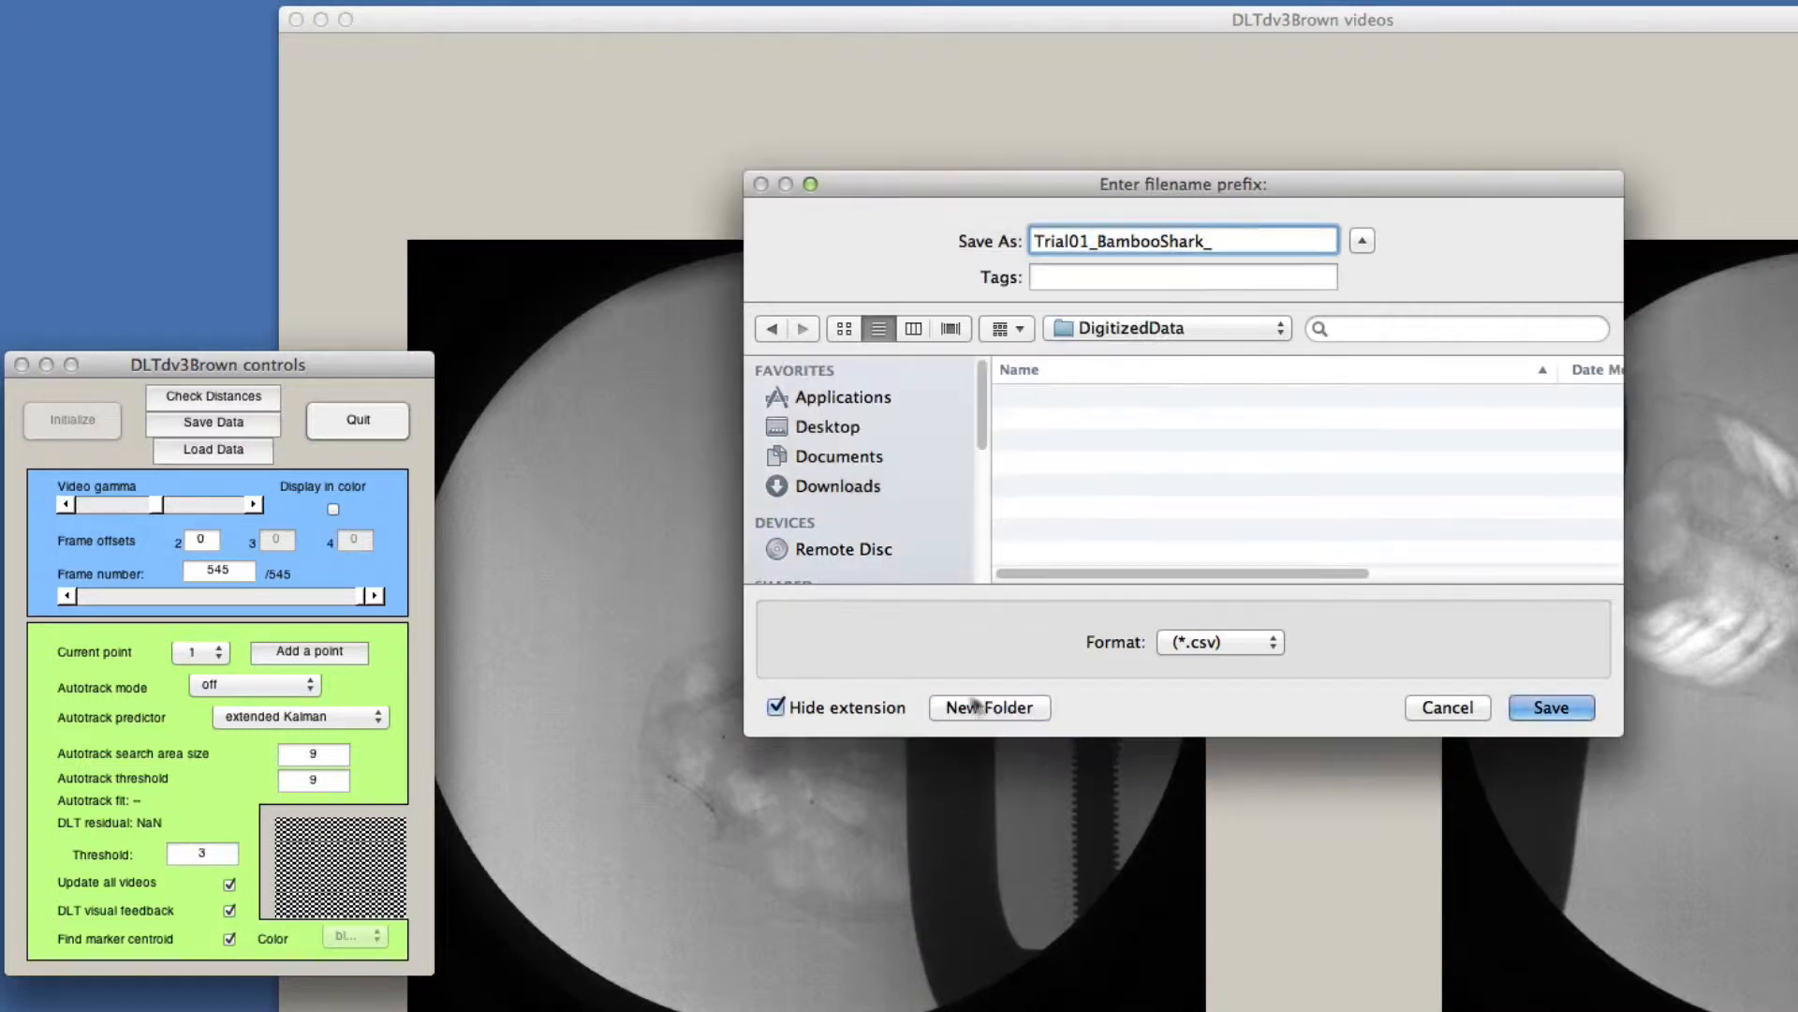
click(1551, 707)
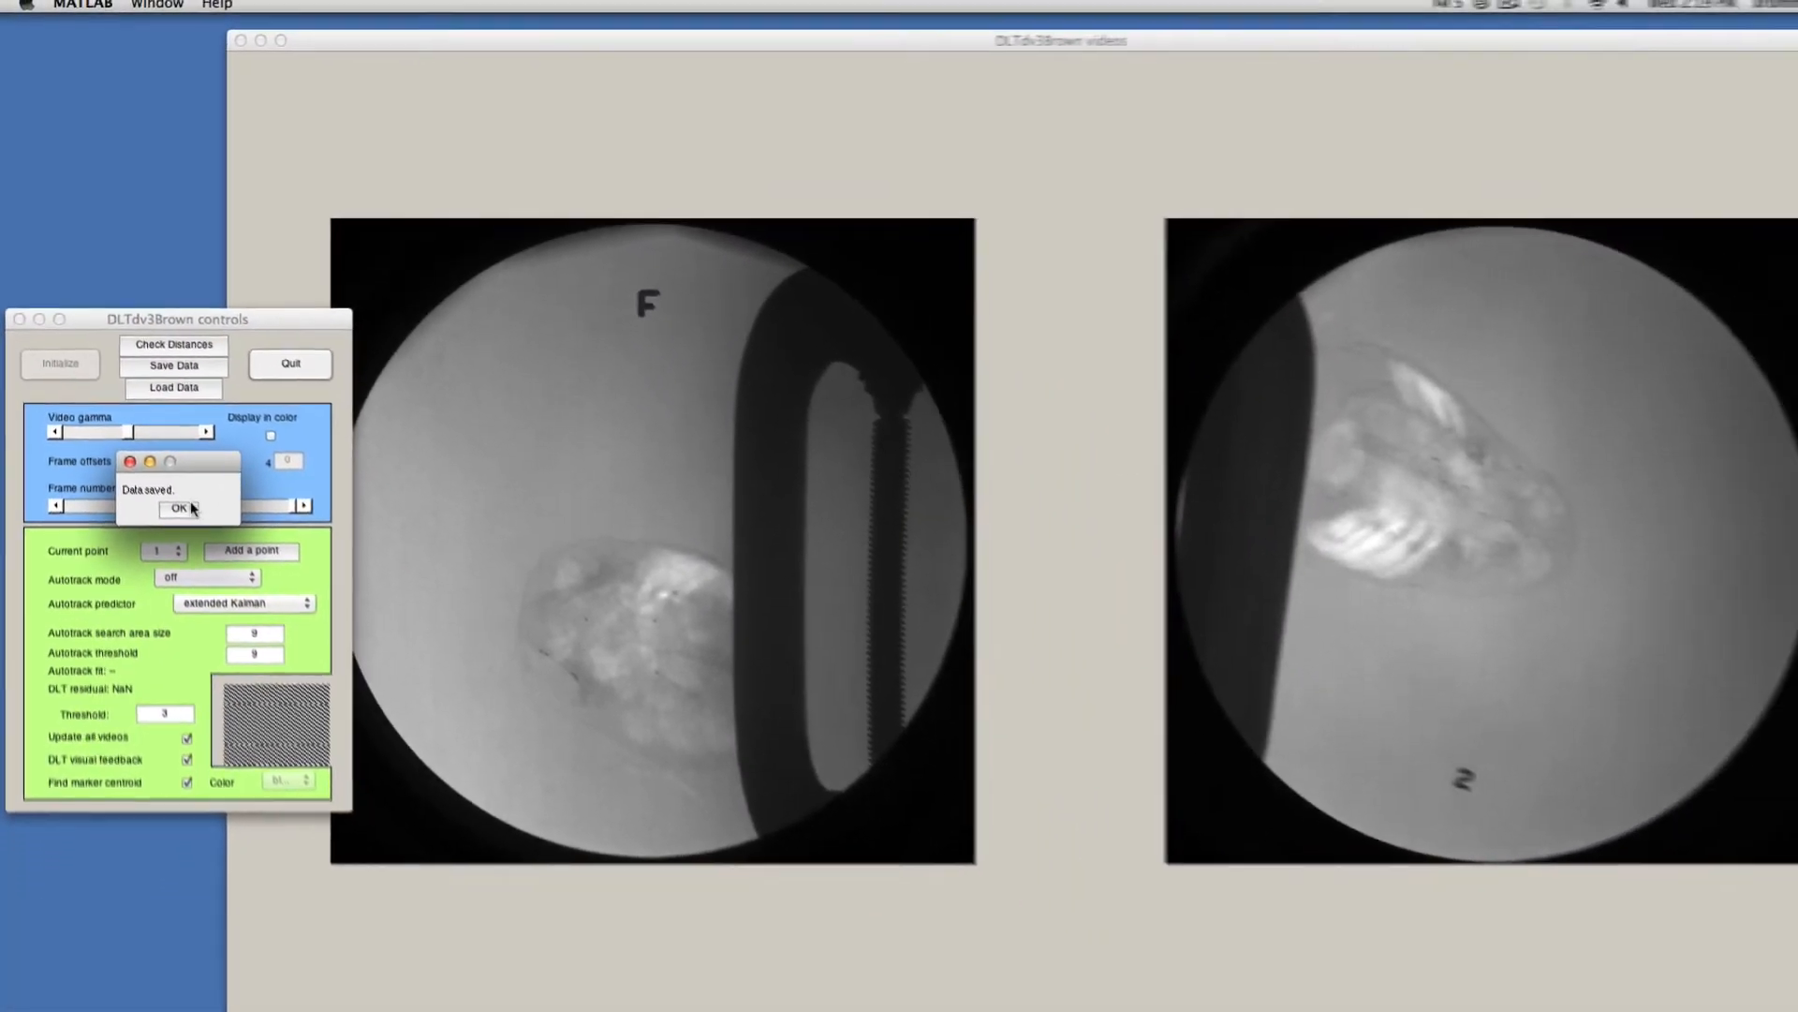
click(219, 599)
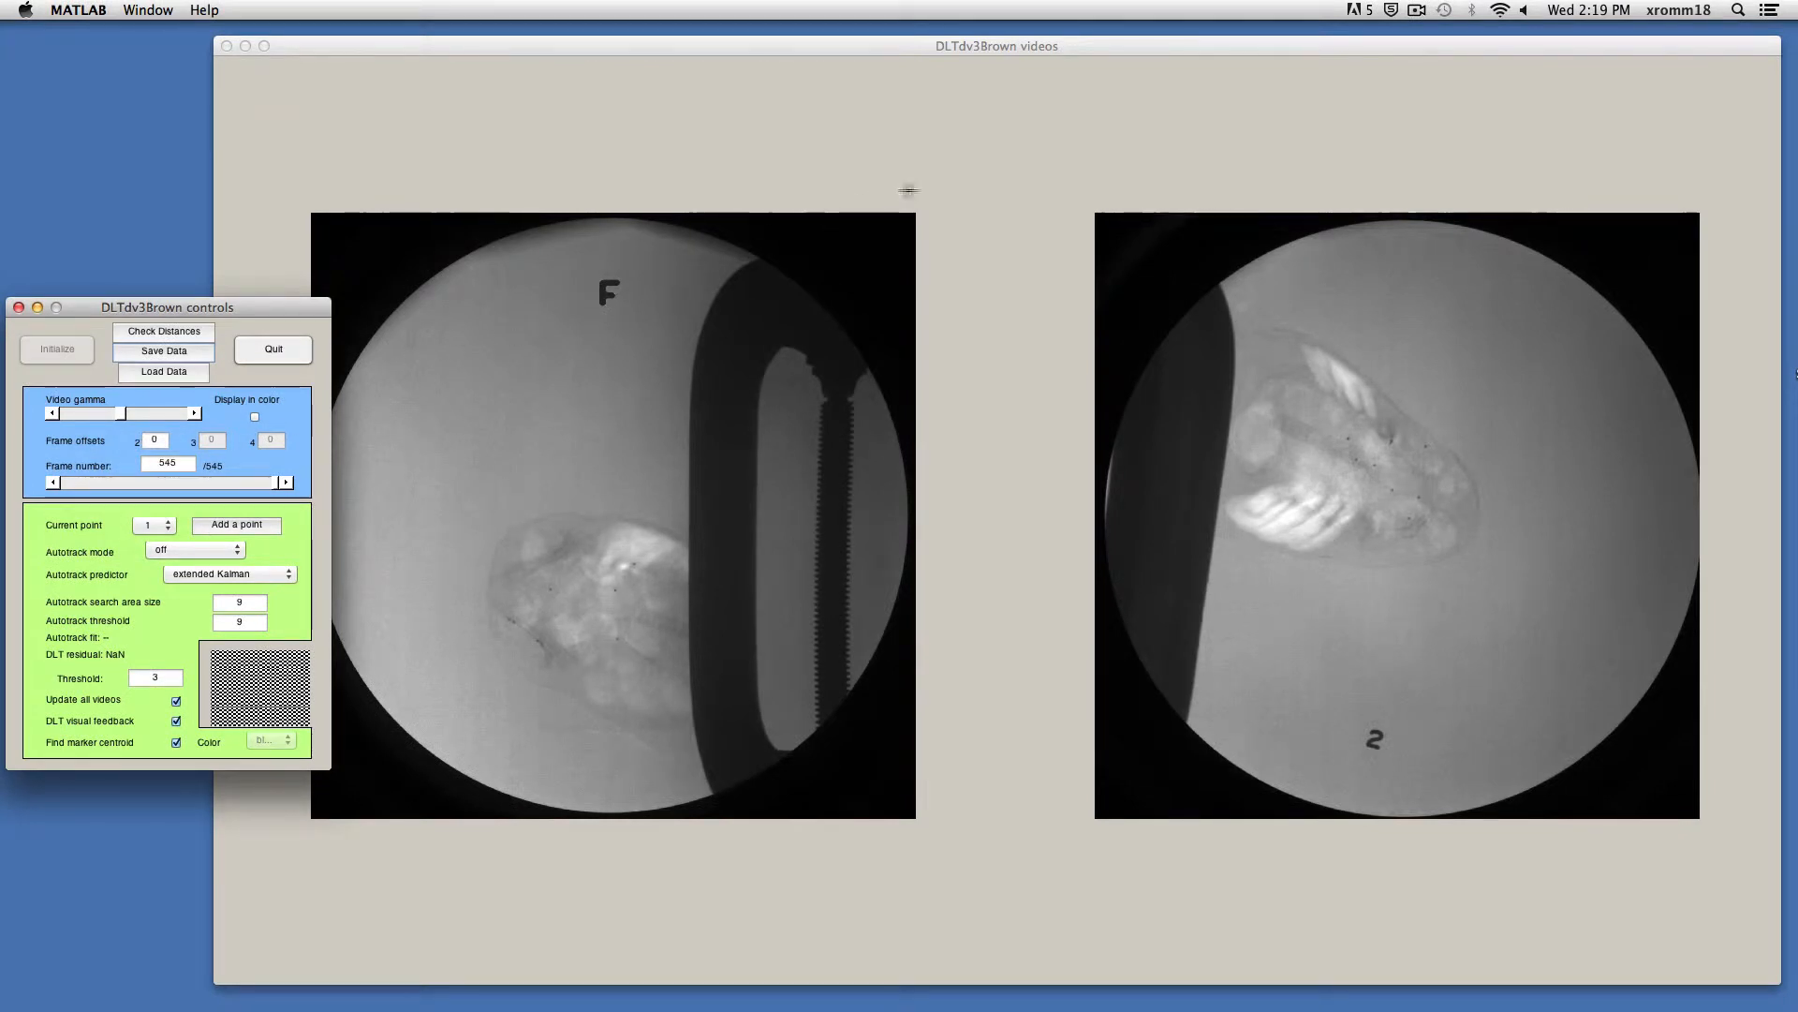
Try zooming in and out on the camera 1 and camera 2 views, and reset each view to the full frame.
click(955, 188)
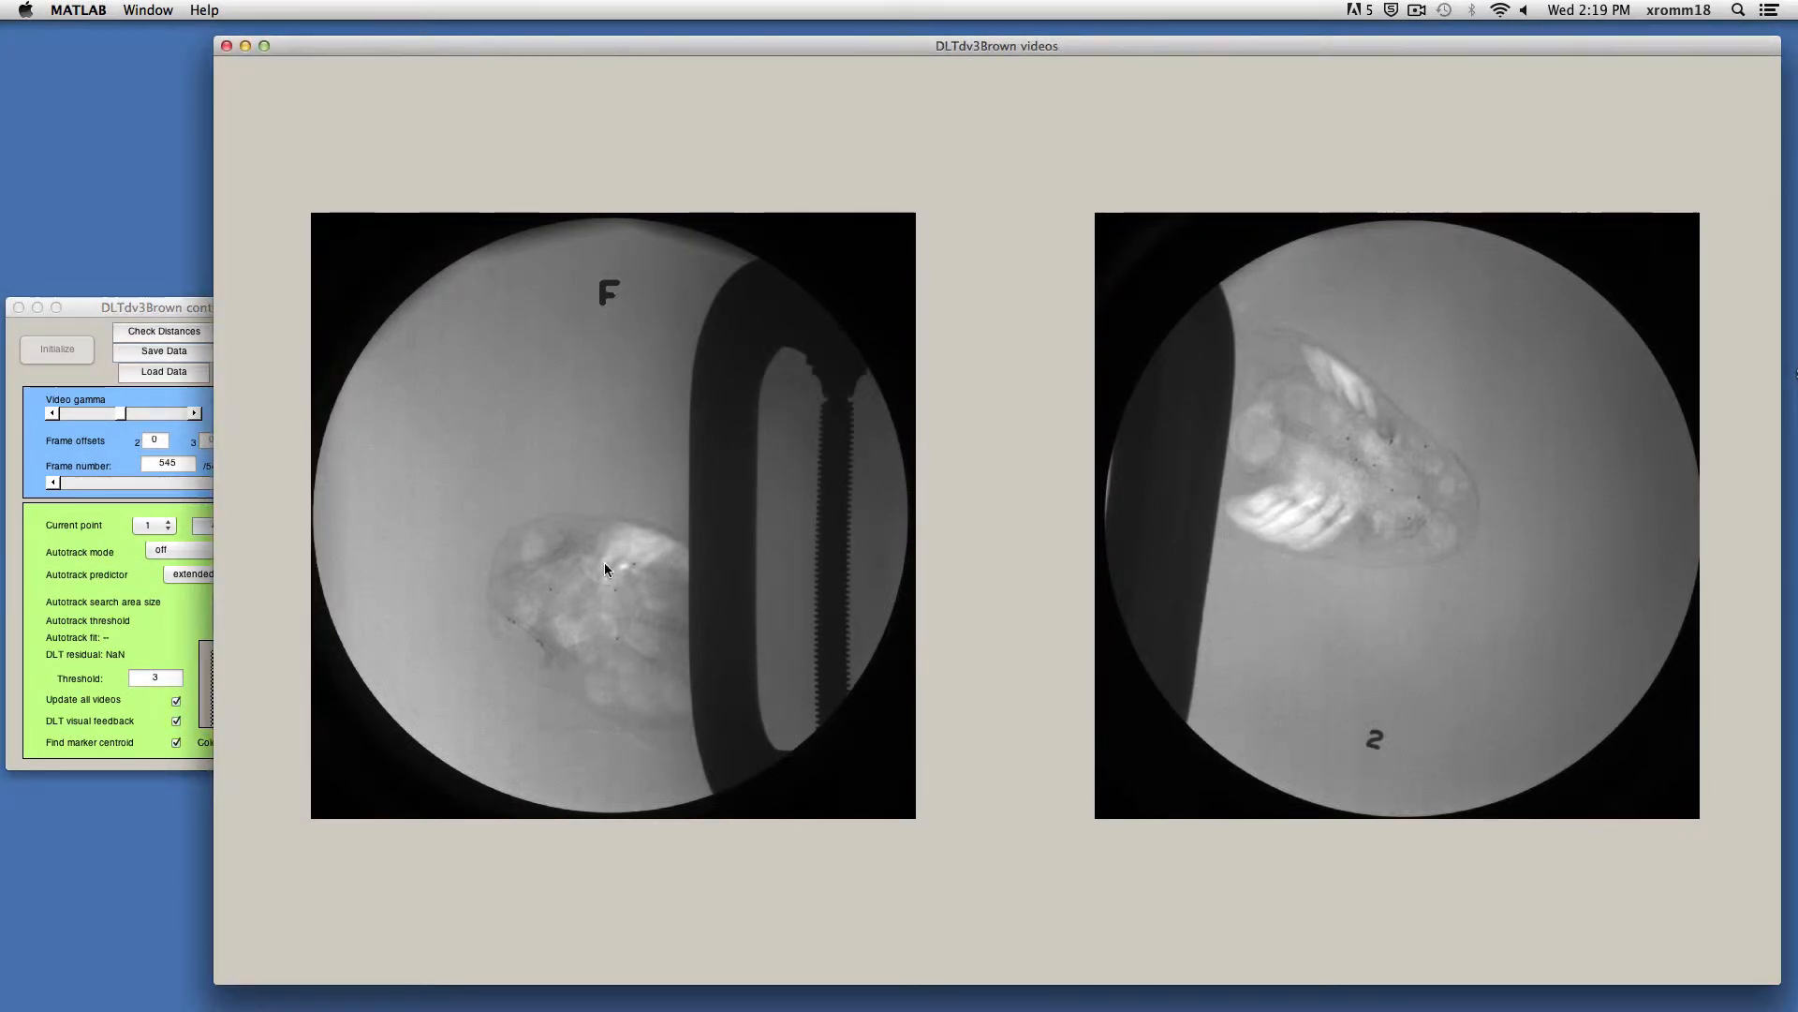
key(equal)
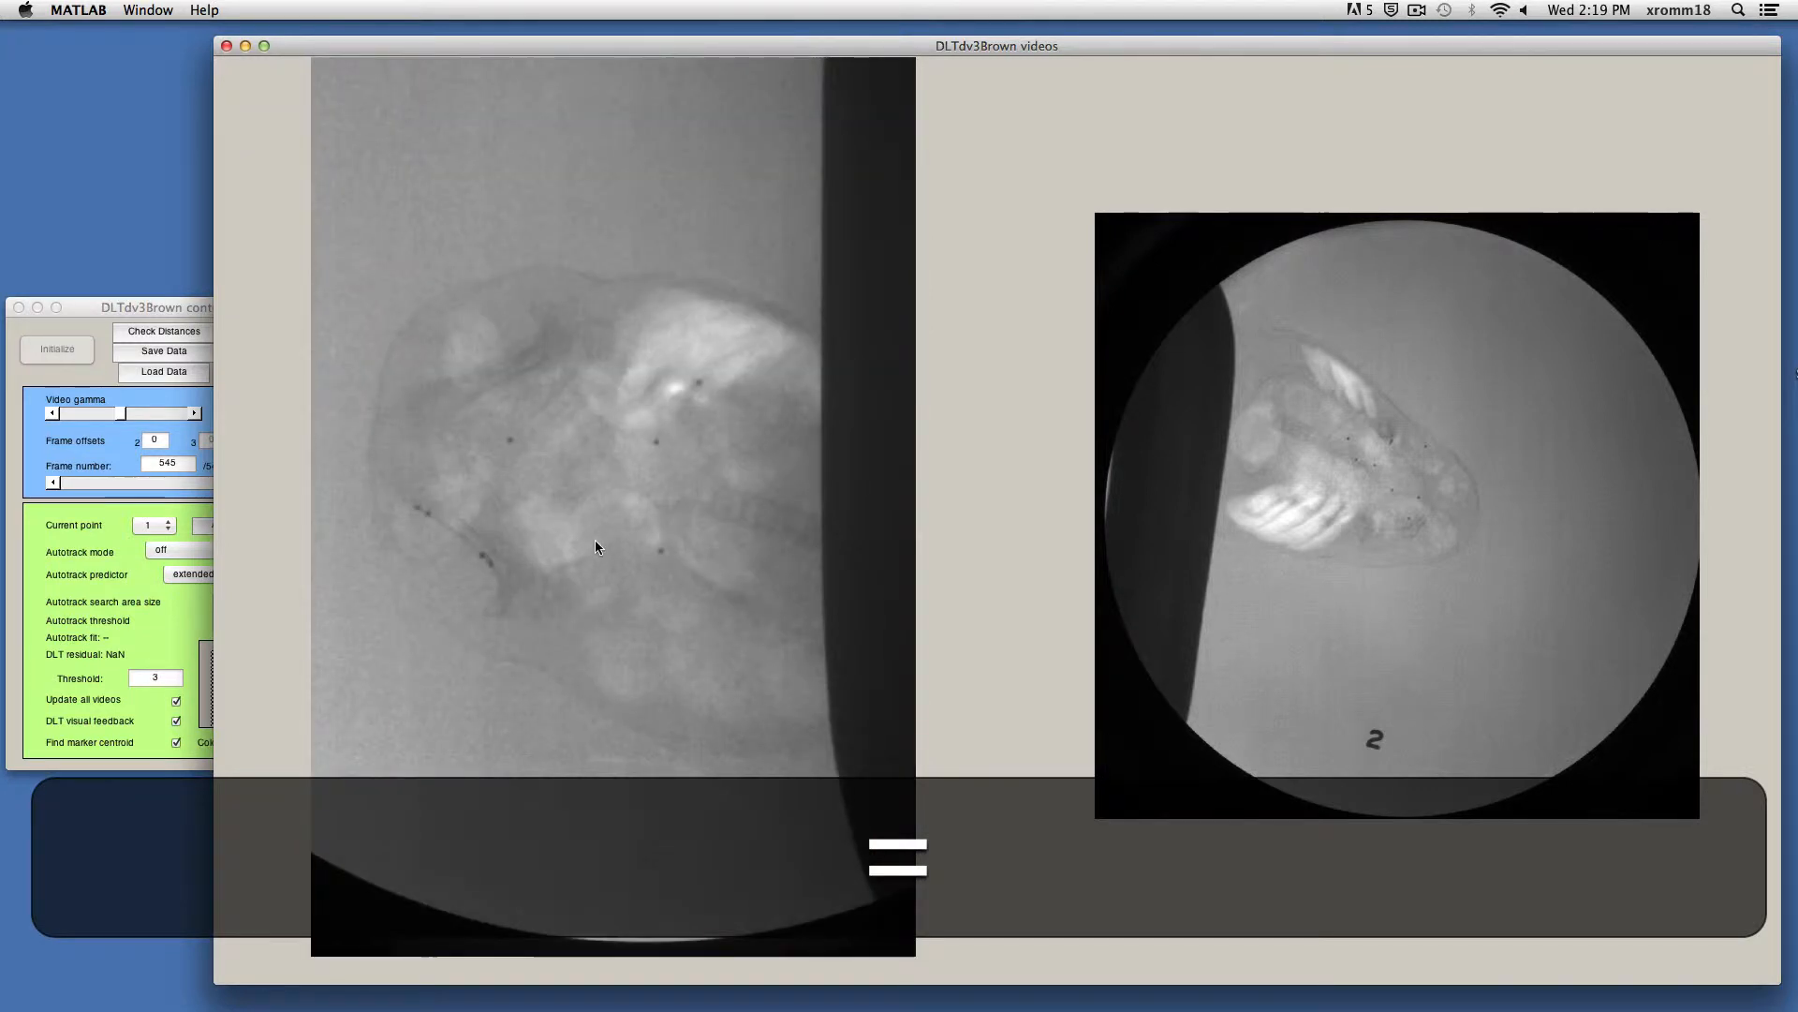
key(minus)
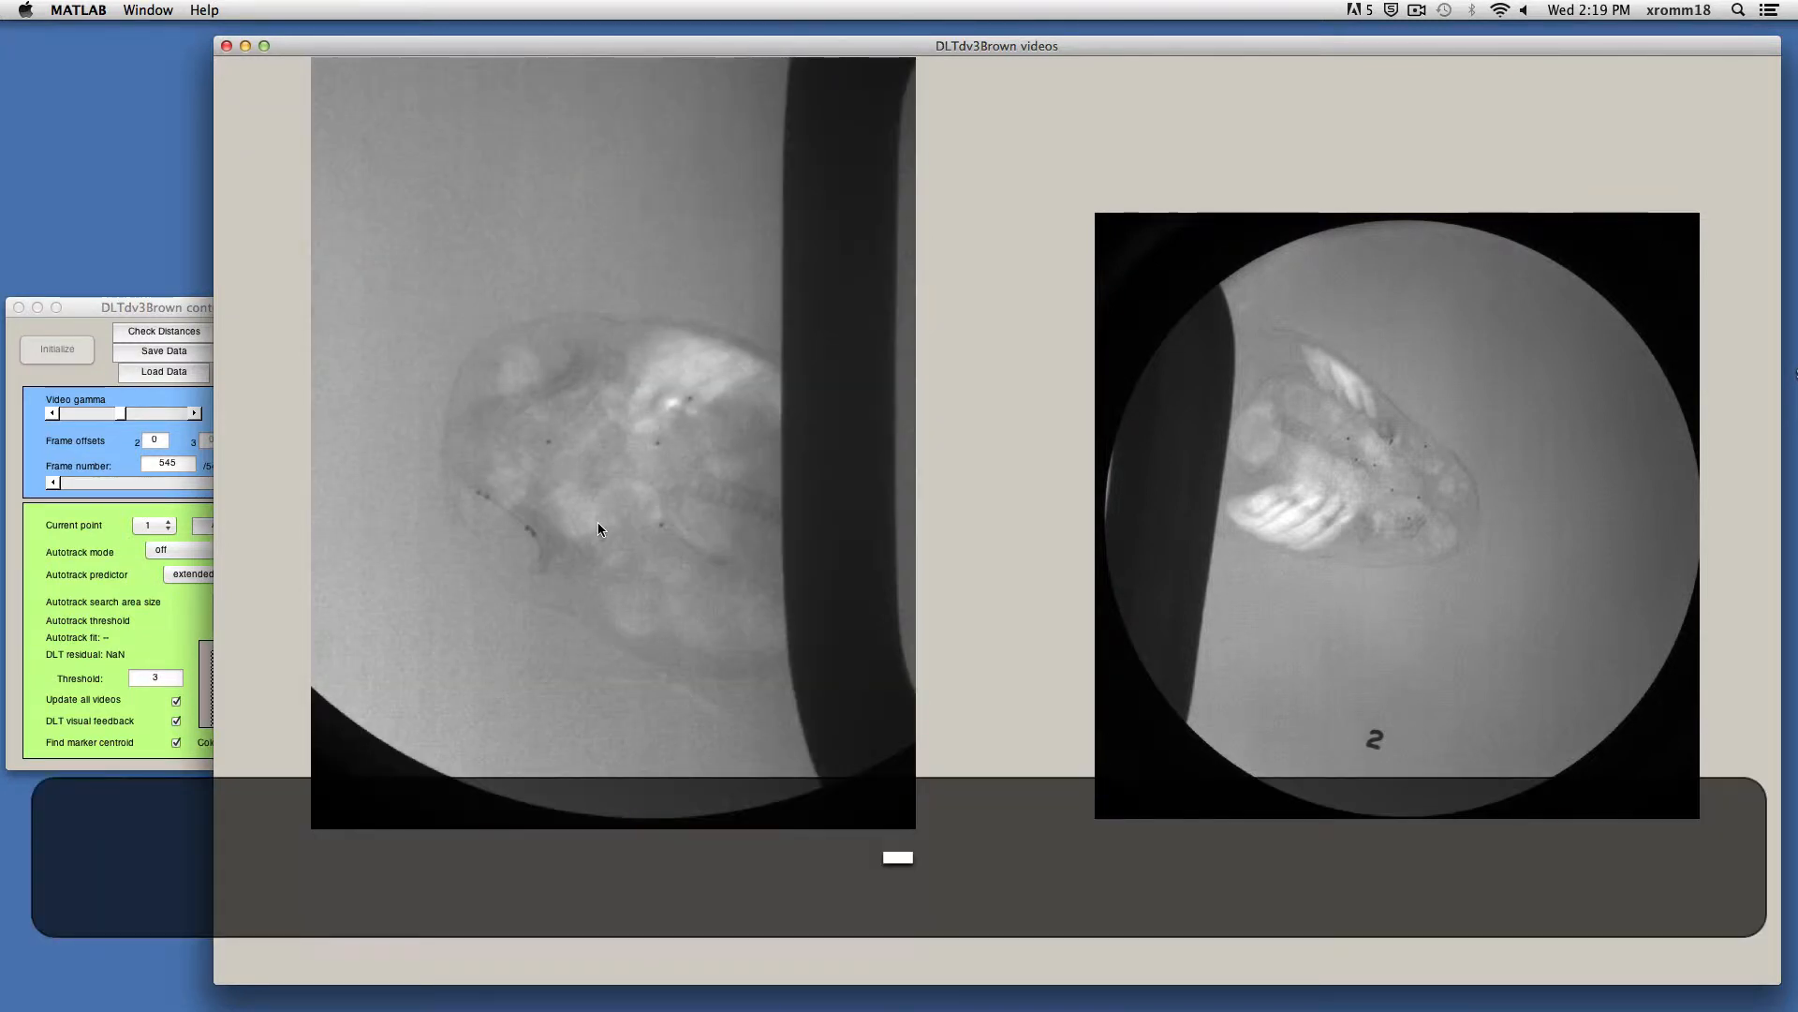
key(minus)
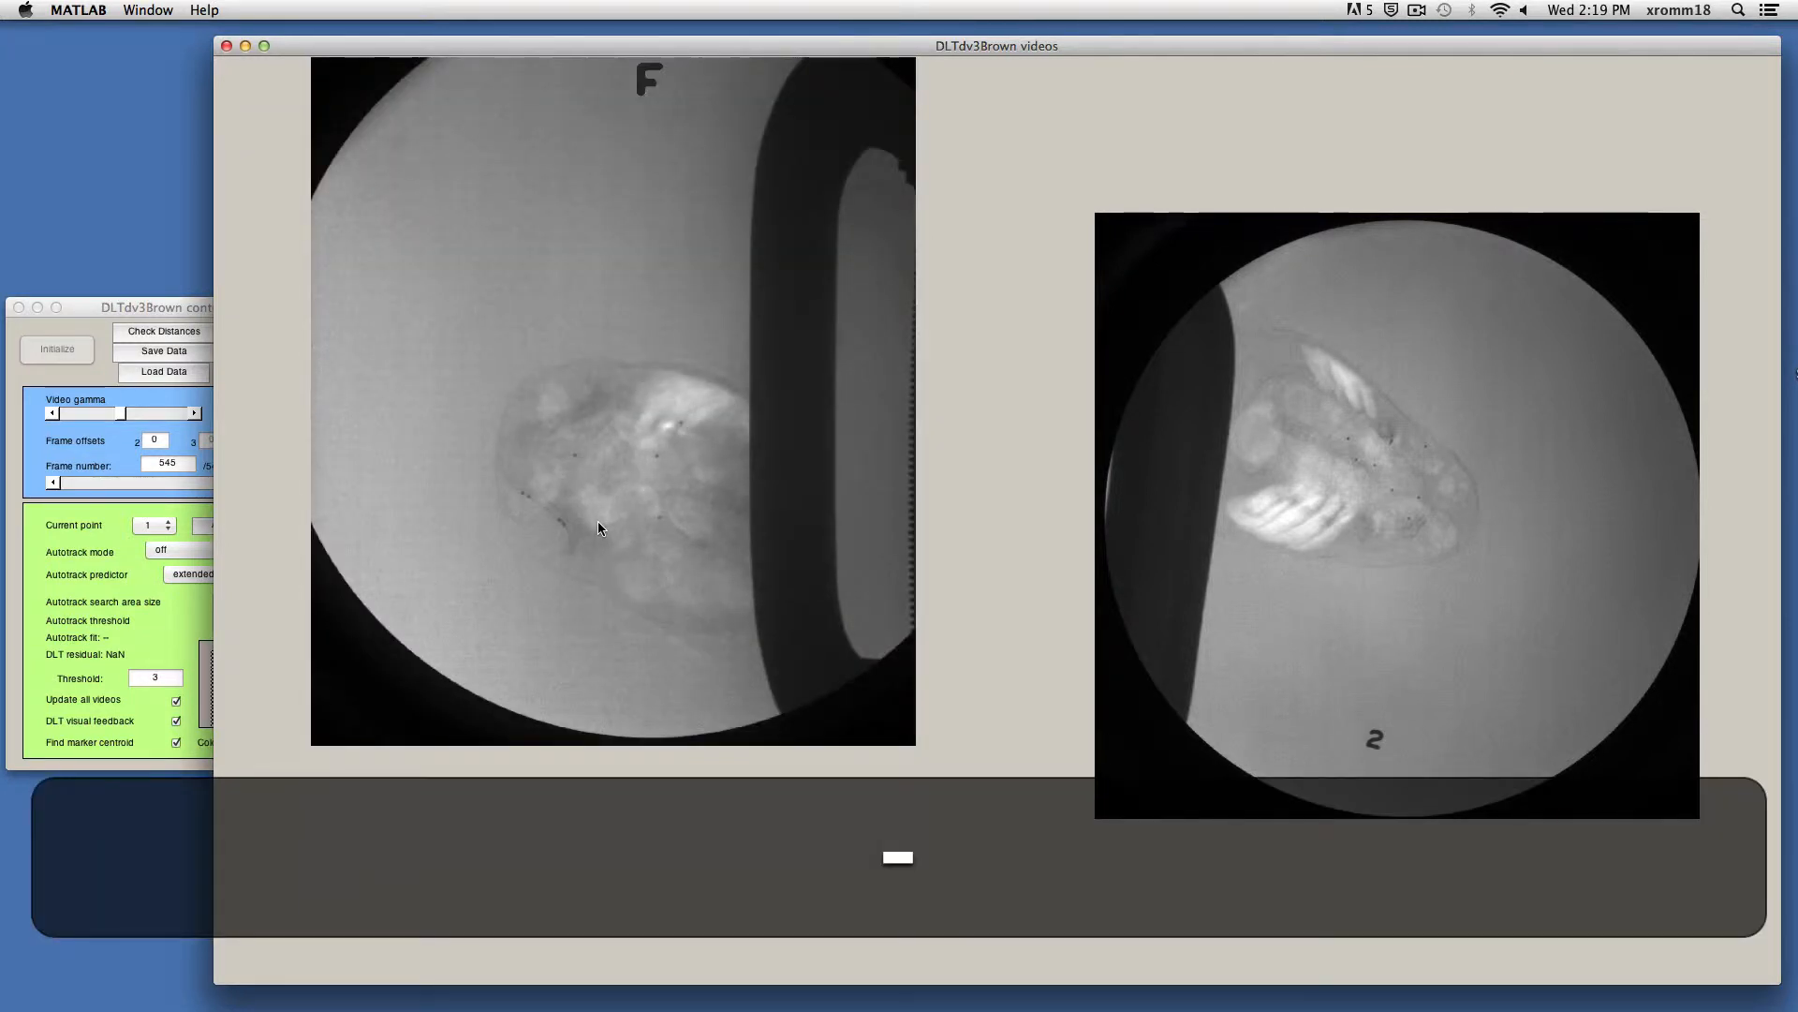
key(r)
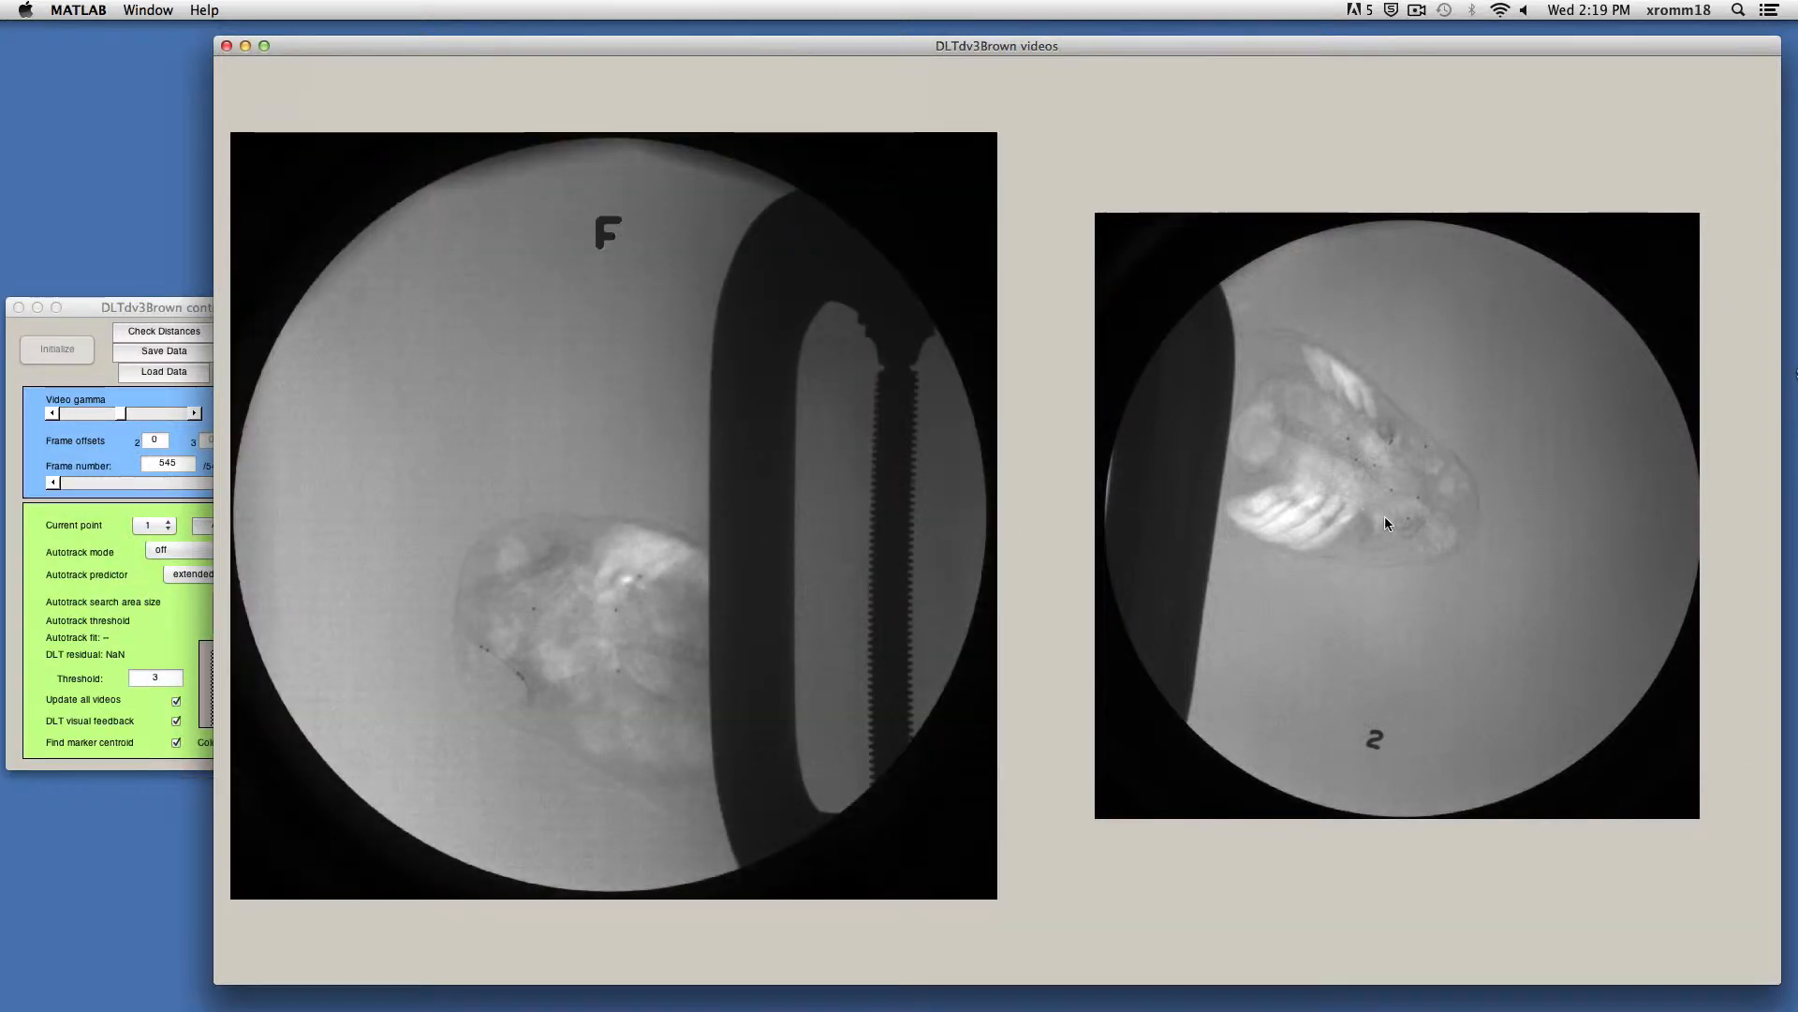
key(equal)
key(minus)
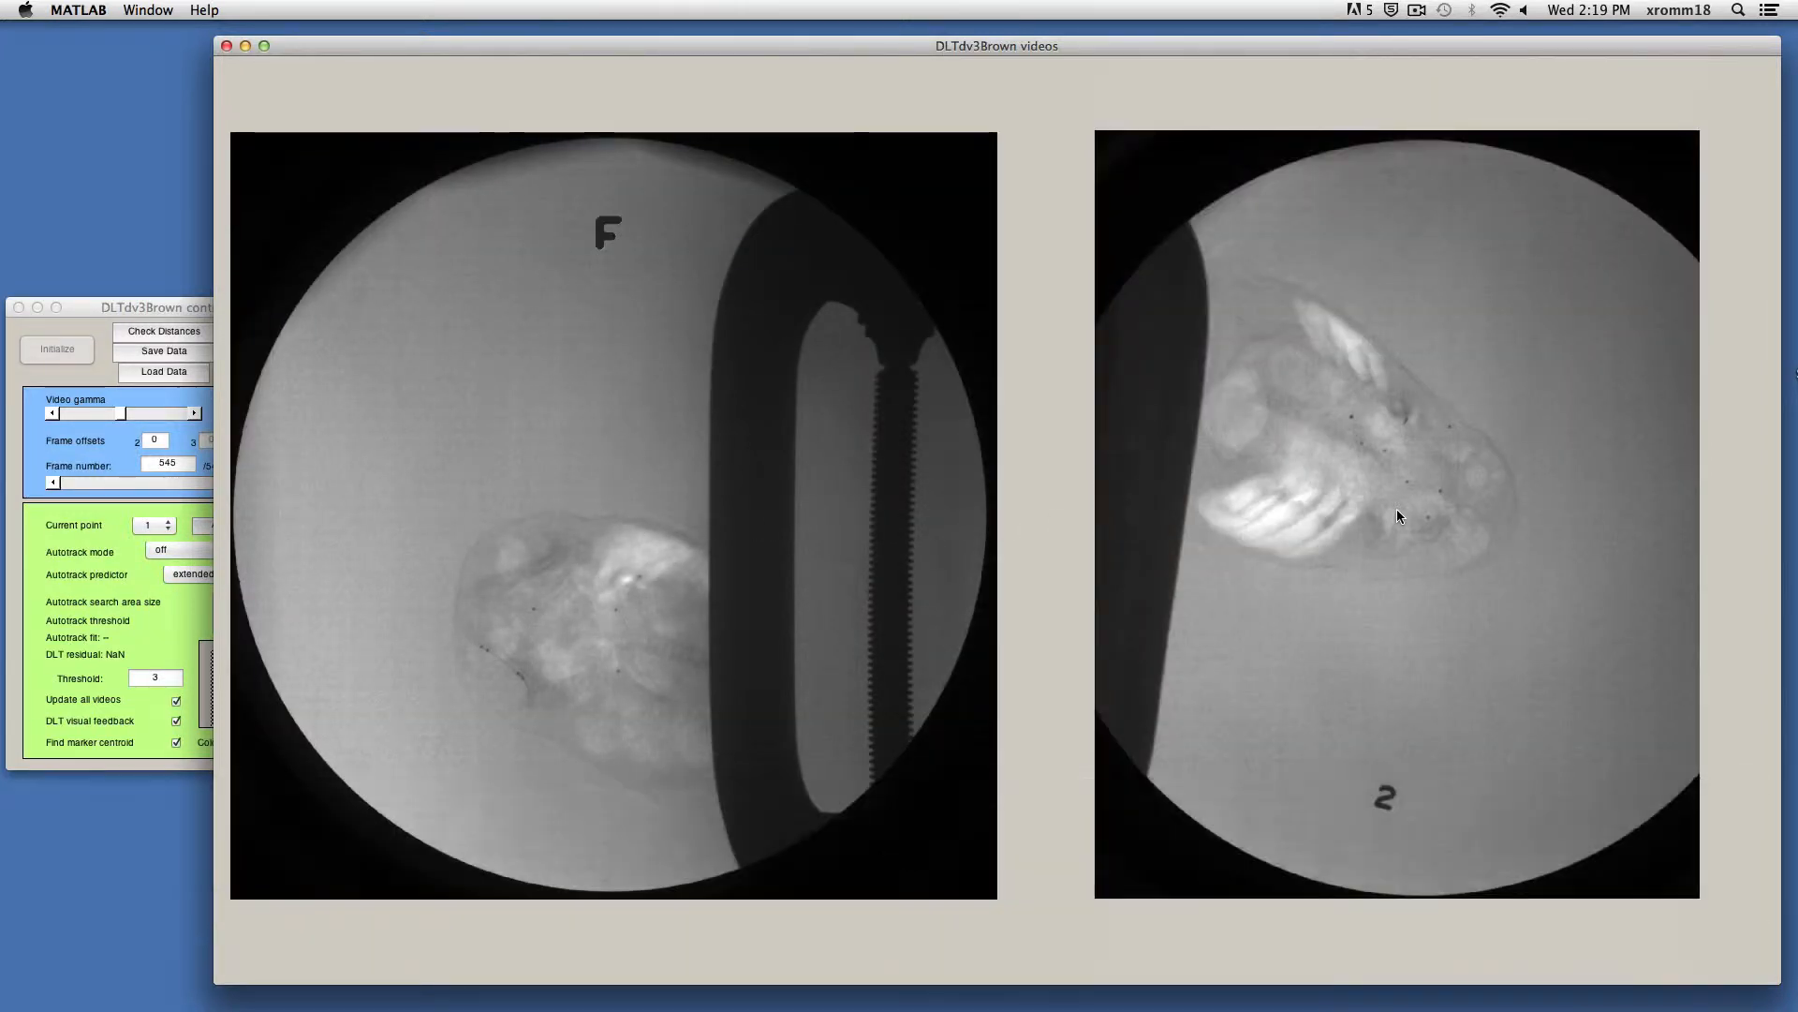
key(r)
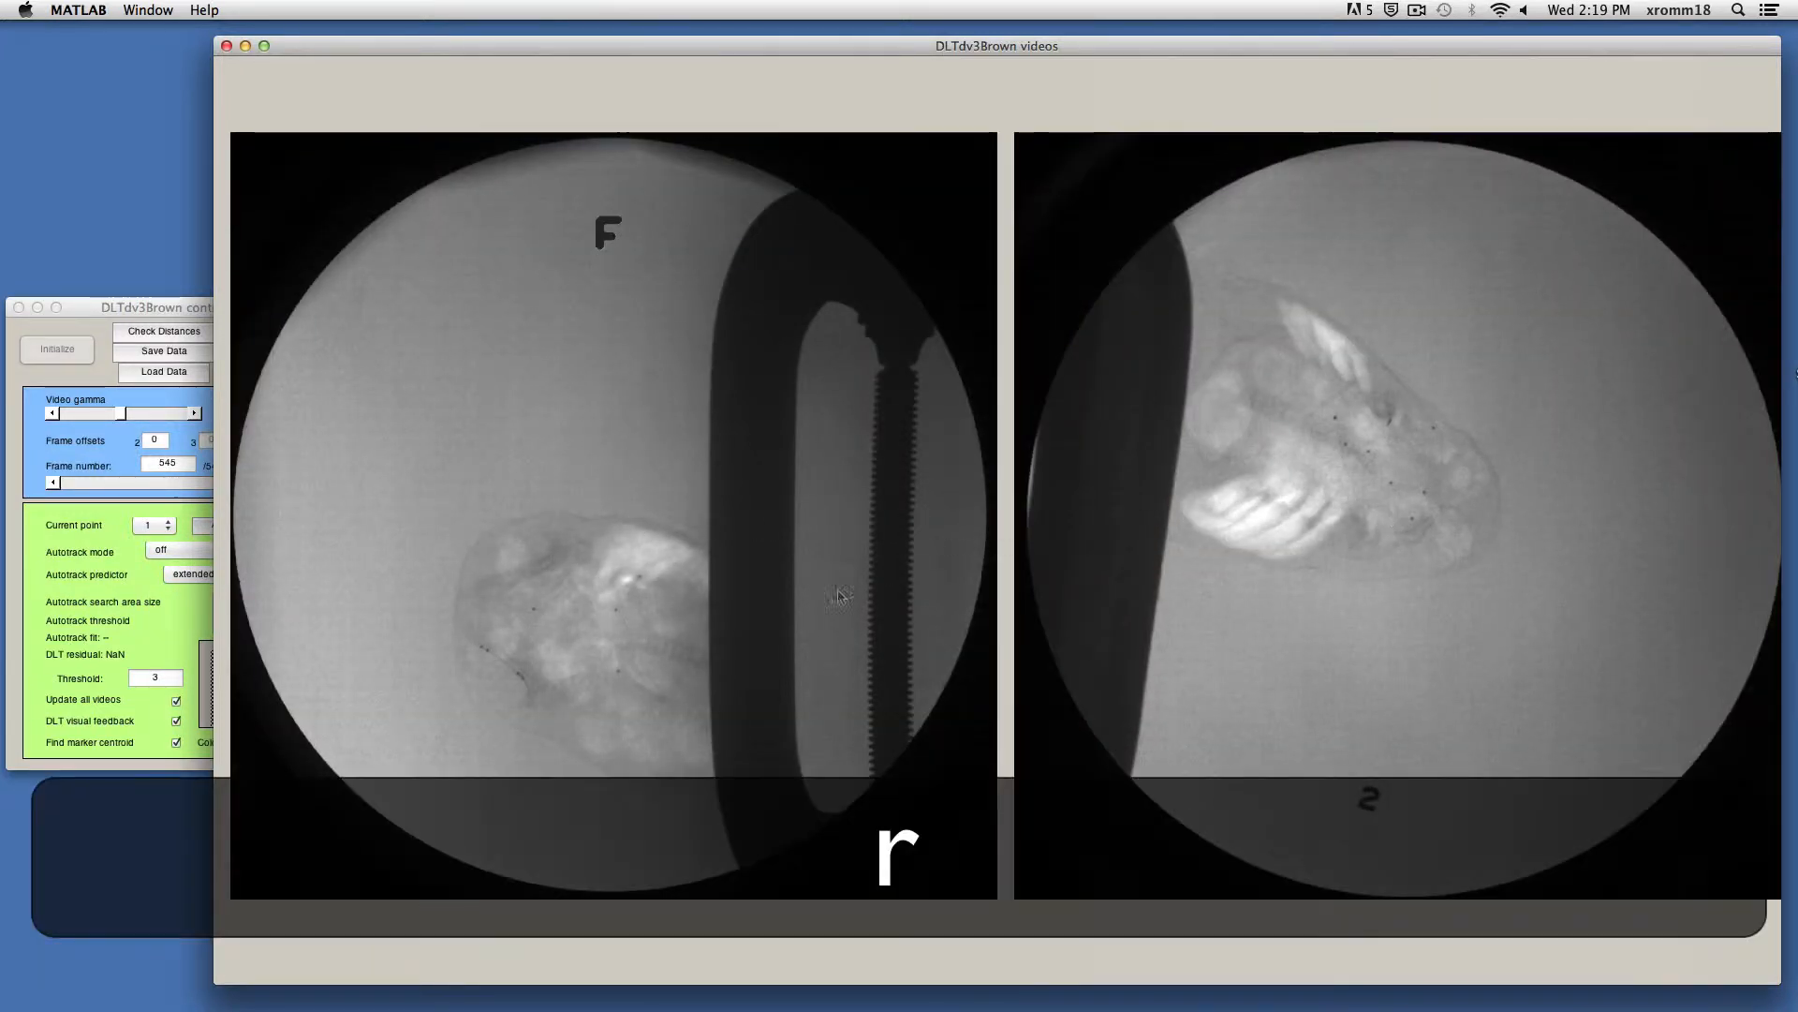
Go to about frame 219 of the videos and step a few single frames forward and back.
click(150, 482)
key(f)
key(f)
key(f)
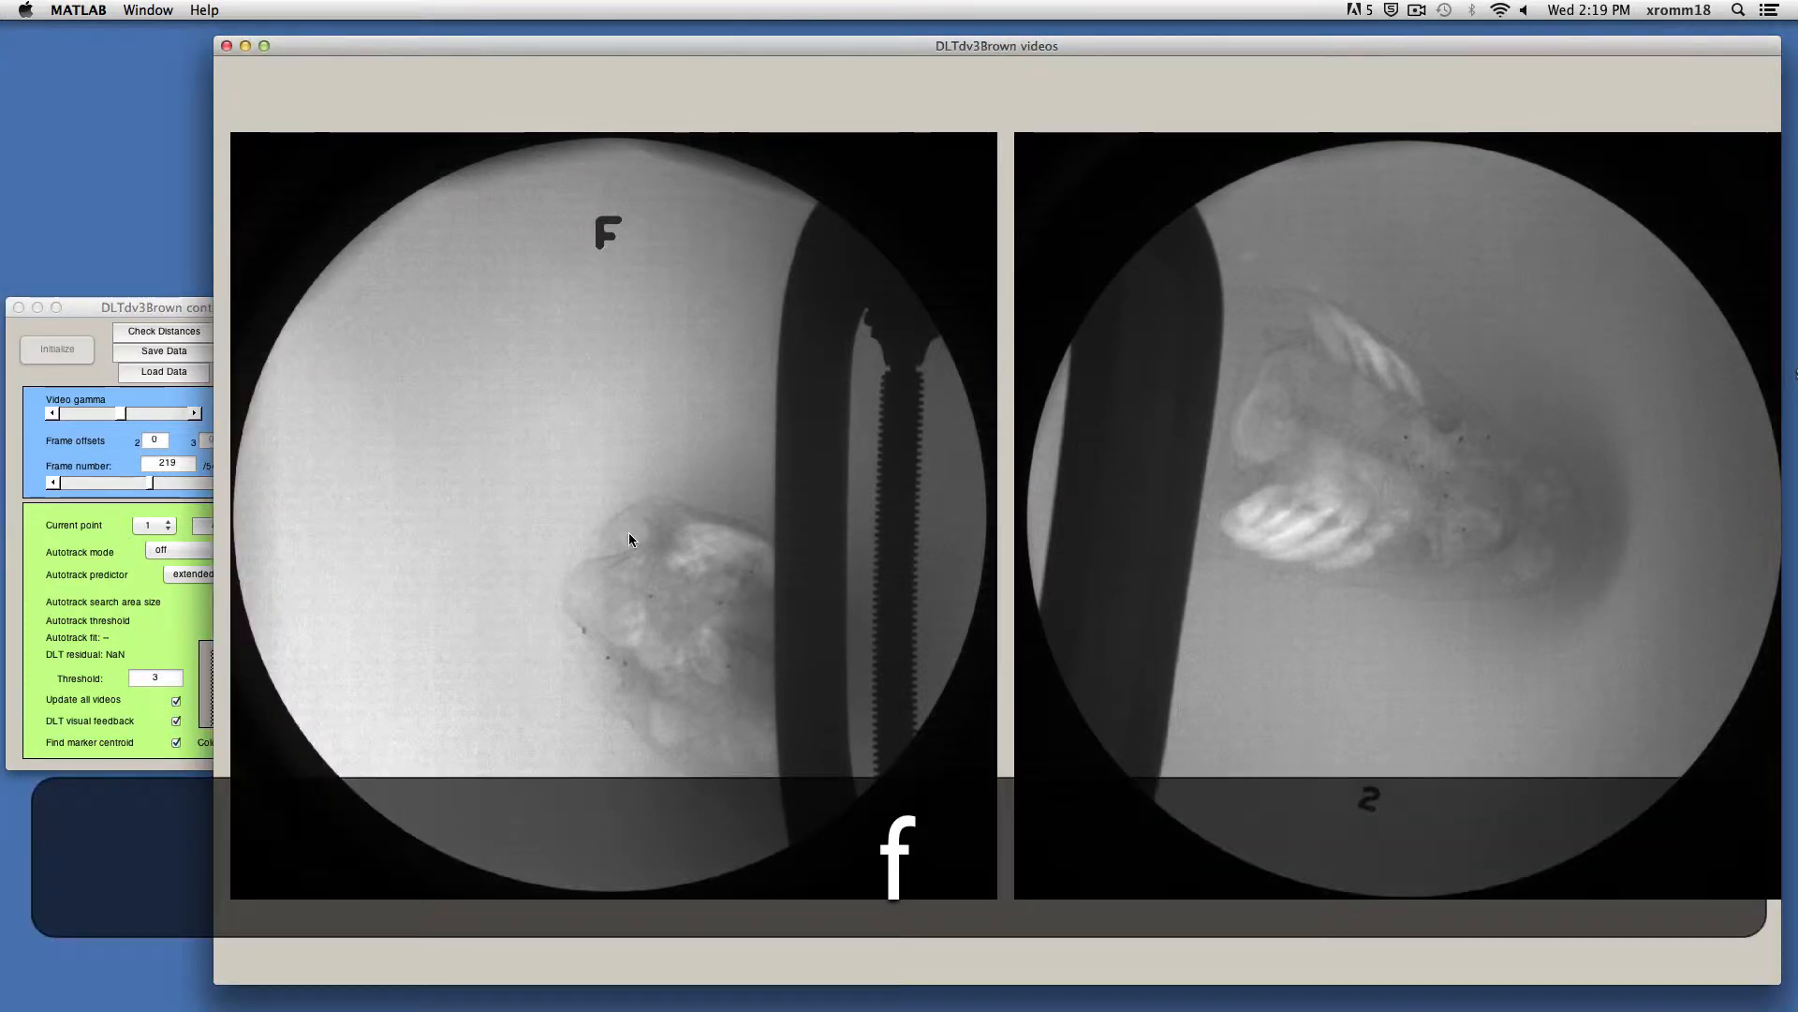
key(b)
key(b)
key(b)
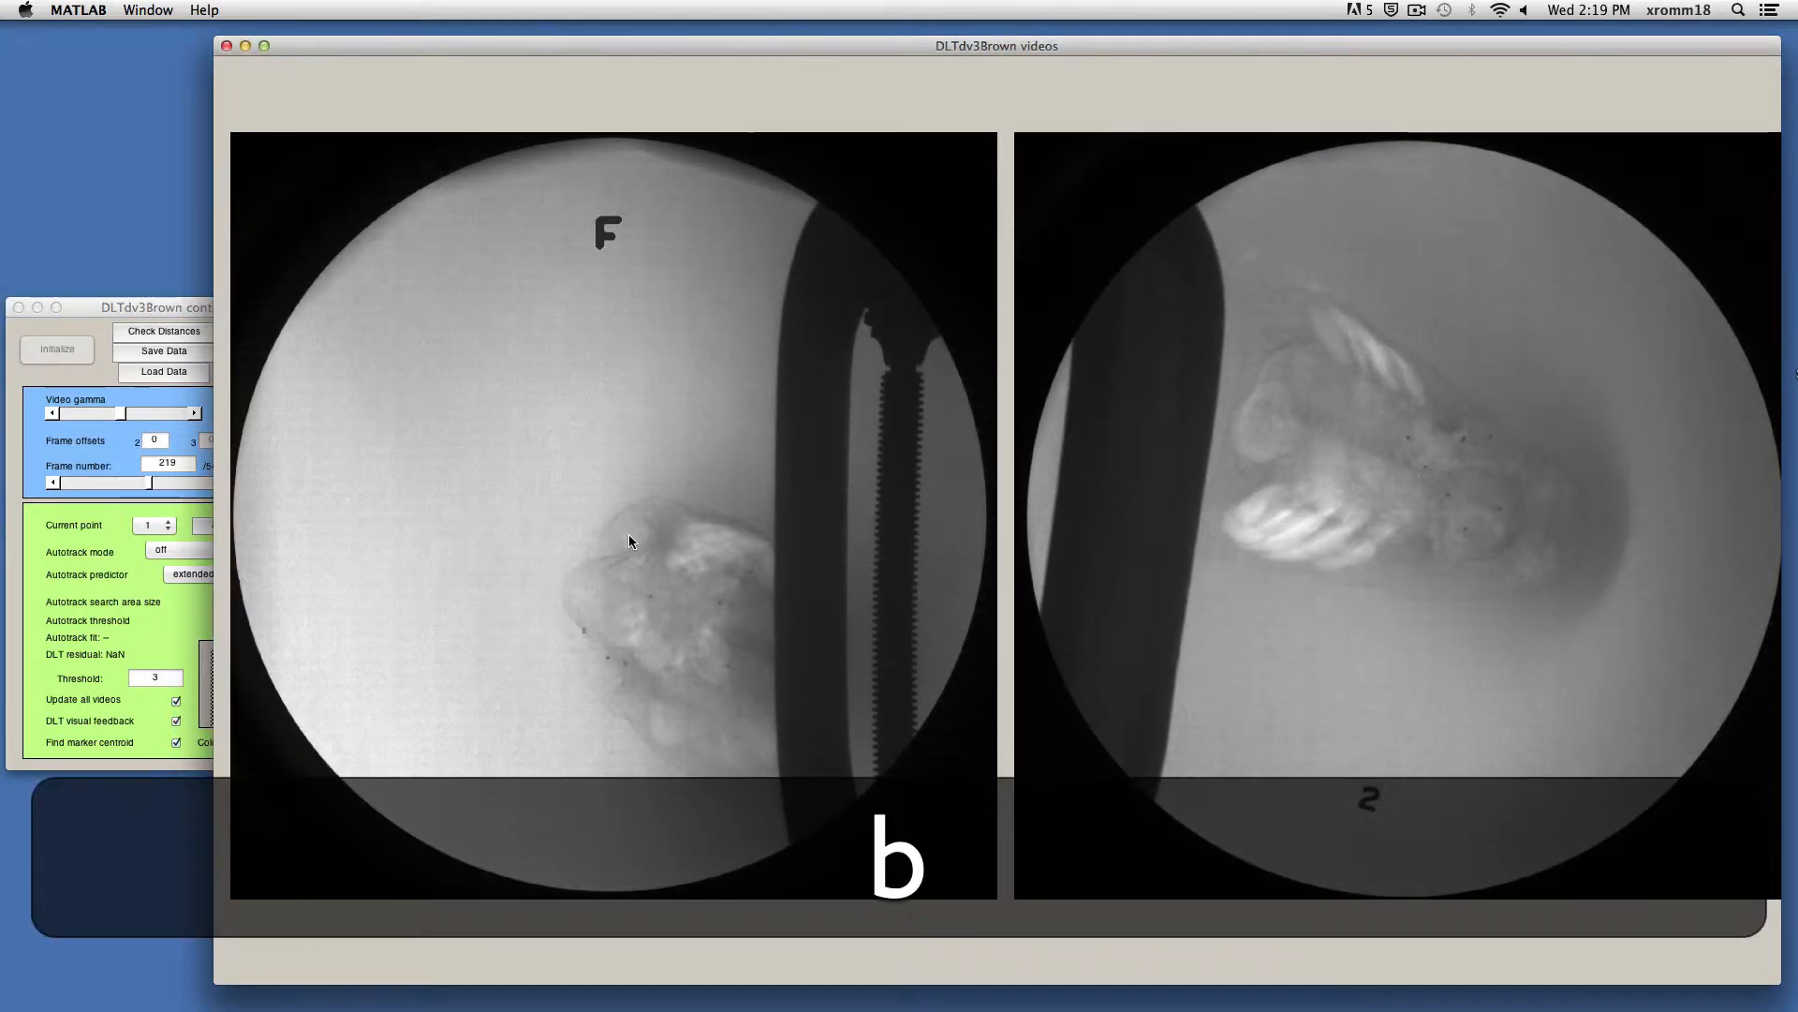
Jump through both videos in 50-frame increments, three times forward and three times back.
key(shift+f)
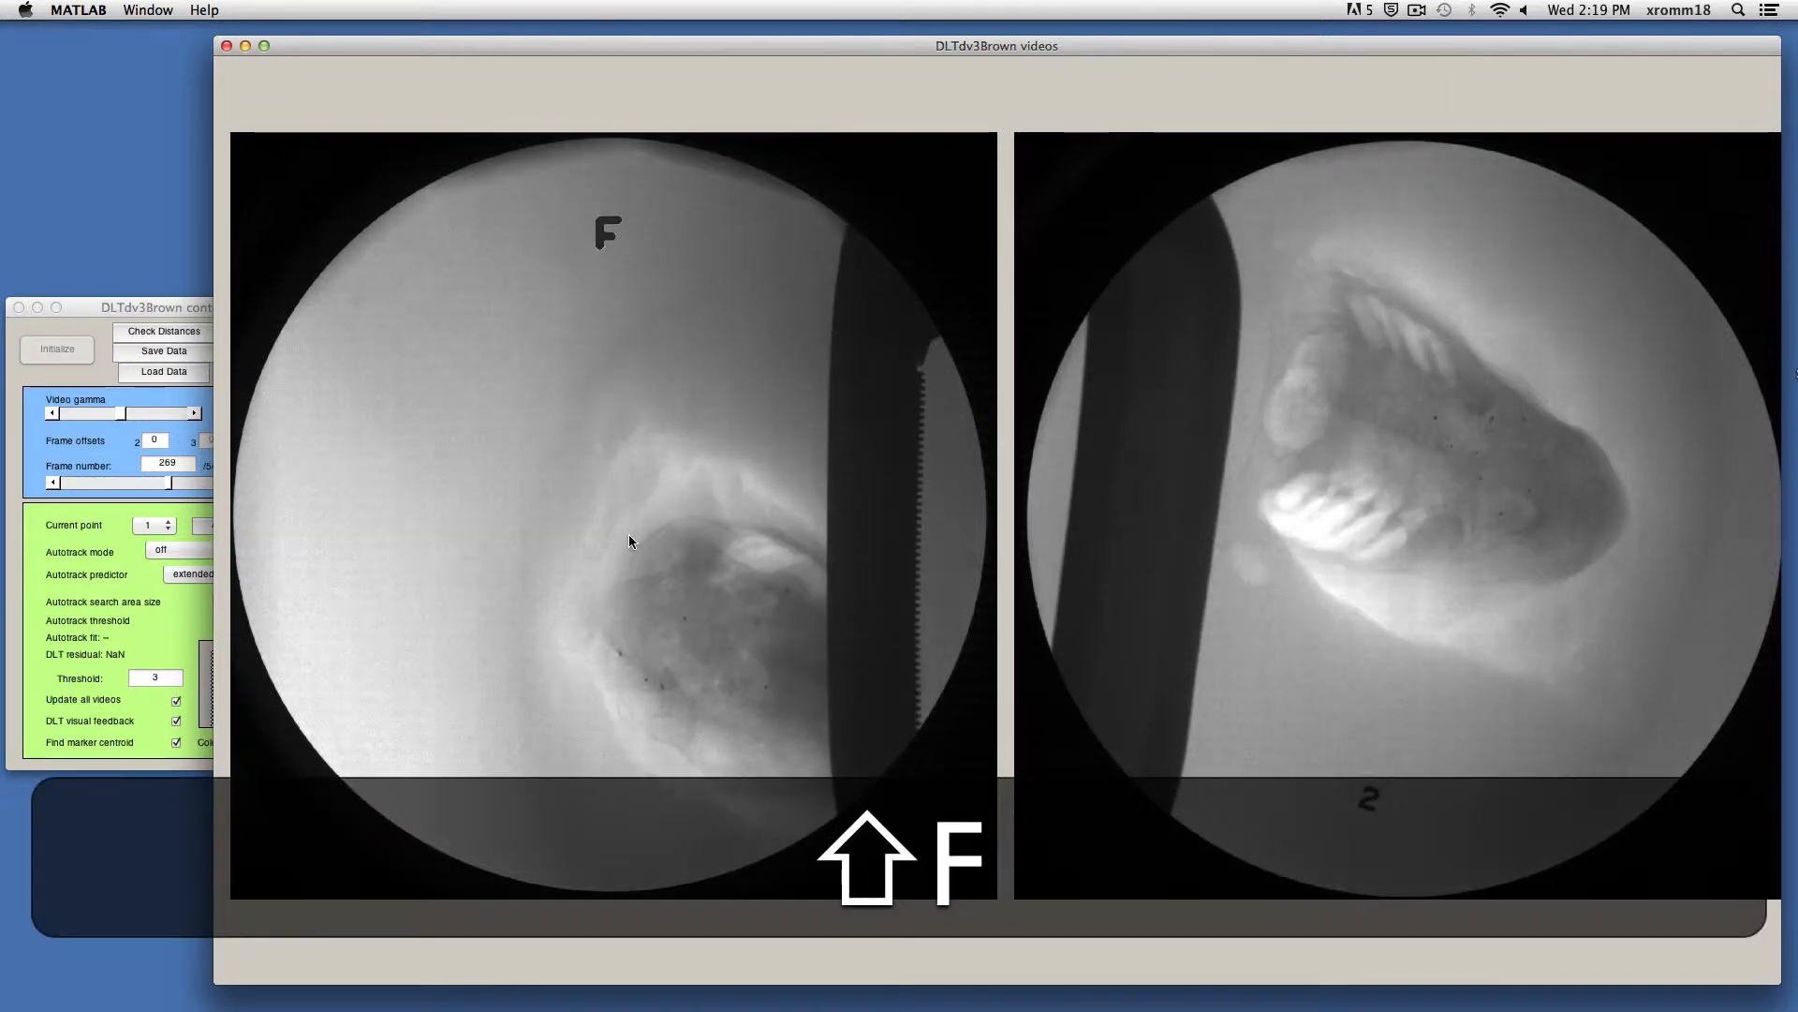
key(shift+f)
key(shift+f)
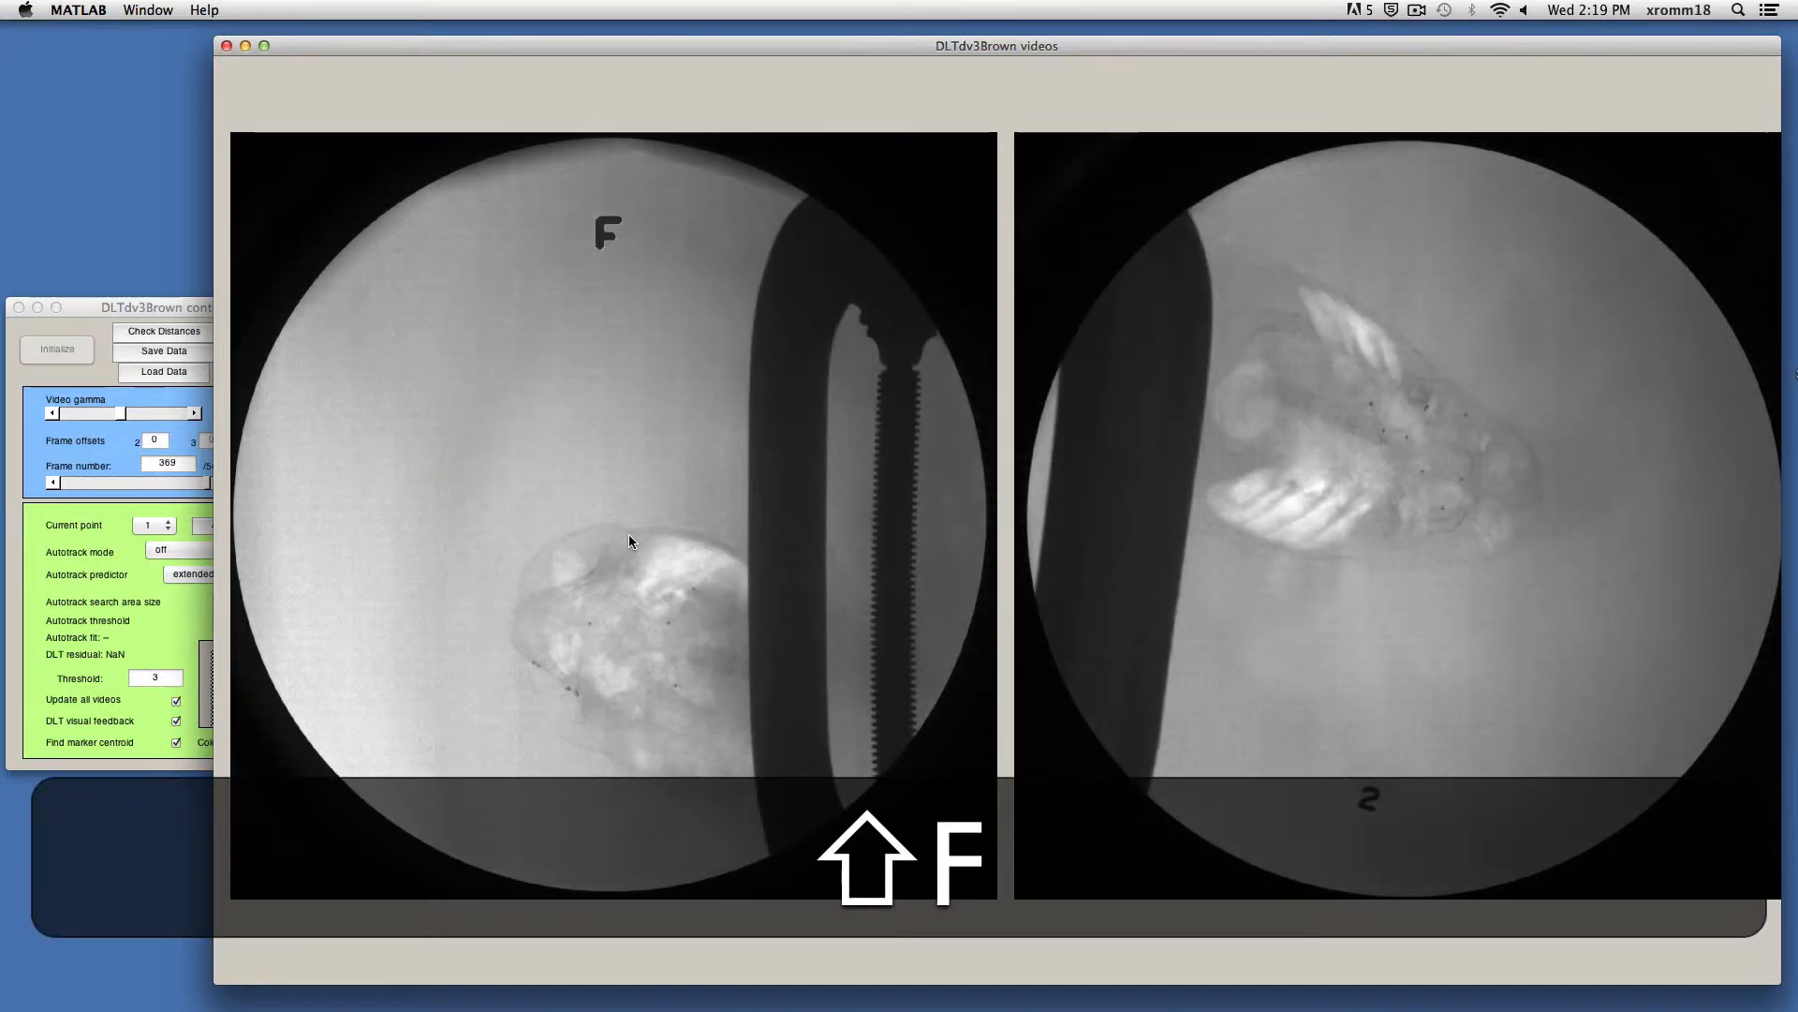
key(shift+b)
key(shift+b)
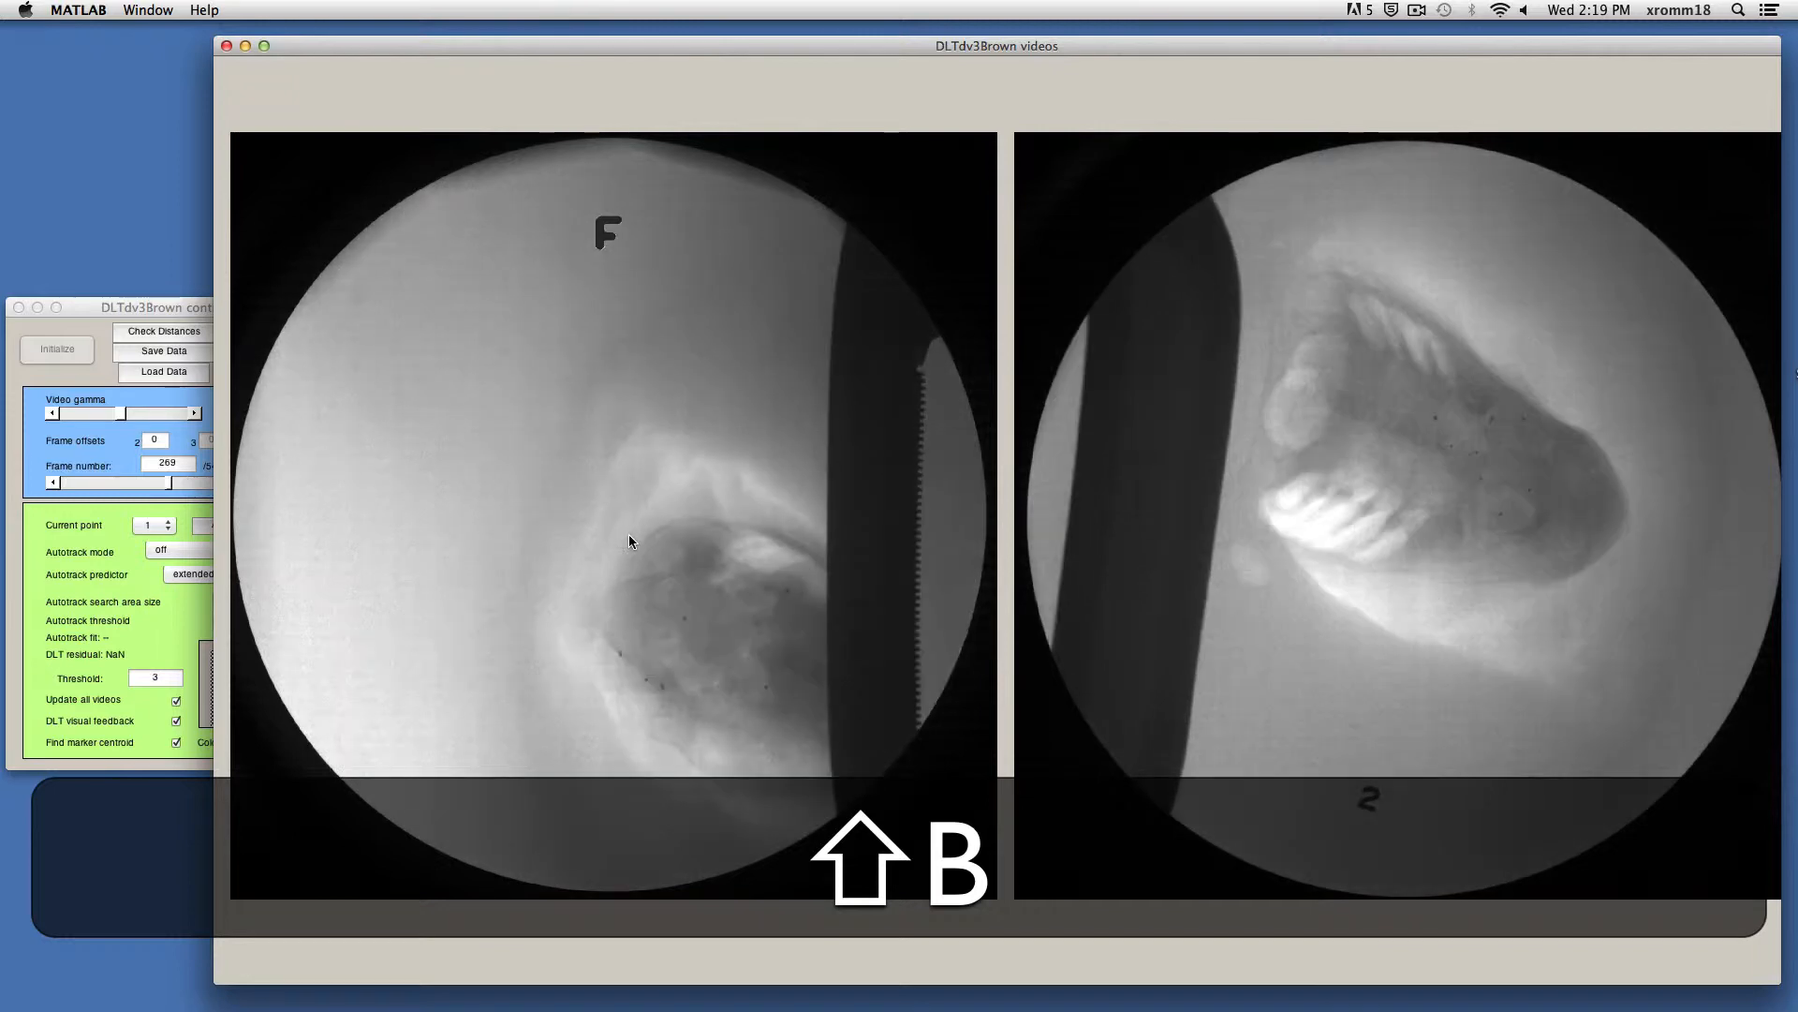
key(shift+b)
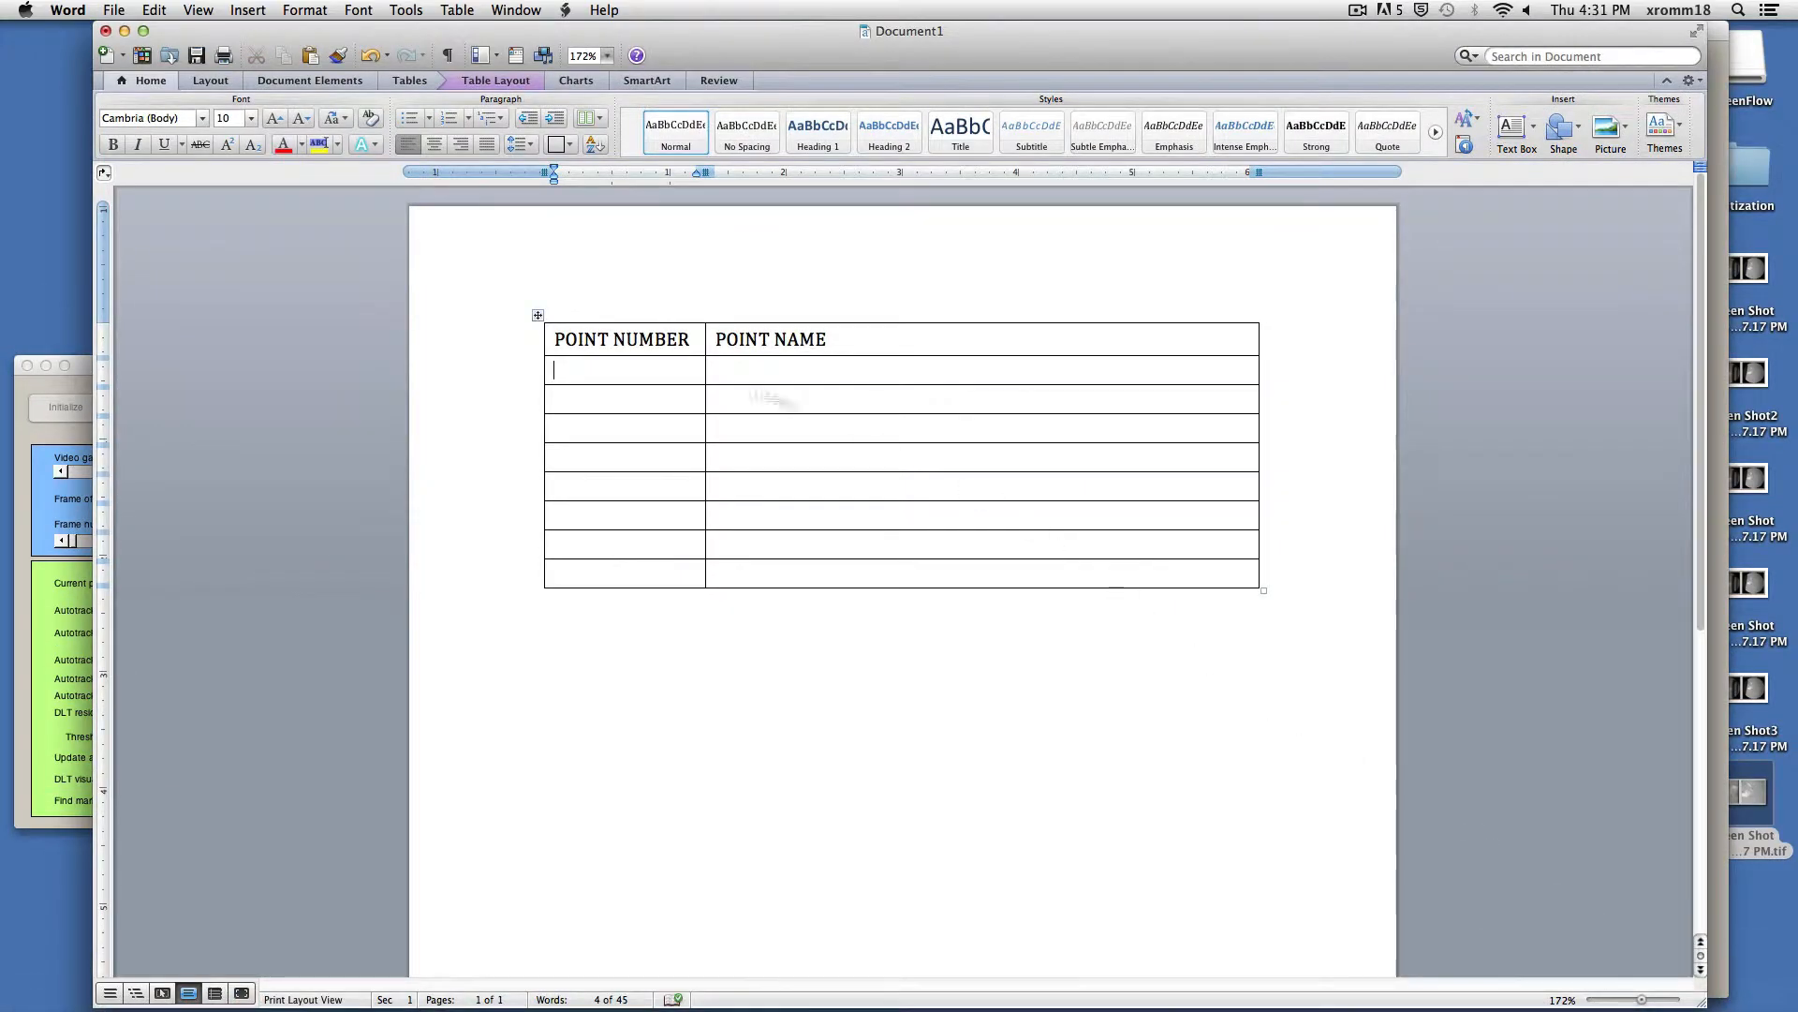
In the Word table, number points 1 to 8 and enter their names, from Anterior cranium (ventral surface) to Posterior end of Meckel's cartilage.
text(1)
key(Tab)
text(Anterior cranium (ventral surface))
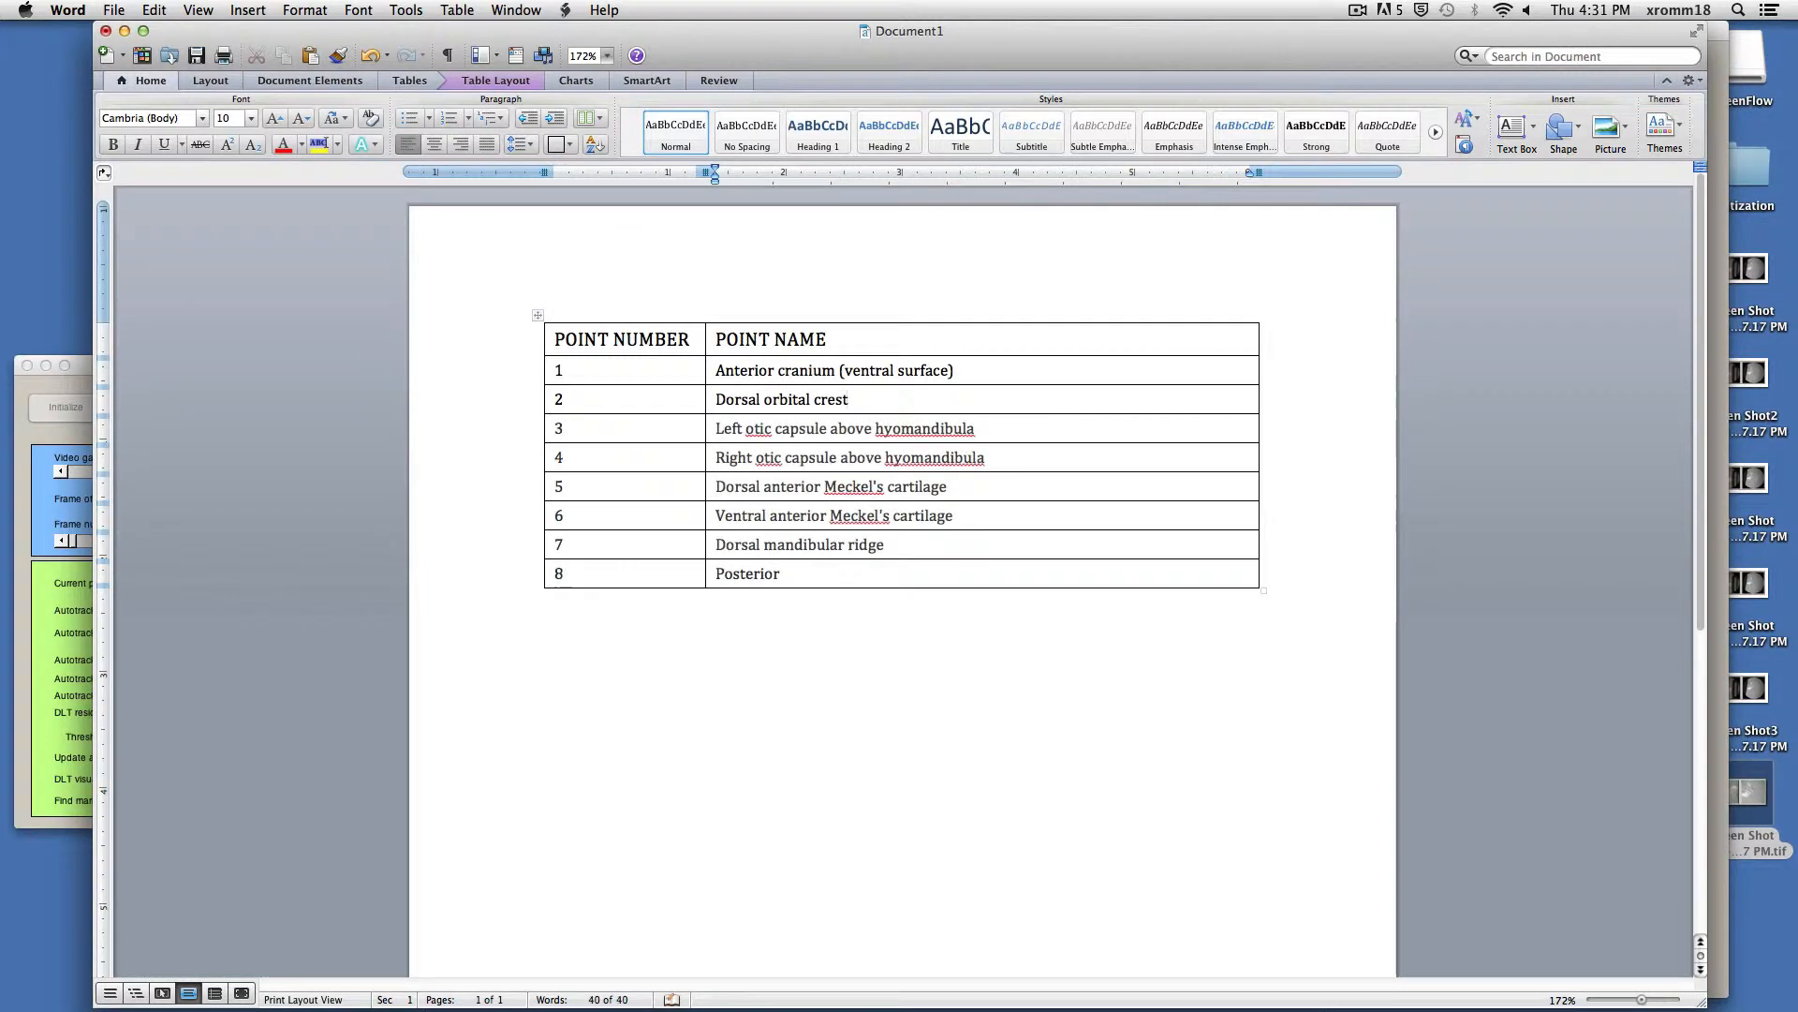
text(end of Meckel's cartilage)
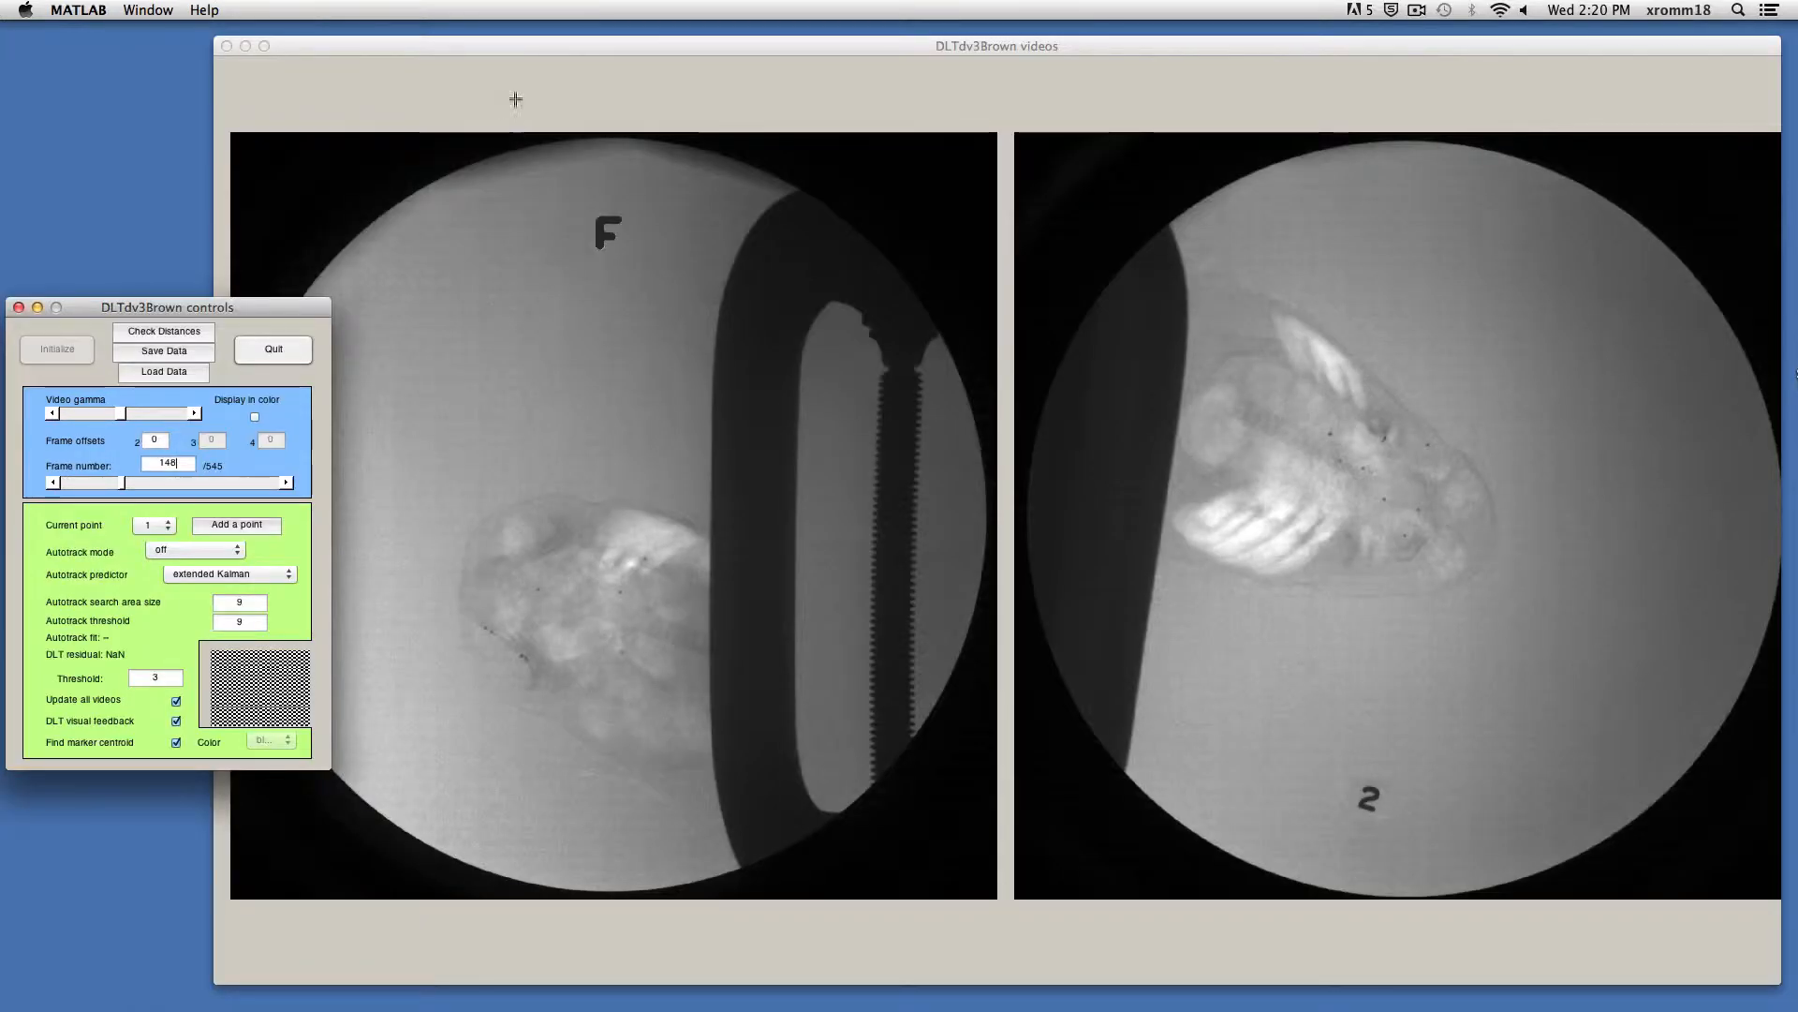
Back in MATLAB at frame 148, place point 1 on the anterior cranium marker in the camera 1 view.
key(i)
key(i)
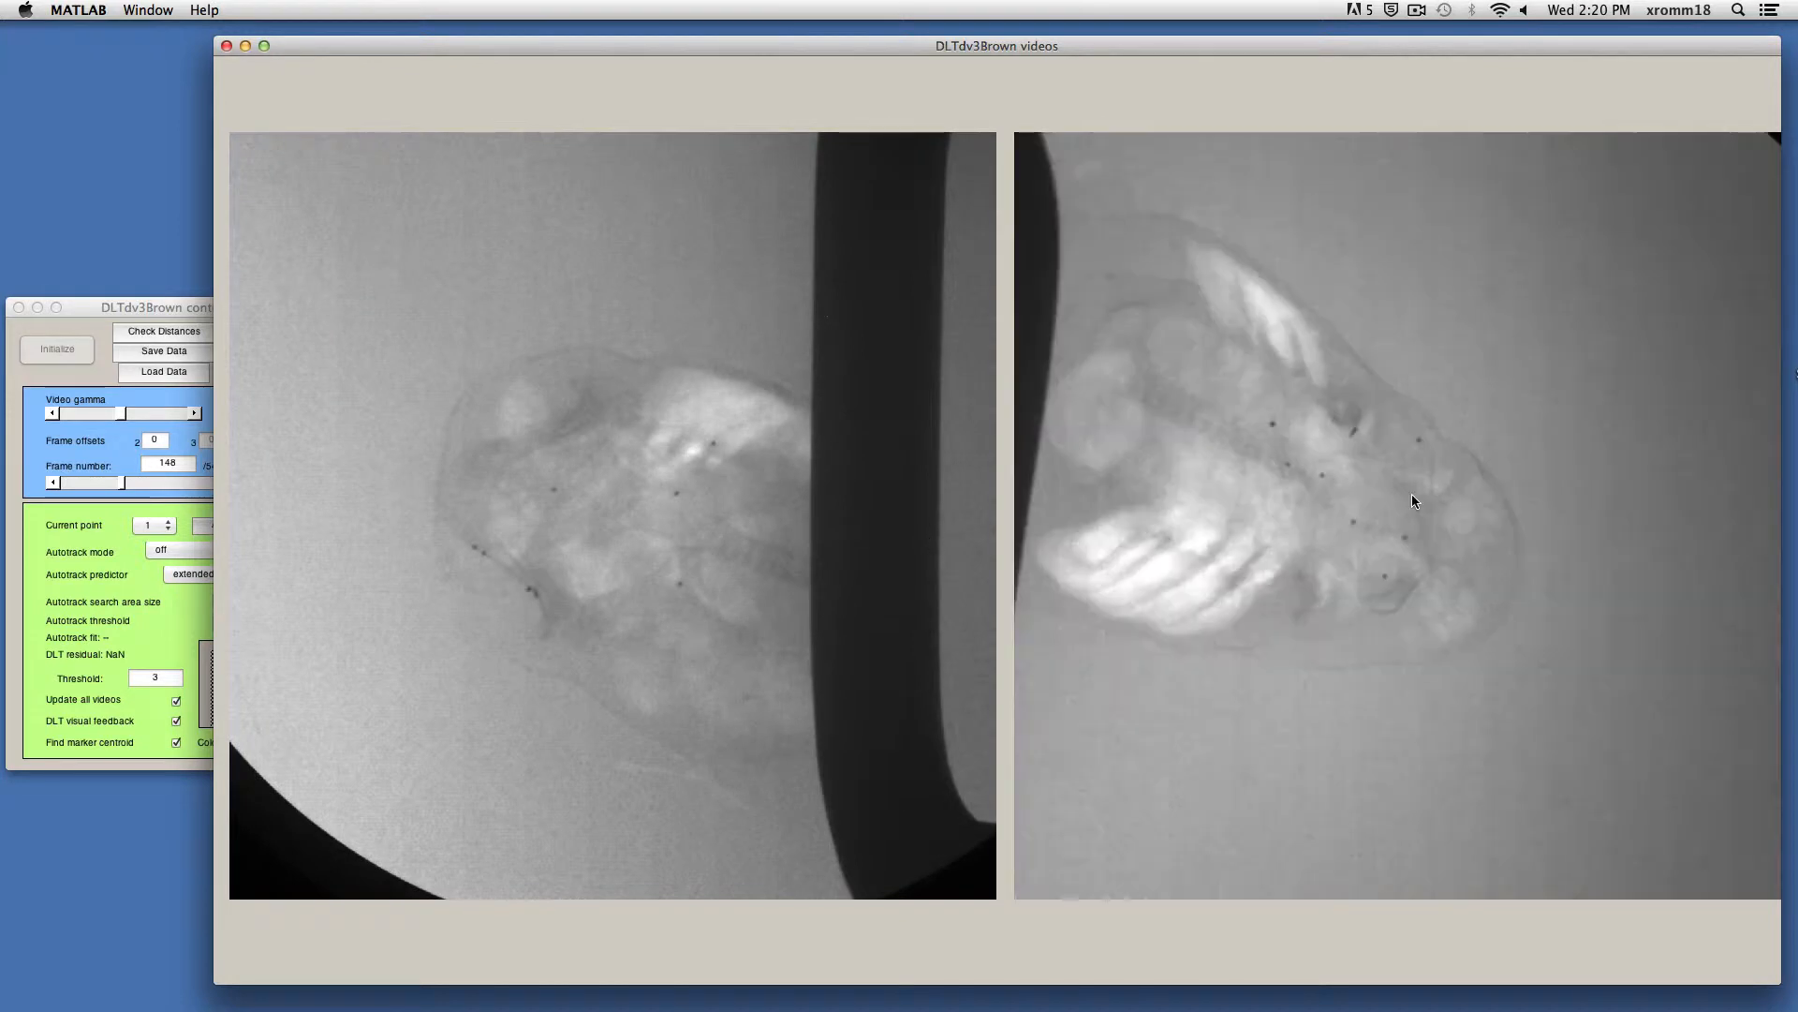
key(i)
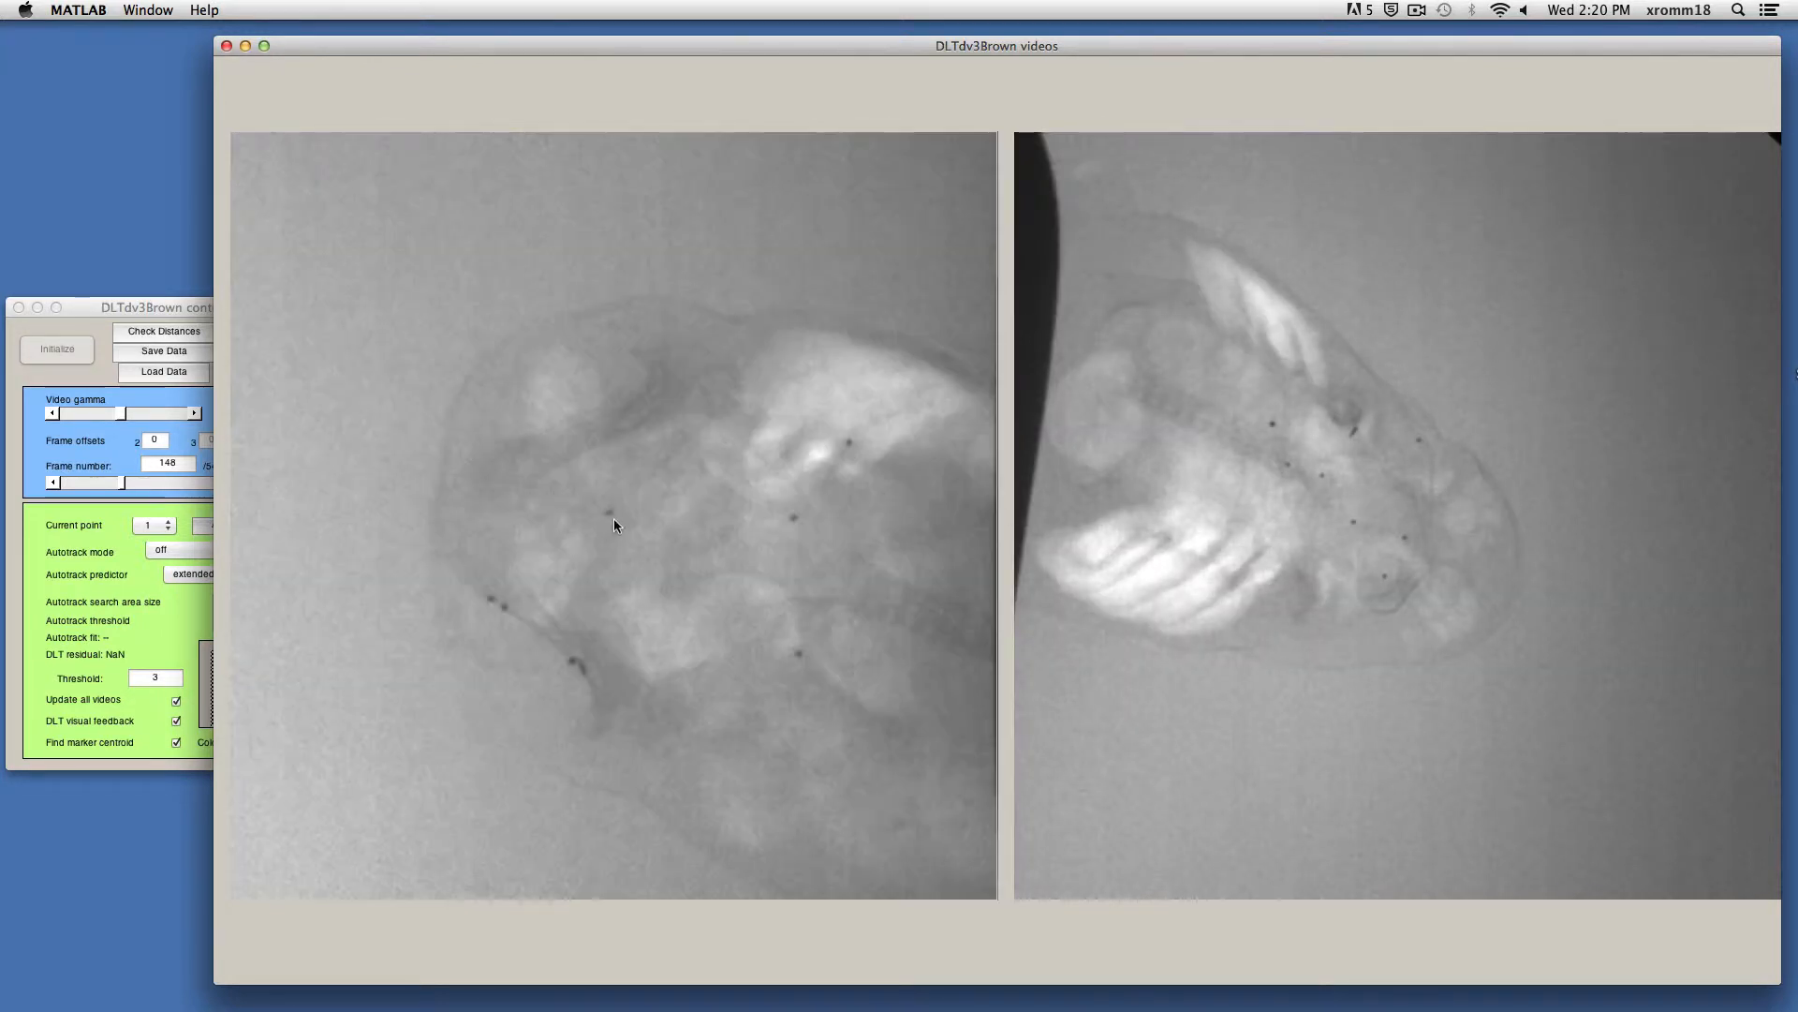
key(i)
key(i)
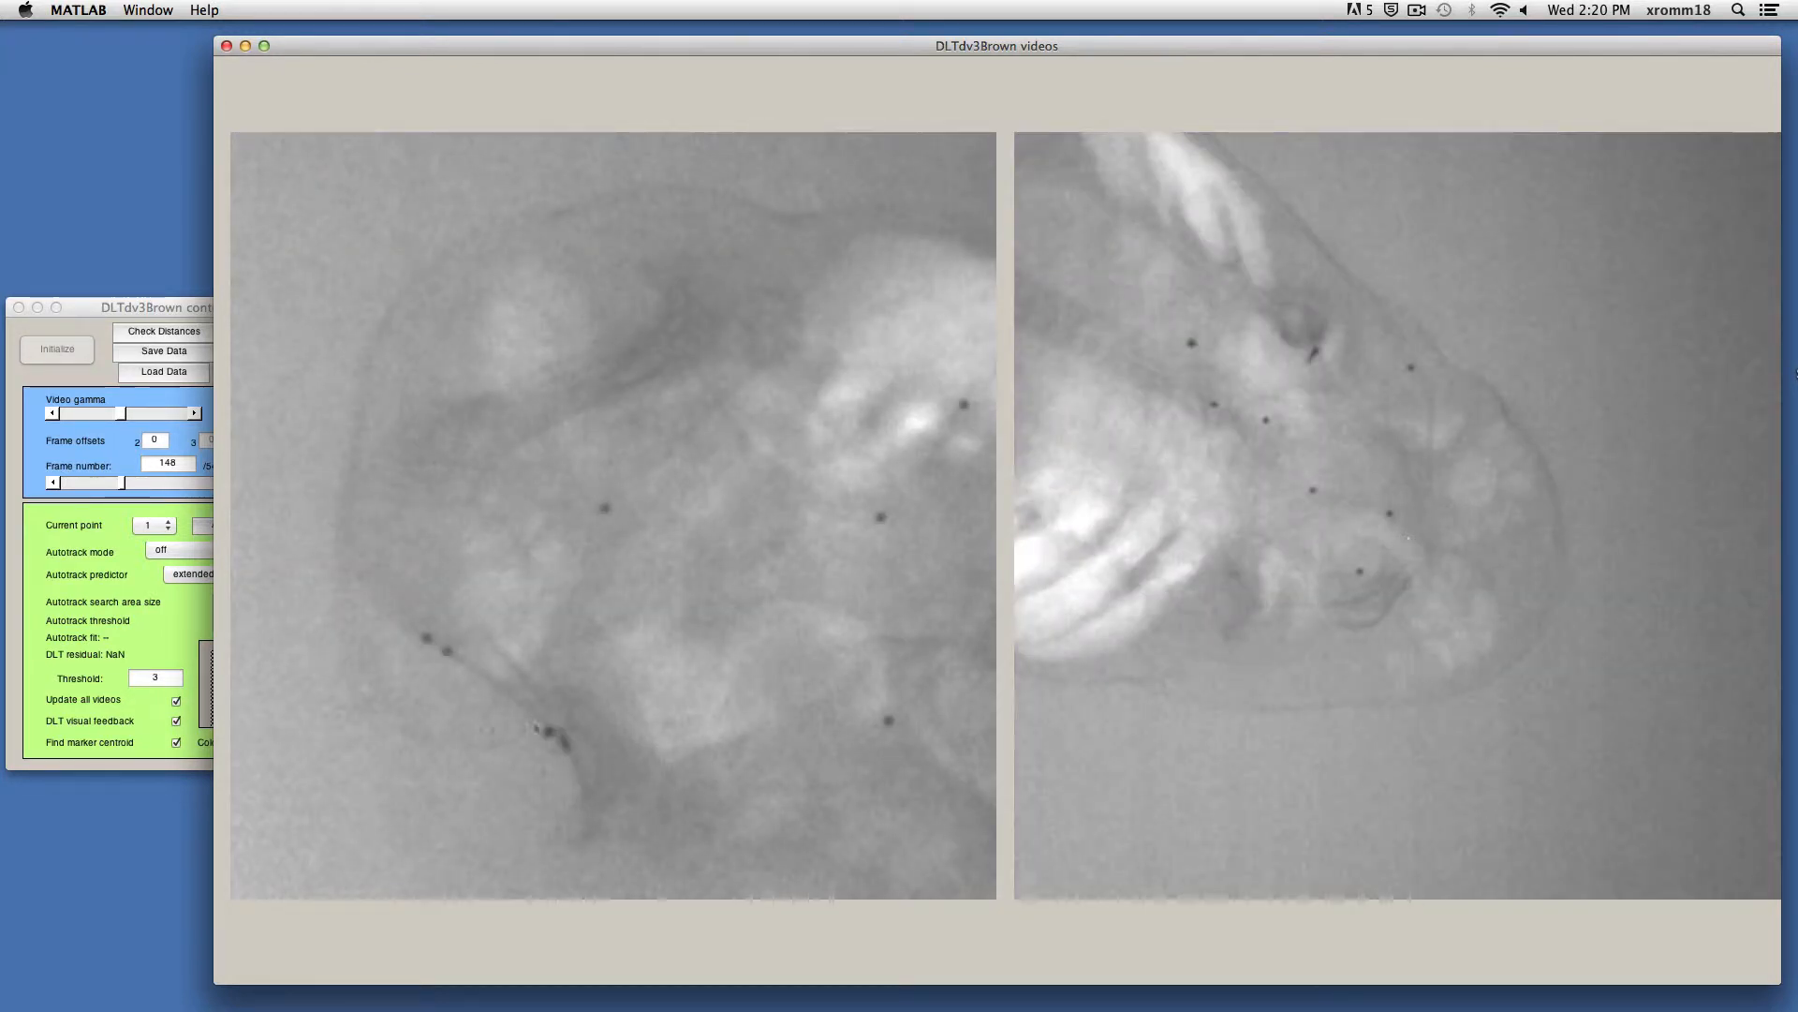
click(607, 509)
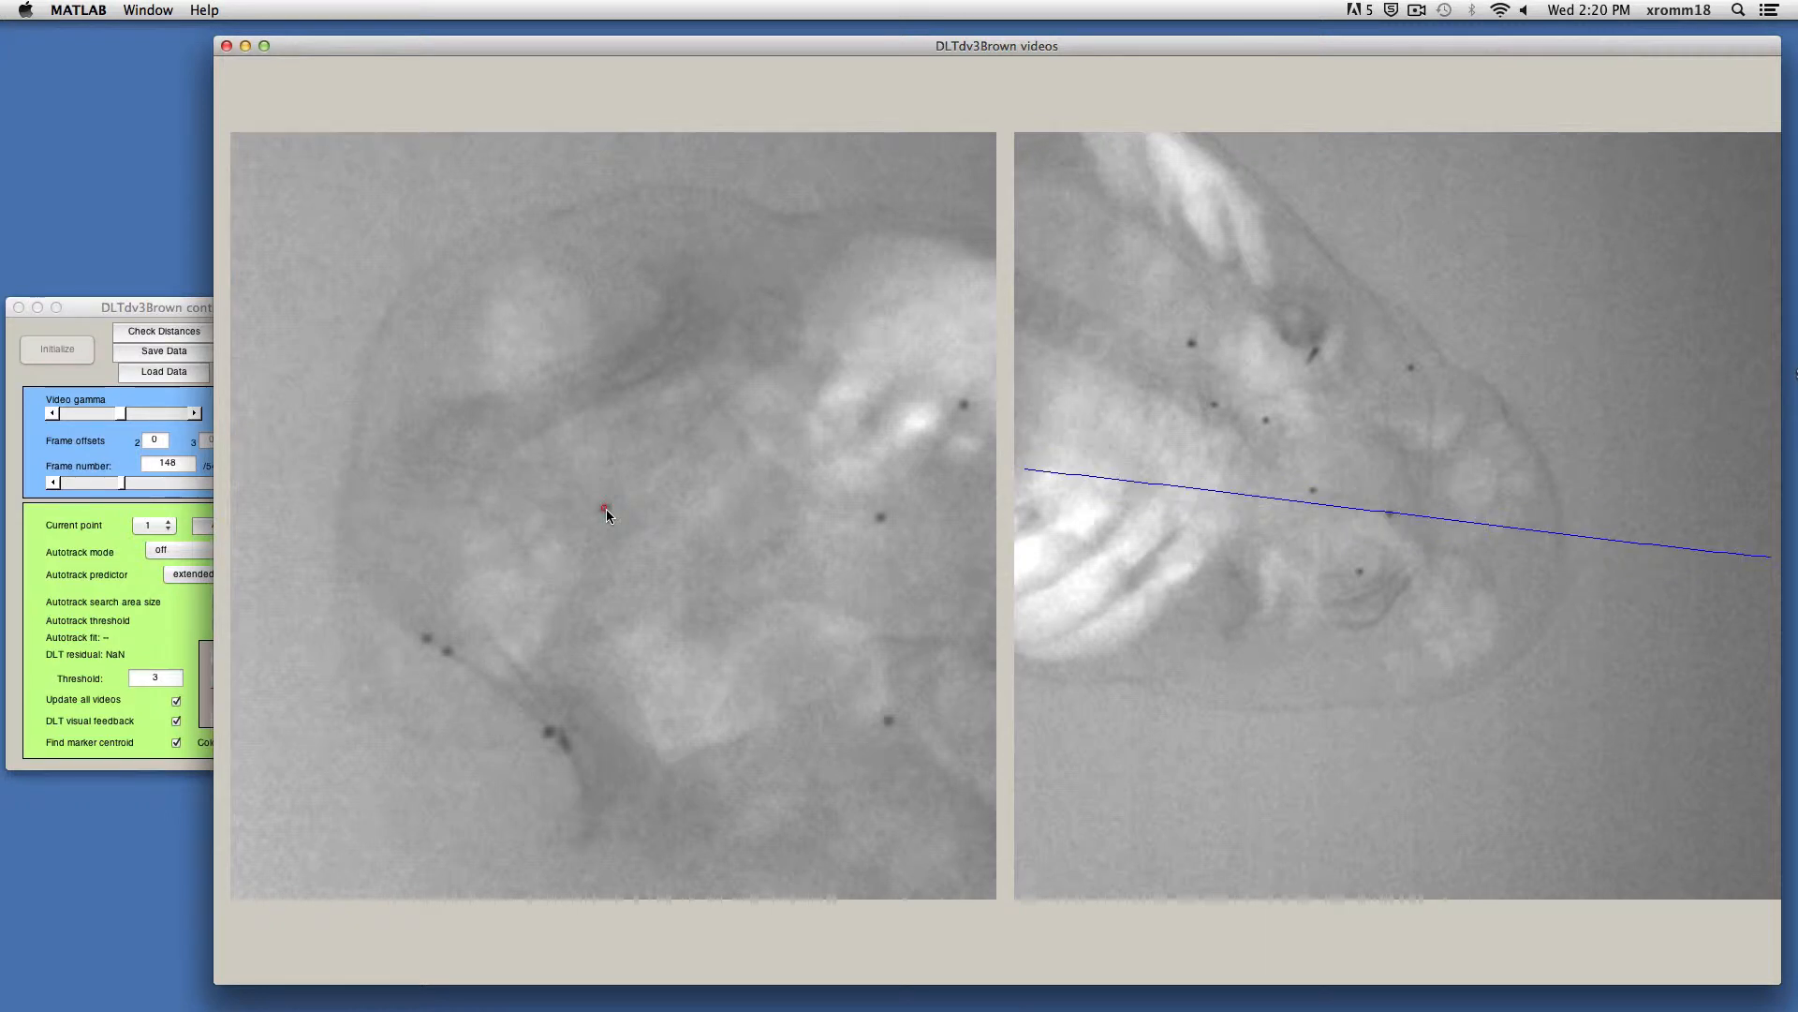
Set the autotrack mode to automatic and start tracking point 1 from its marker in the camera 1 view.
click(176, 309)
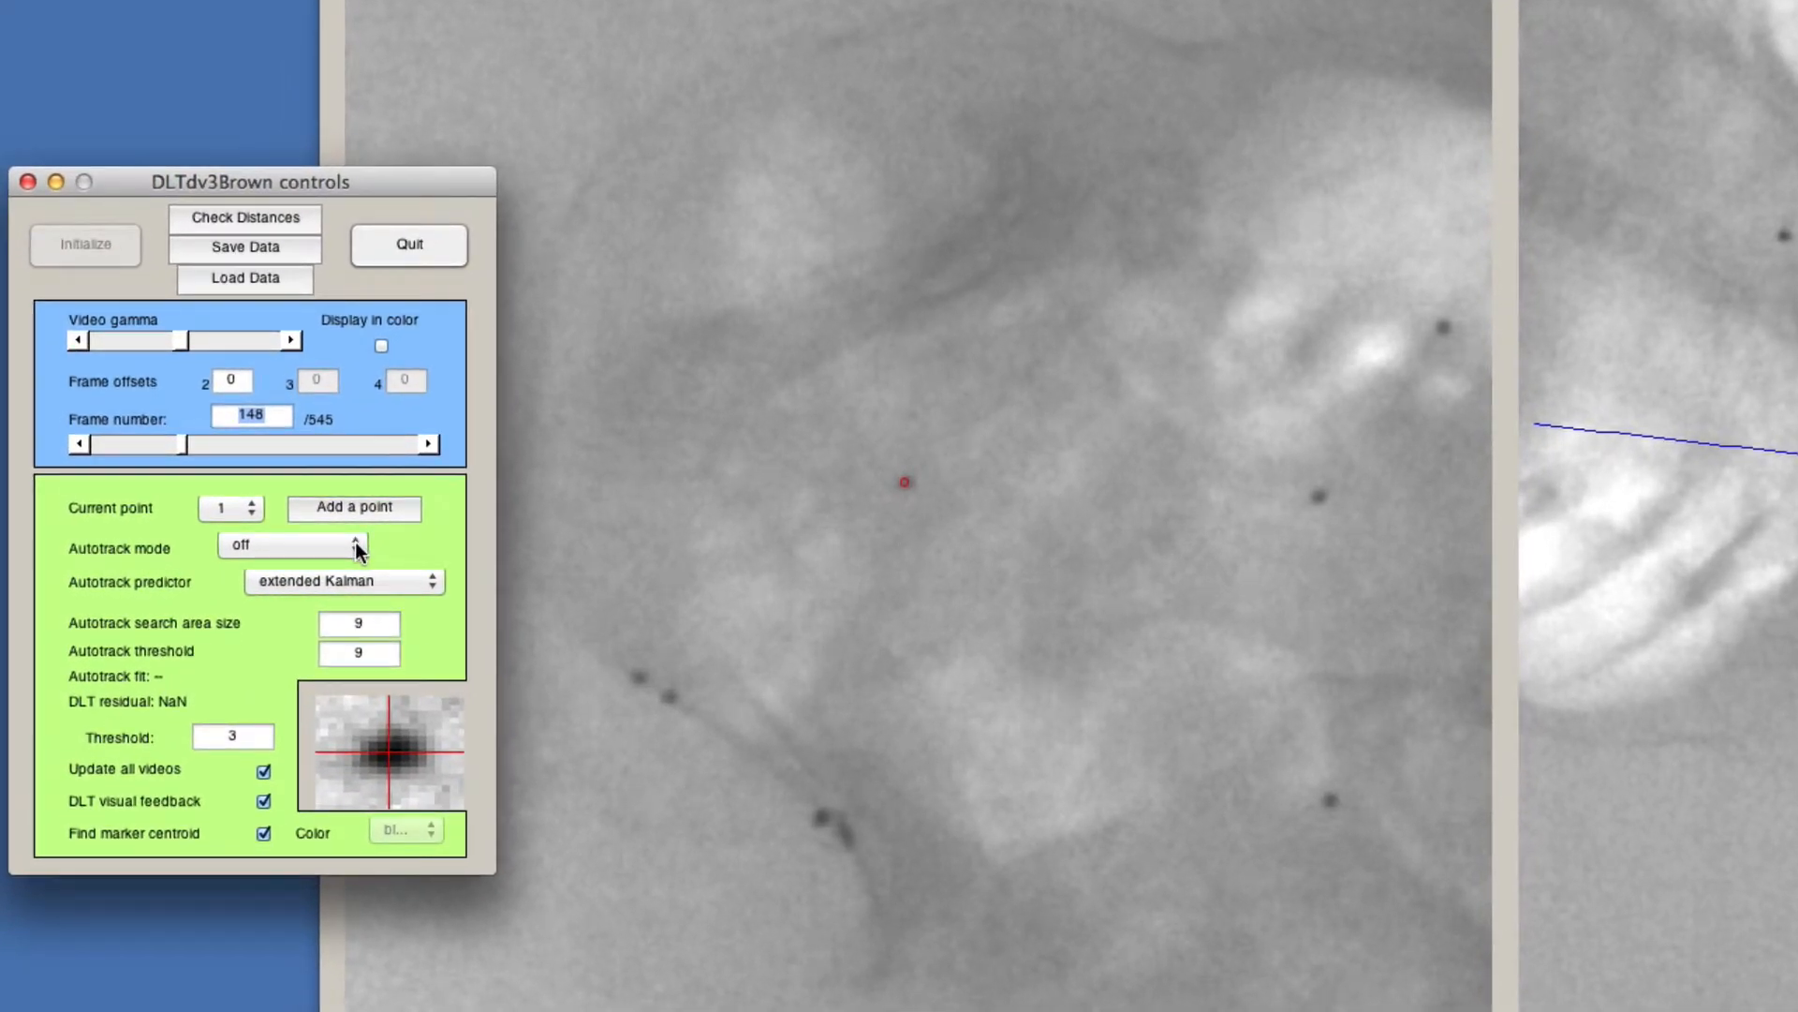
click(357, 544)
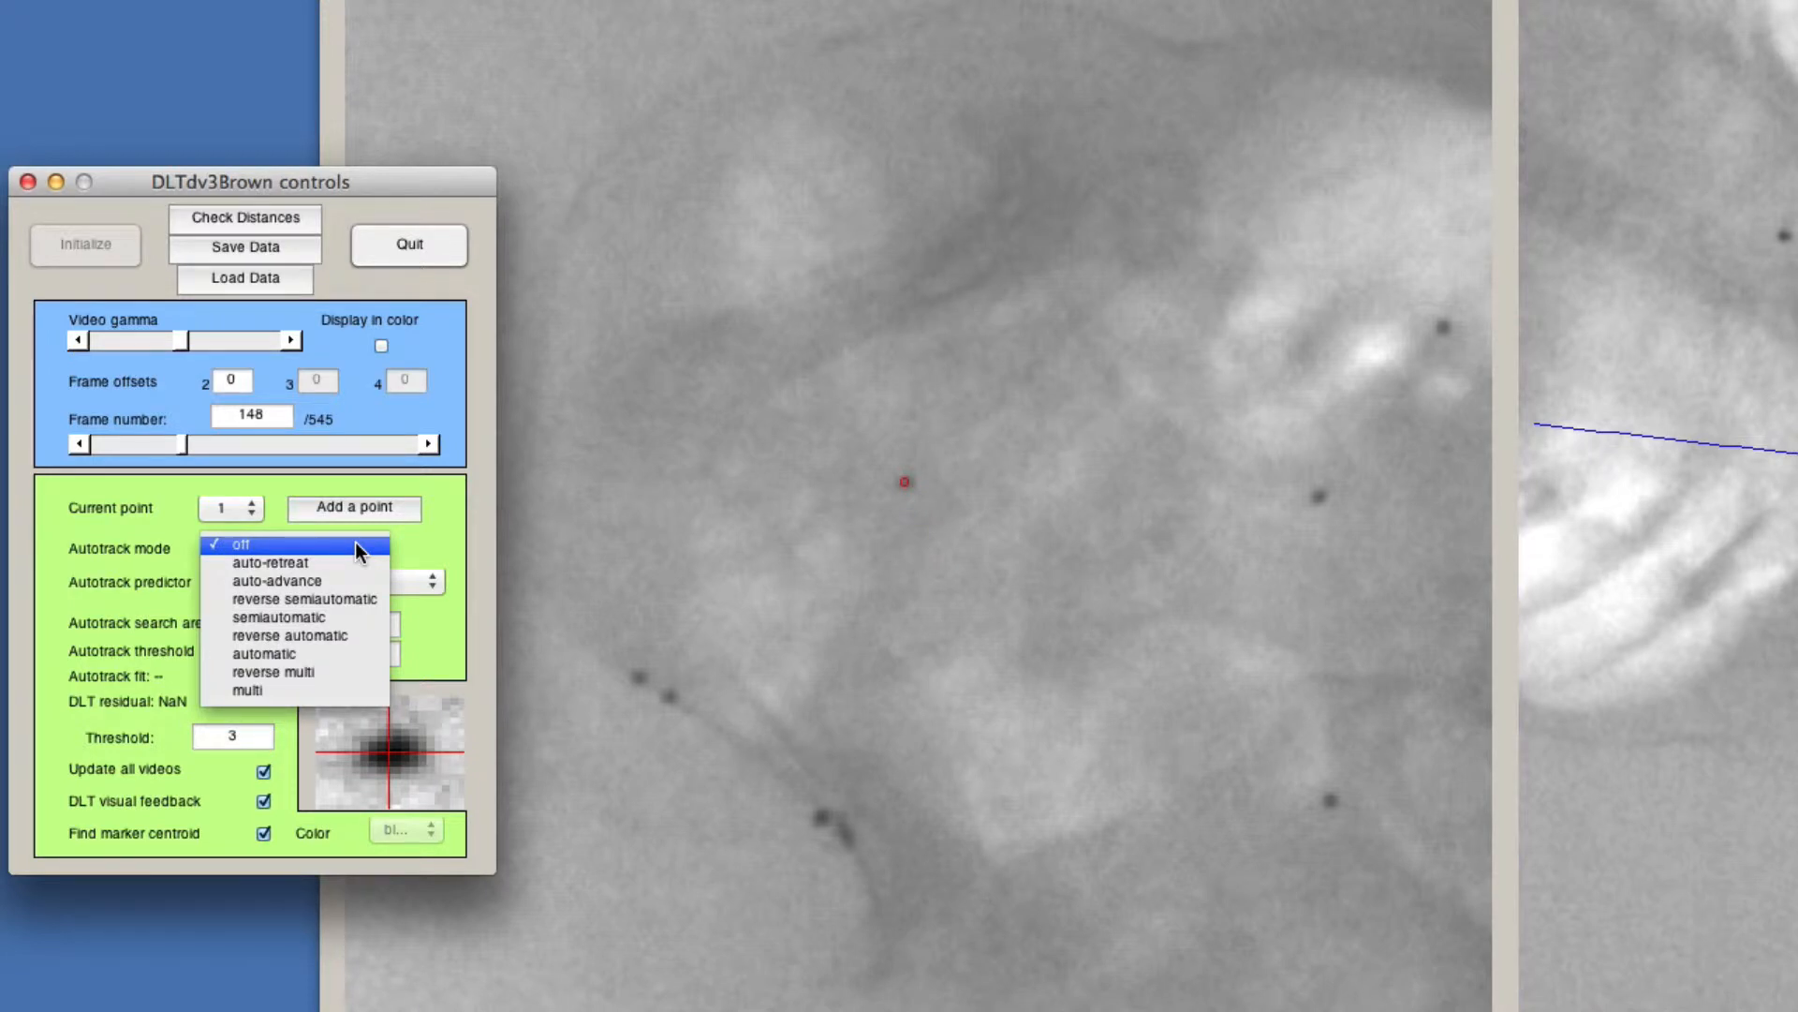
click(356, 545)
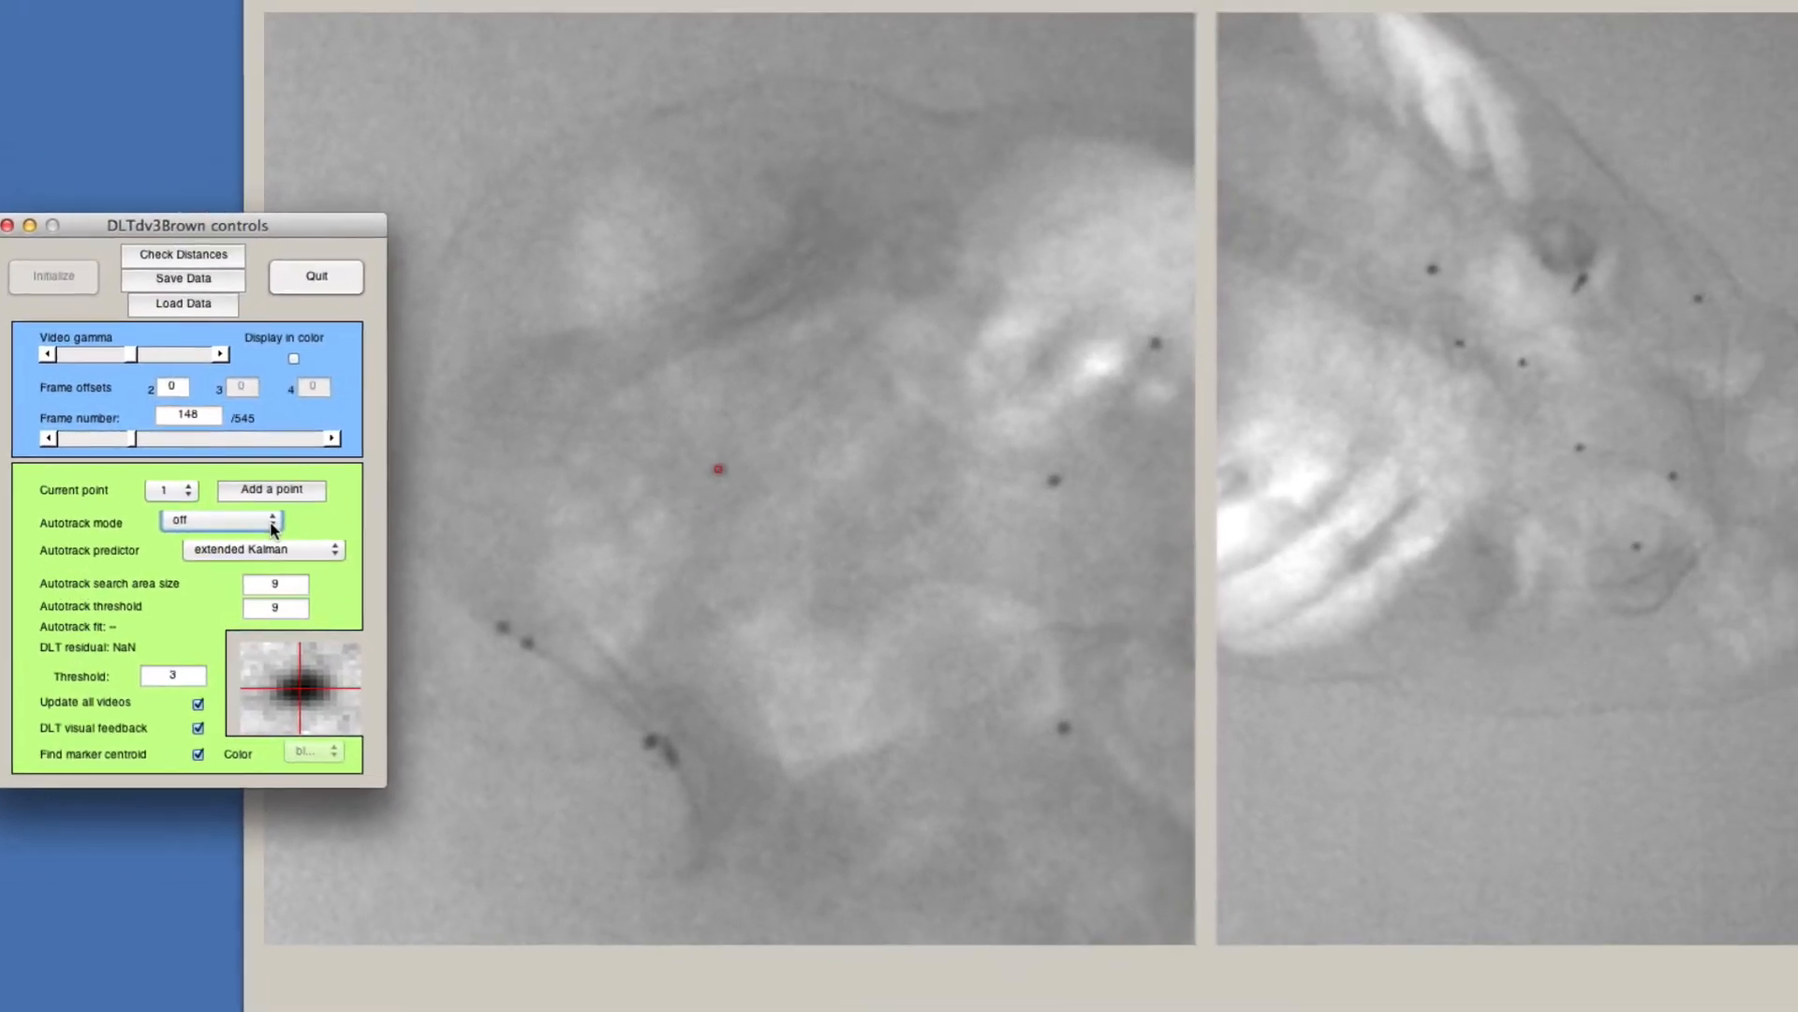
click(329, 539)
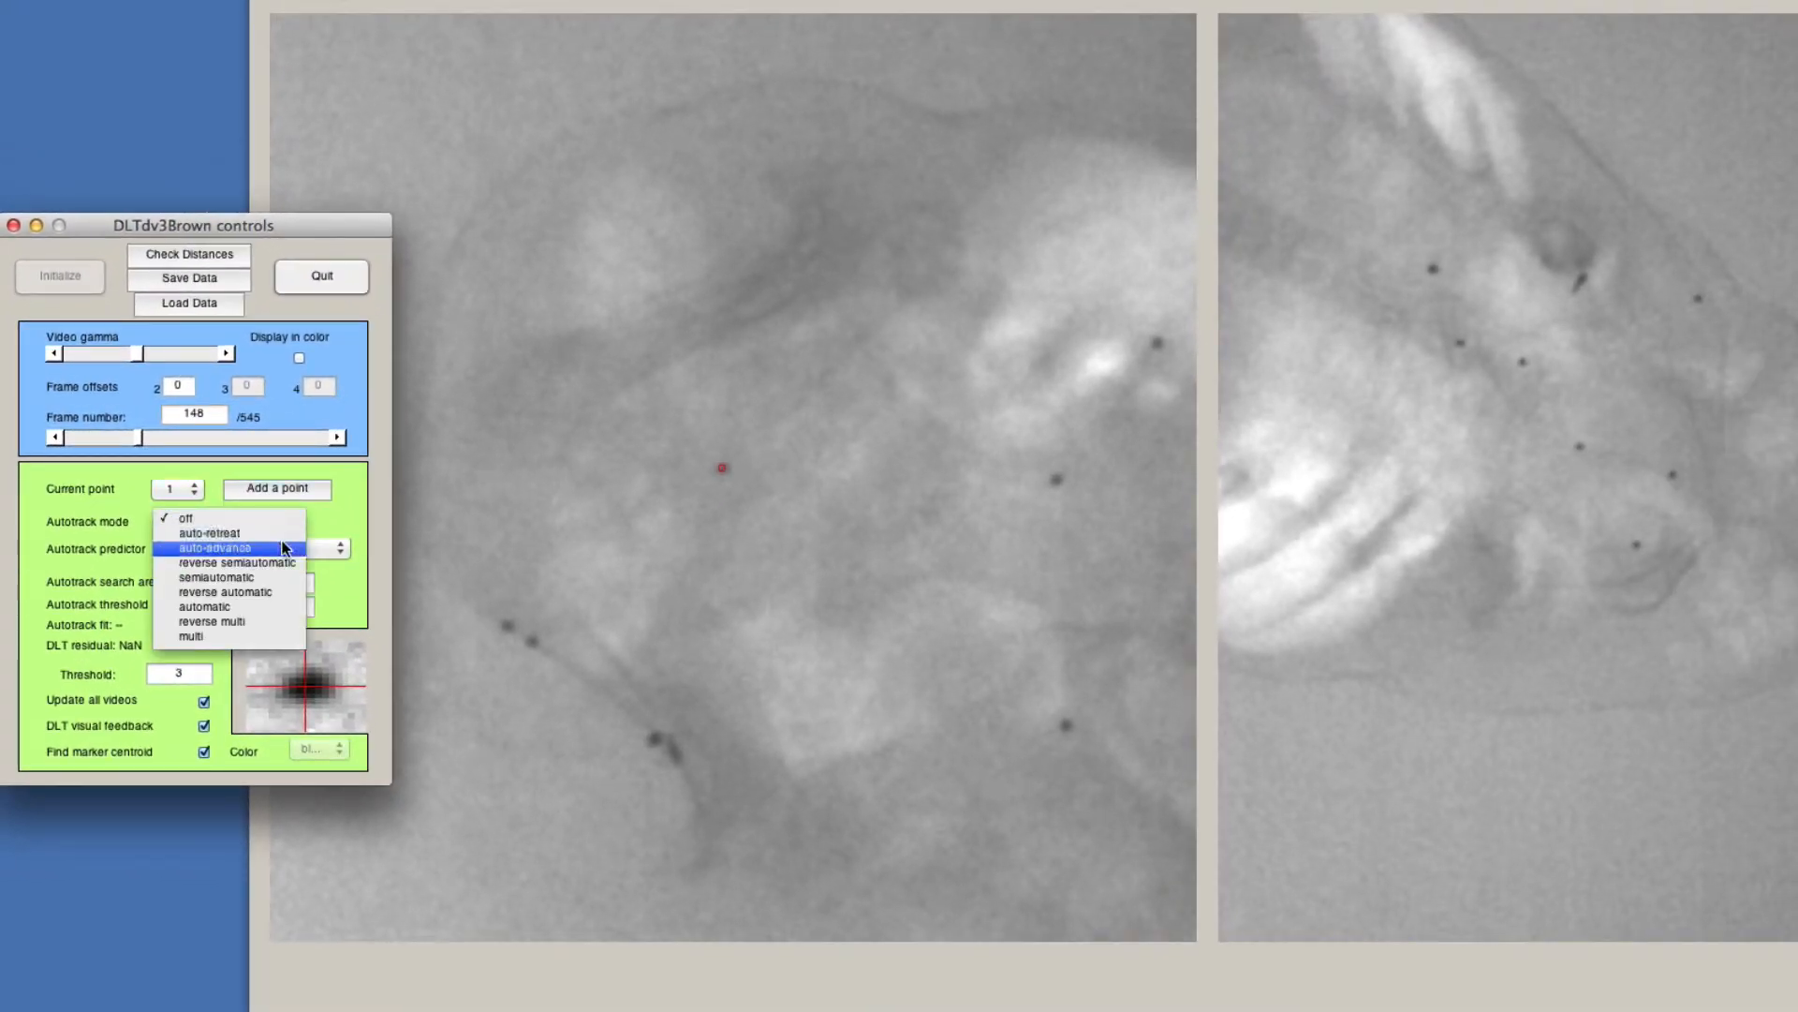
click(278, 604)
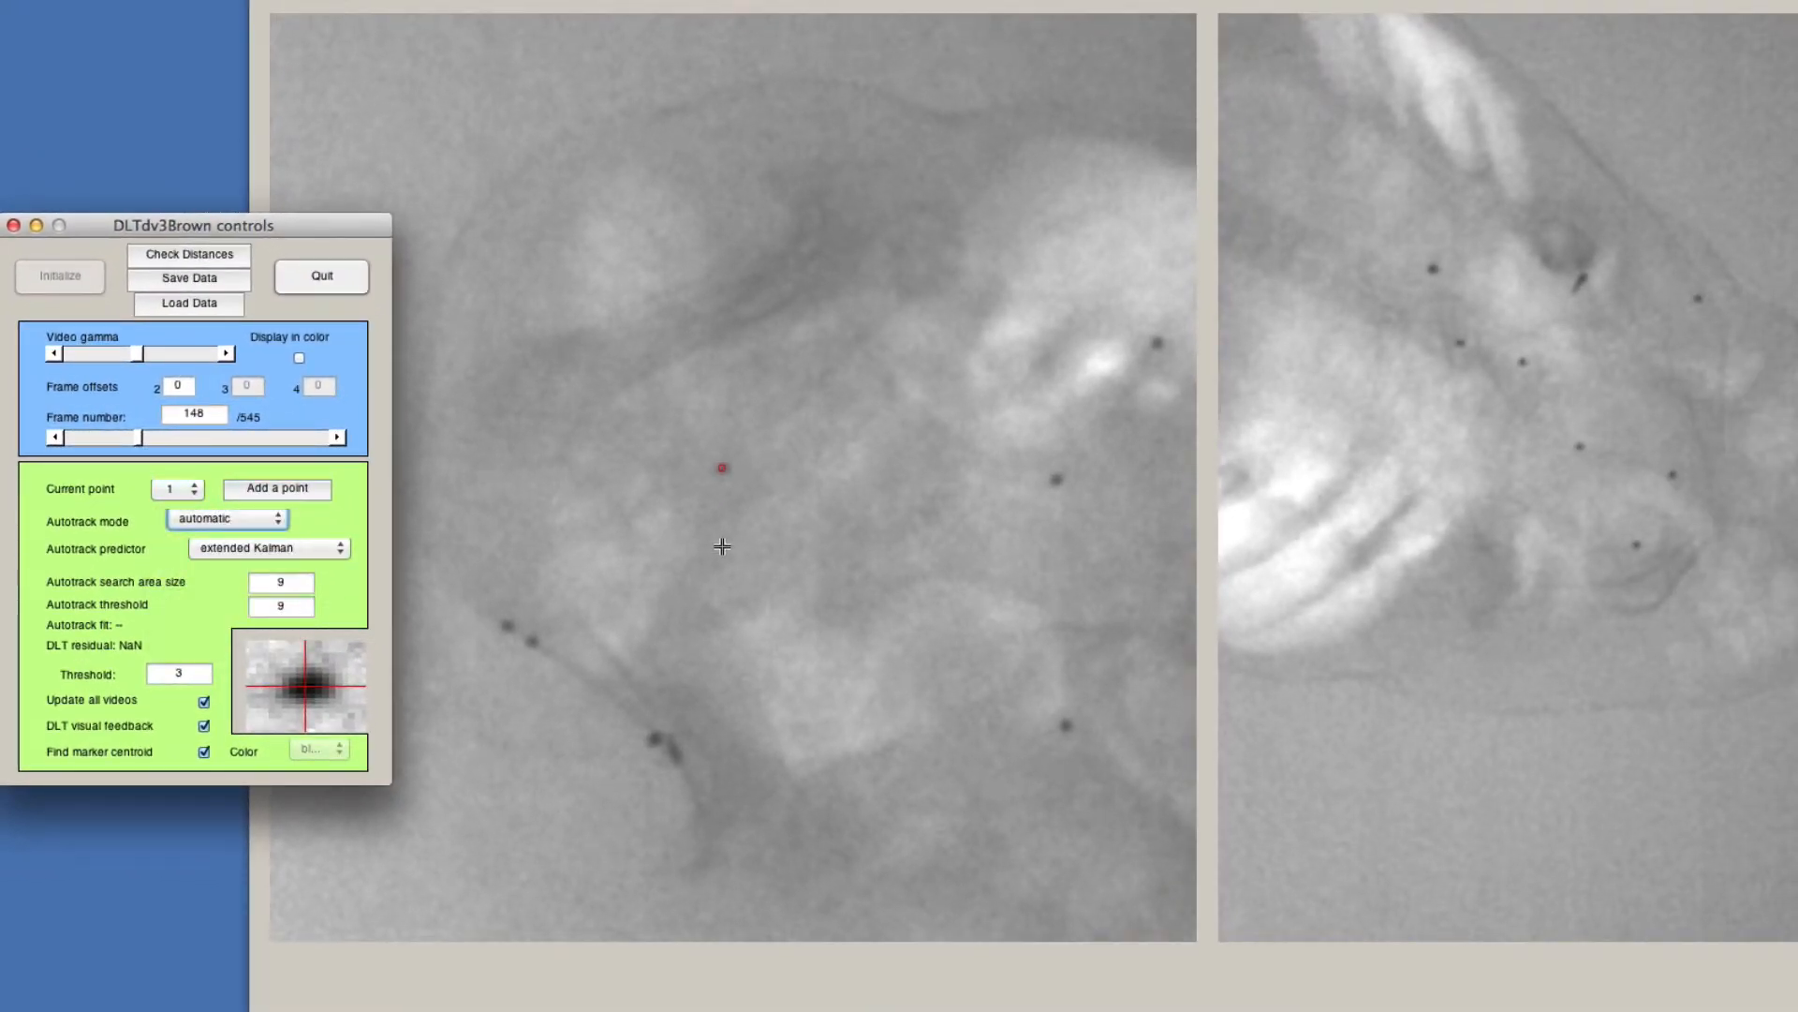
click(722, 469)
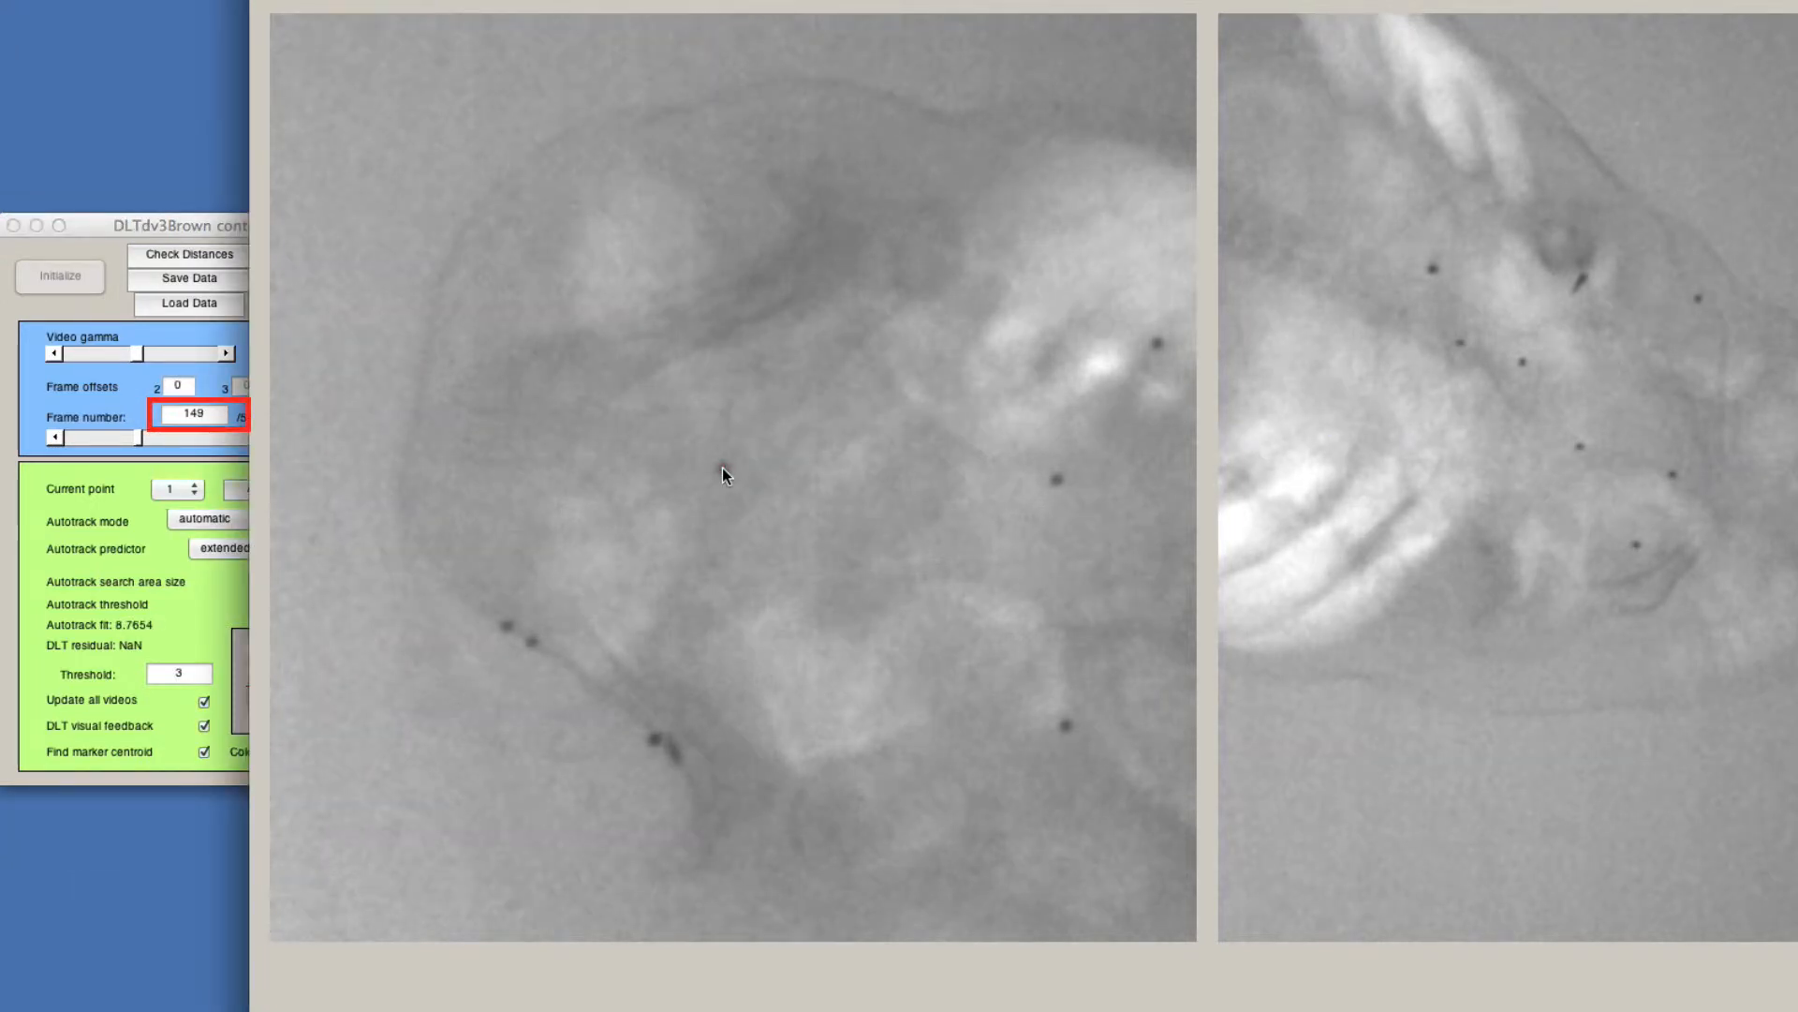
Set the autotrack search area size to 15 and the DLT residual threshold to 5, and rerun automatic tracking of point 1 in camera 1.
click(208, 598)
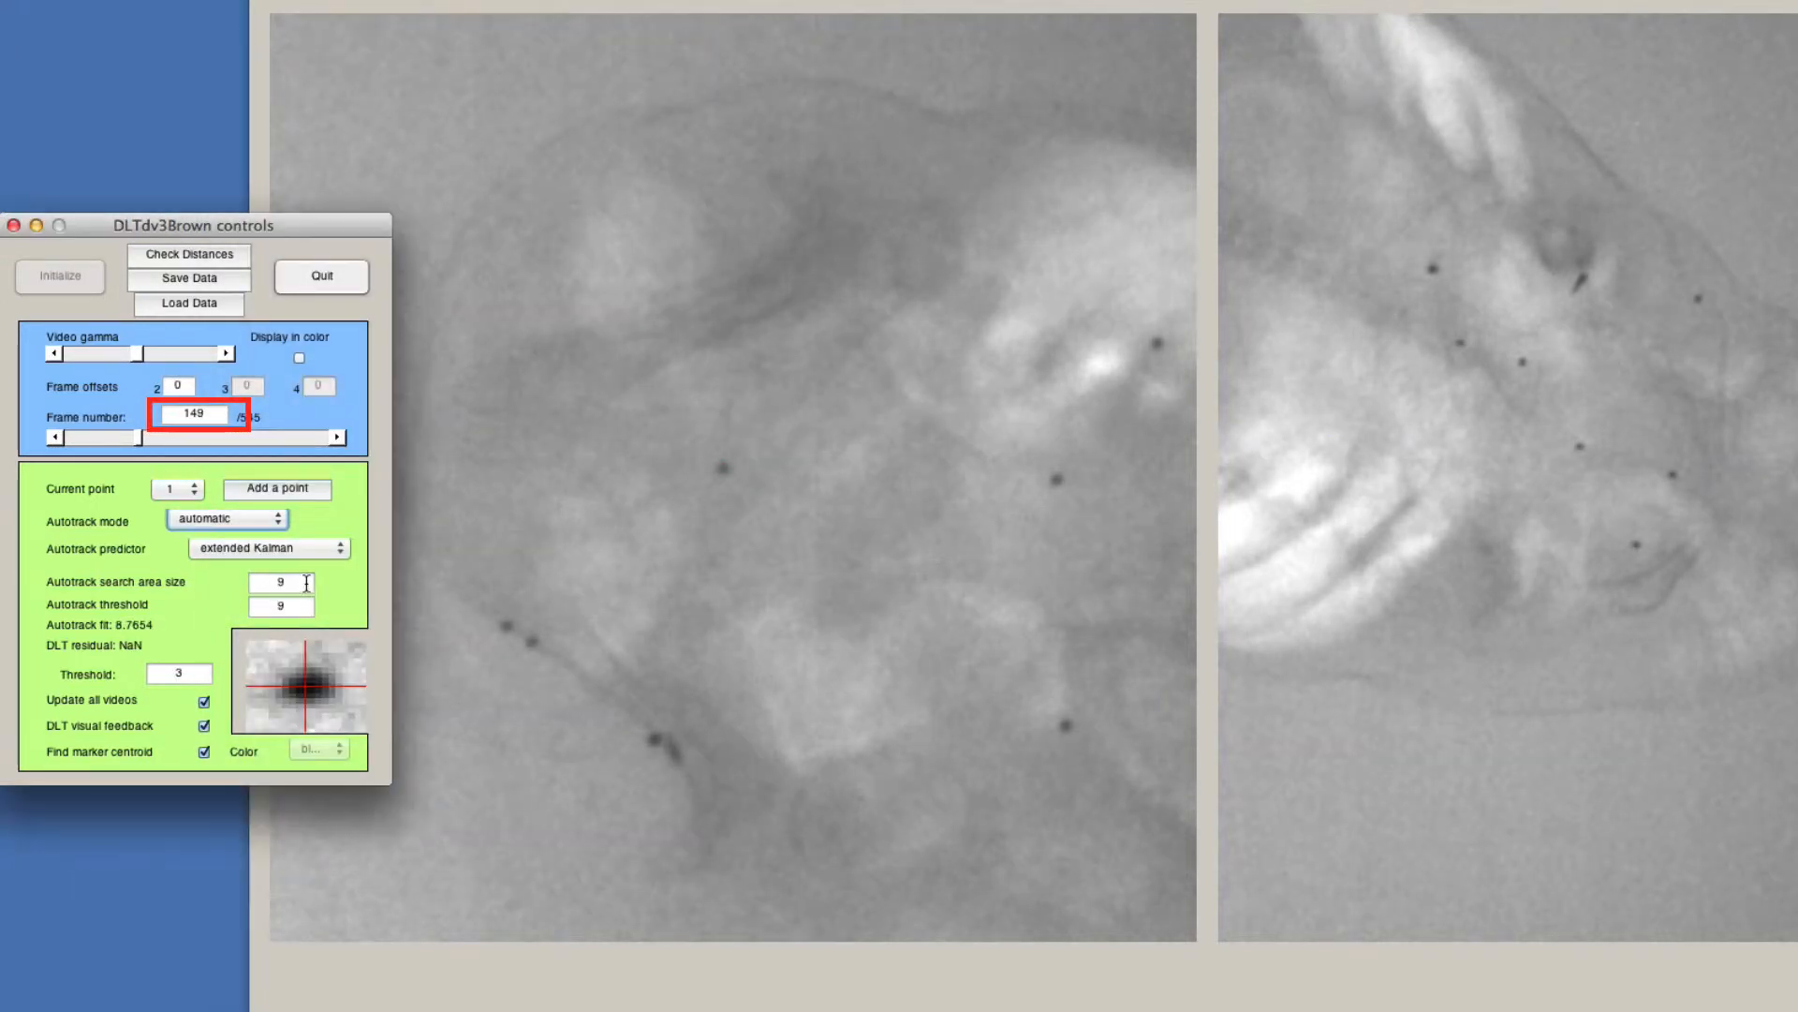
drag(307, 582, 272, 583)
text(15)
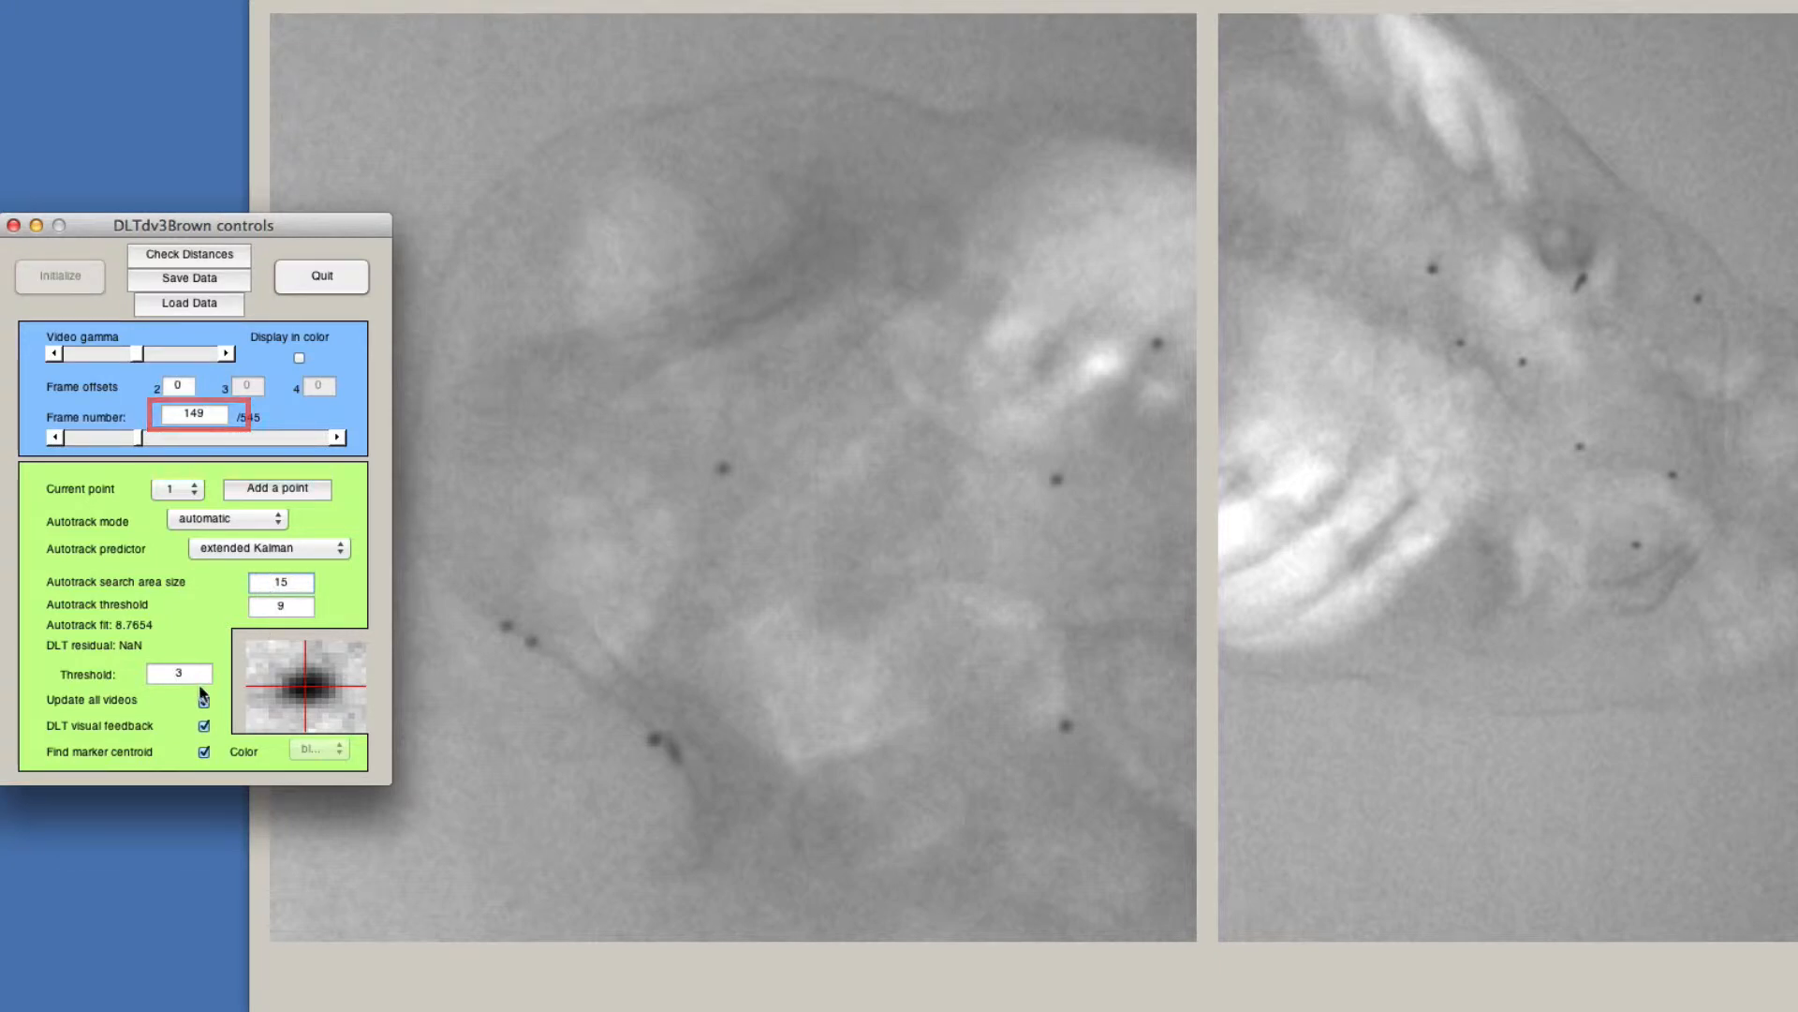
double_click(160, 672)
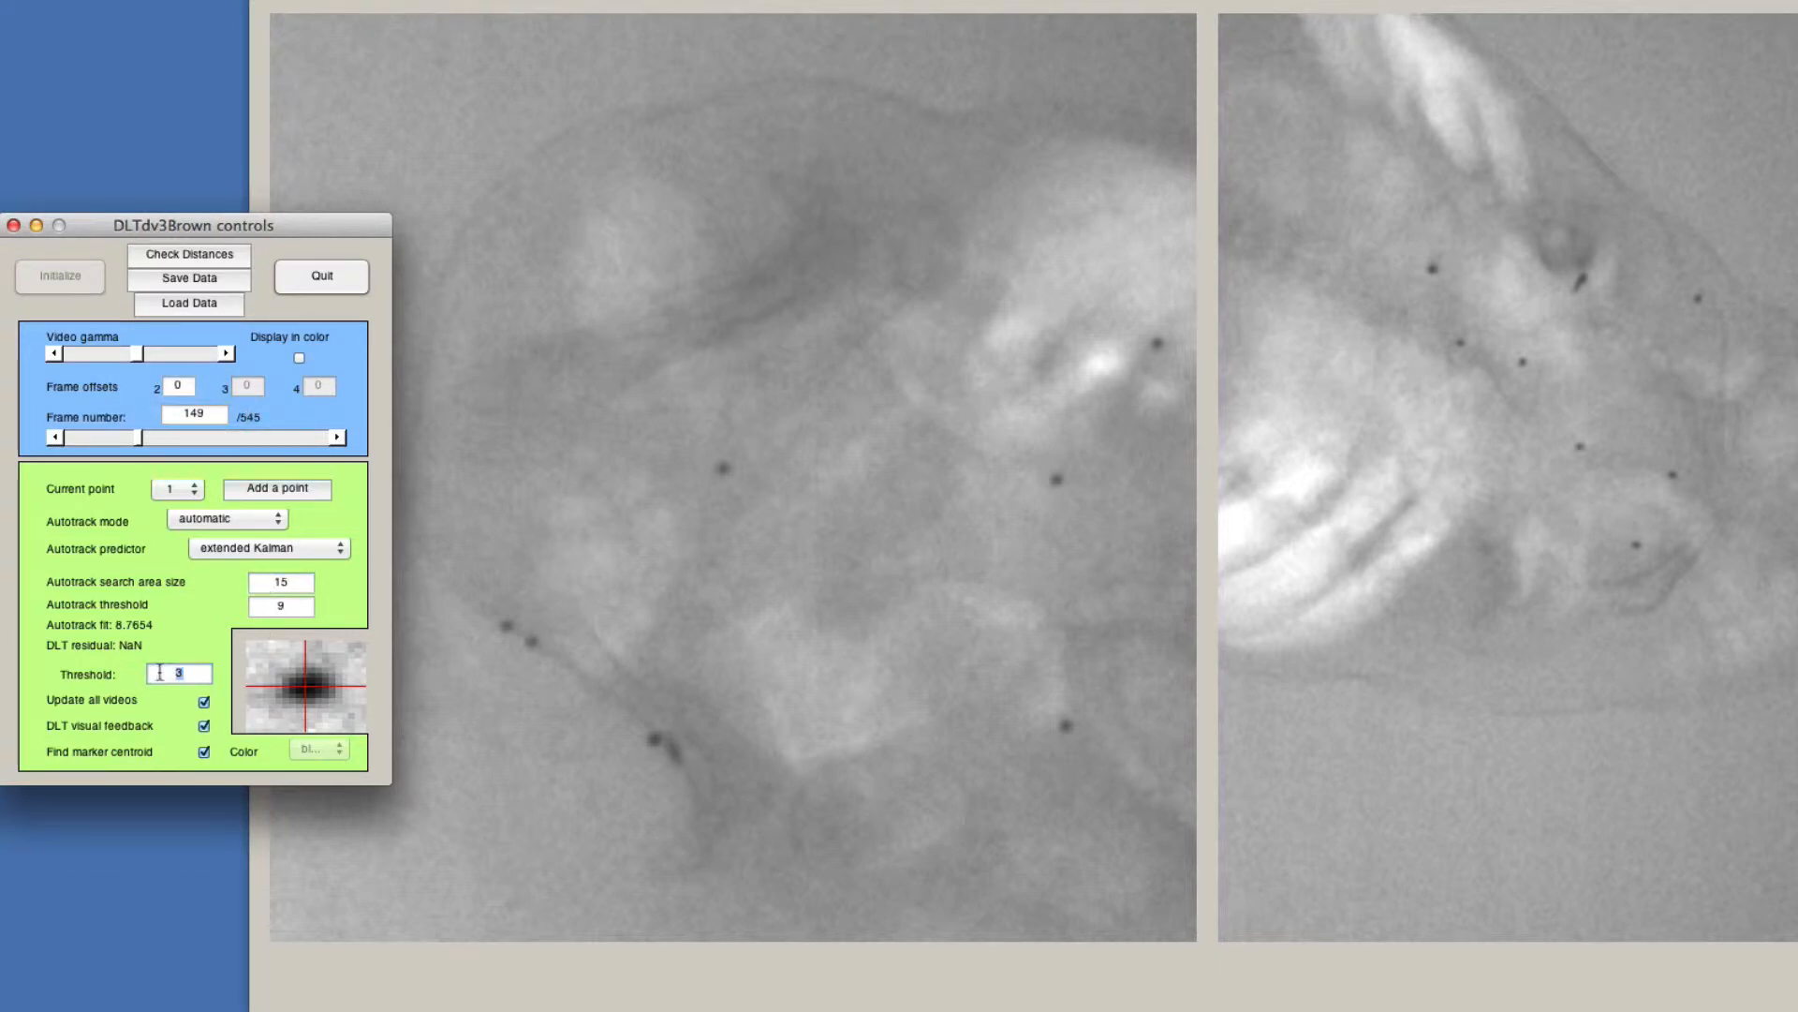
click(720, 466)
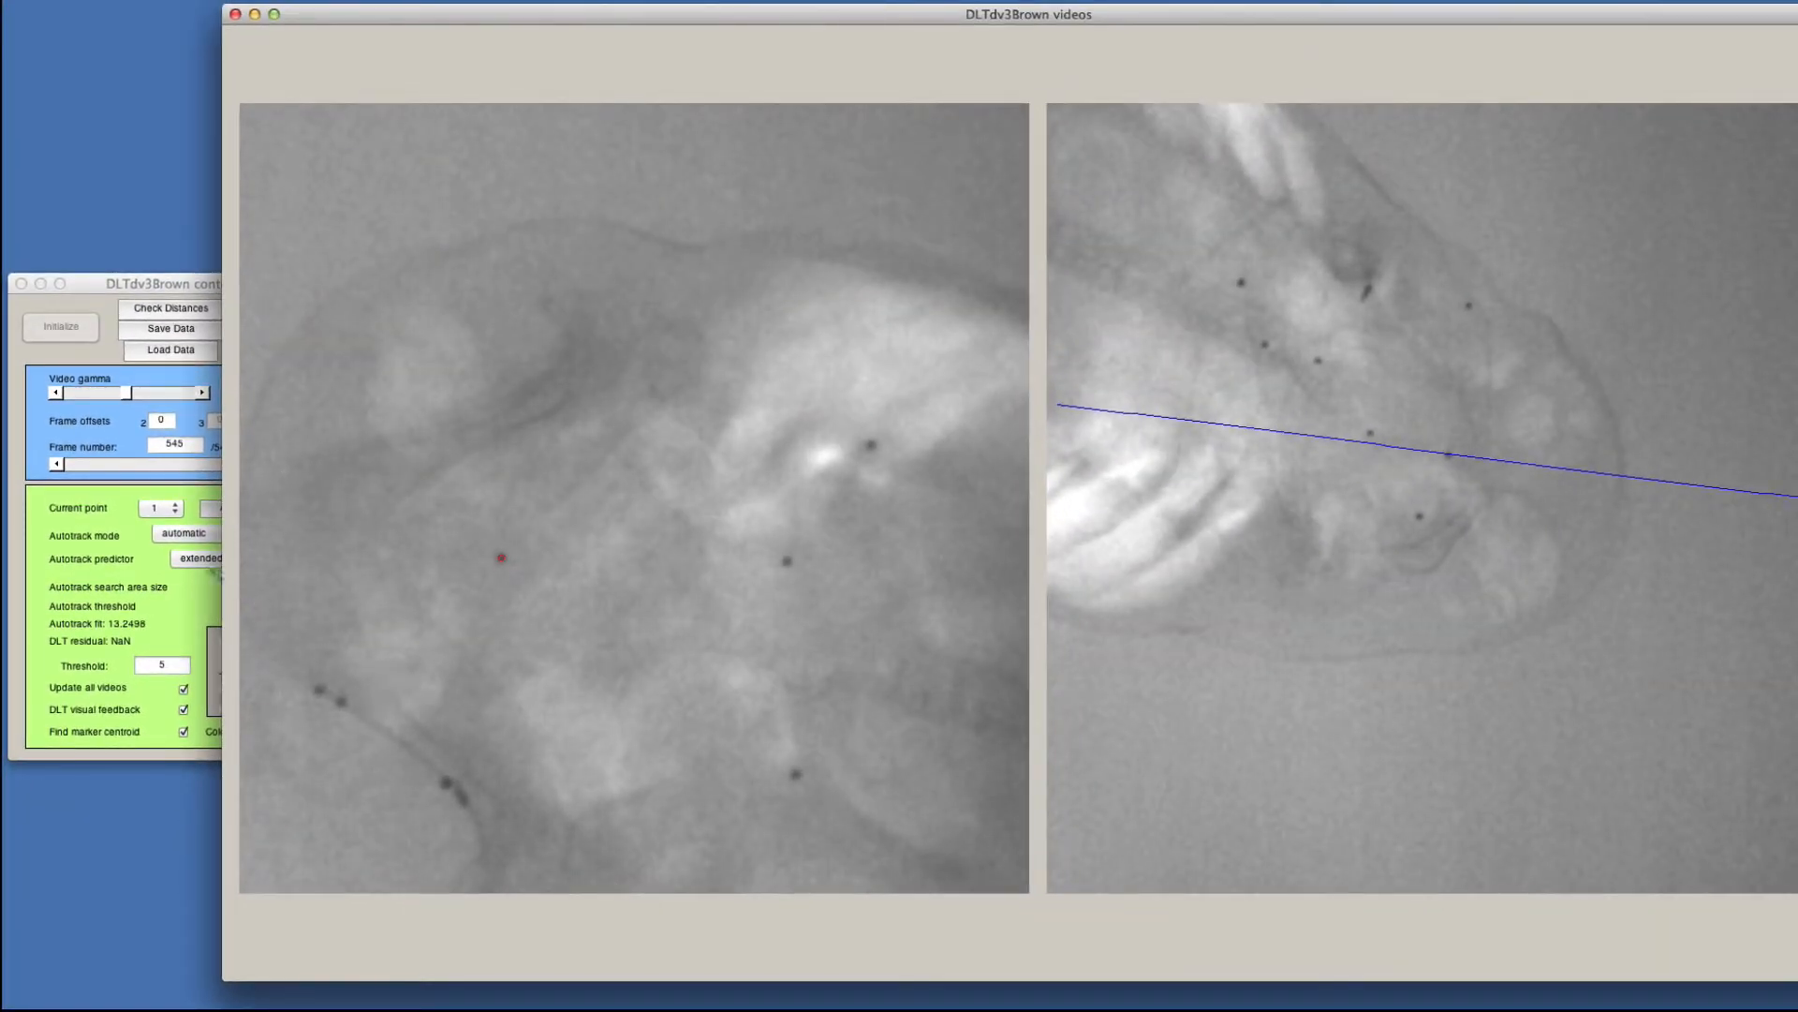
Set the autotrack mode to reverse automatic and track point 1 backwards from its marker in the camera 2 view at frame 545.
click(161, 567)
click(212, 535)
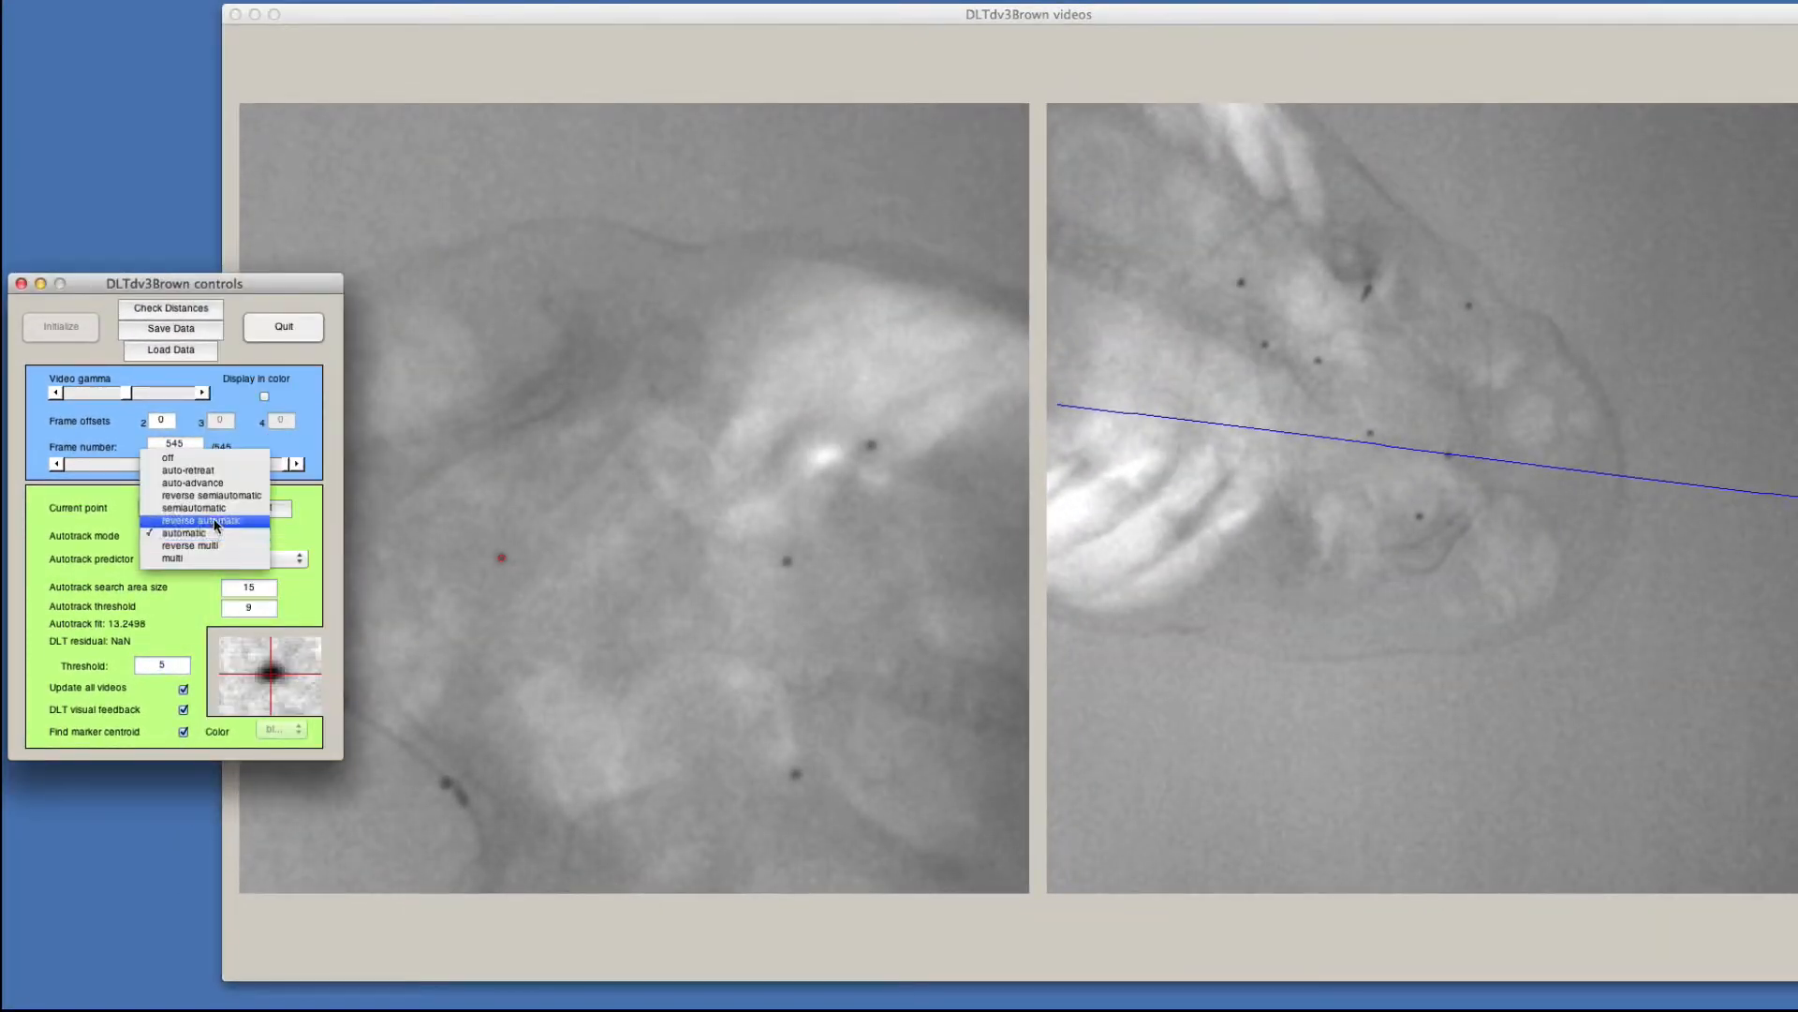
click(213, 520)
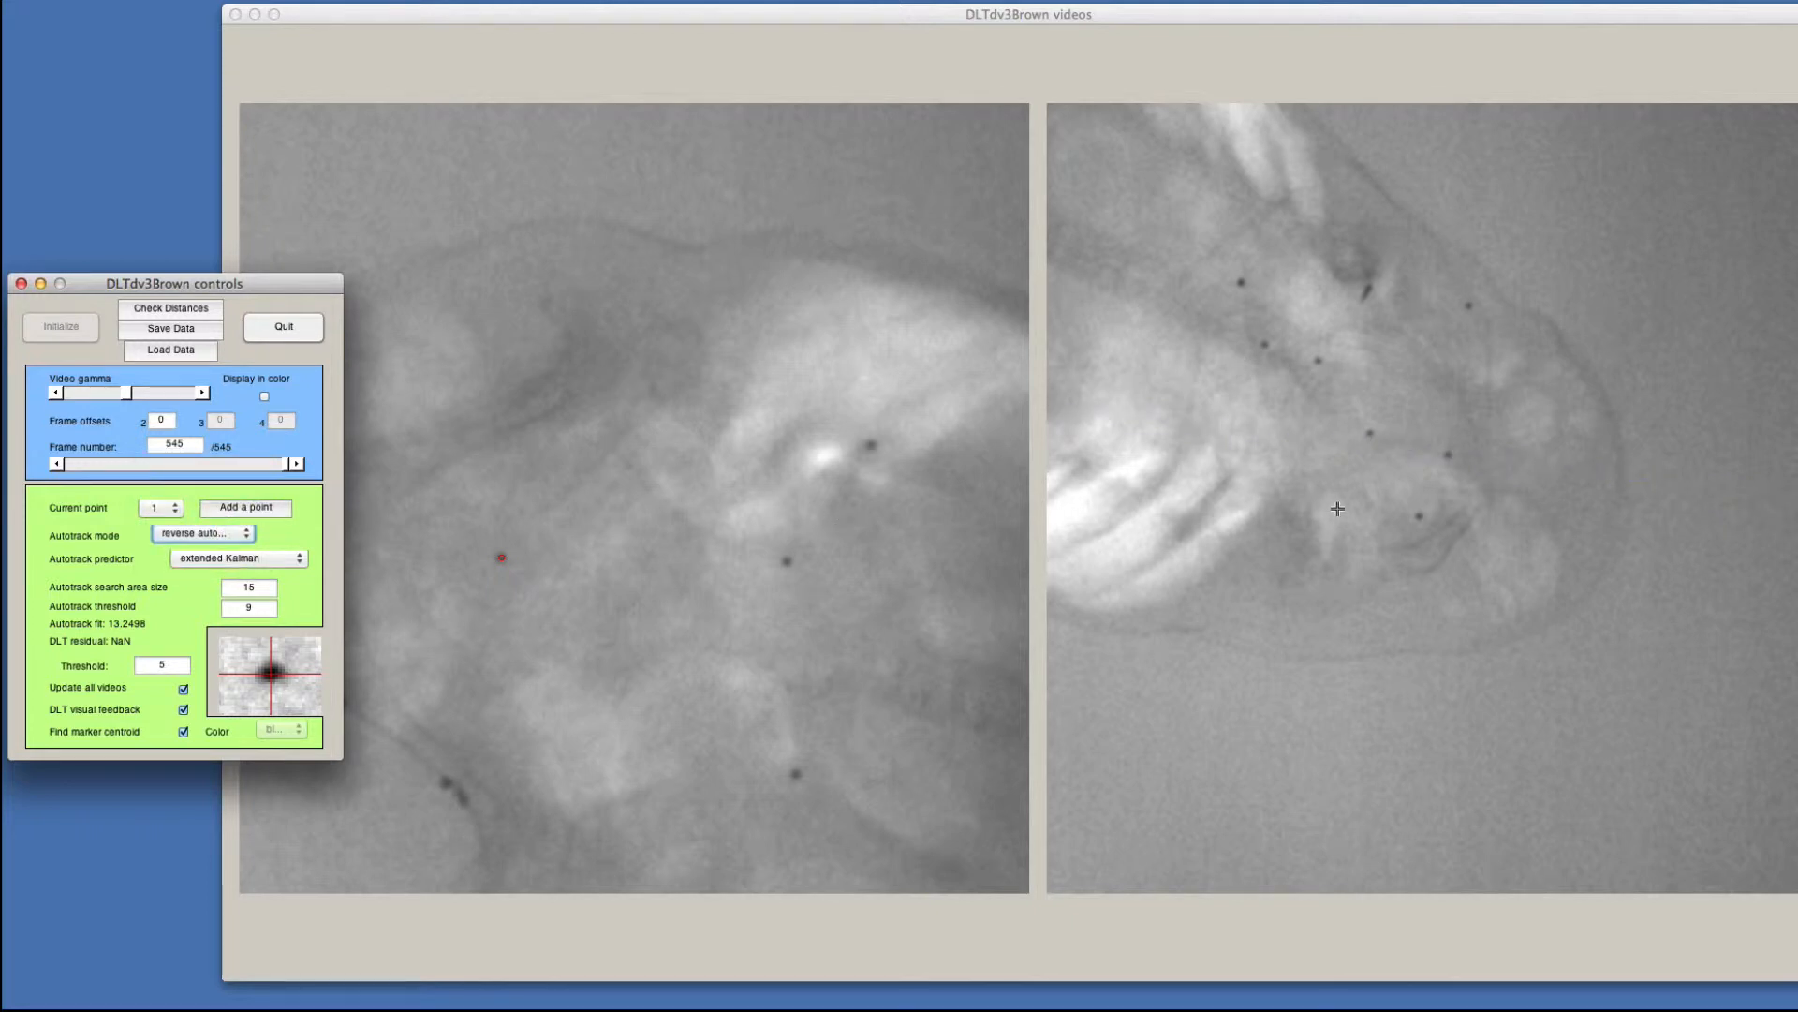
click(1448, 455)
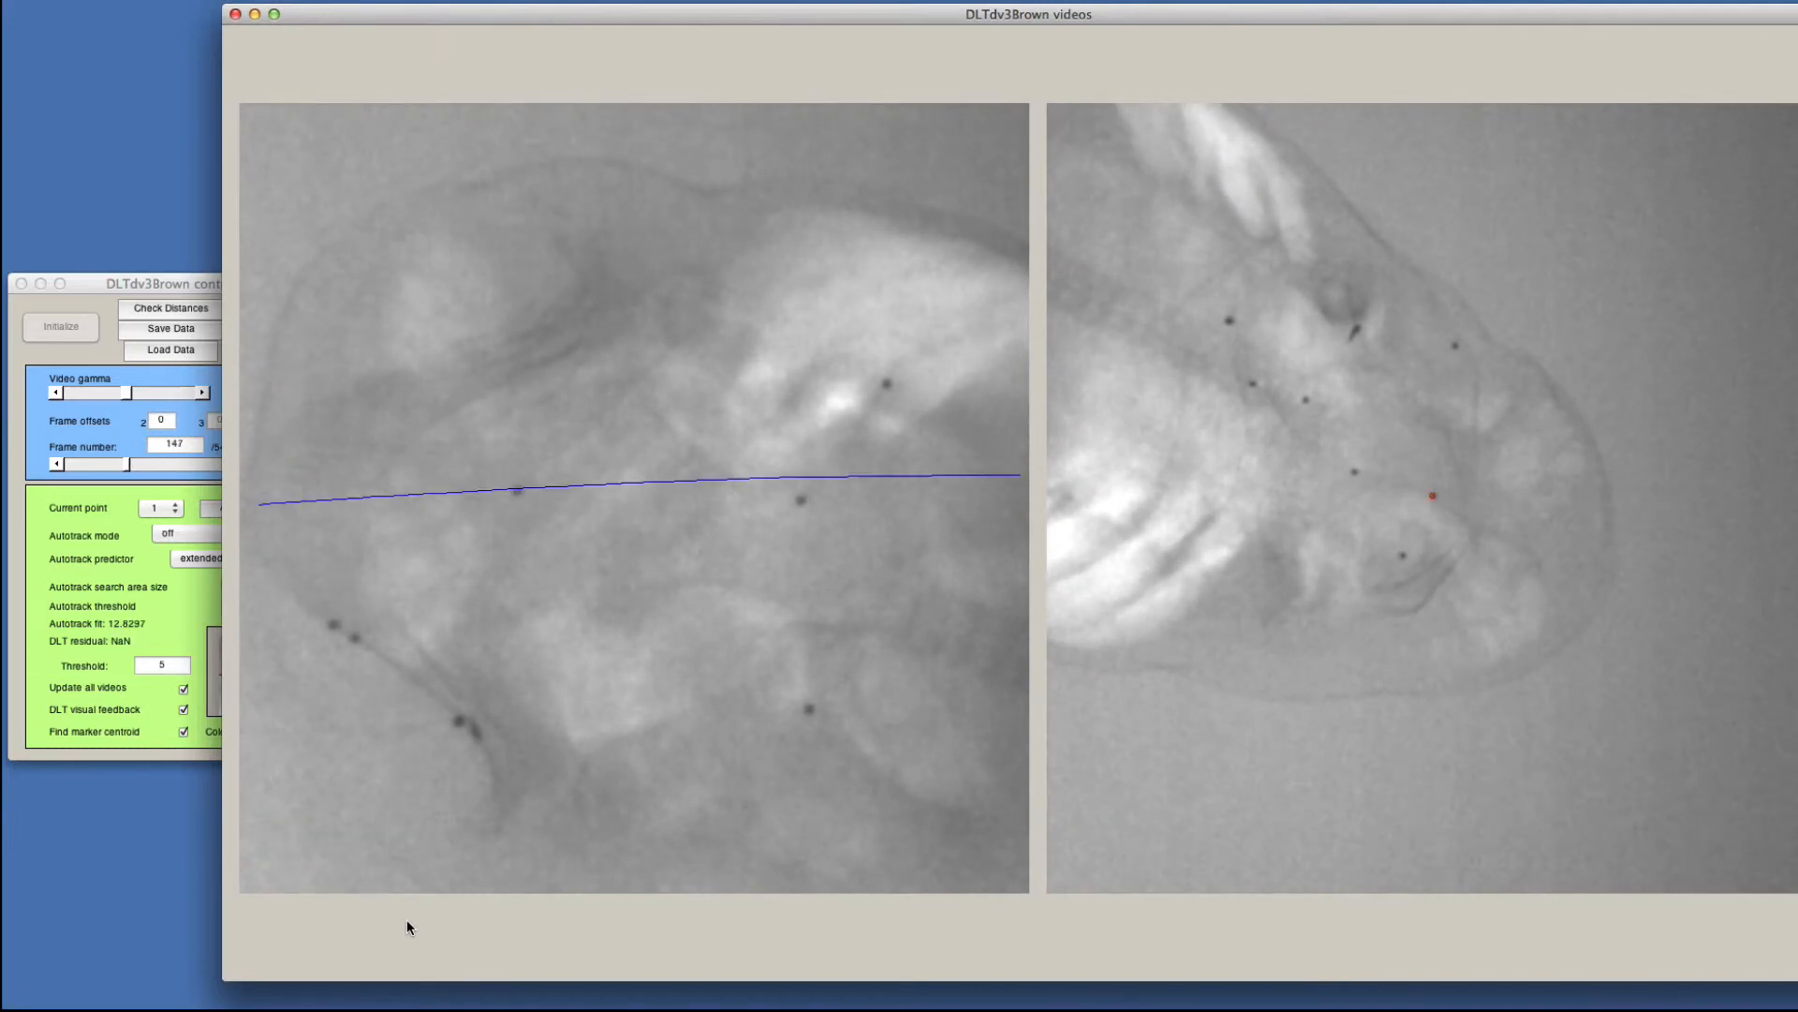
Add point 2 and save the digitized data with the filename prefix Trial01_BambooShark_, overwriting the existing data.
click(184, 587)
click(236, 508)
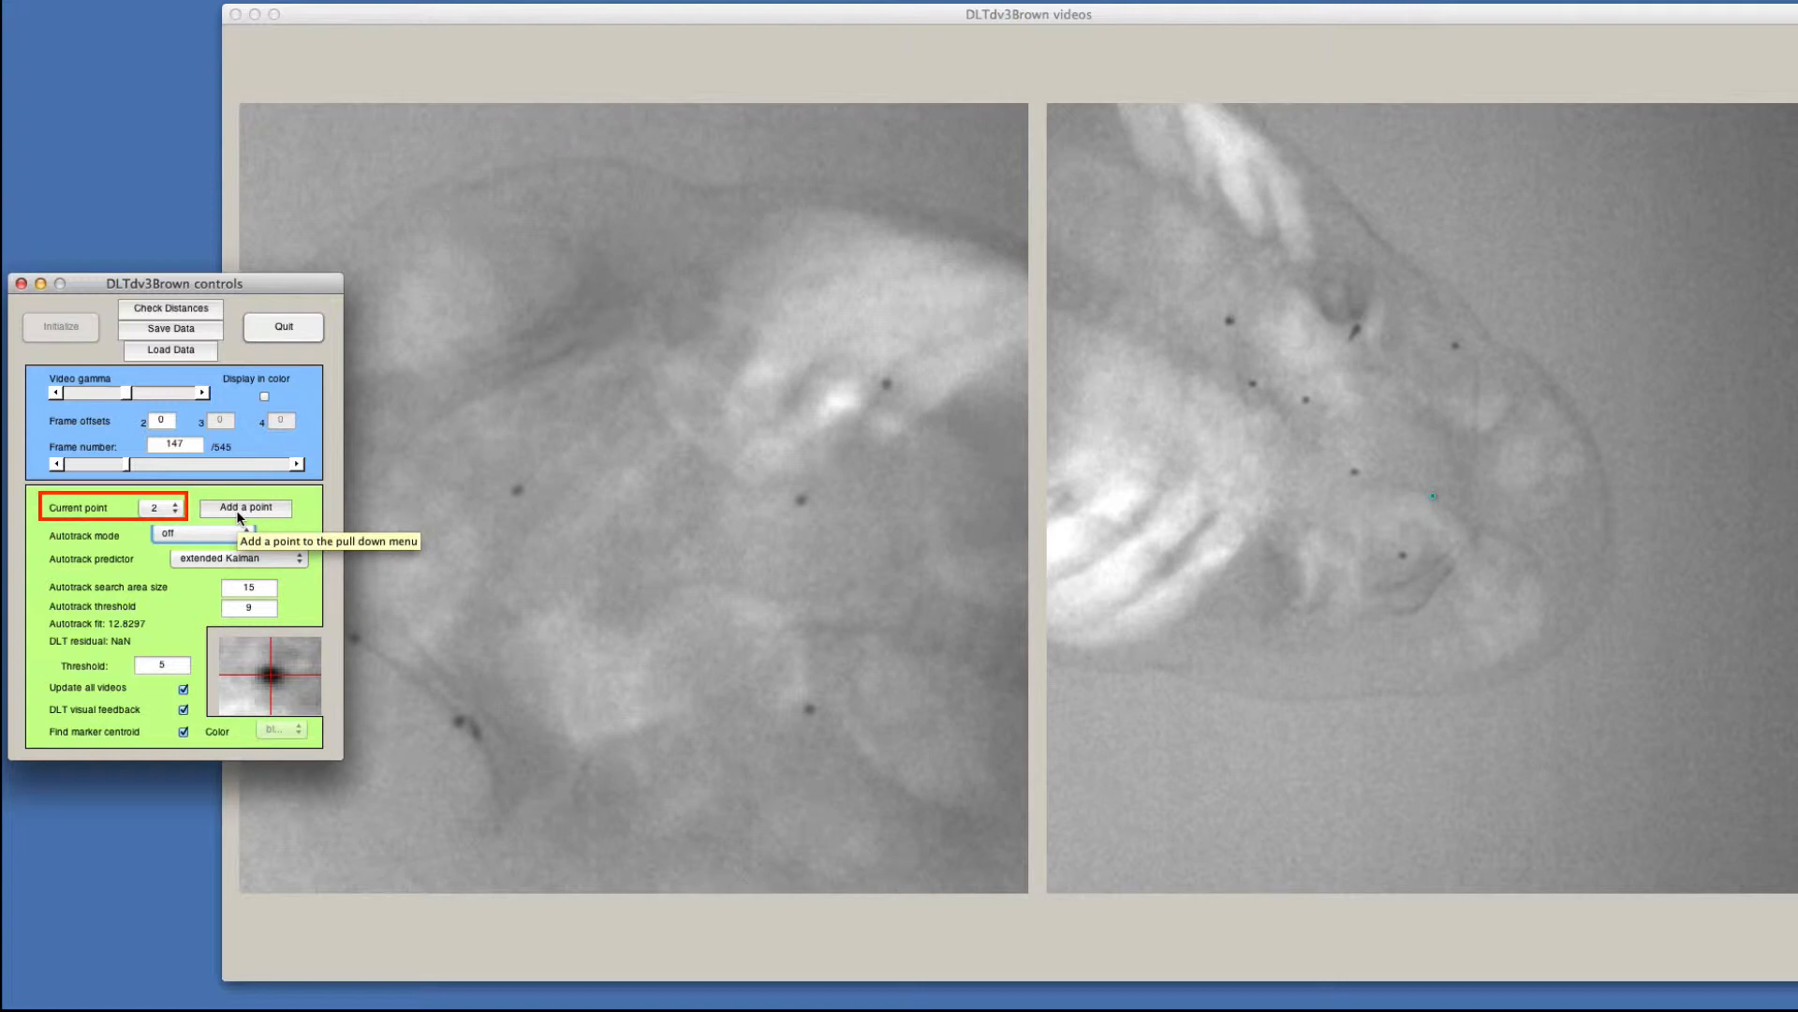
click(185, 330)
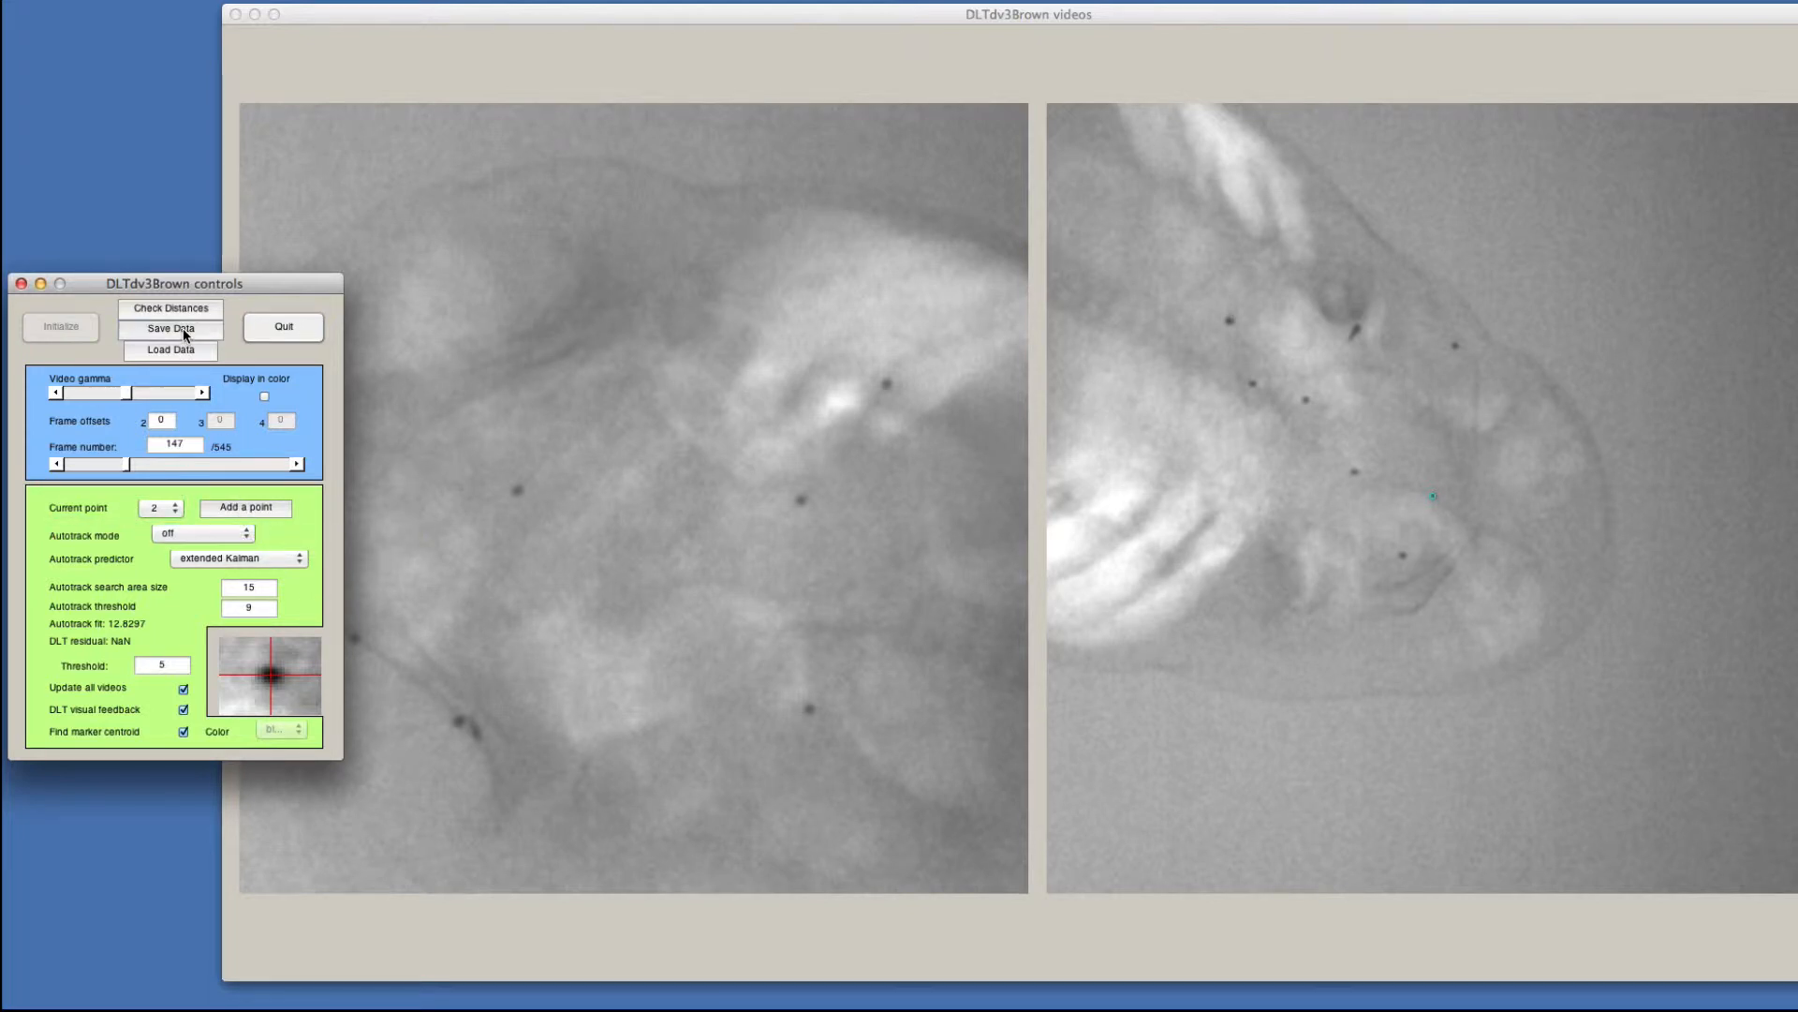
text(Trial0)
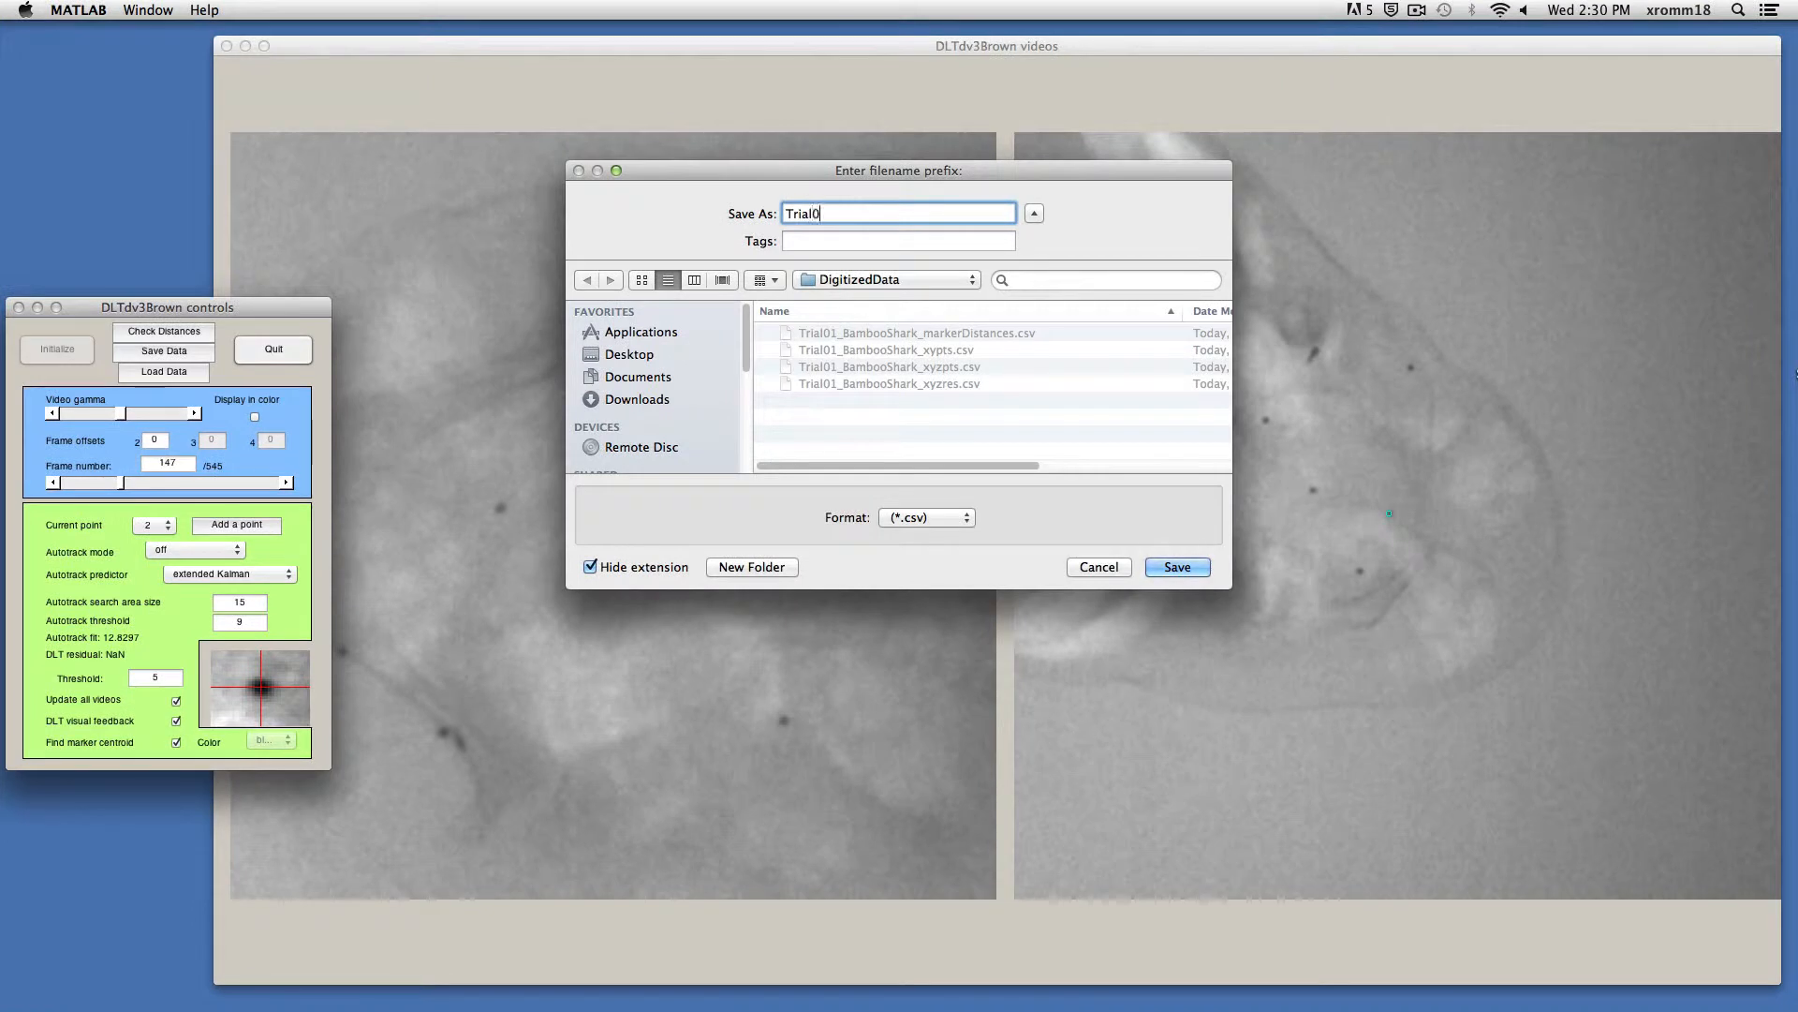
text(1_BambooShark_)
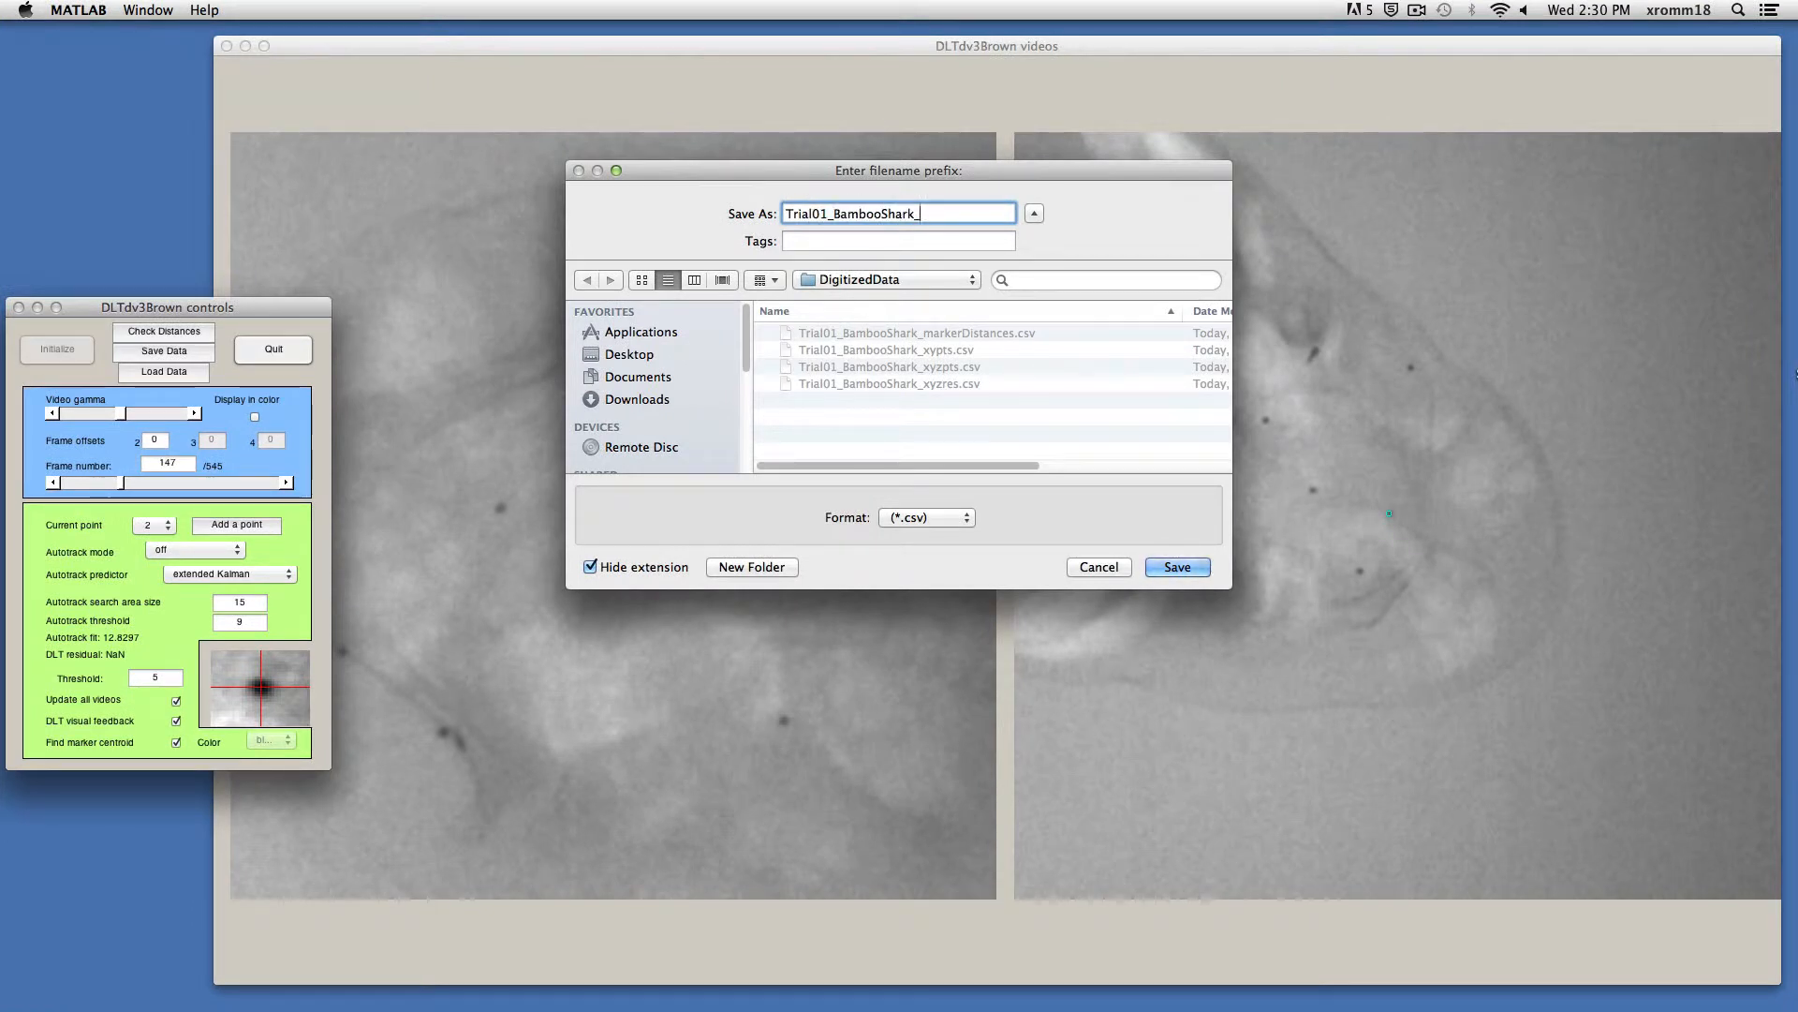
key(Return)
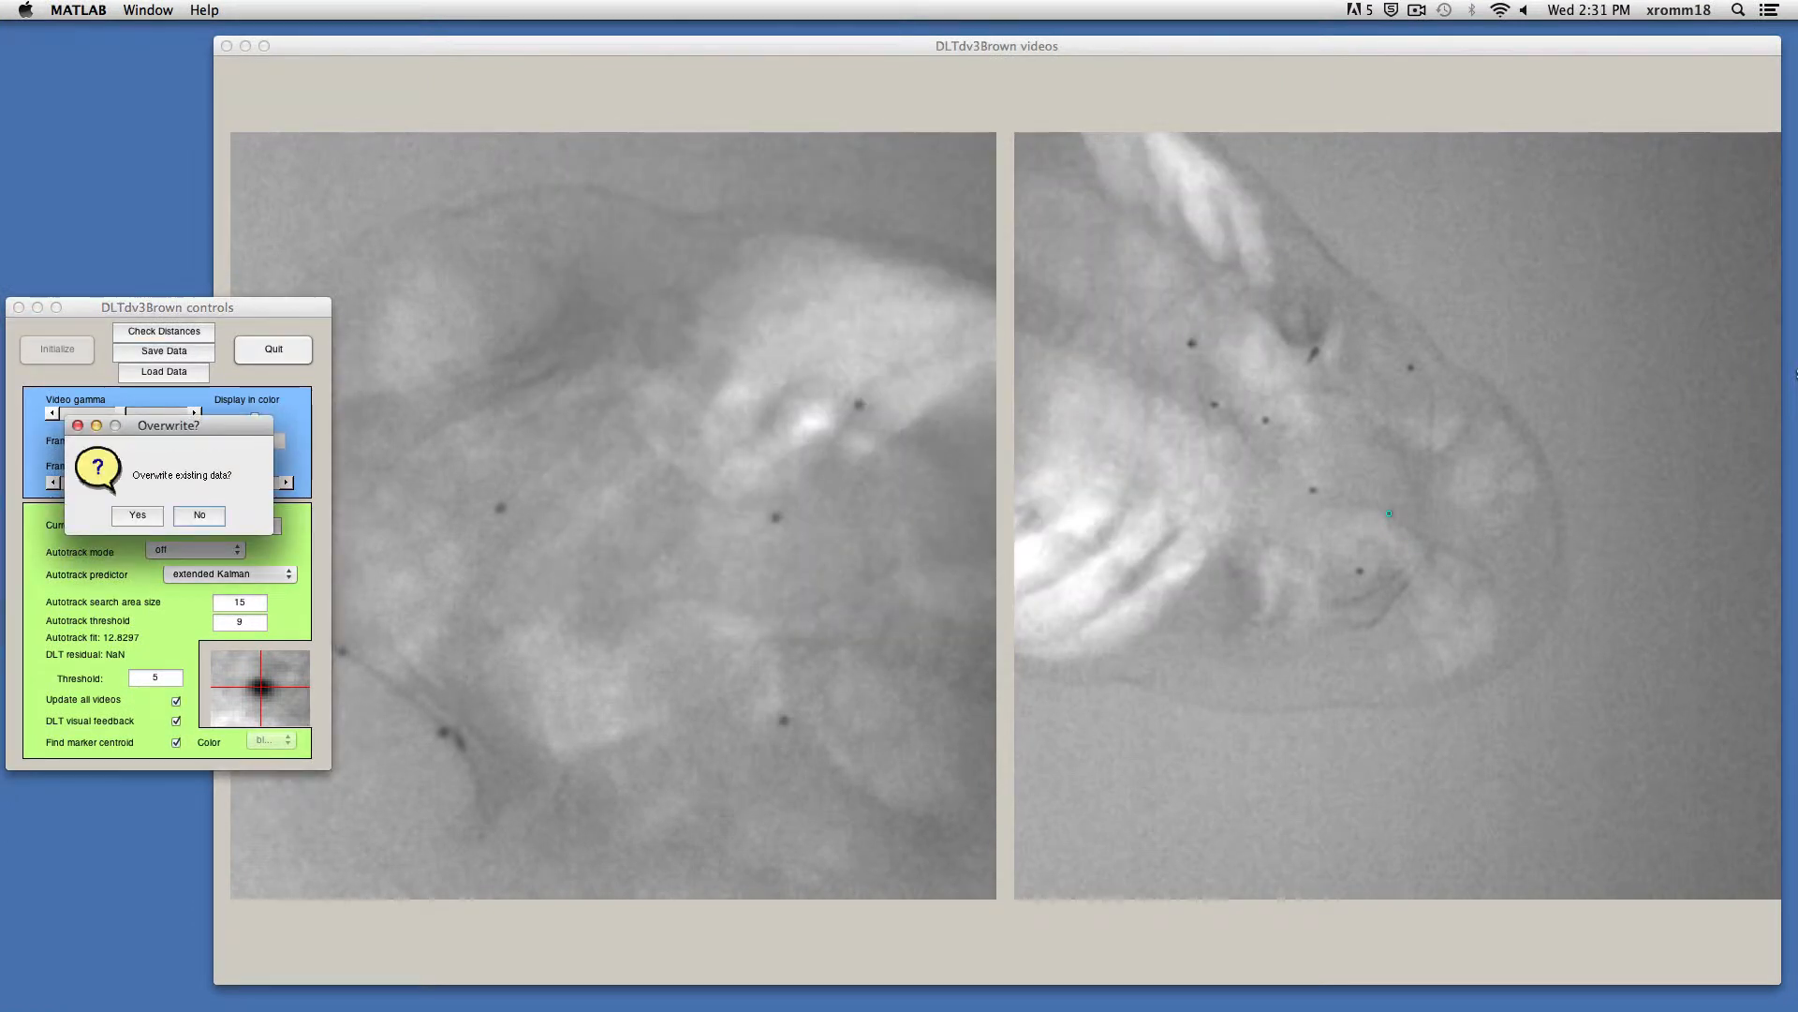
click(126, 519)
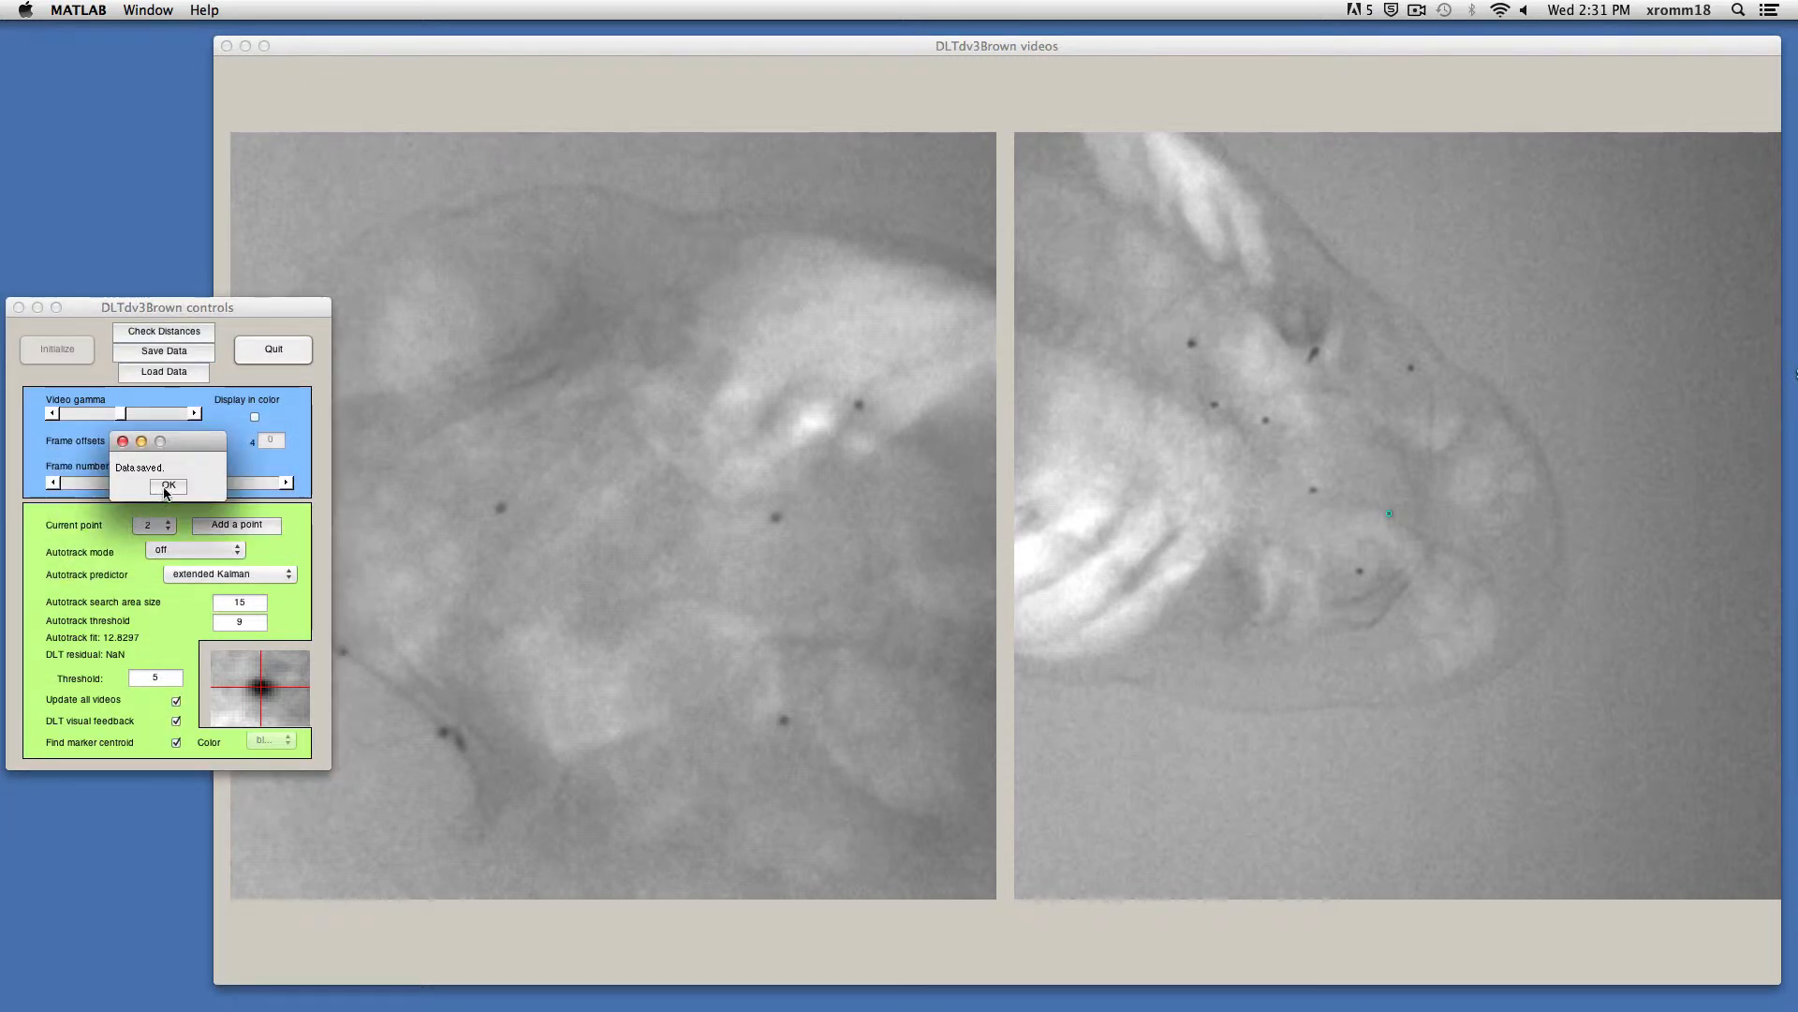
click(166, 489)
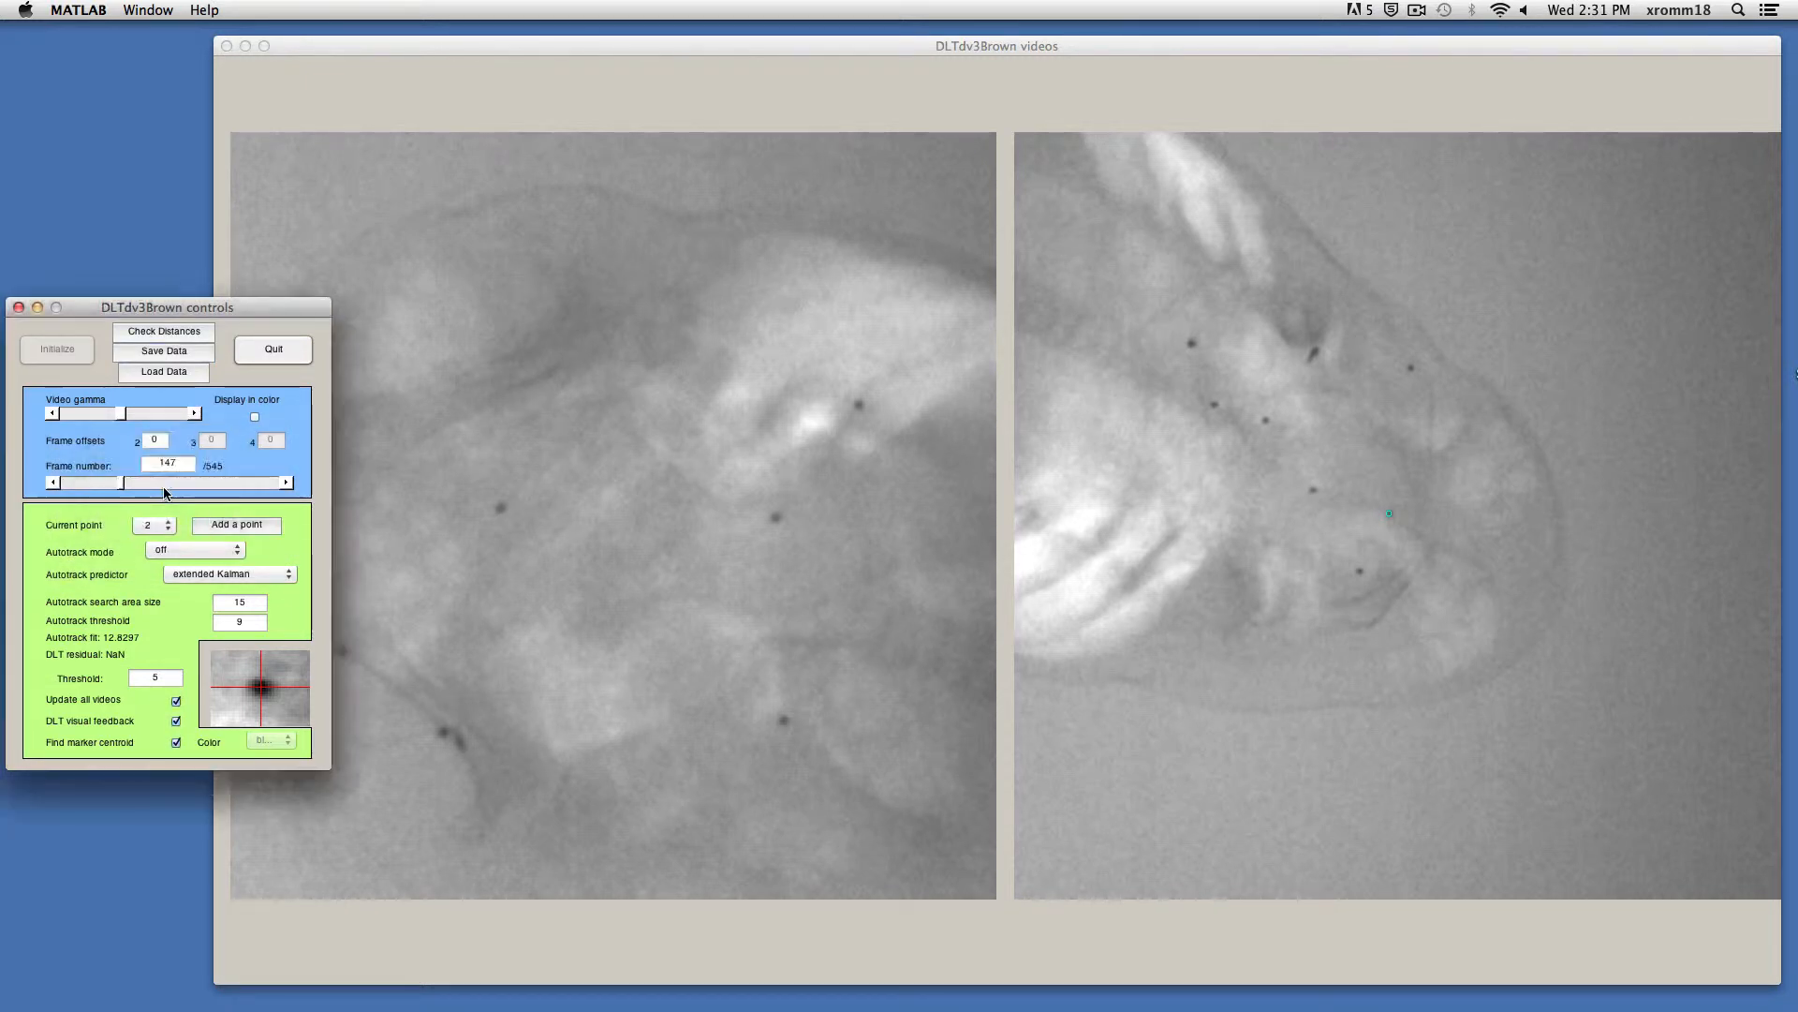
Set the autotrack mode to multi and place points 2, 3 and 4 on their markers in the camera 1 view, adding each new point.
click(189, 553)
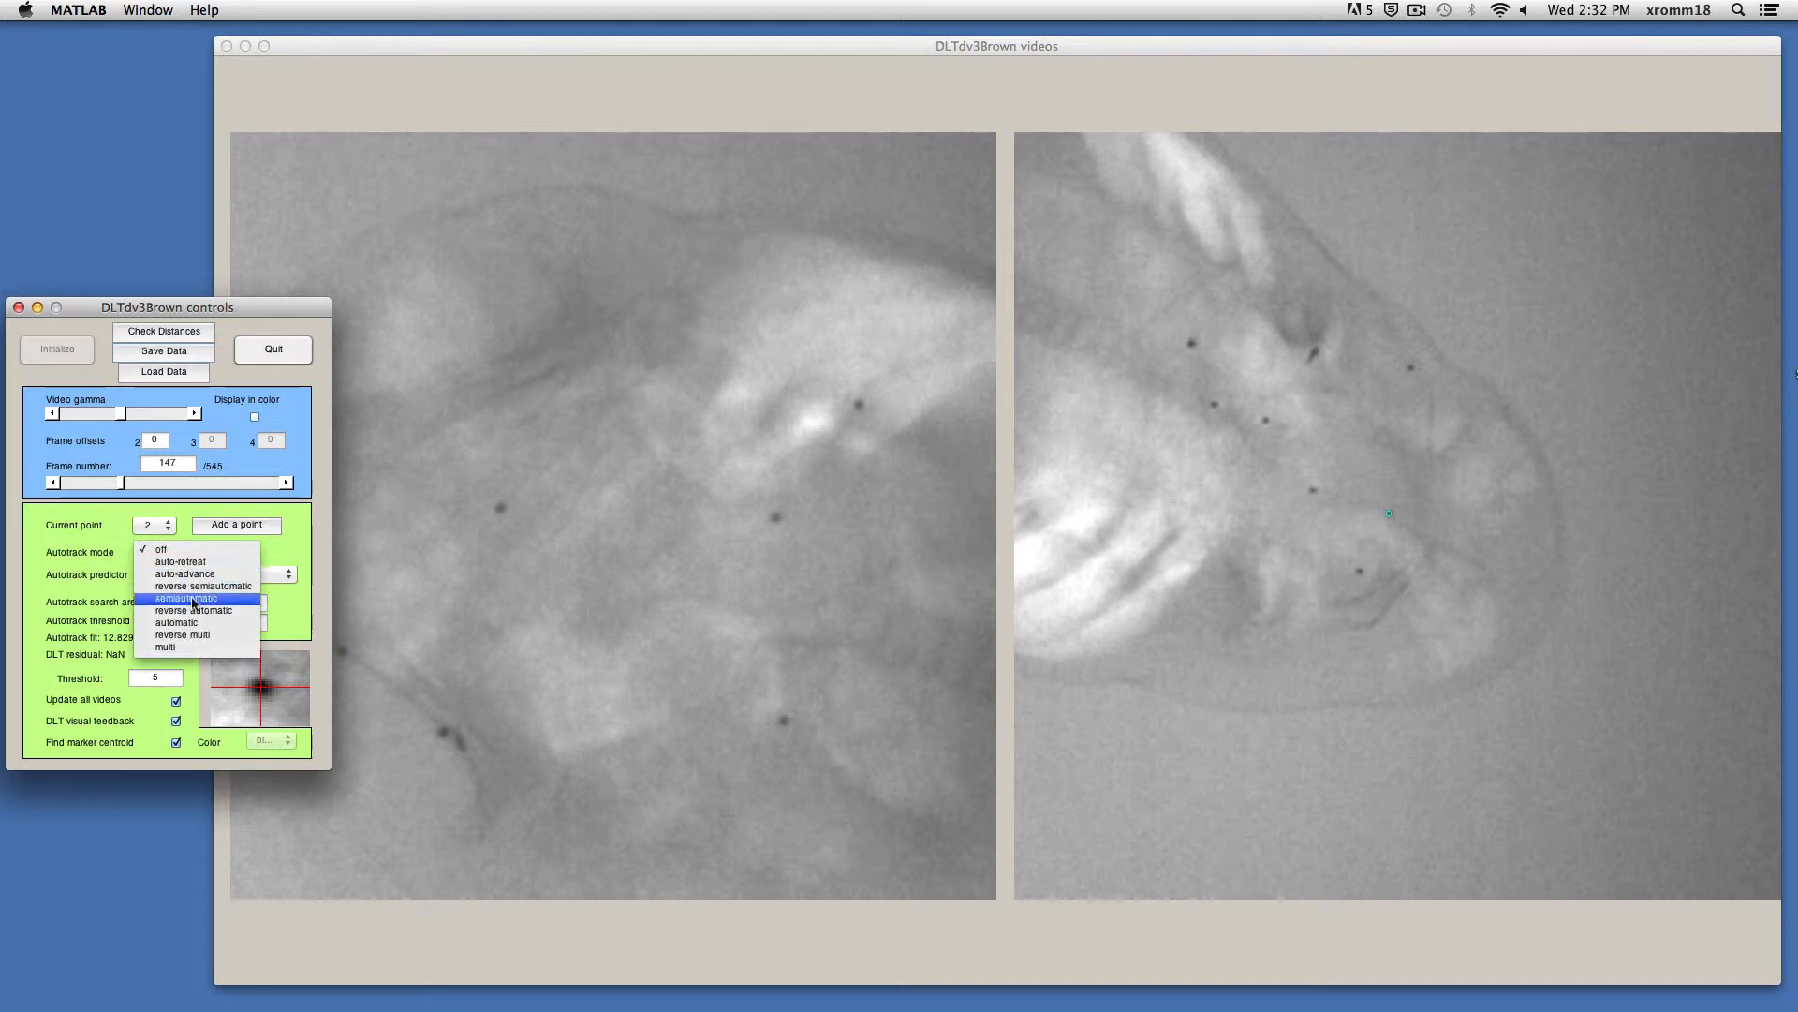
click(202, 648)
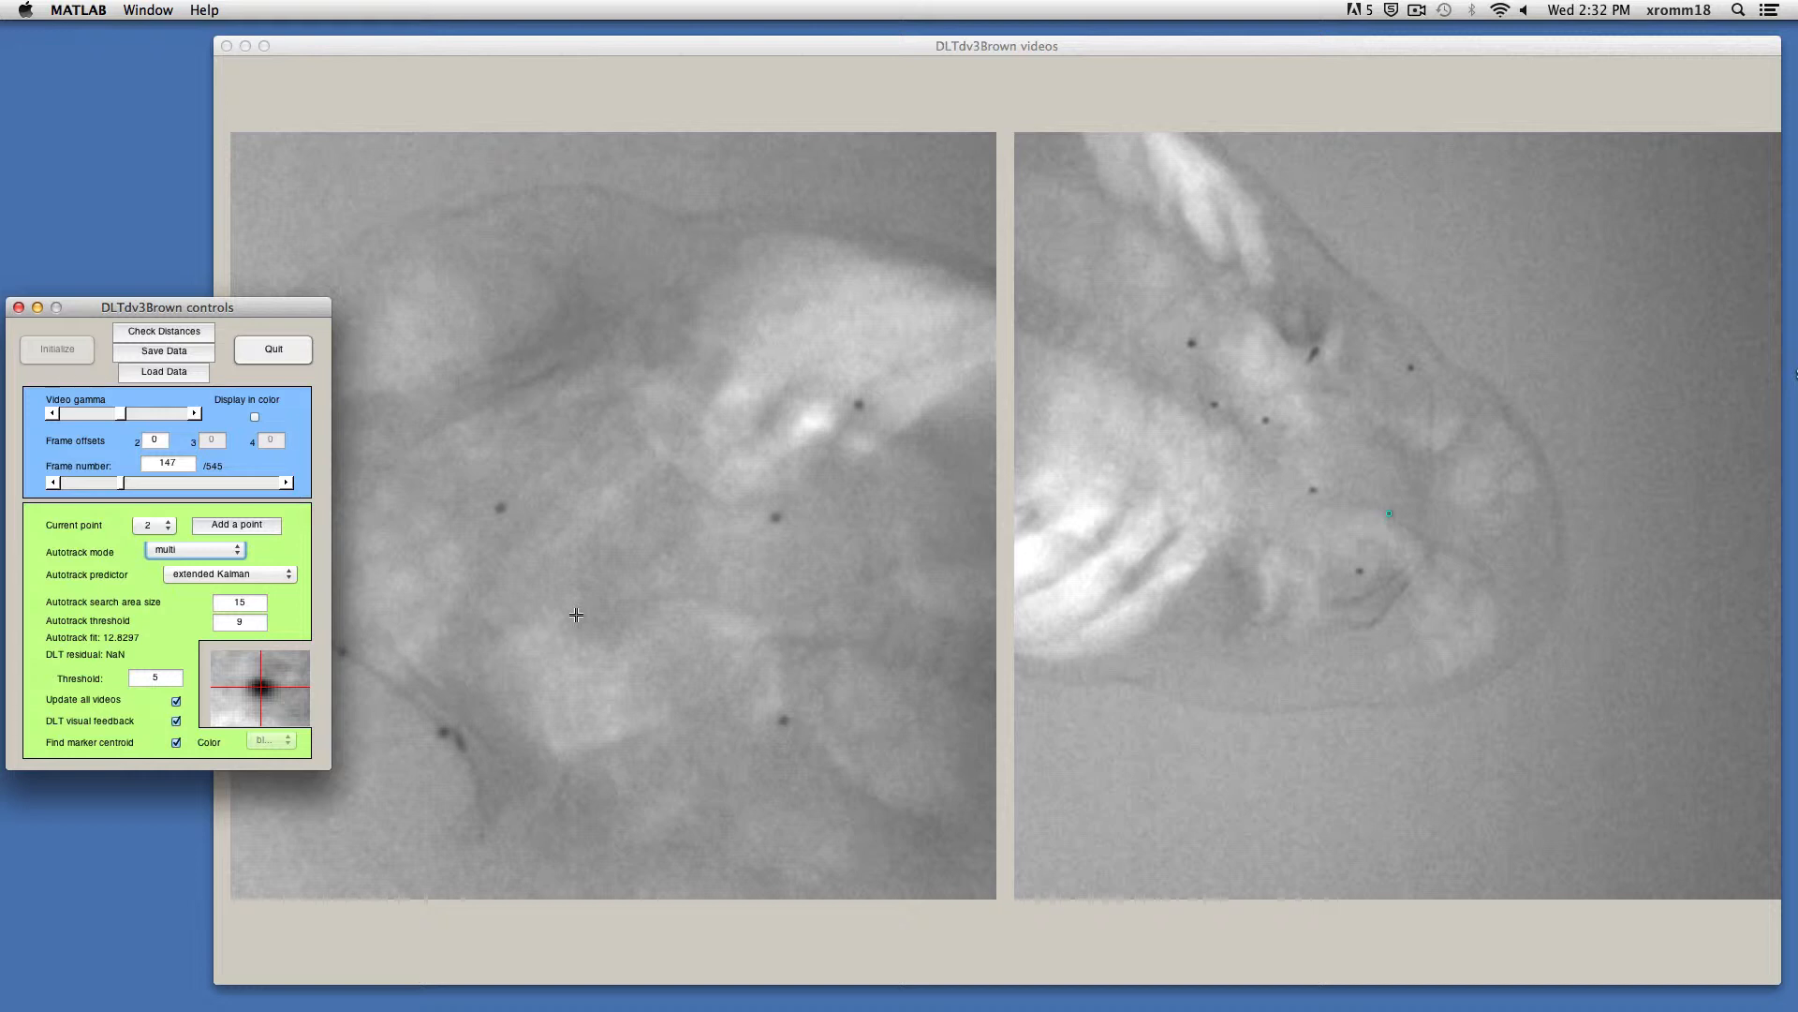
click(776, 517)
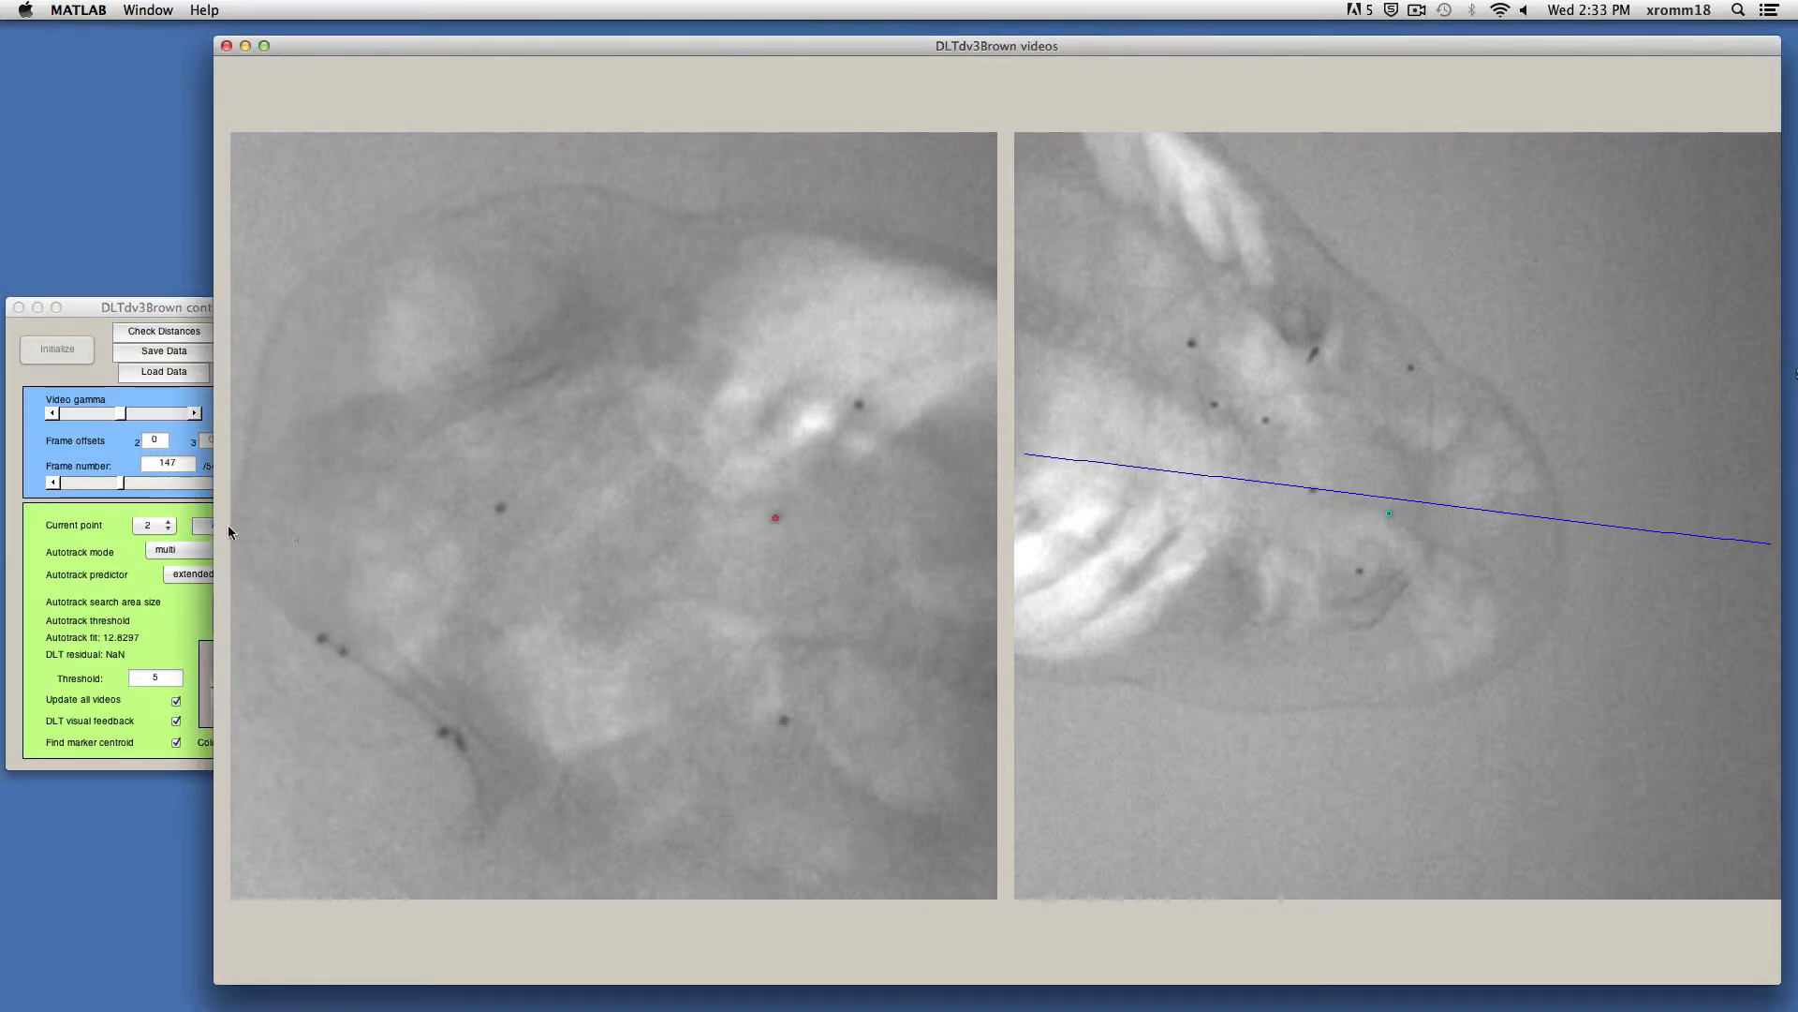
click(199, 526)
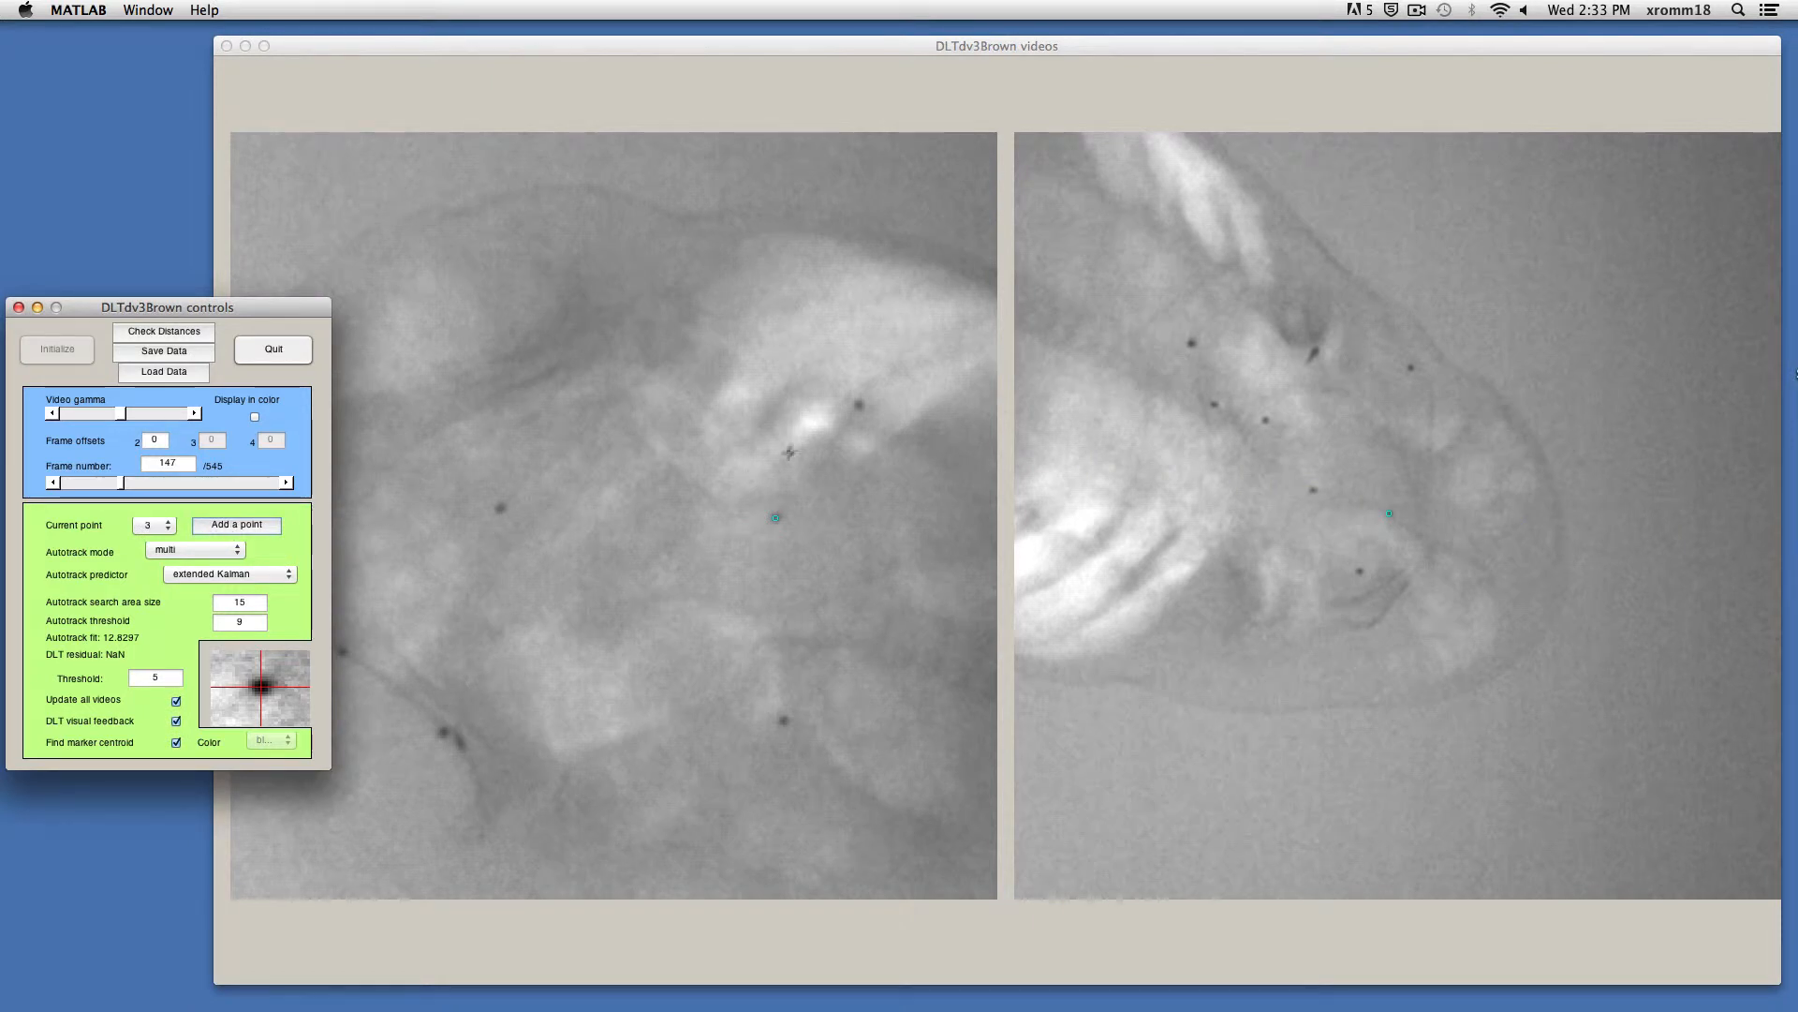
click(858, 403)
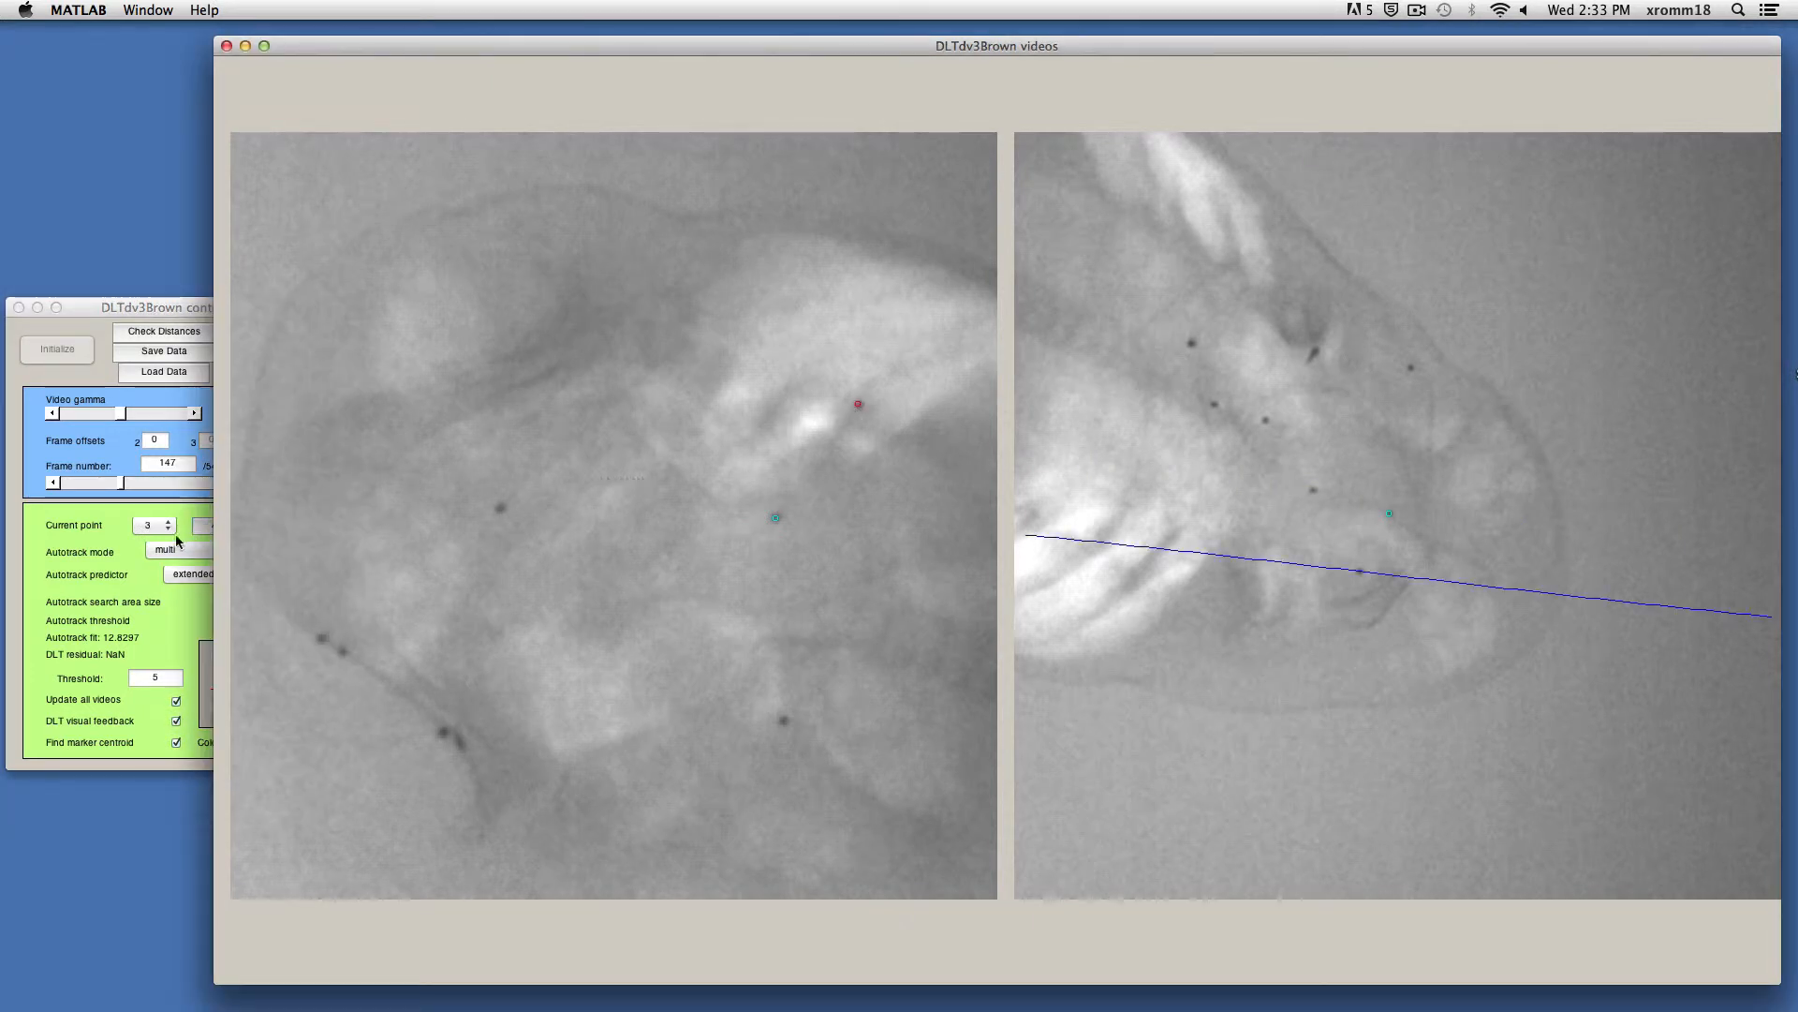
click(196, 526)
click(784, 722)
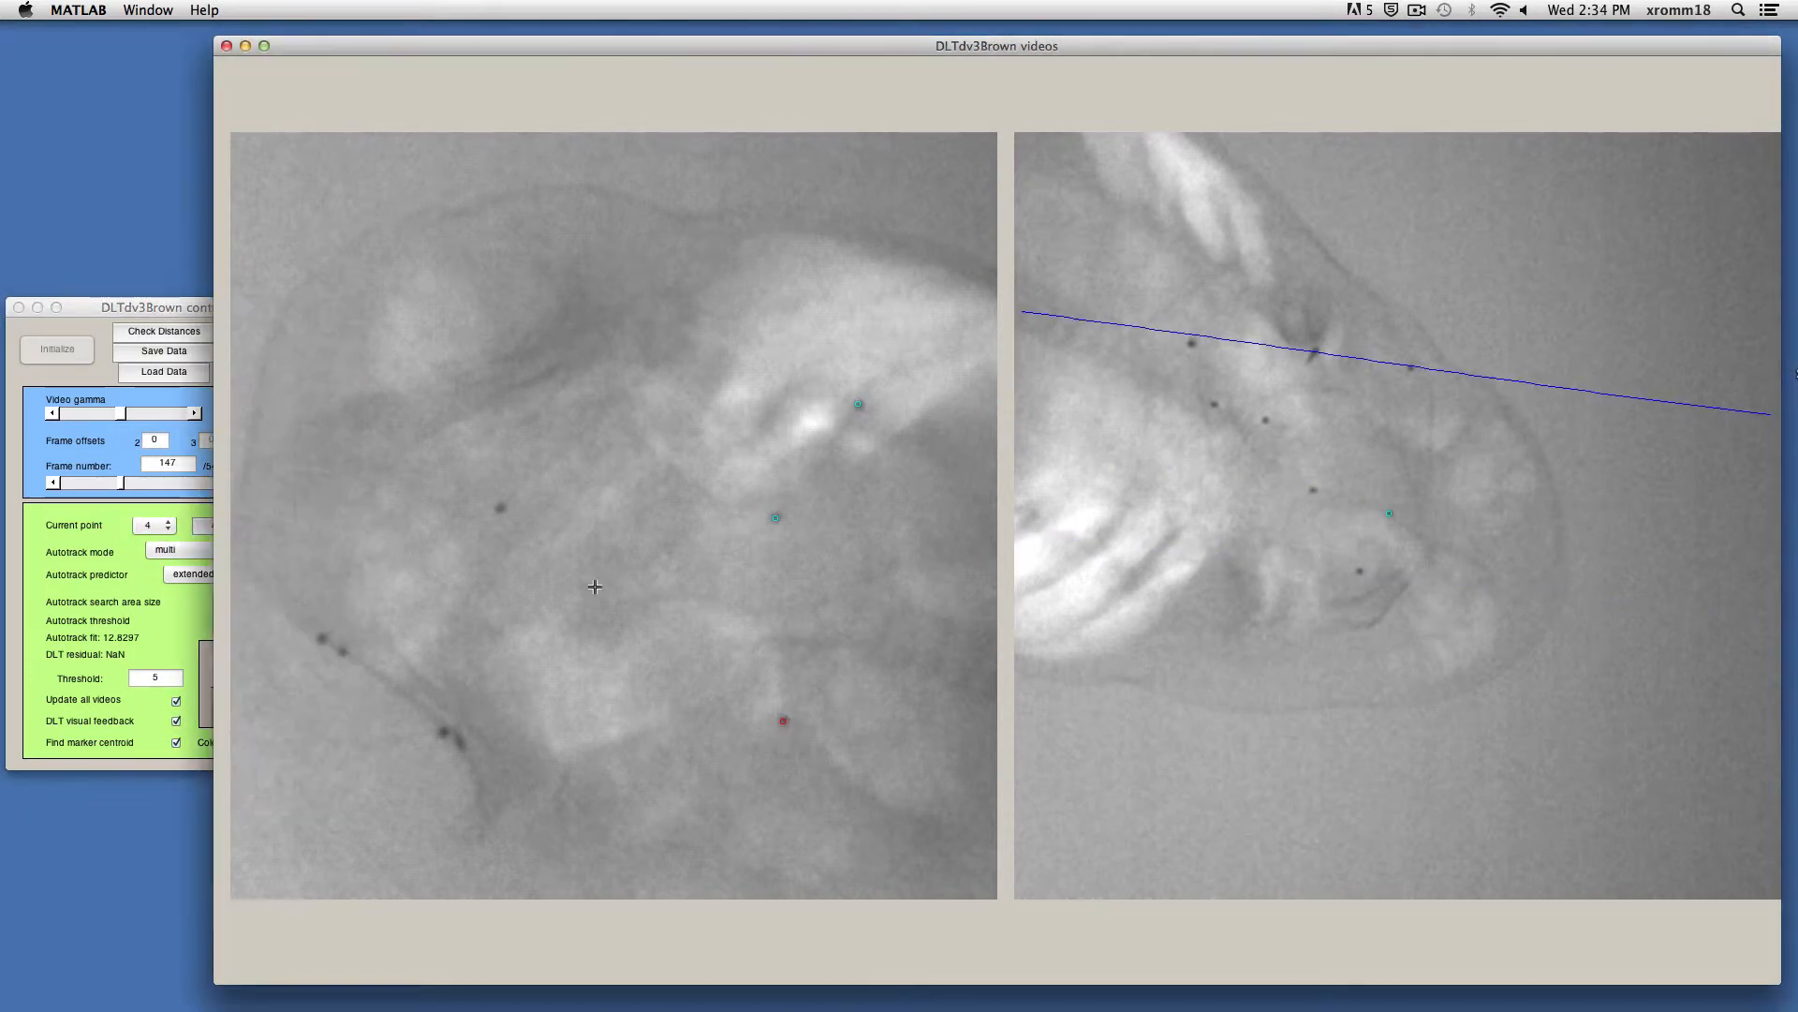
Track the placed points forward together in multi mode through to frame 545.
key(shift)
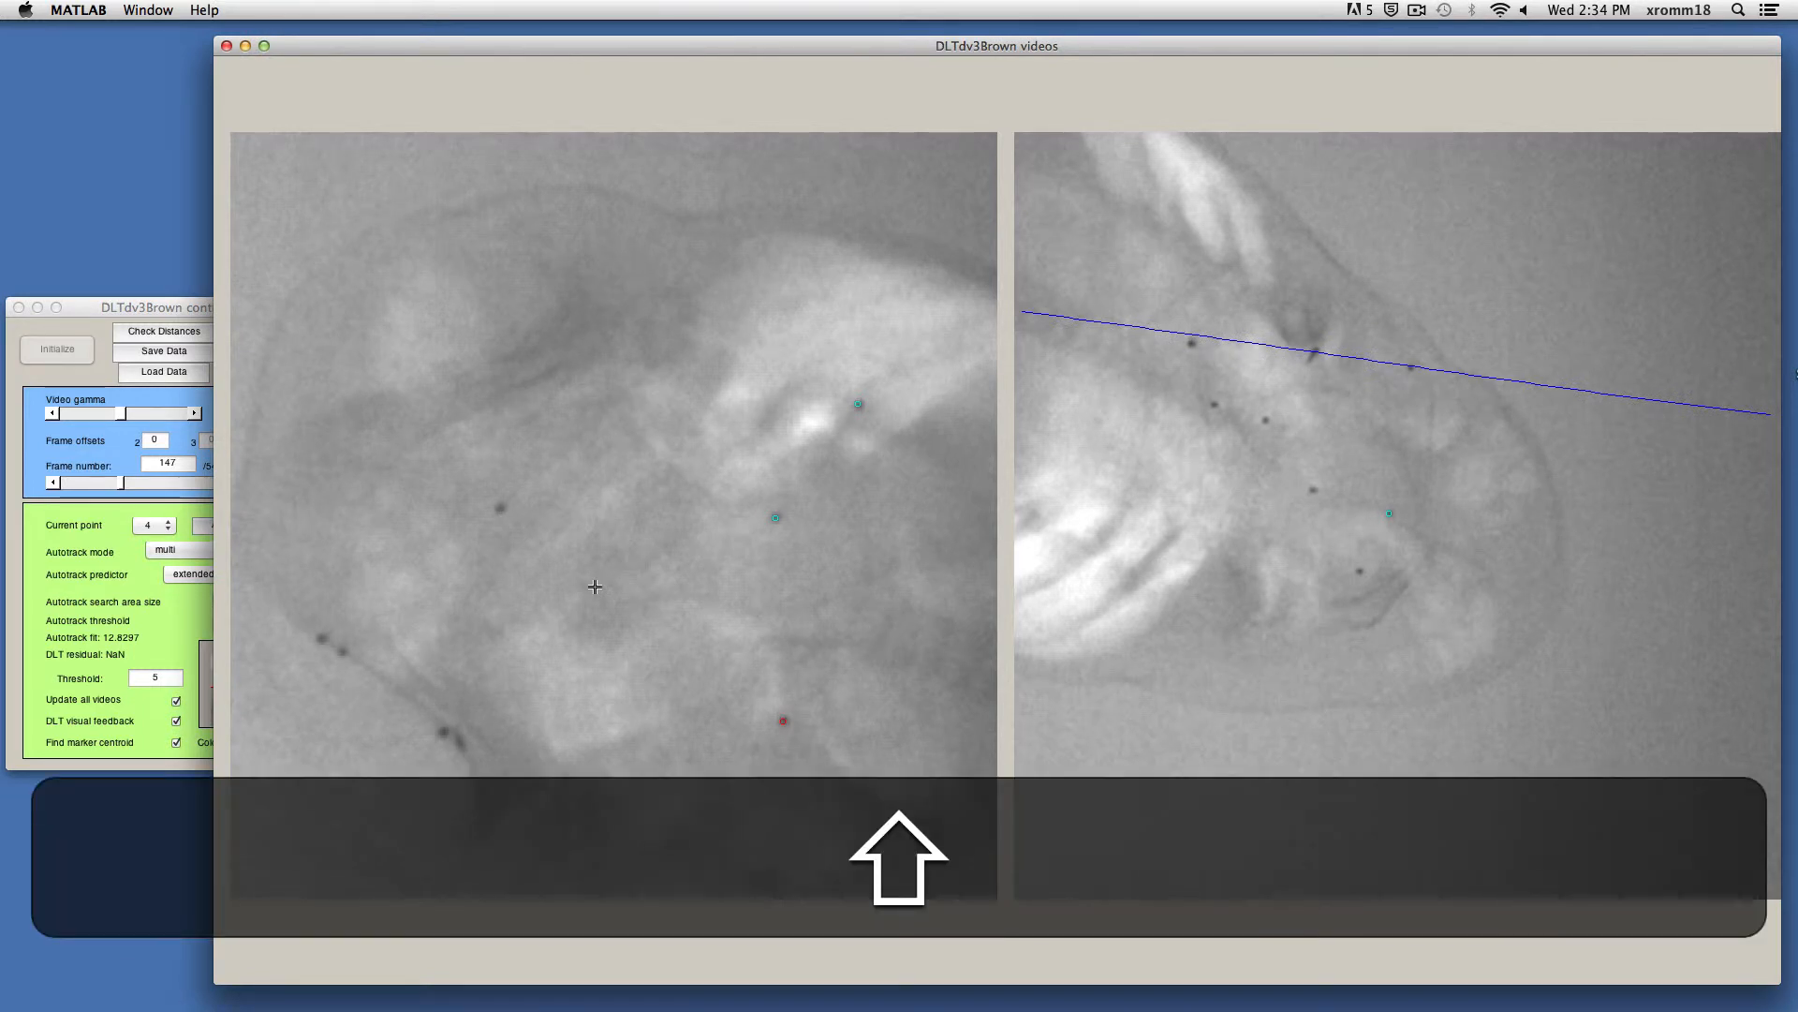
key(shift+f)
key(f)
key(f)
key(f)
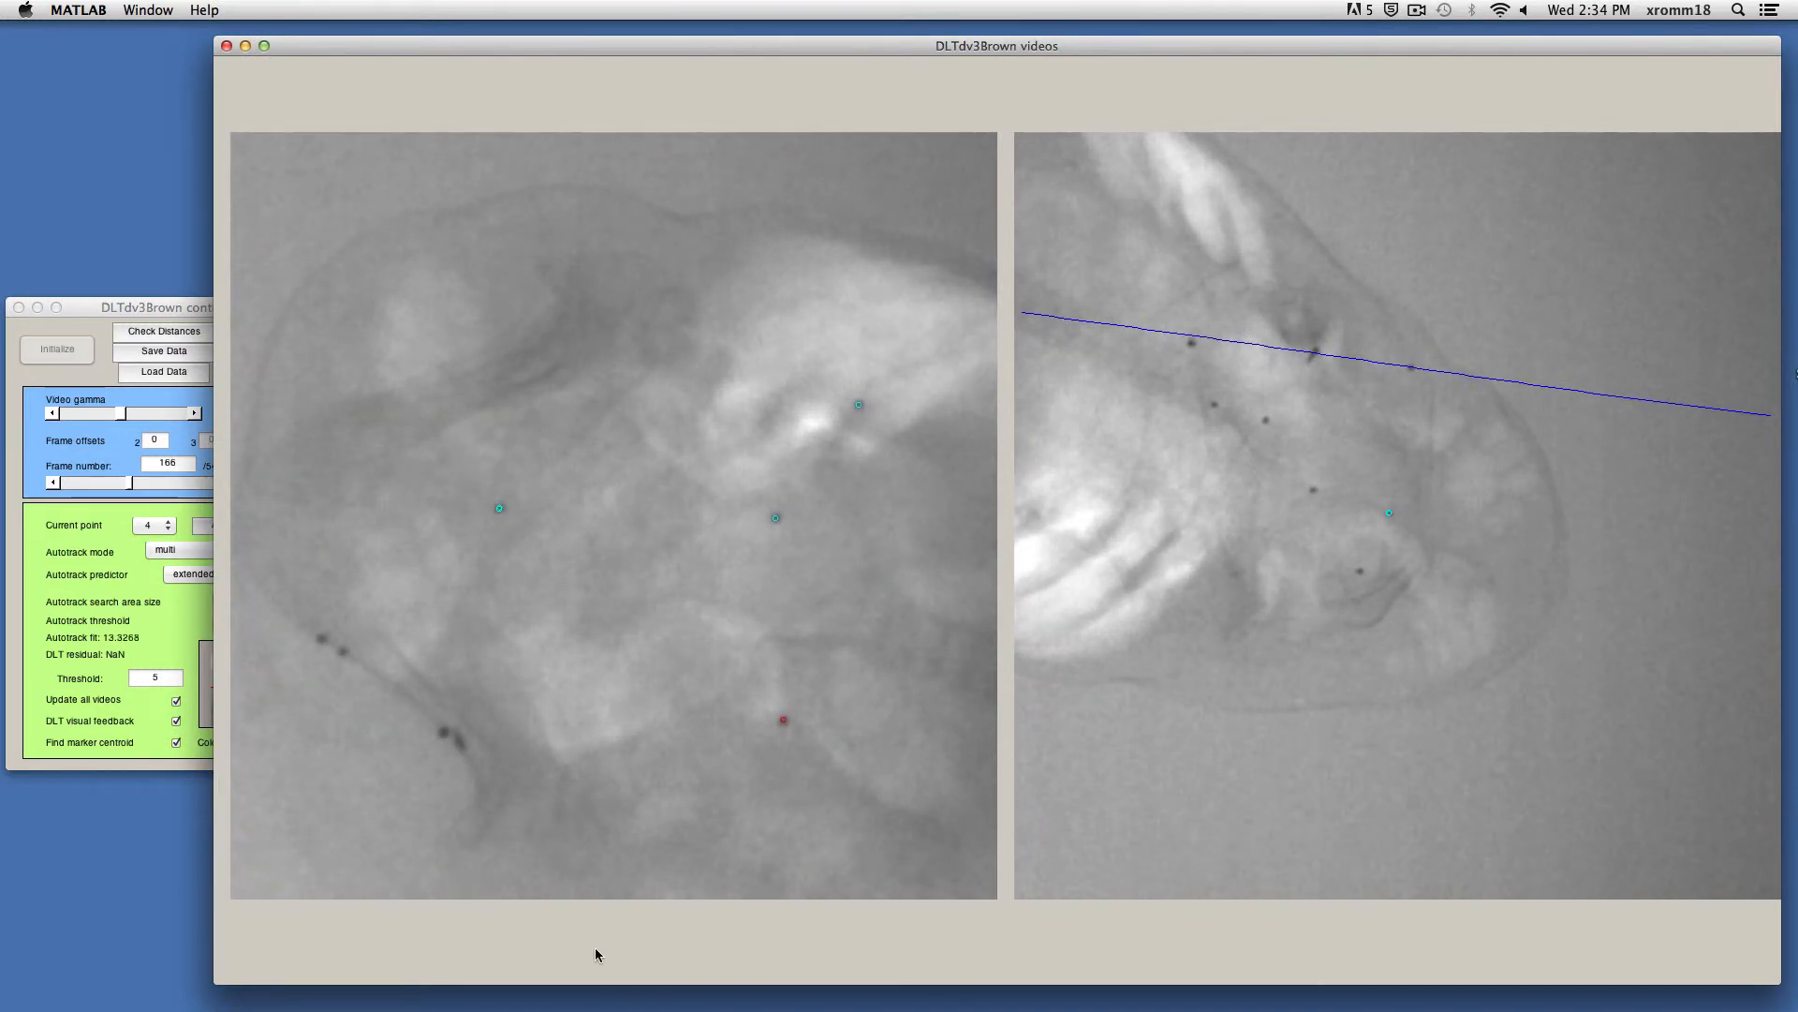
key(f)
key(f)
key(f)
key(f)
key(f)
key(f)
key(f)
key(f)
key(f)
key(f)
key(f)
key(f)
key(f)
key(f)
key(f)
key(f)
key(f)
key(f)
key(f)
key(f)
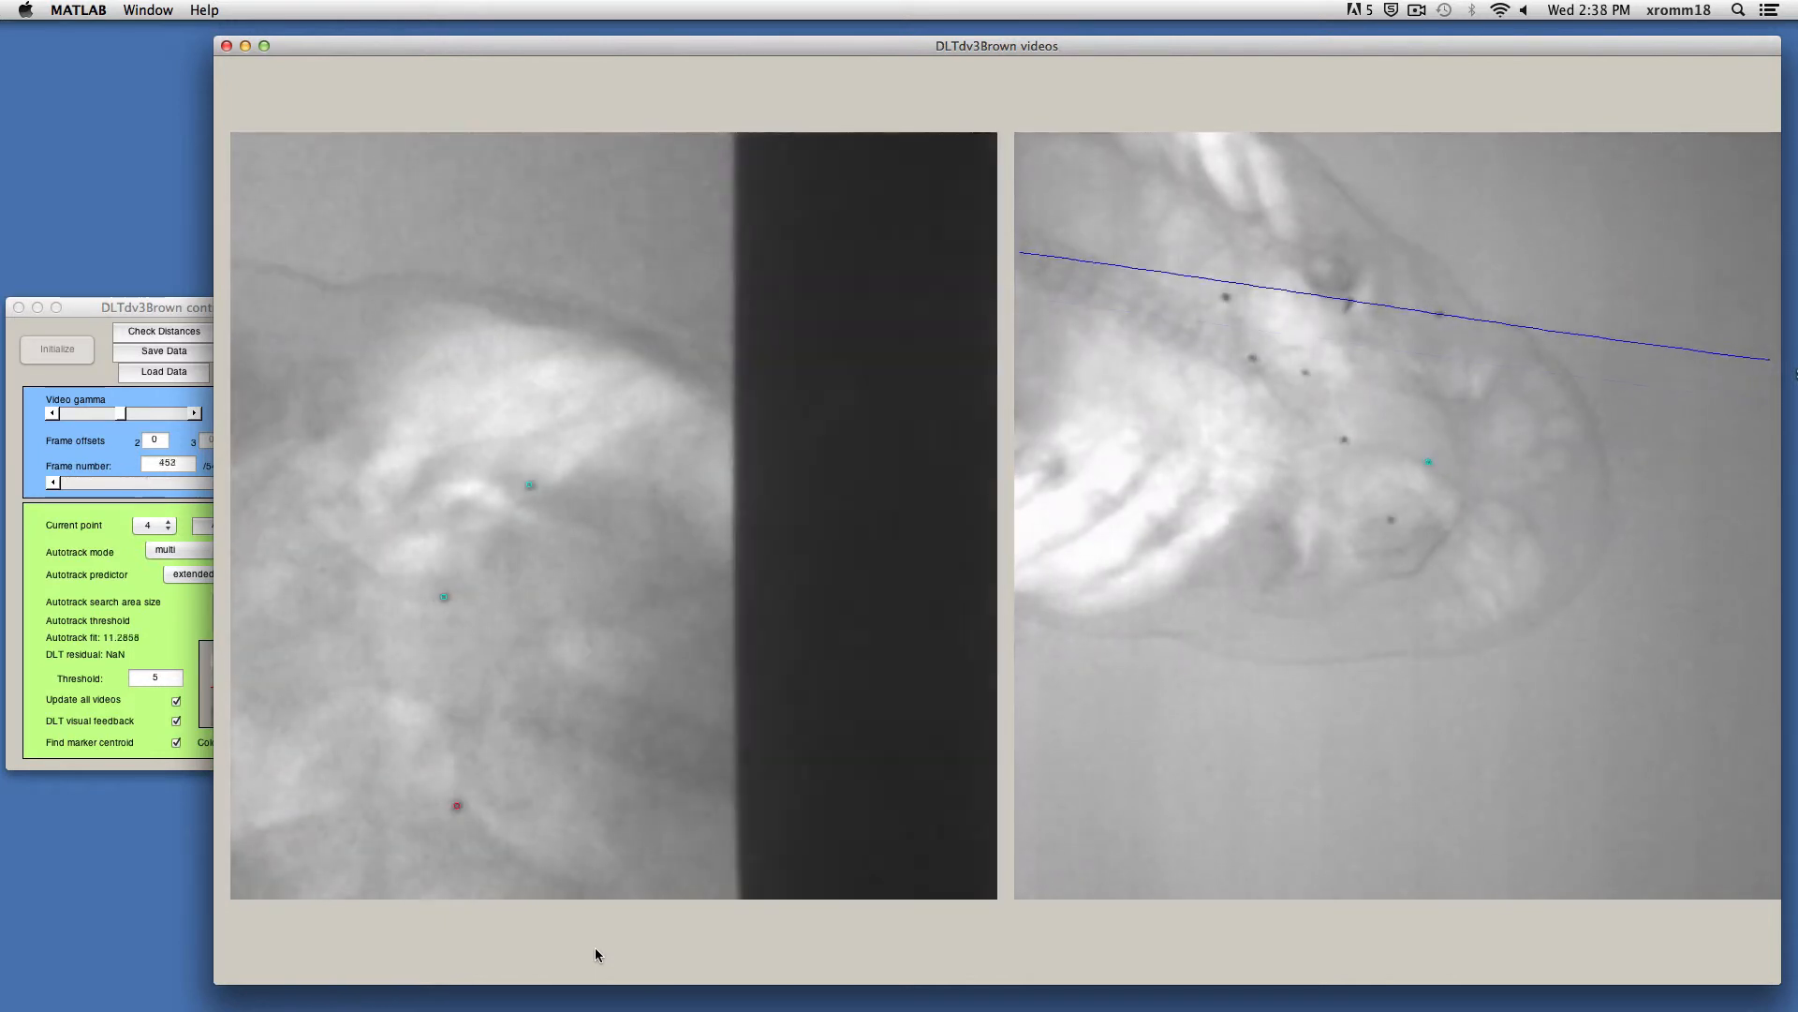
key(f)
key(f)
key(f)
key(f)
key(f)
key(f)
key(f)
key(f)
key(f)
key(f)
key(f)
key(f)
key(f)
key(f)
key(f)
key(f)
key(f)
key(f)
key(f)
key(f)
key(f)
key(f)
key(f)
key(f)
key(f)
key(f)
key(f)
key(f)
key(f)
key(f)
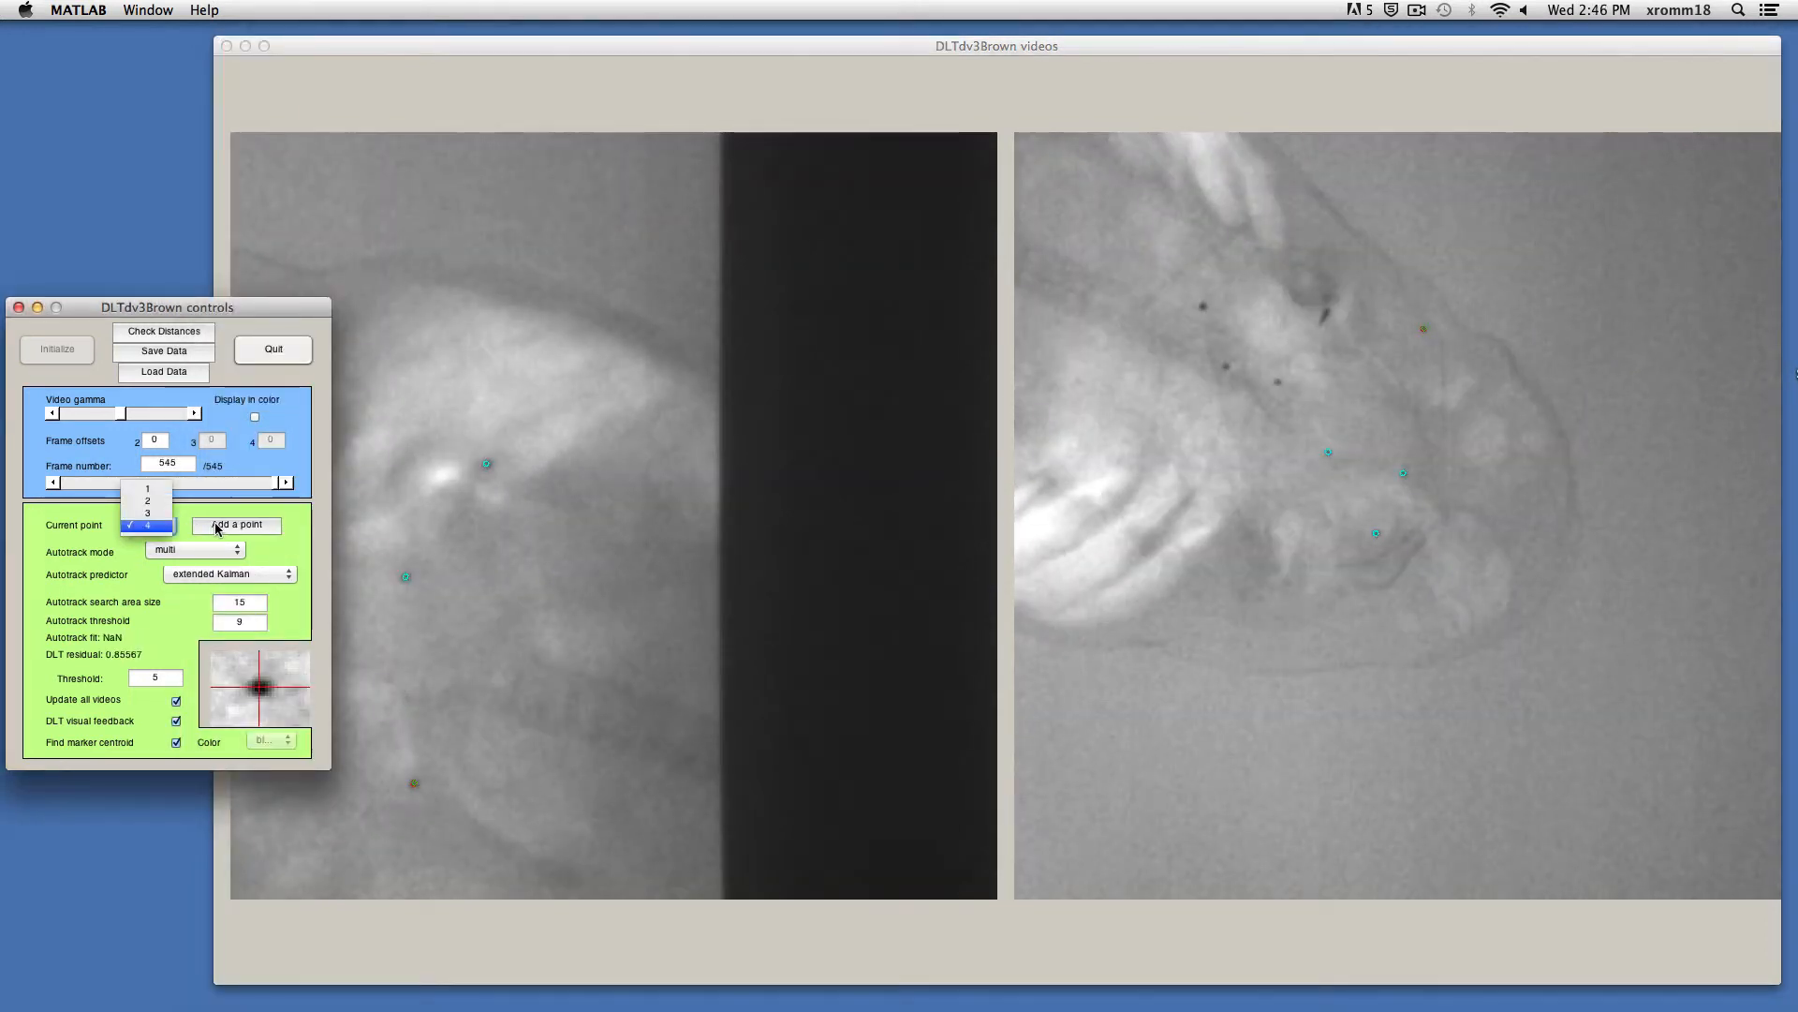
Add point 5, enlarge the jaw markers in the camera 1 view, and set the autotrack mode to automatic.
click(472, 560)
key(minus)
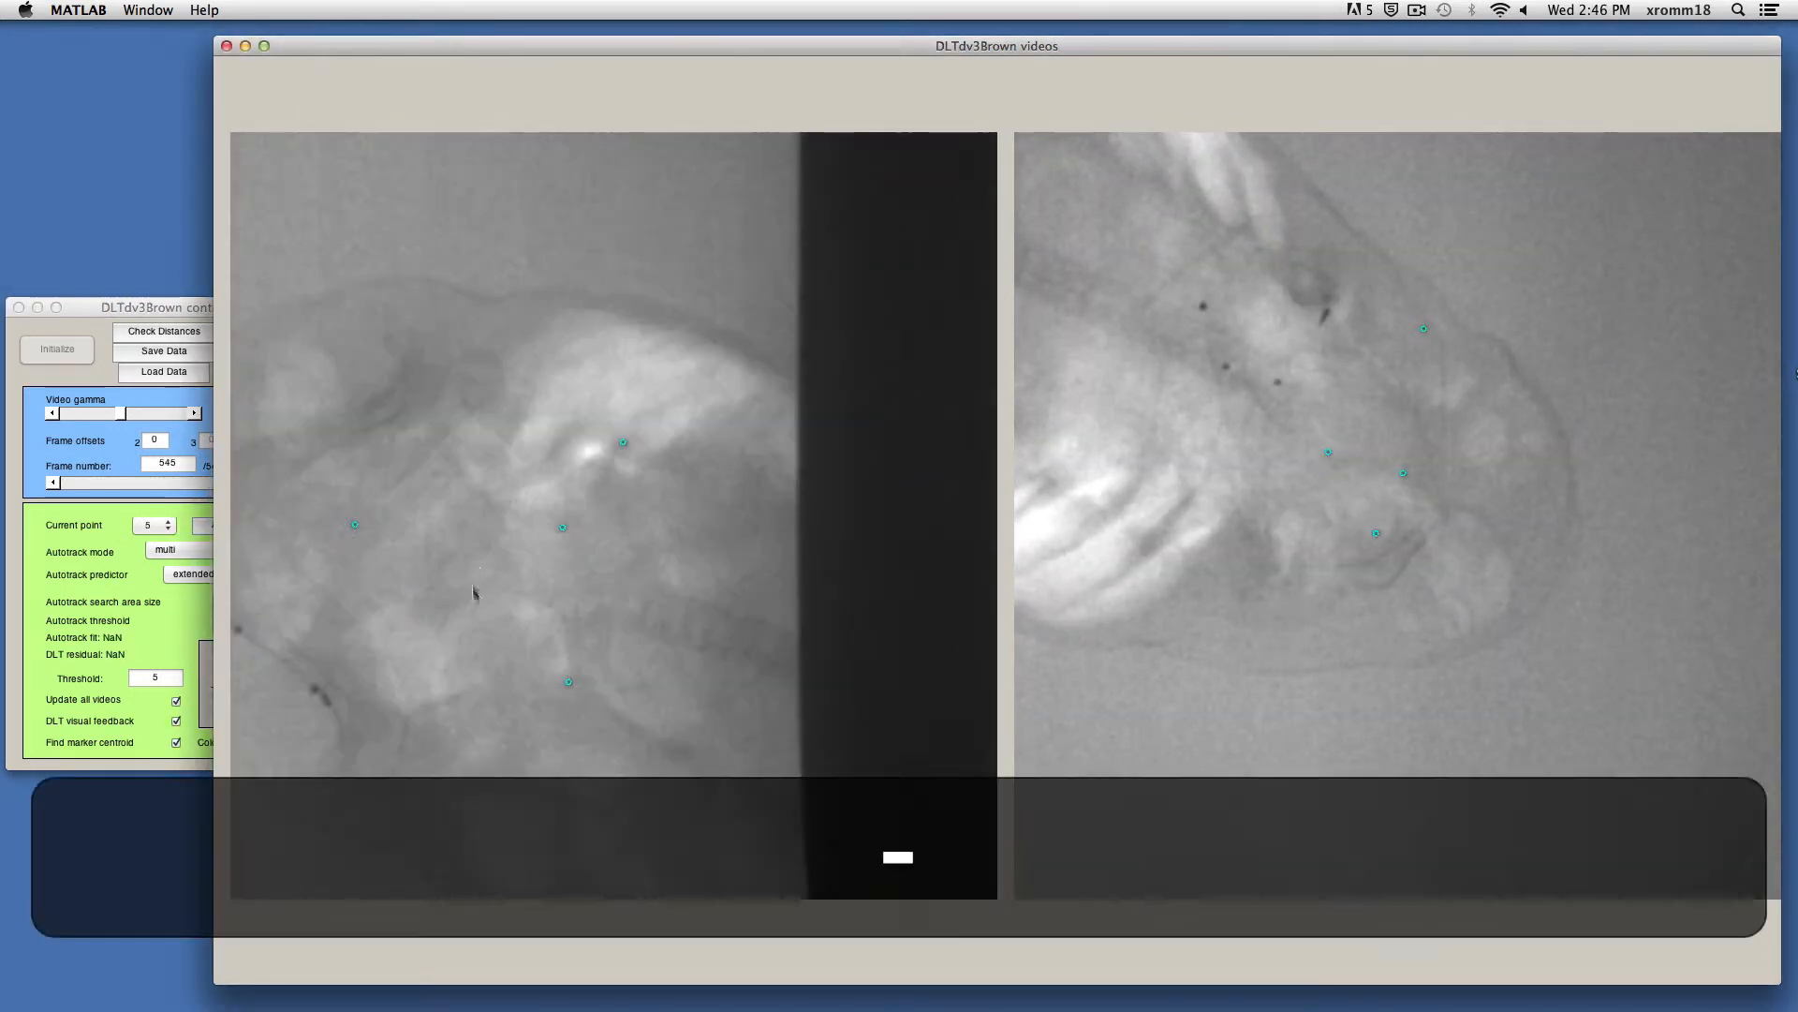
key(equal)
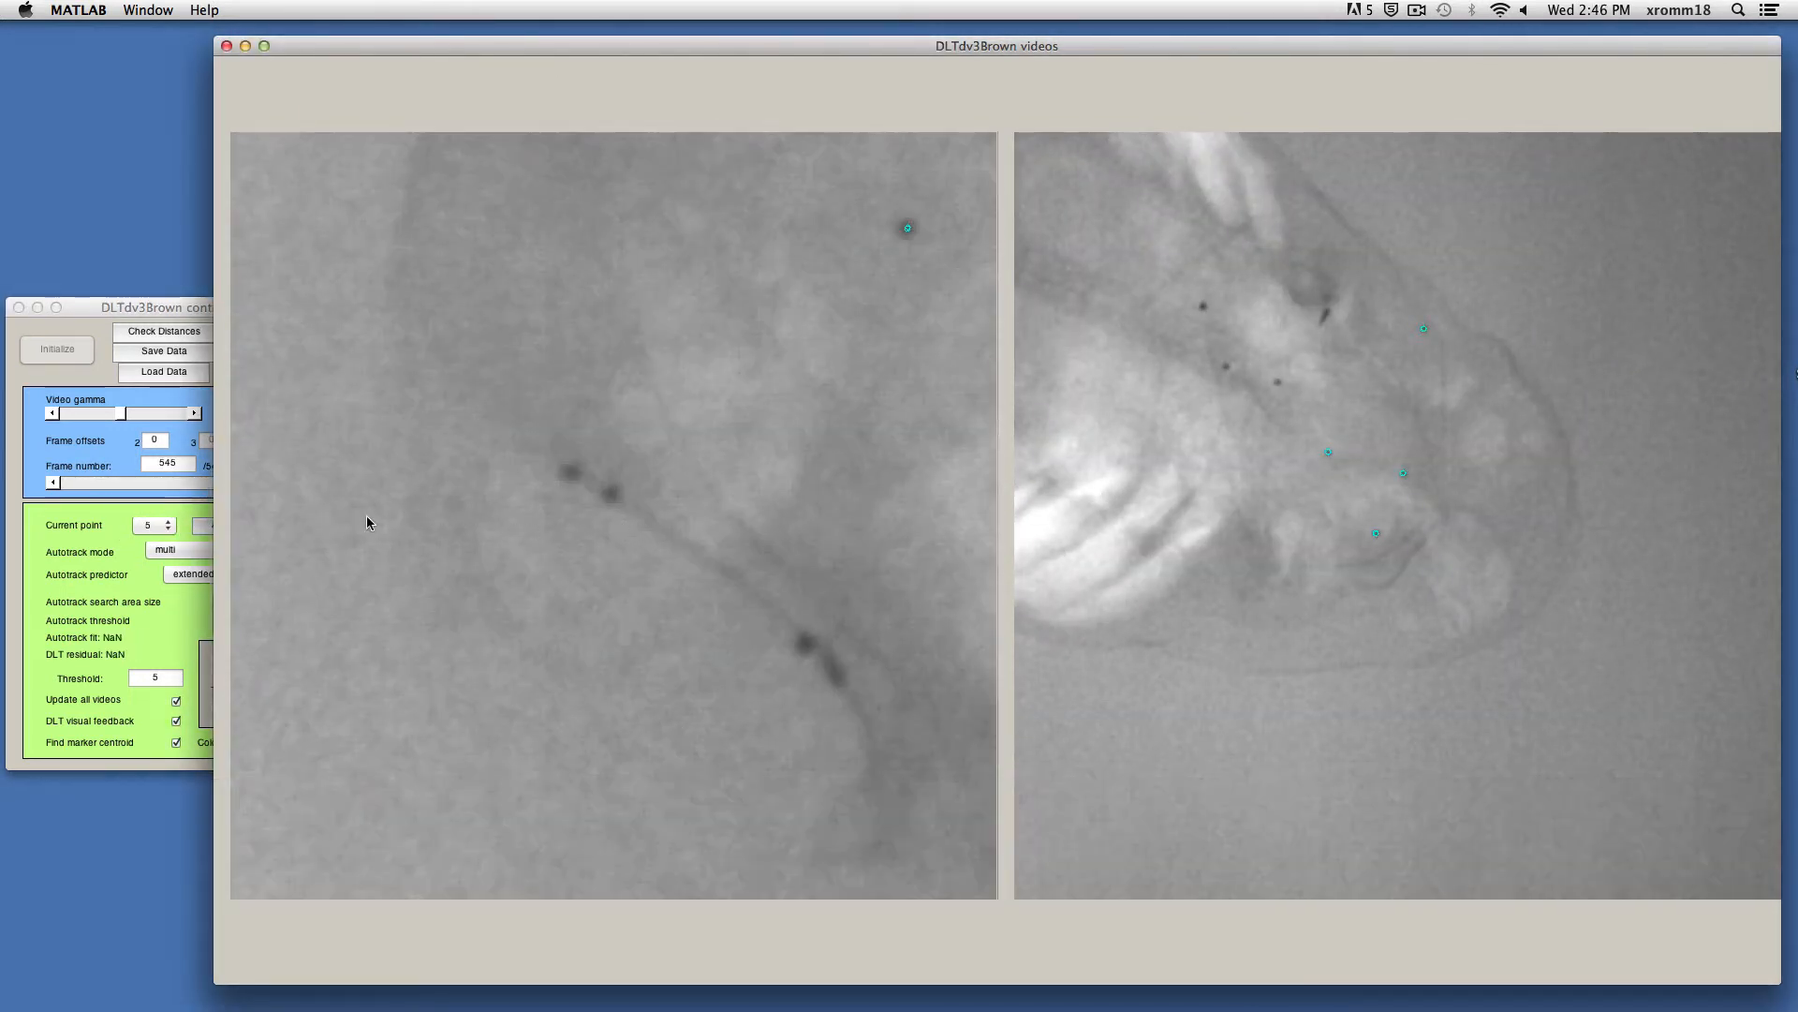
click(187, 551)
click(177, 525)
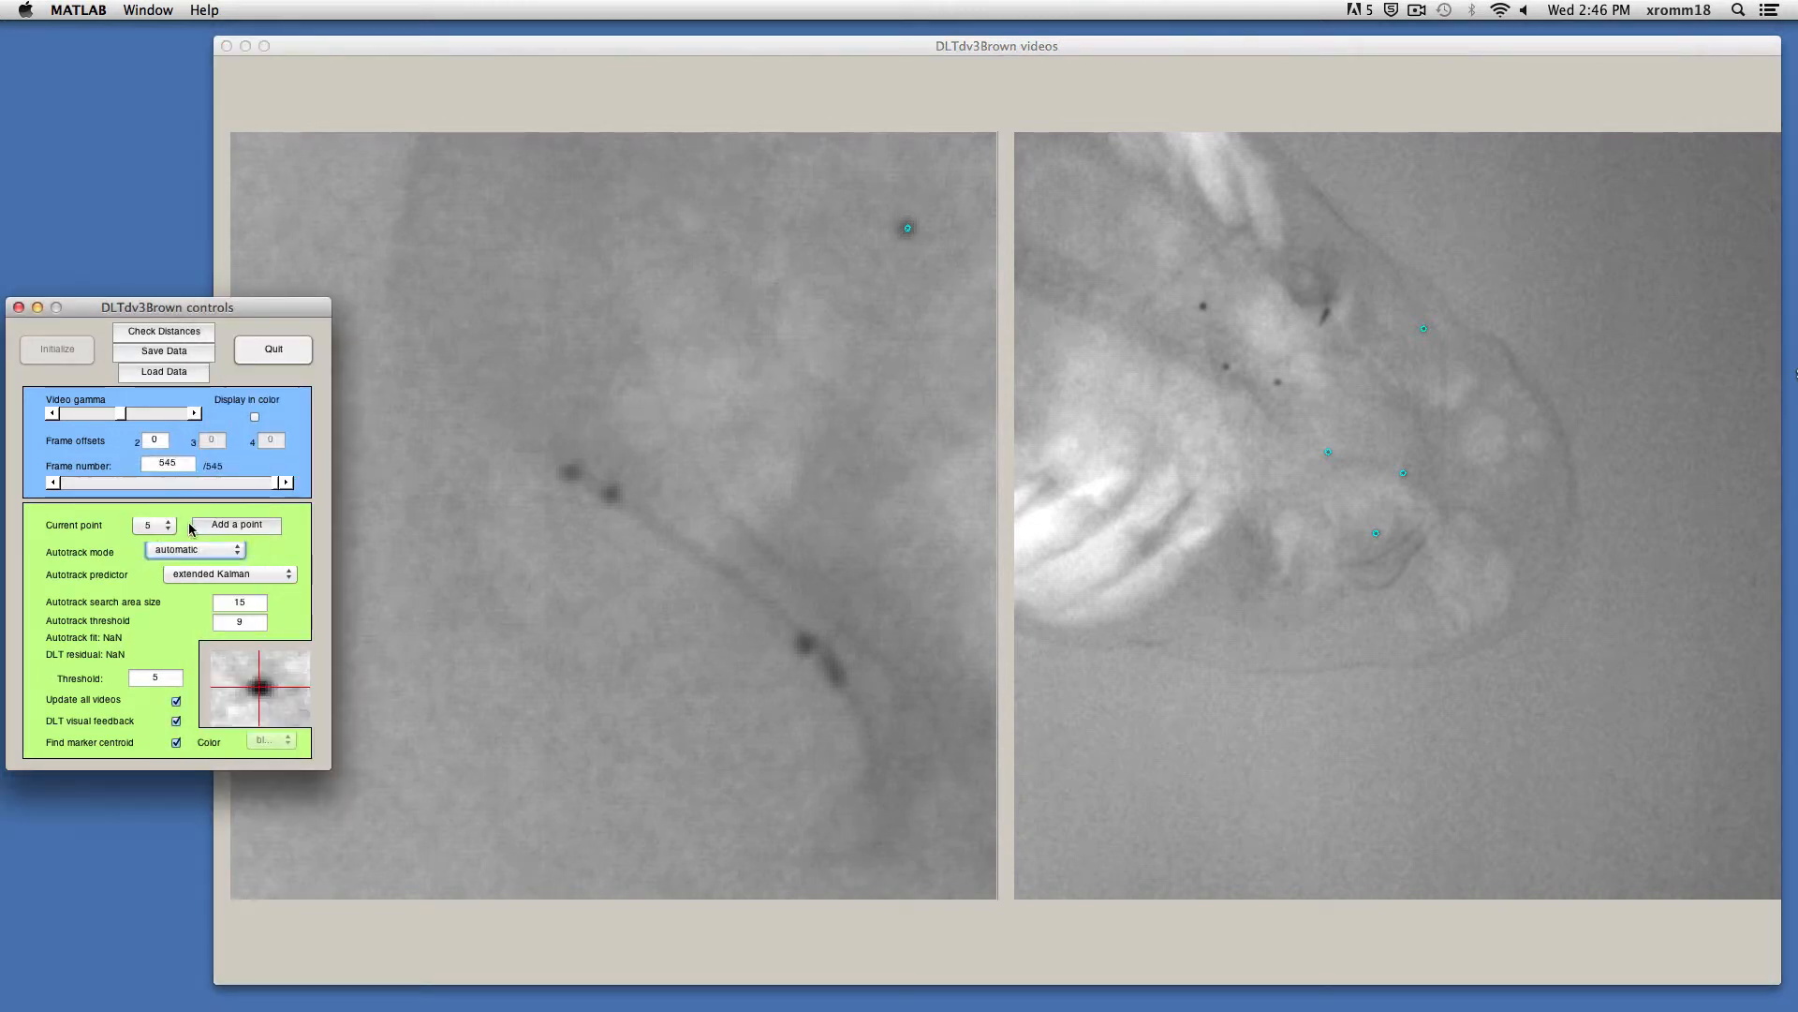
Go to frame 148, track point 5 automatically in the camera 1 view, and turn autotracking off at frame 224.
click(152, 466)
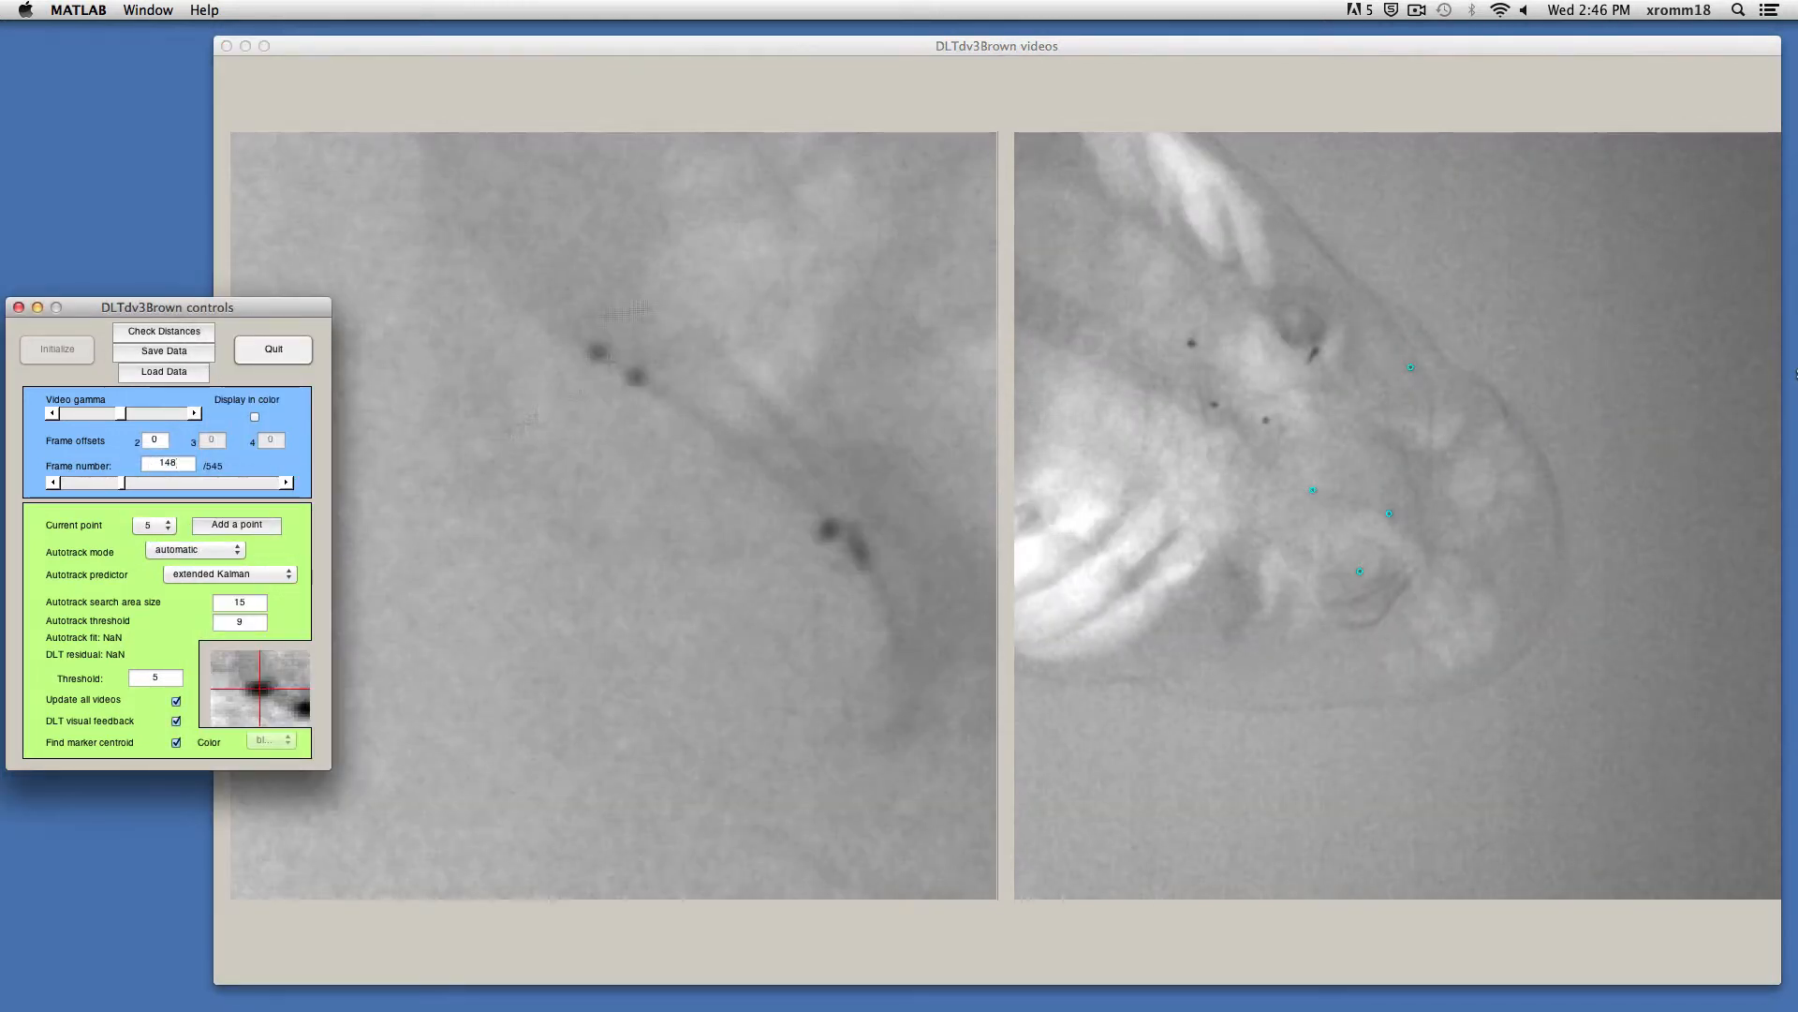
click(526, 125)
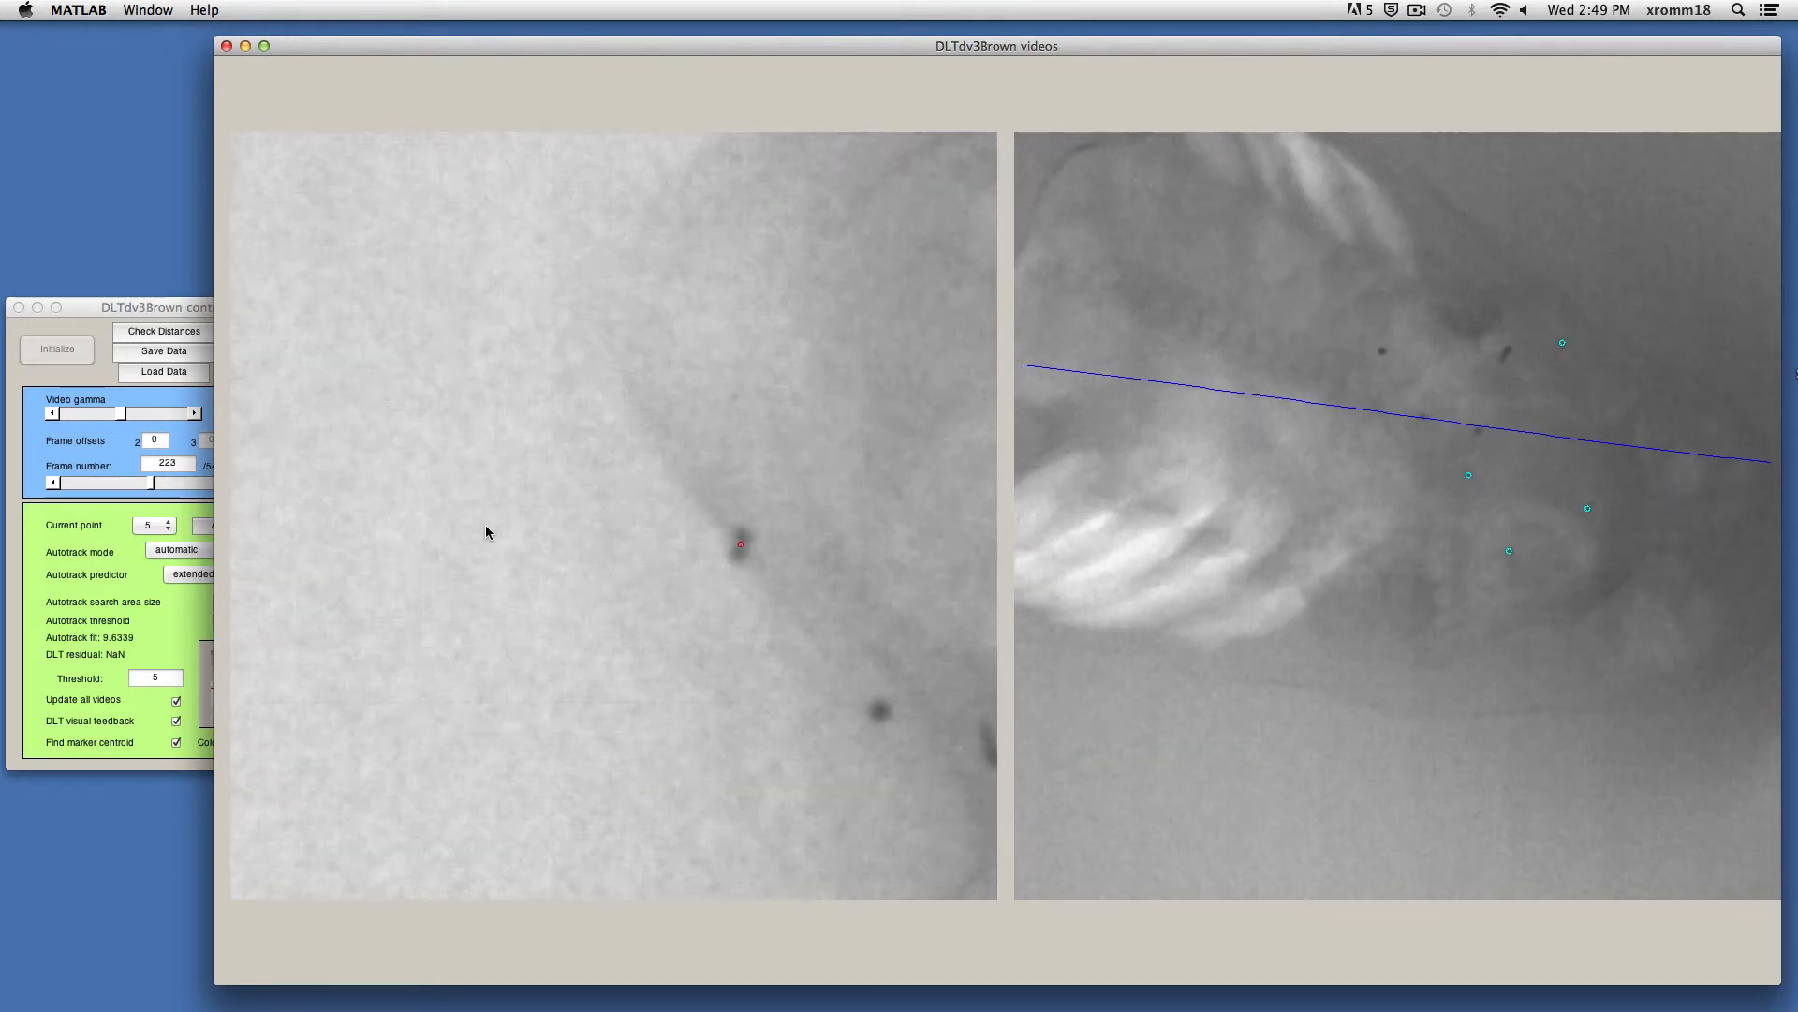
key(x)
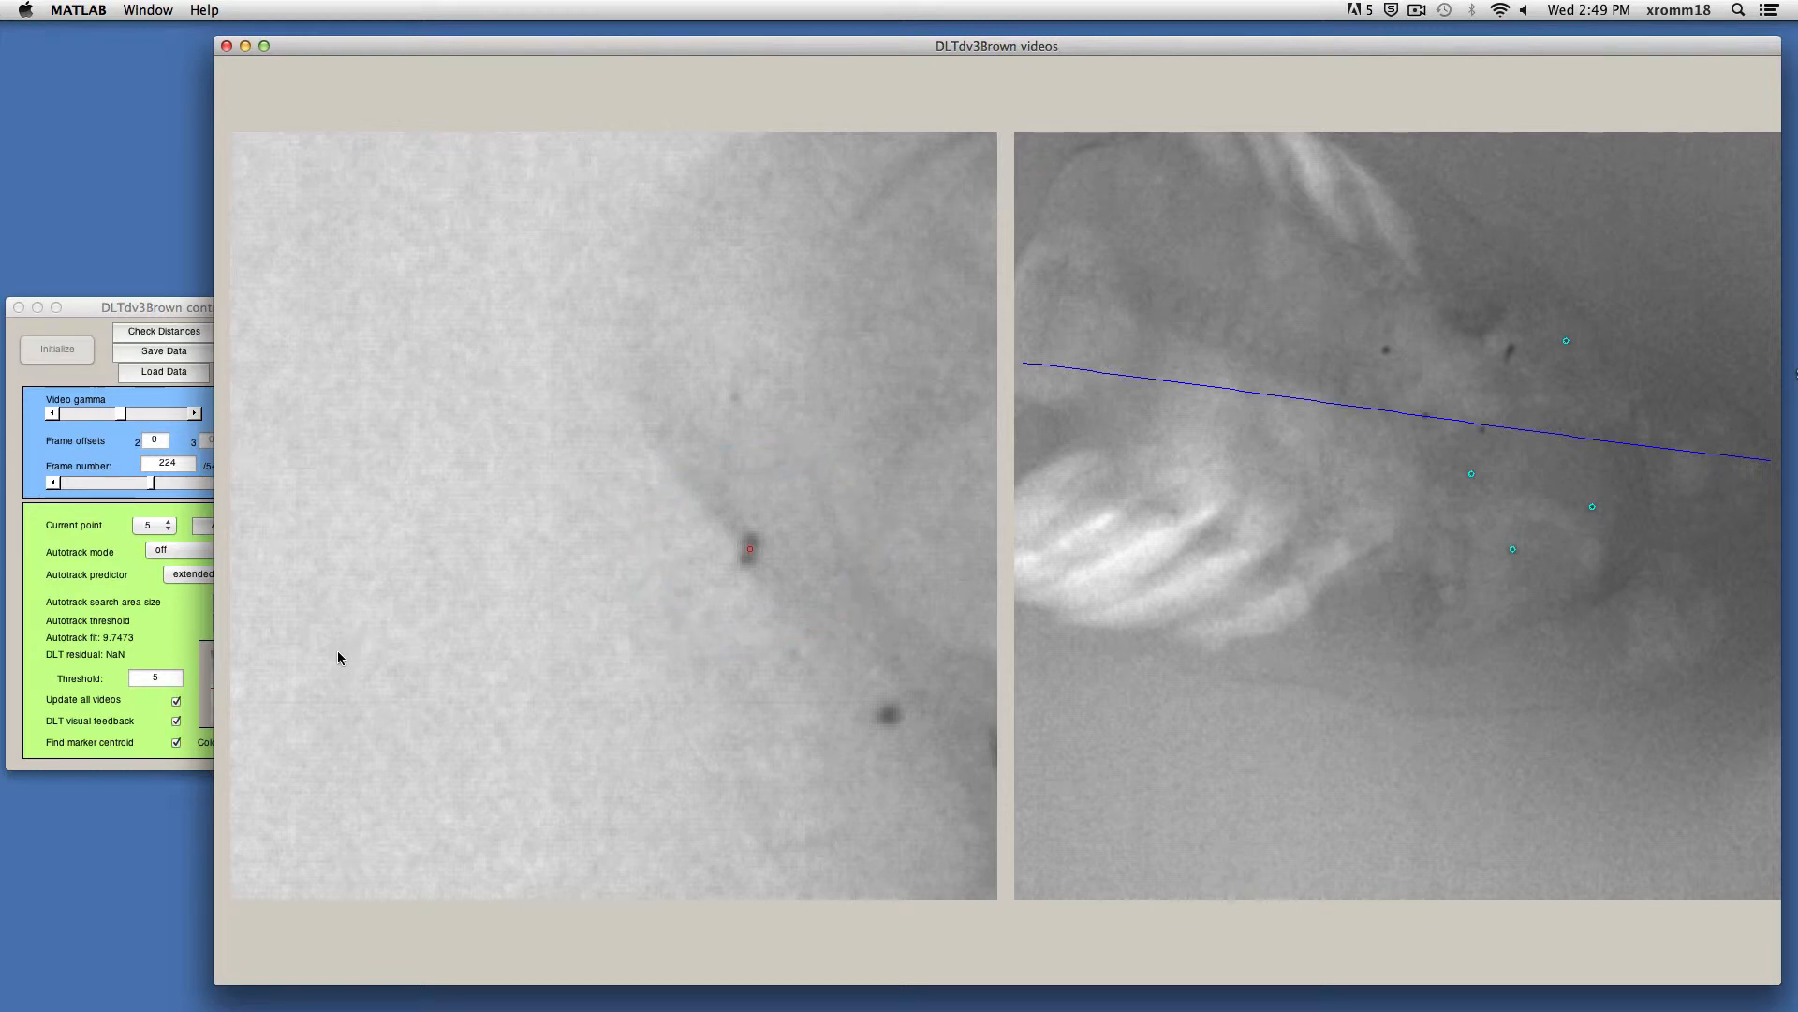
Disable marker centroid finding and place point 5 manually, frame by frame from frame 224, on the overlapping markers in the camera 1 view.
click(176, 742)
key(equal)
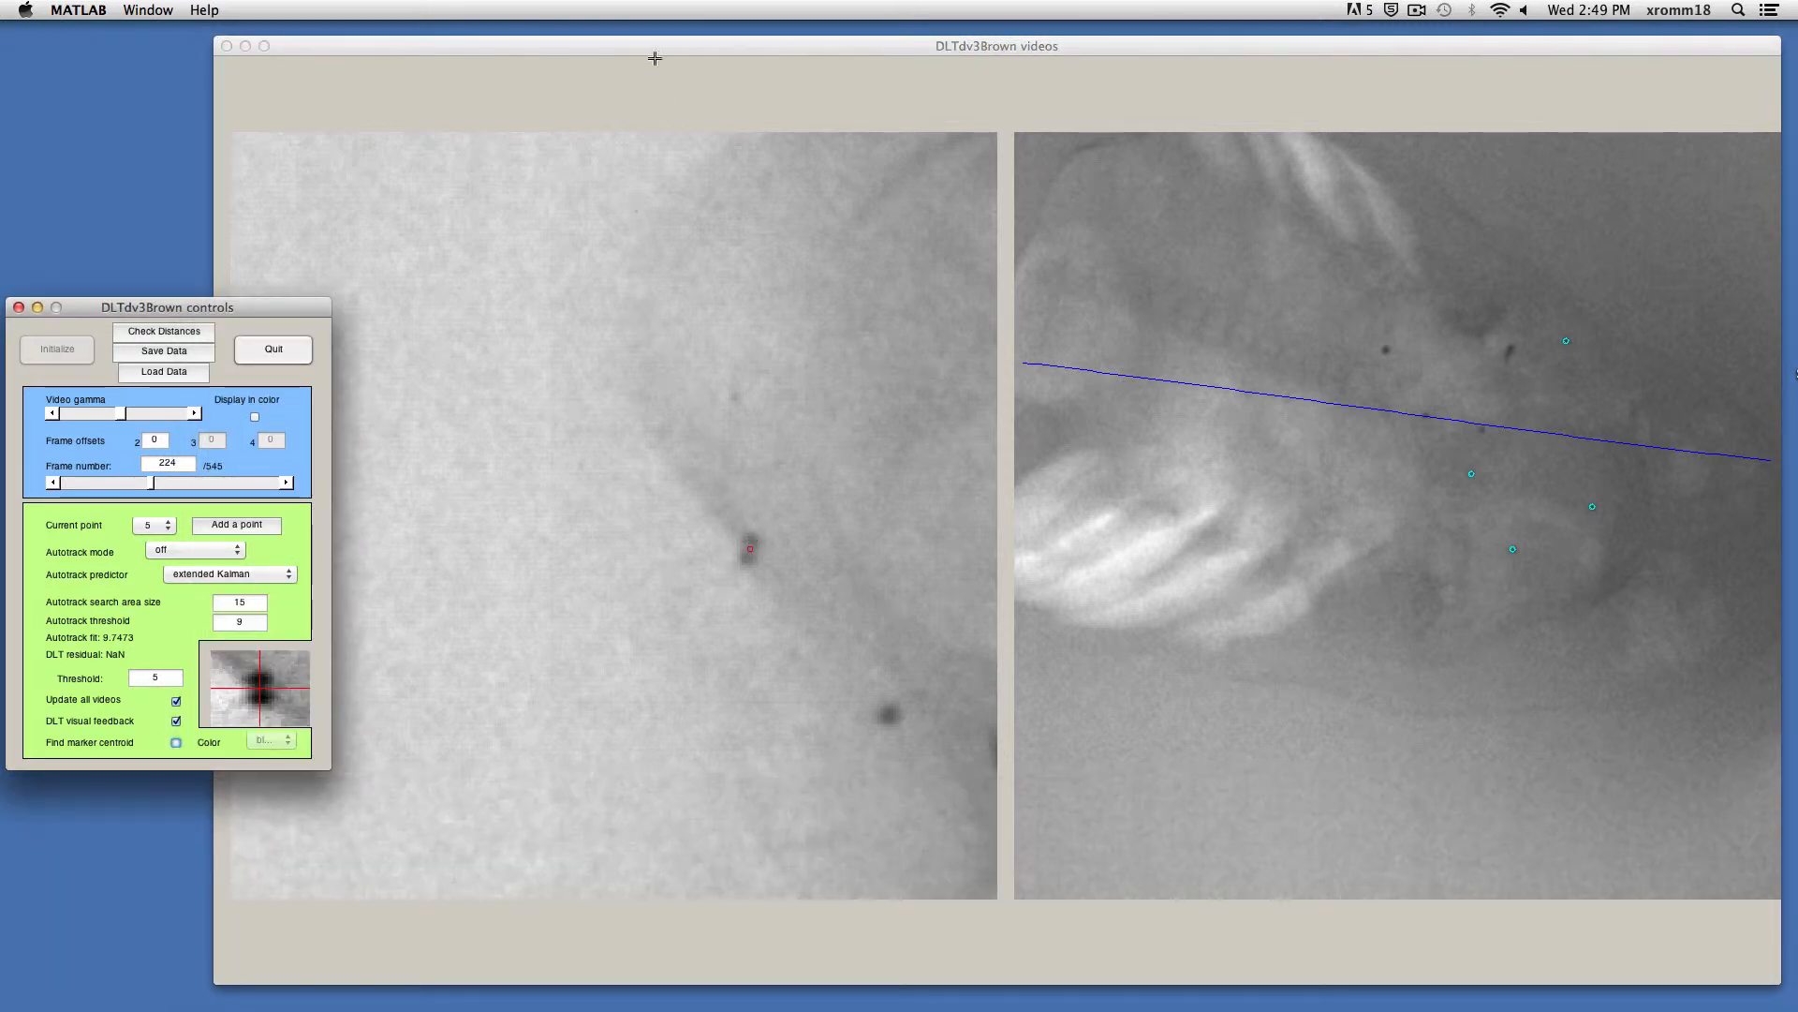
click(653, 101)
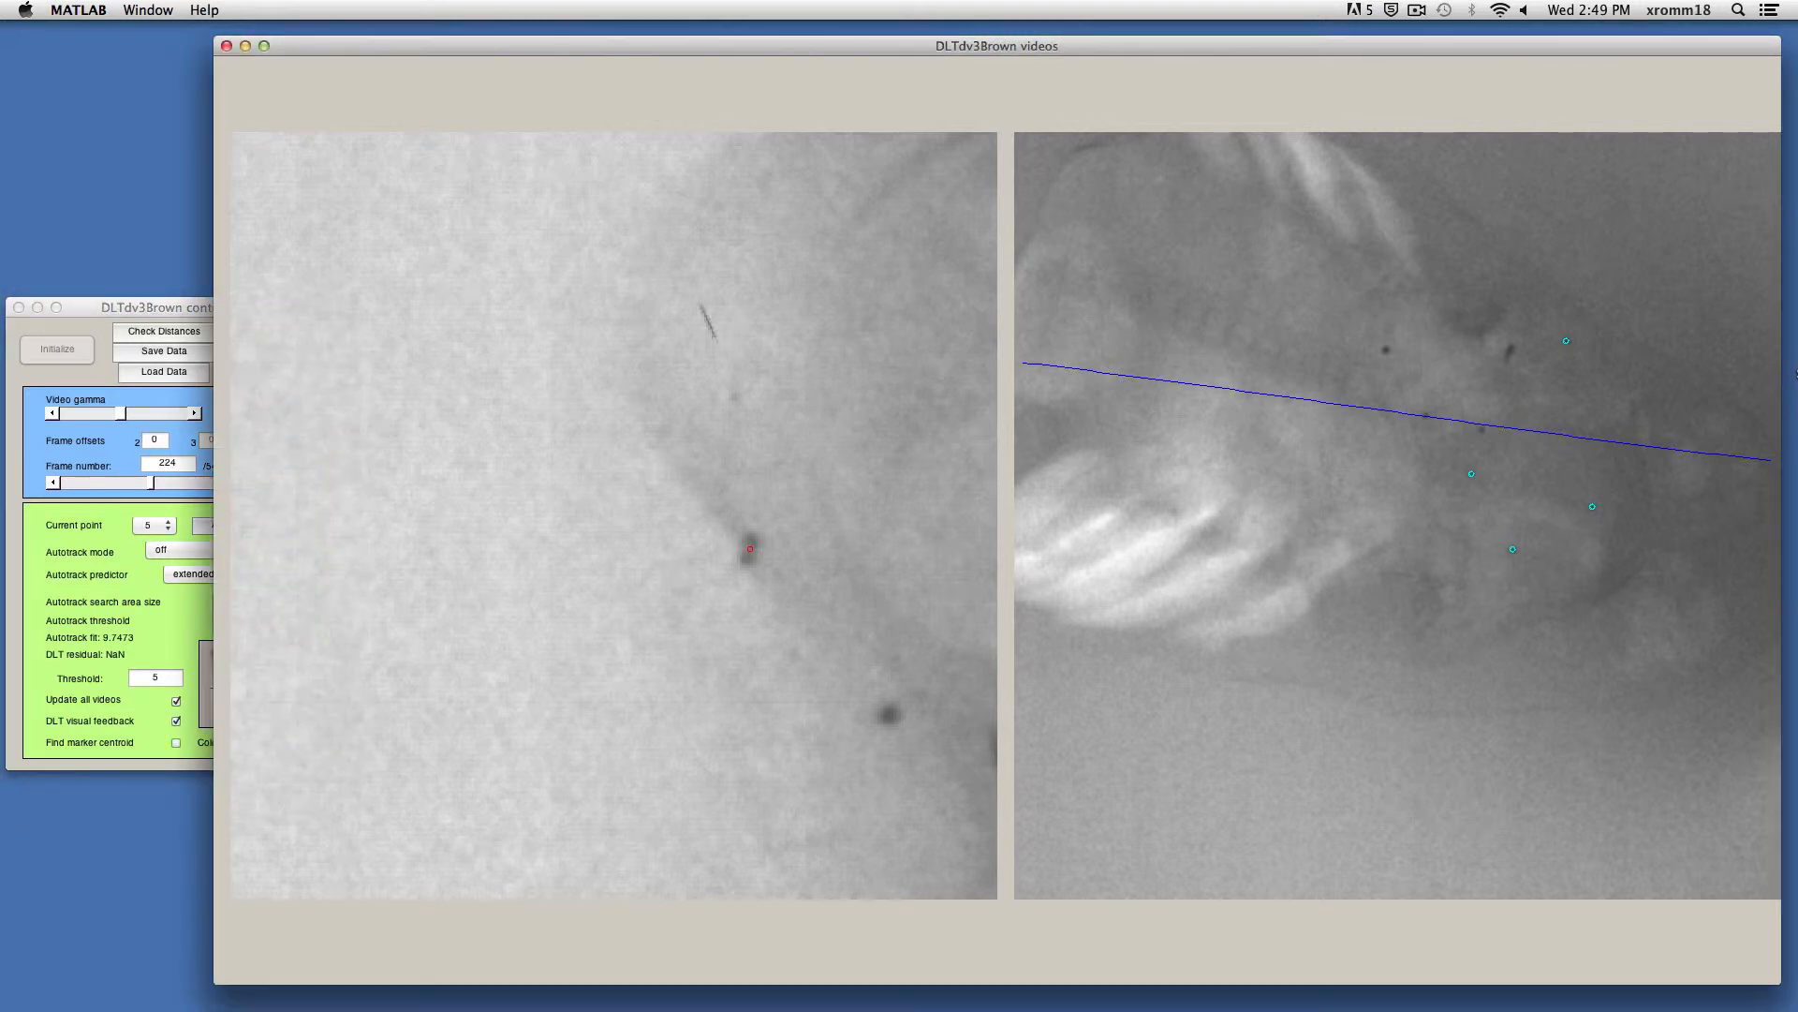
key(=)
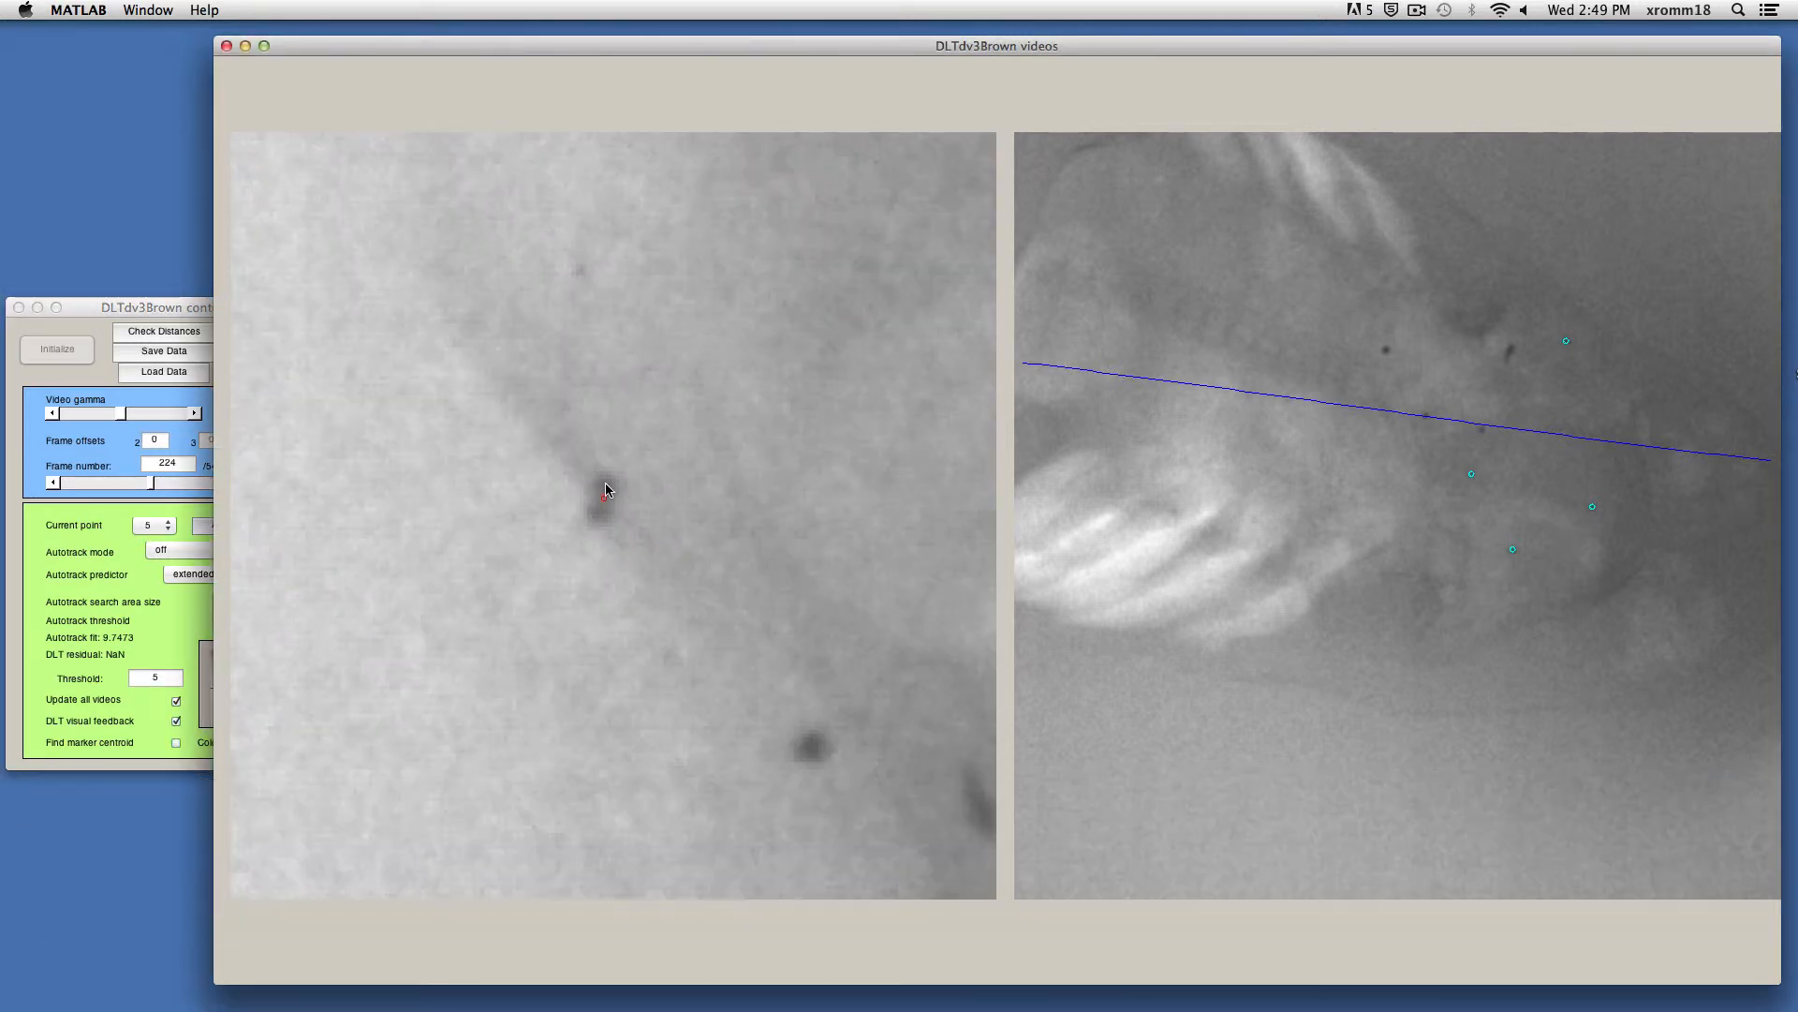
click(605, 487)
key(f)
key(f)
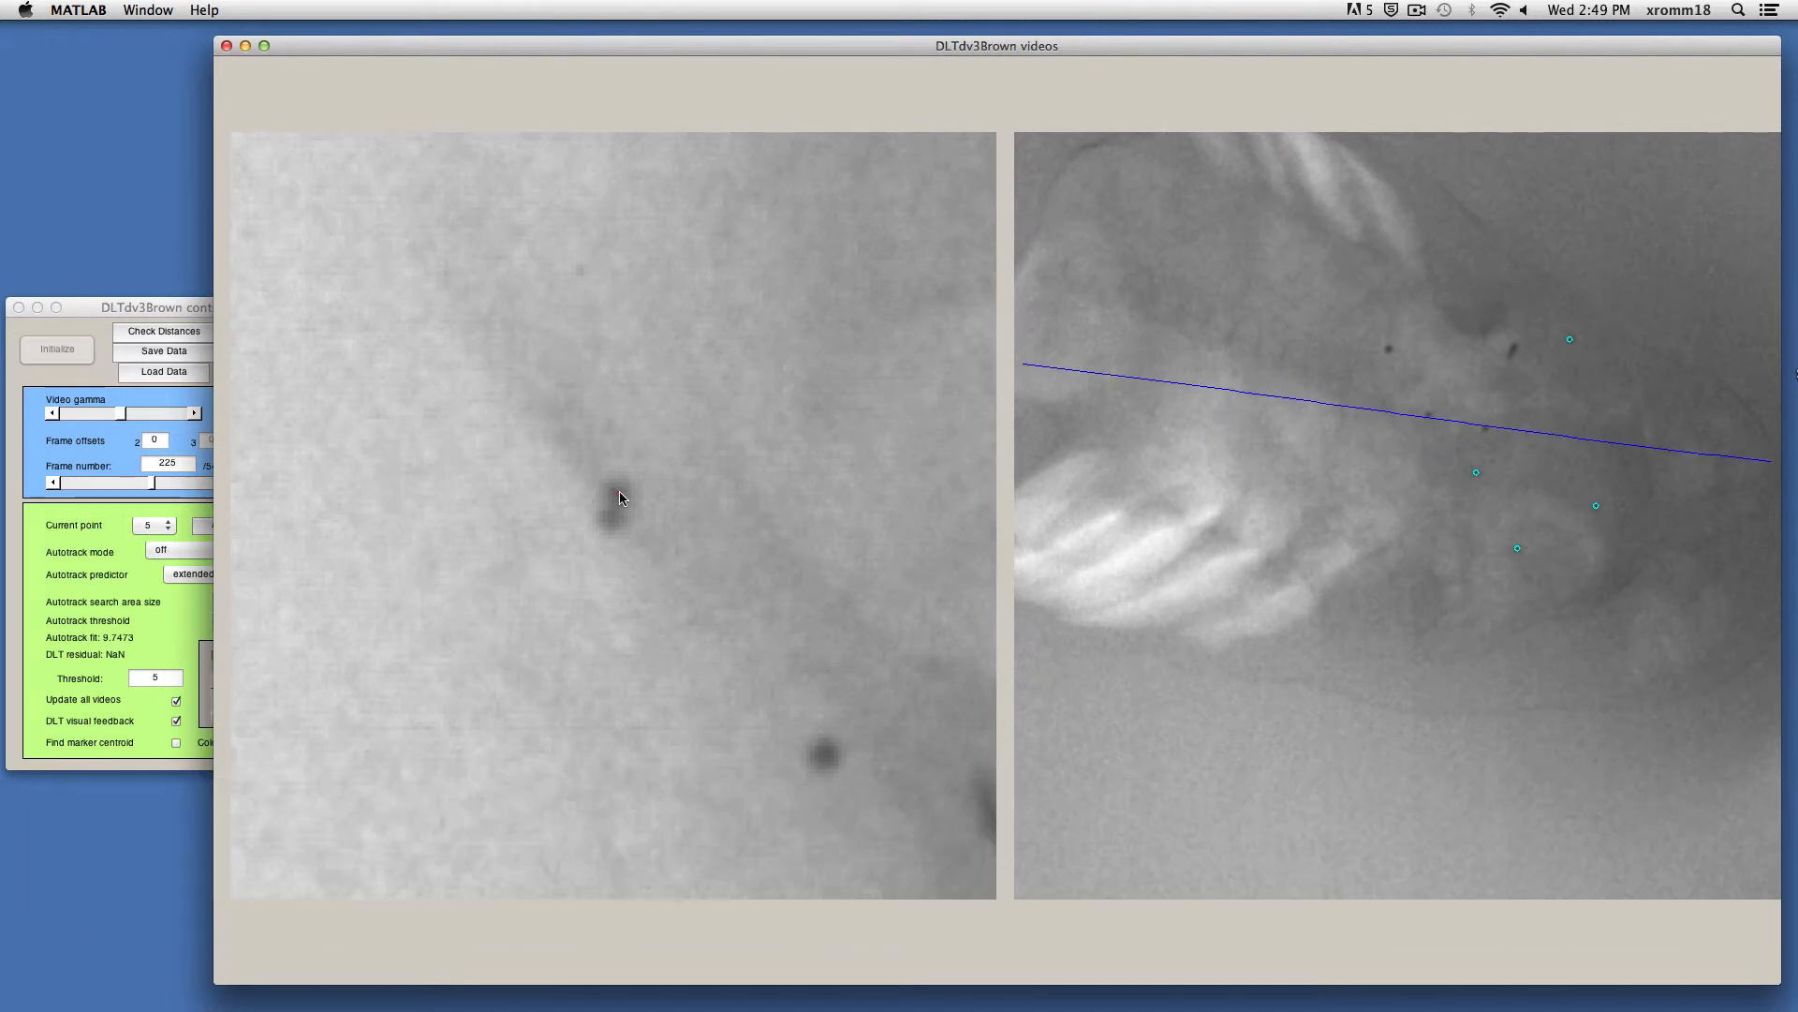
key(f)
key(f)
key(=)
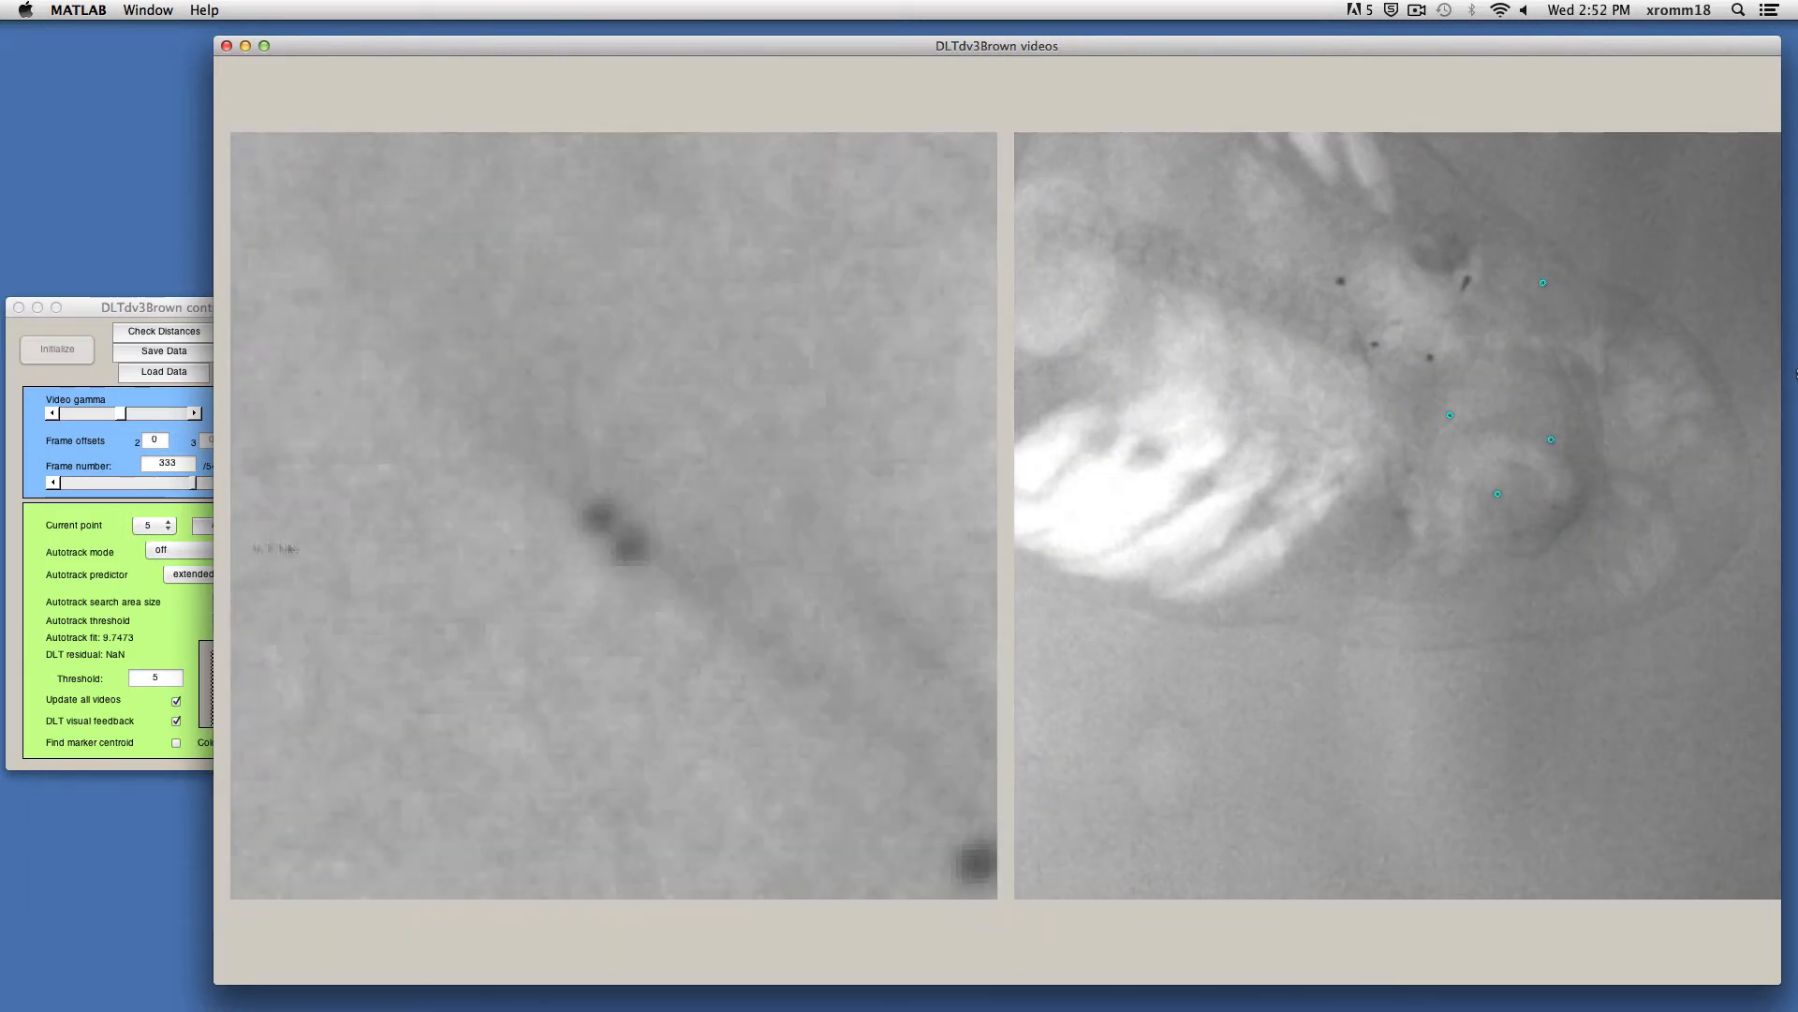
Track point 5 with the semiautomatic mode in the camera 1 view up to frame 348.
key(f)
key(f)
key(f)
key(f)
key(f)
key(f)
key(f)
key(f)
key(f)
key(f)
key(f)
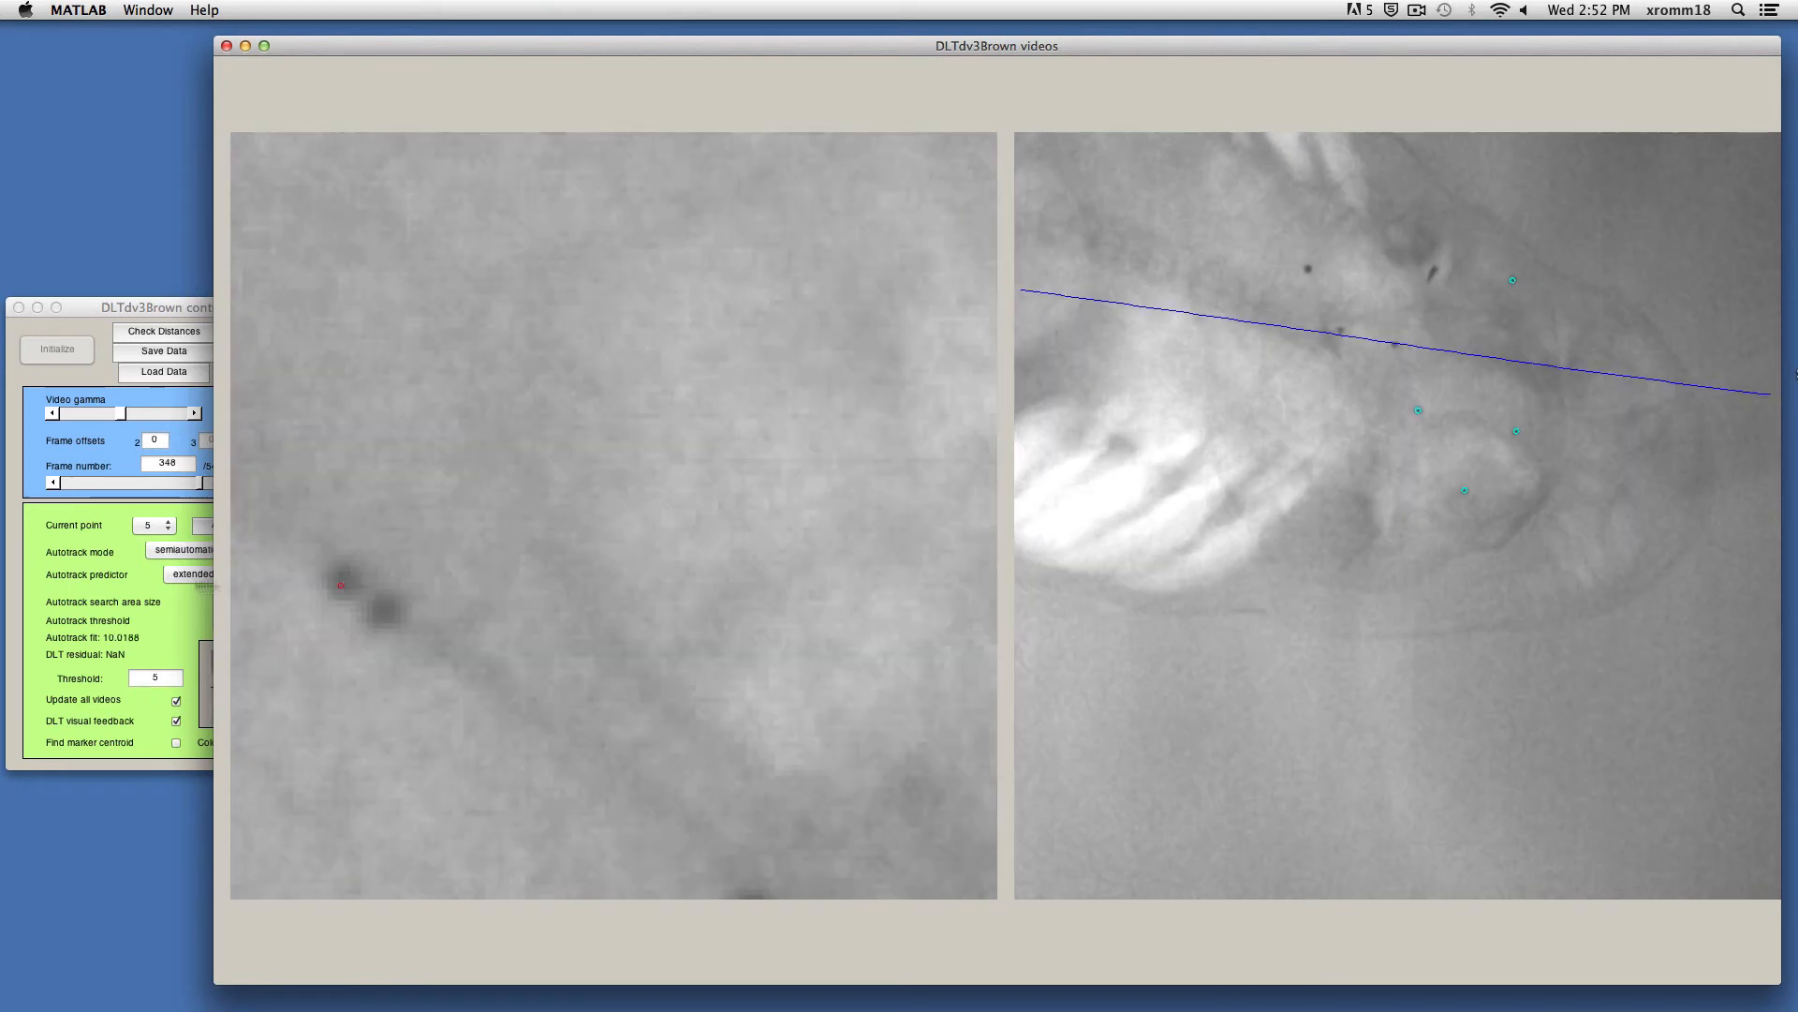
Switch the autotrack mode to automatic and continue tracking point 5 from its marker in the camera 1 view at frame 348.
click(191, 553)
click(191, 574)
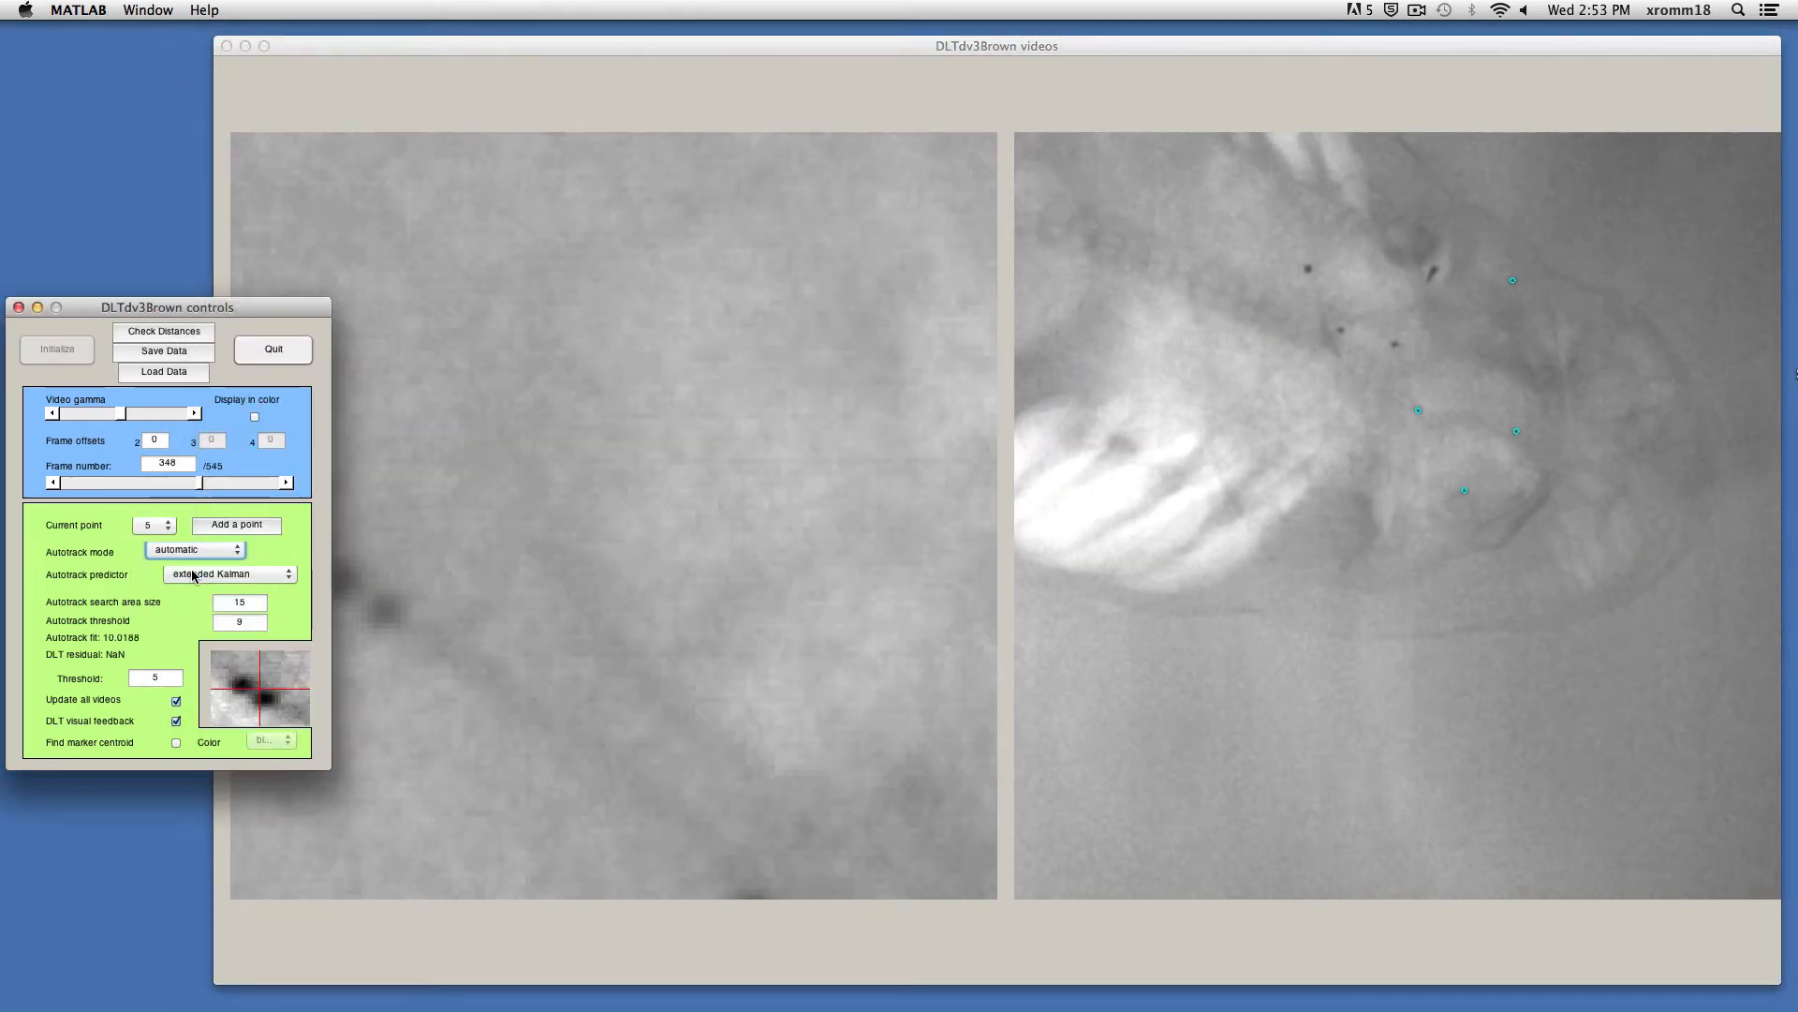
click(341, 578)
key(f)
key(f)
key(f)
key(f)
key(f)
key(f)
key(f)
key(f)
key(f)
key(f)
key(f)
key(f)
key(f)
key(f)
key(f)
key(f)
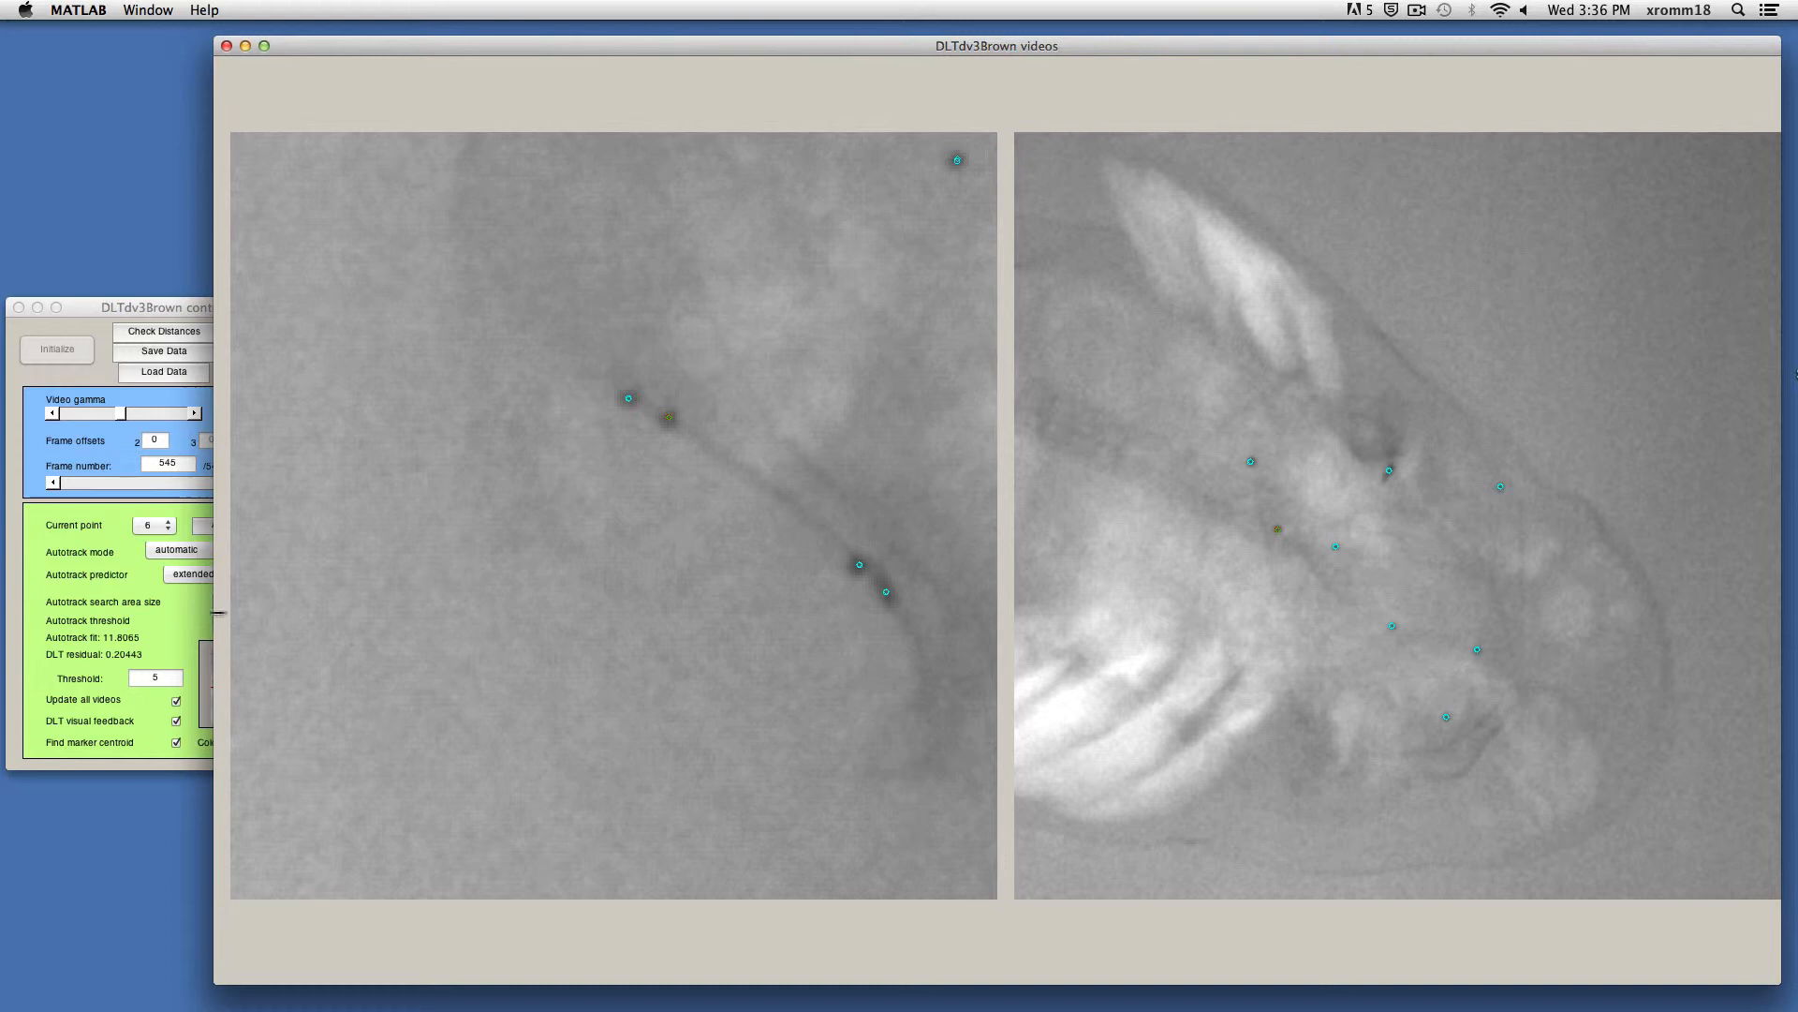
Narrow the videos window to uncover the controls and go back to frame 209.
drag(218, 613, 329, 612)
drag(278, 482, 146, 482)
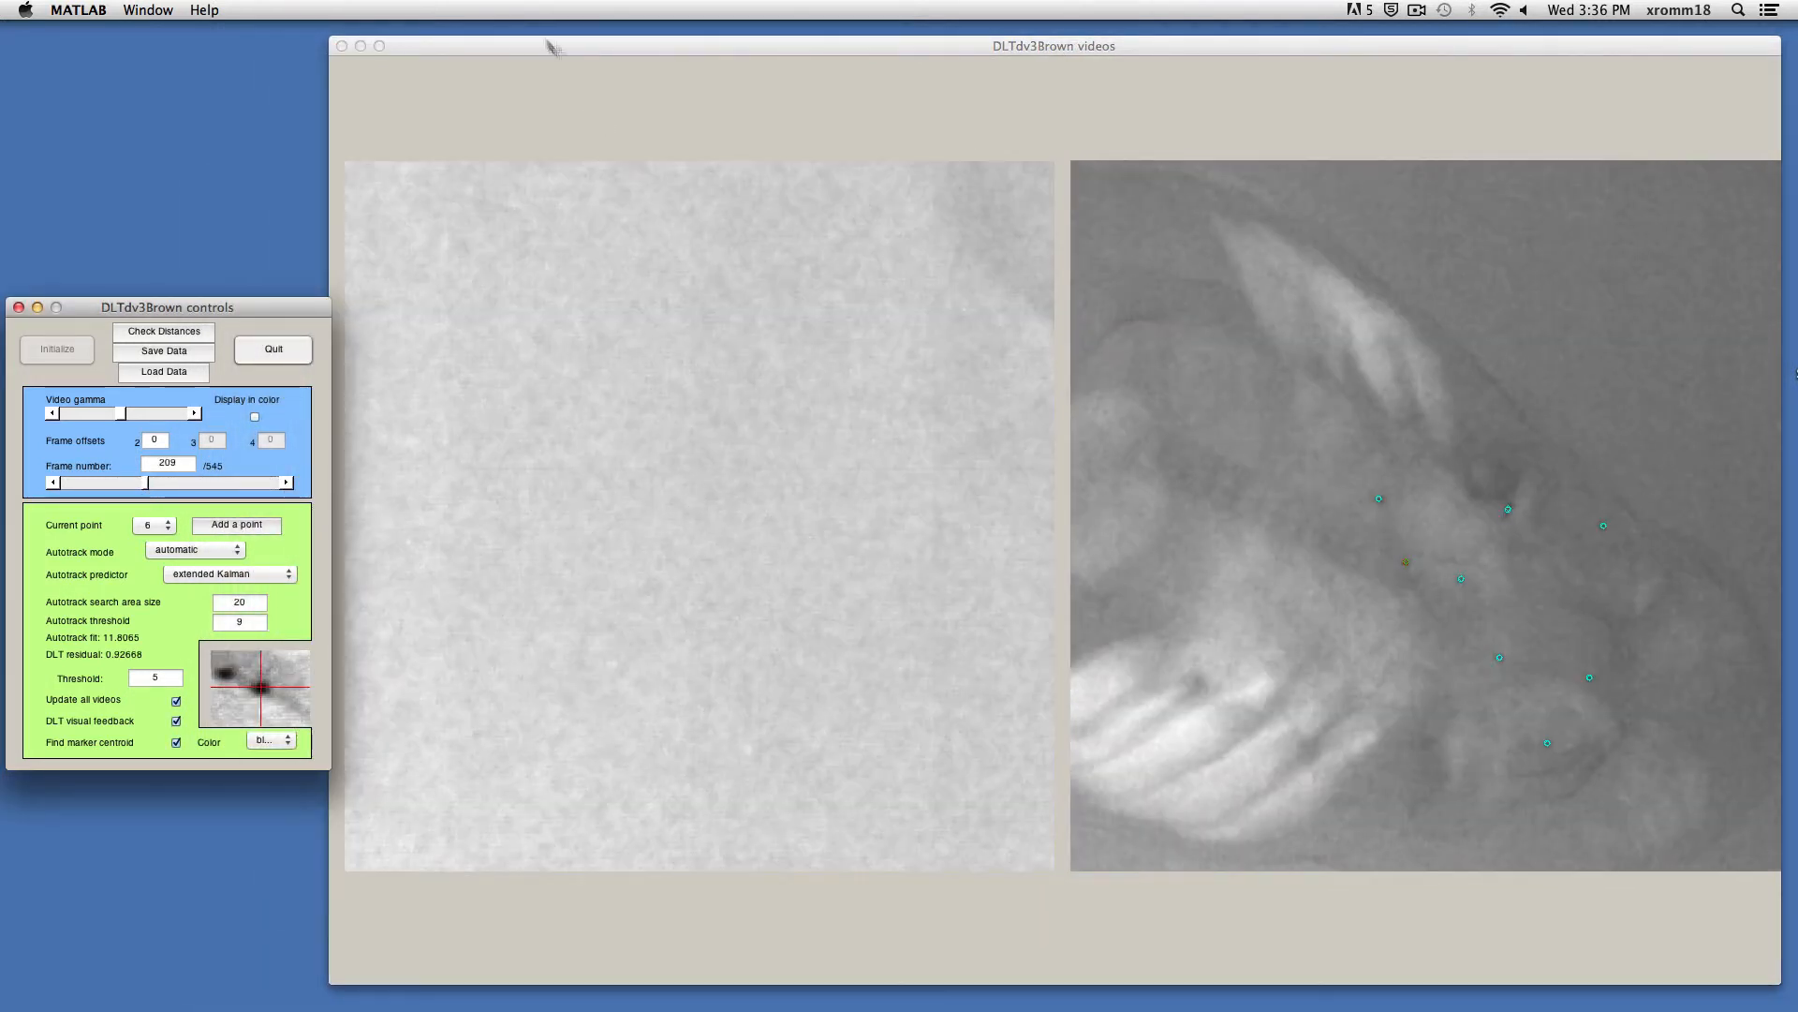
Check point 6 frame by frame in the camera 1 view from frame 209 to frame 217.
click(655, 429)
key(f)
key(f)
key(f)
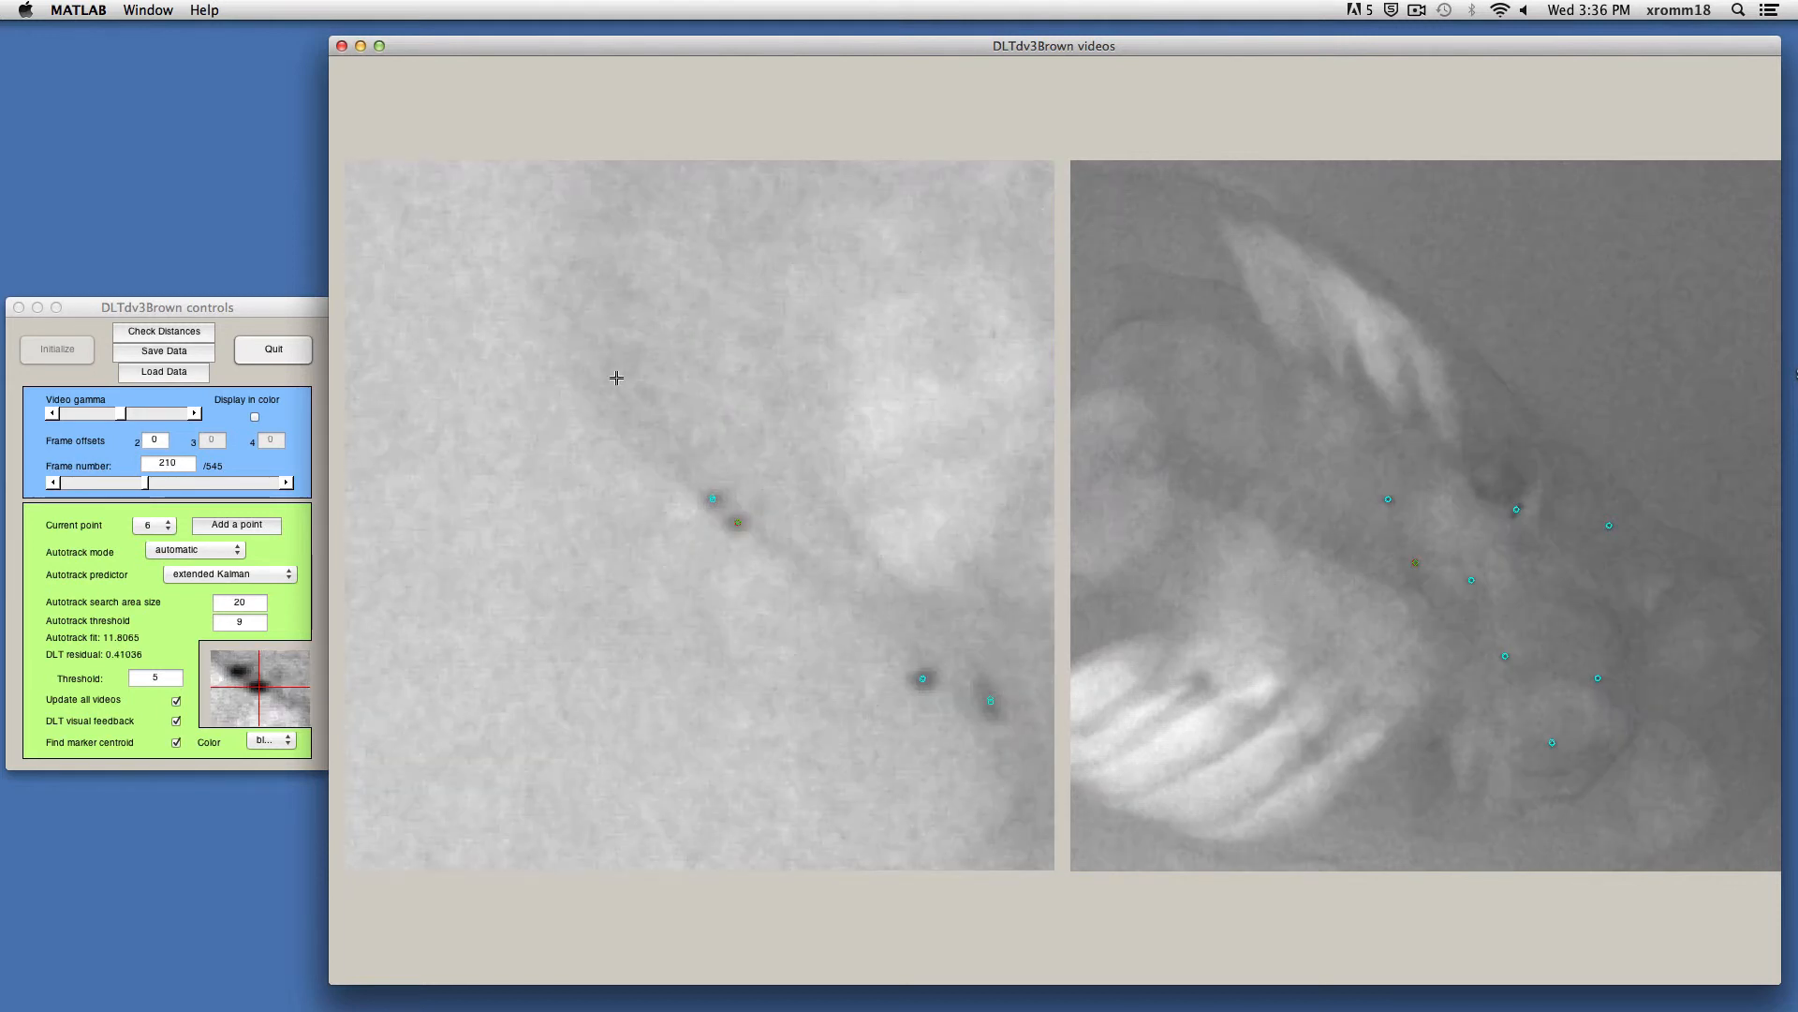
key(f)
key(f)
key(f)
key(f)
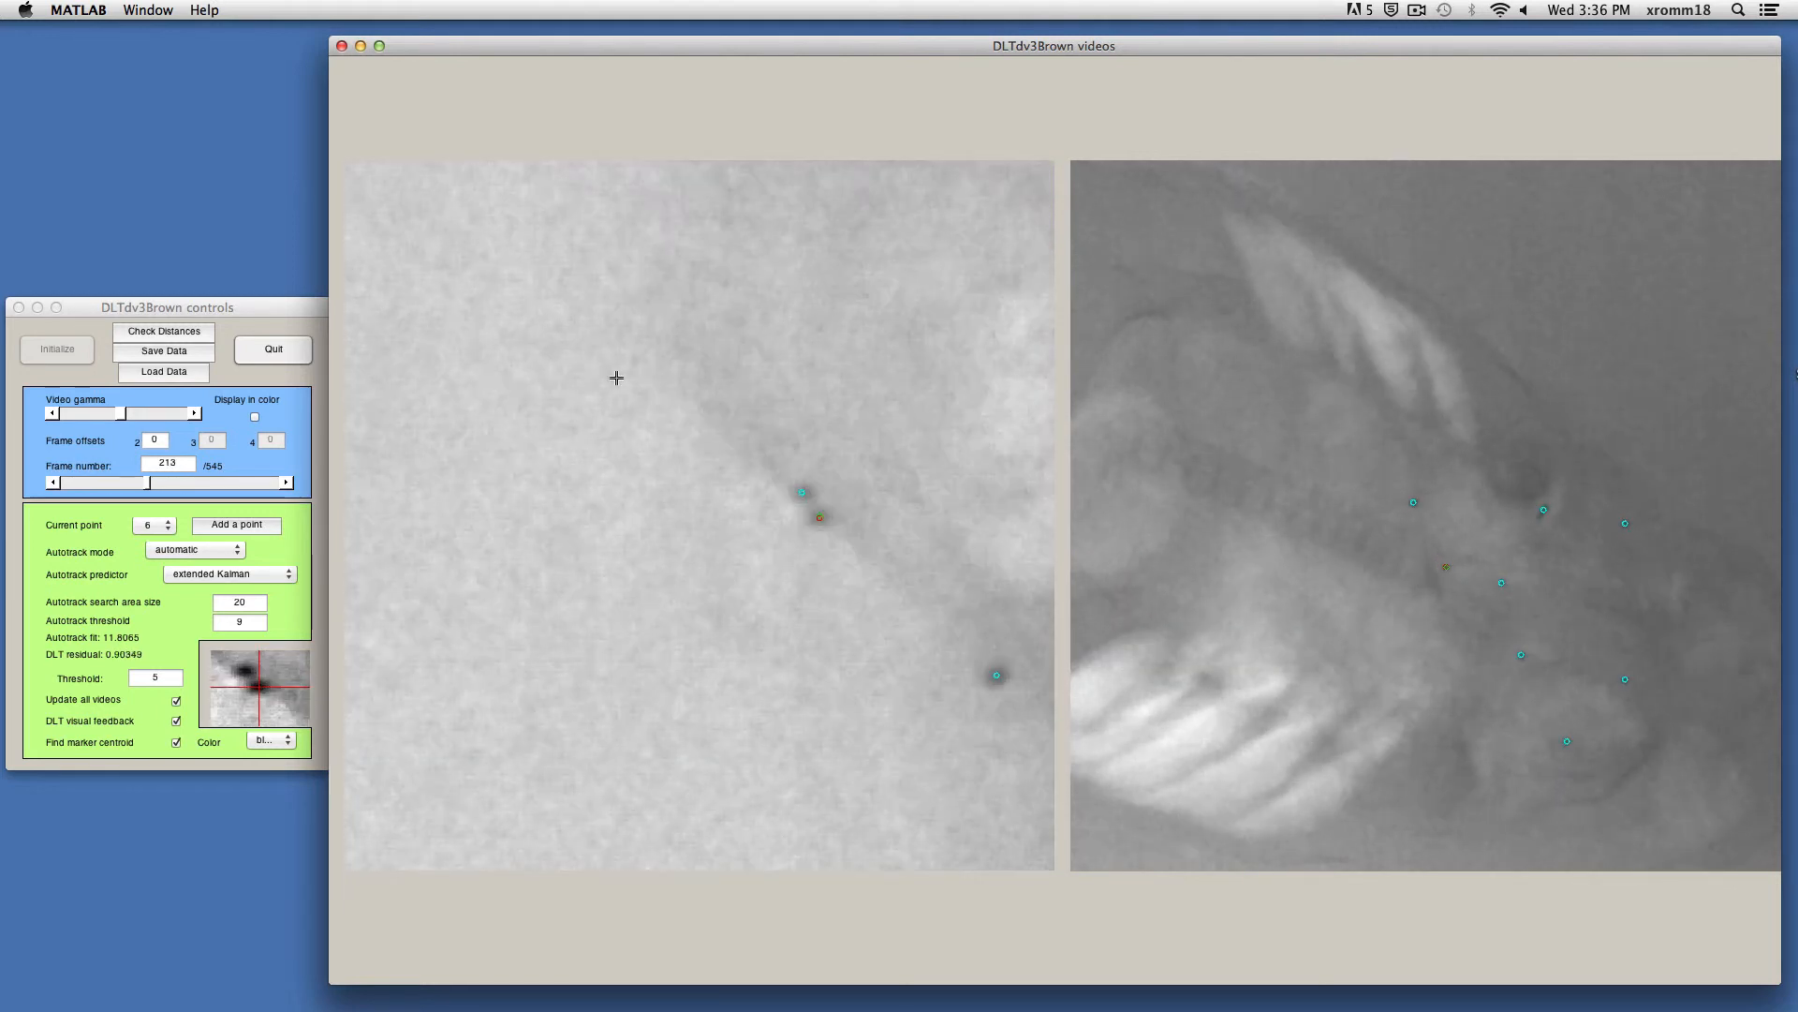
key(f)
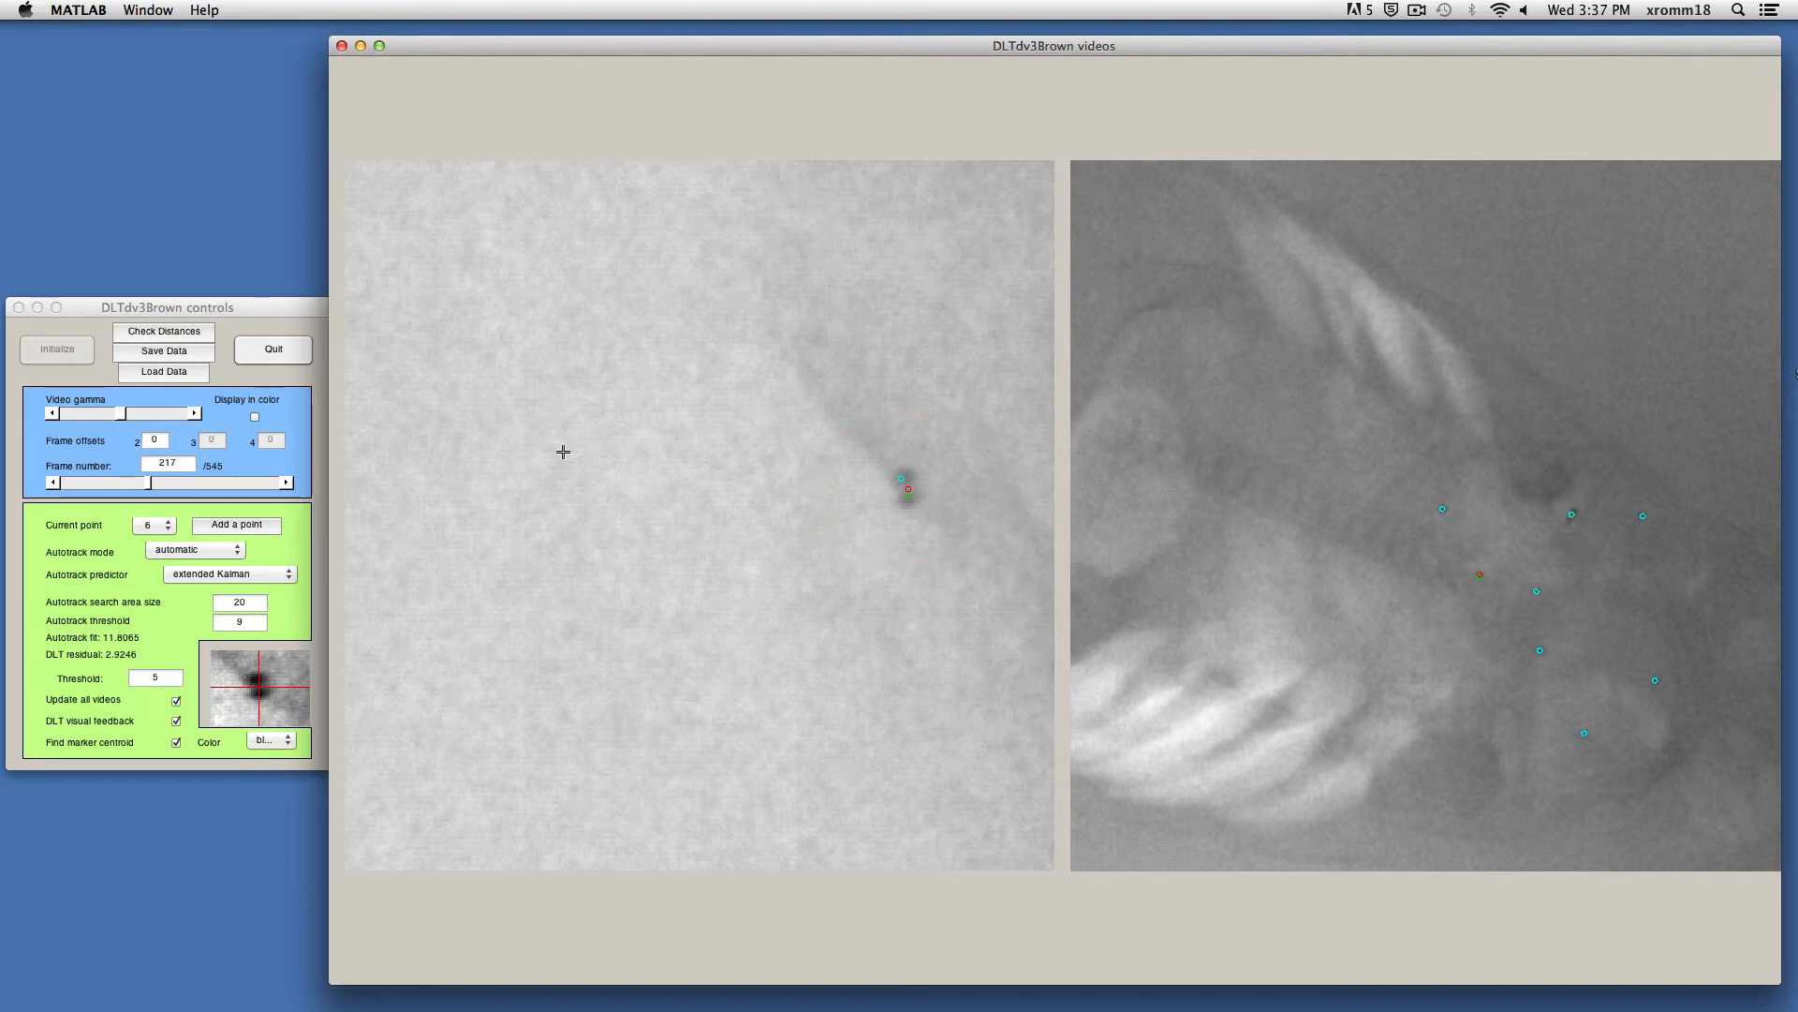
Nudge point 6 onto the lower of the two overlapping markers in the camera 1 view at frame 217.
key(m)
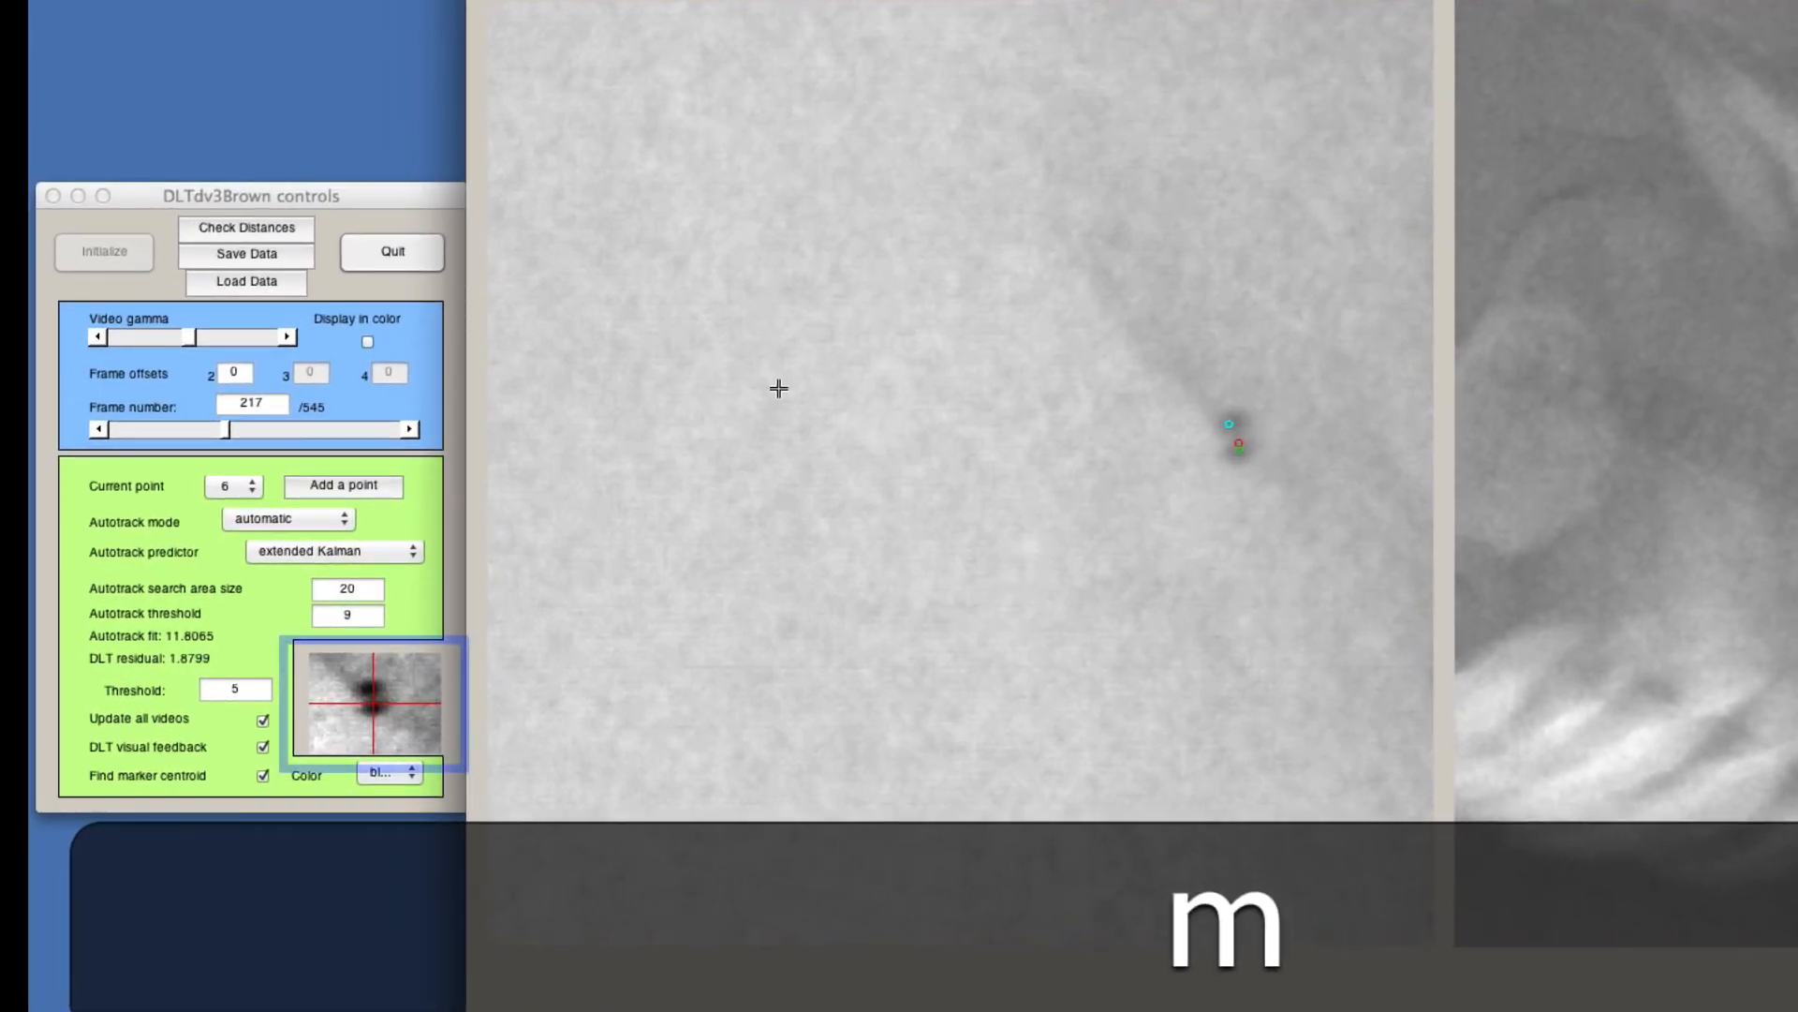
key(m)
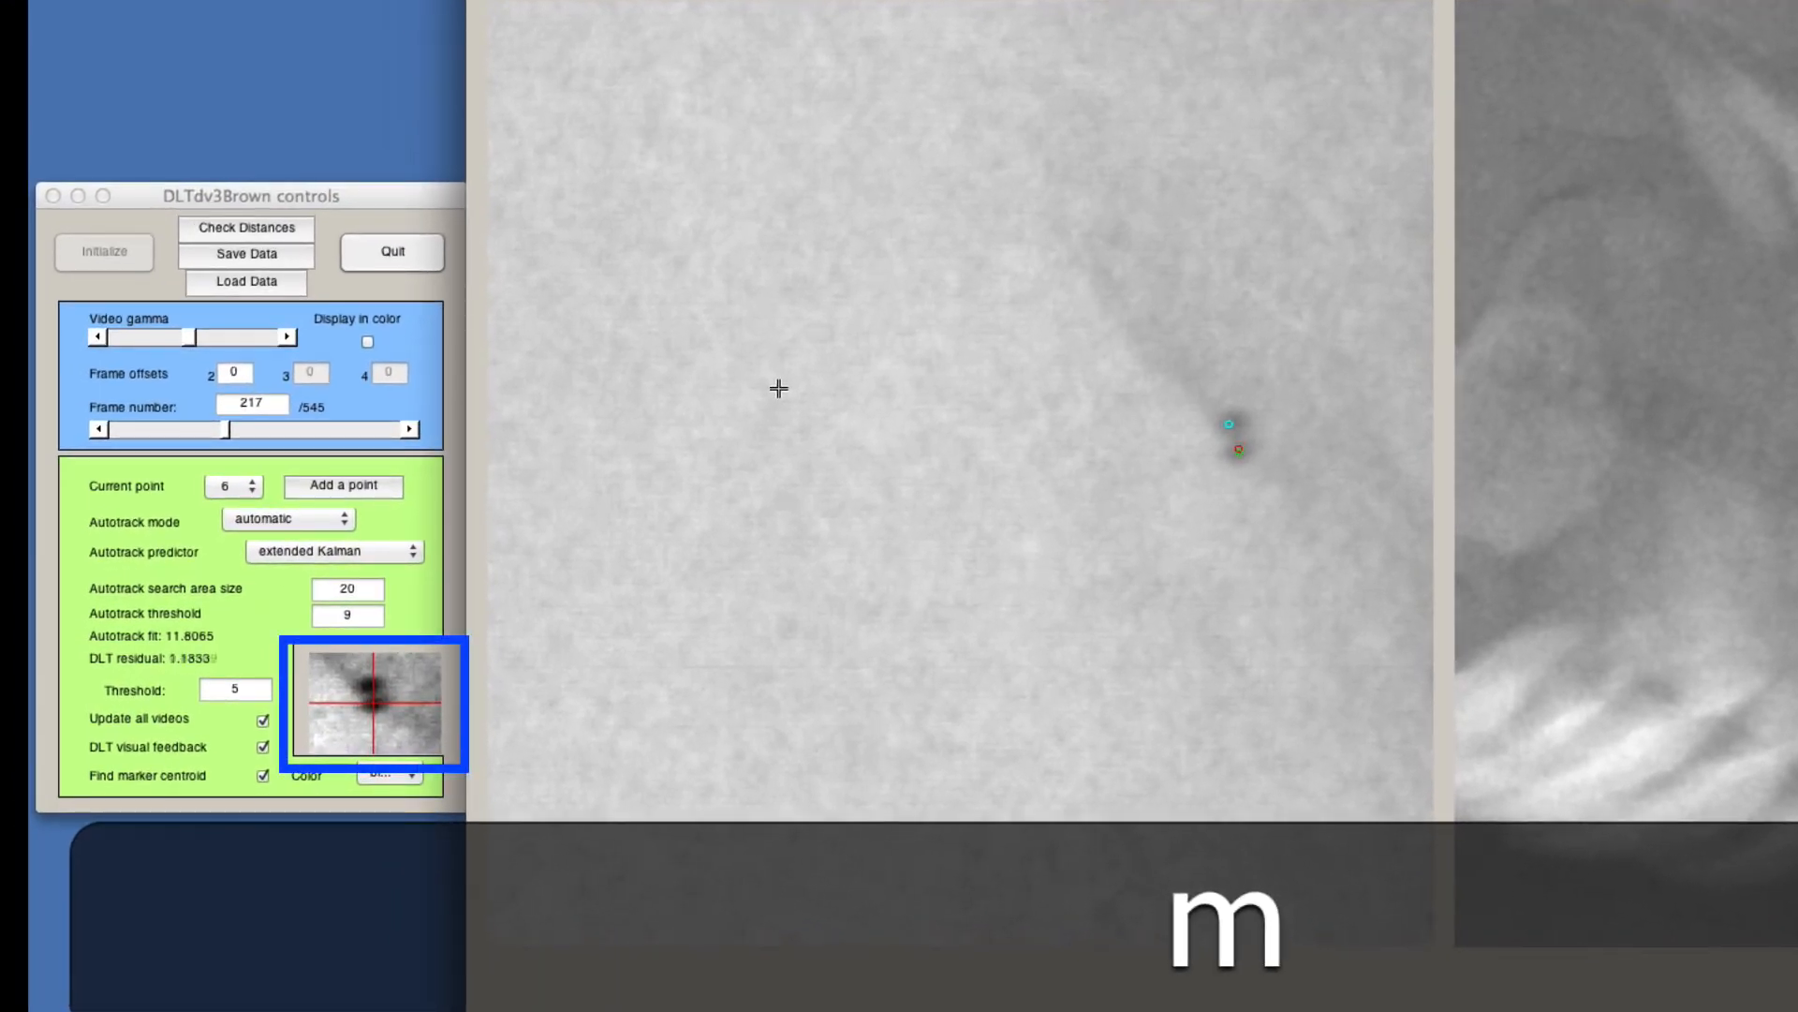
key(i)
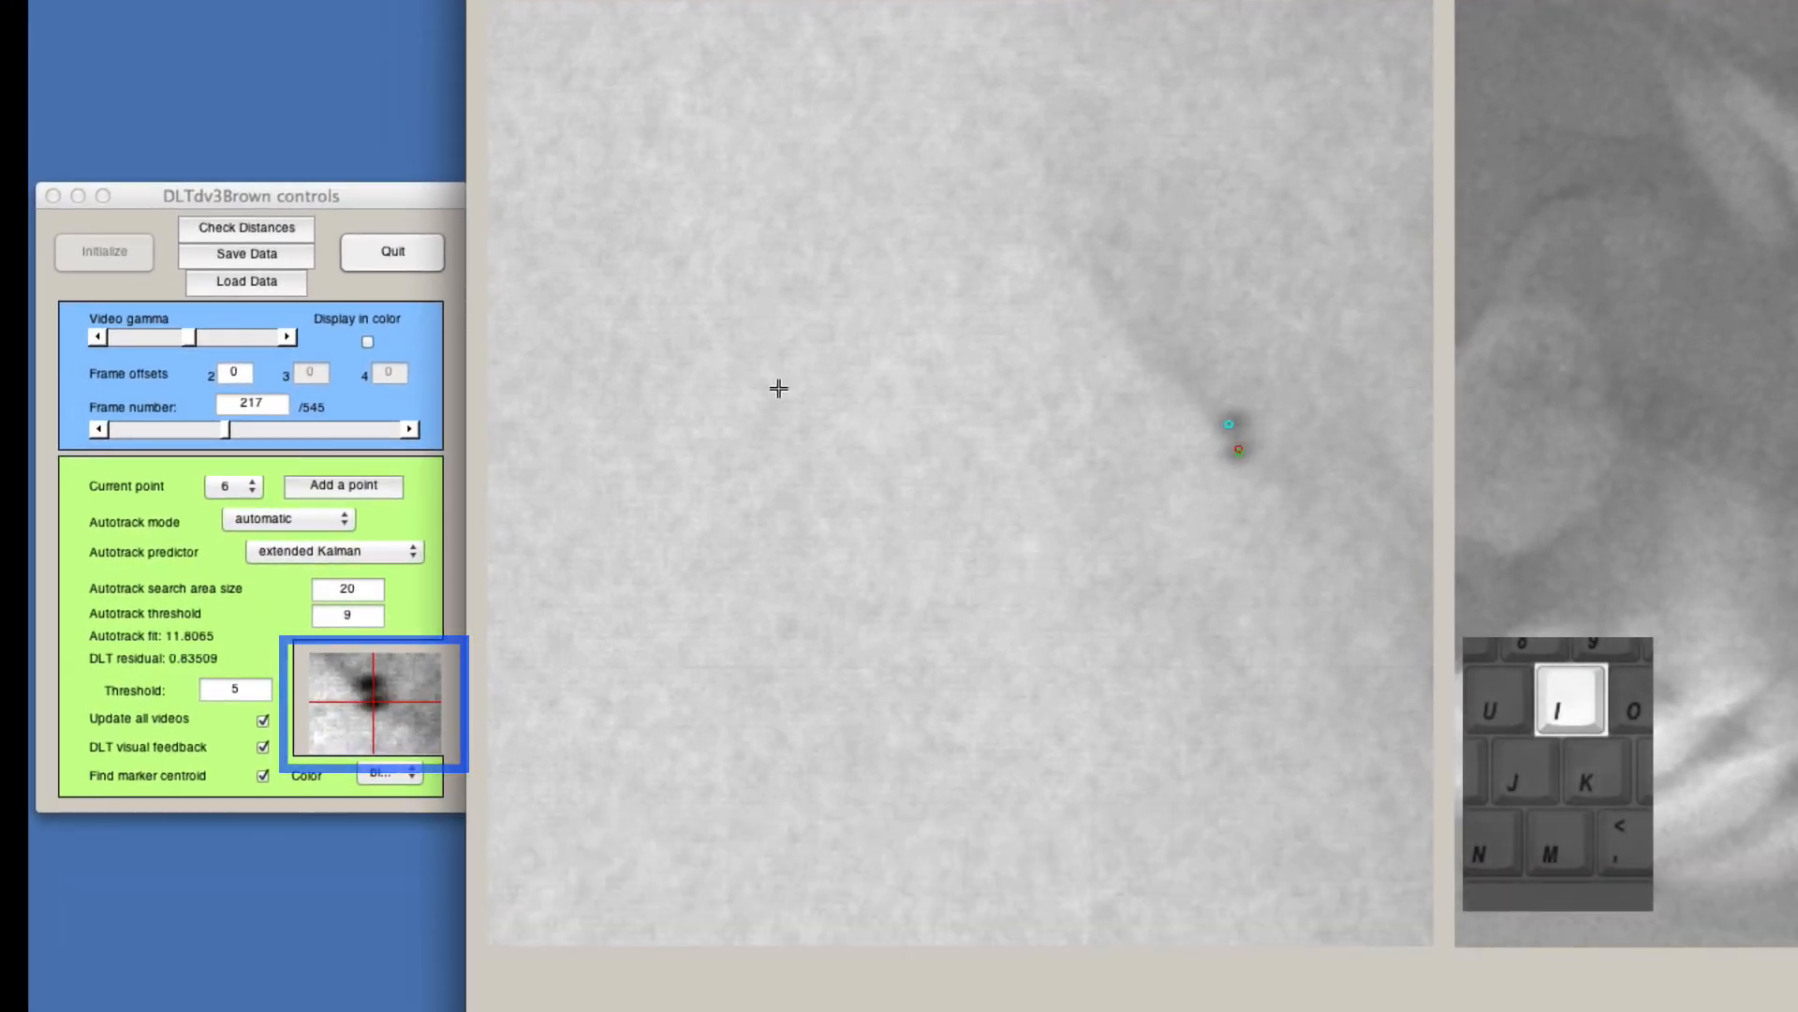
key(m)
key(j)
key(k)
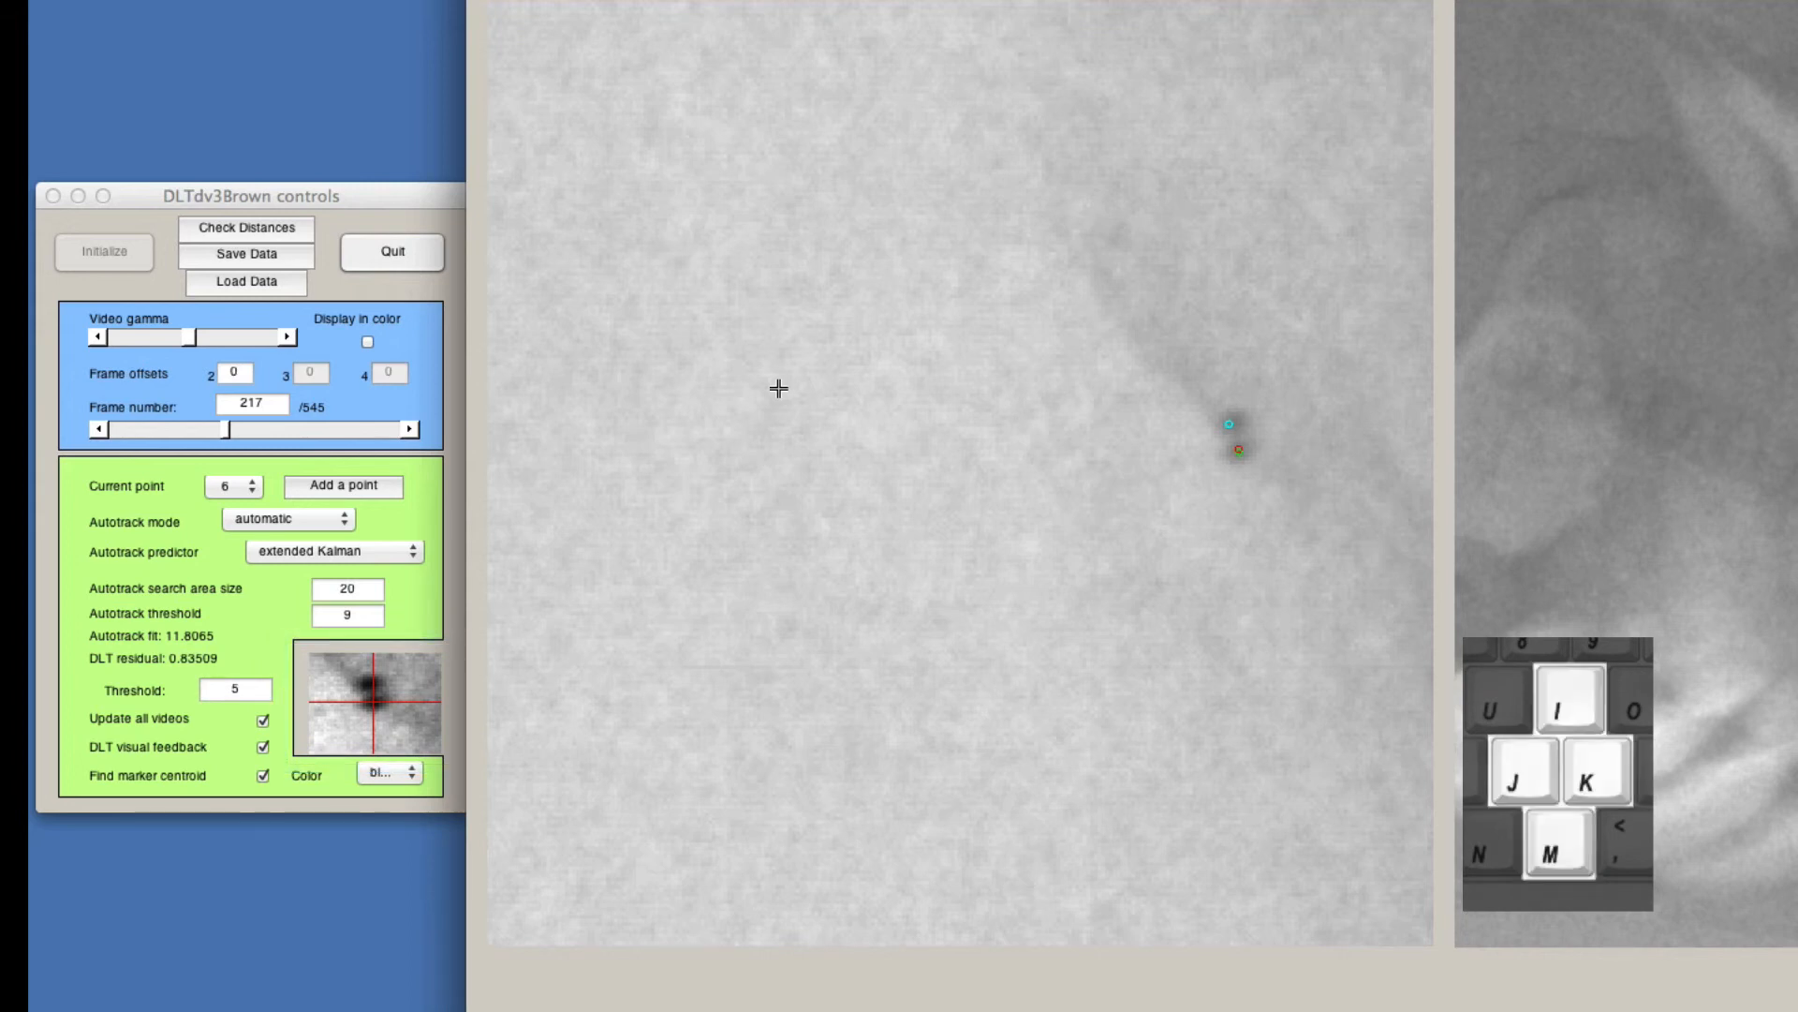
key(k)
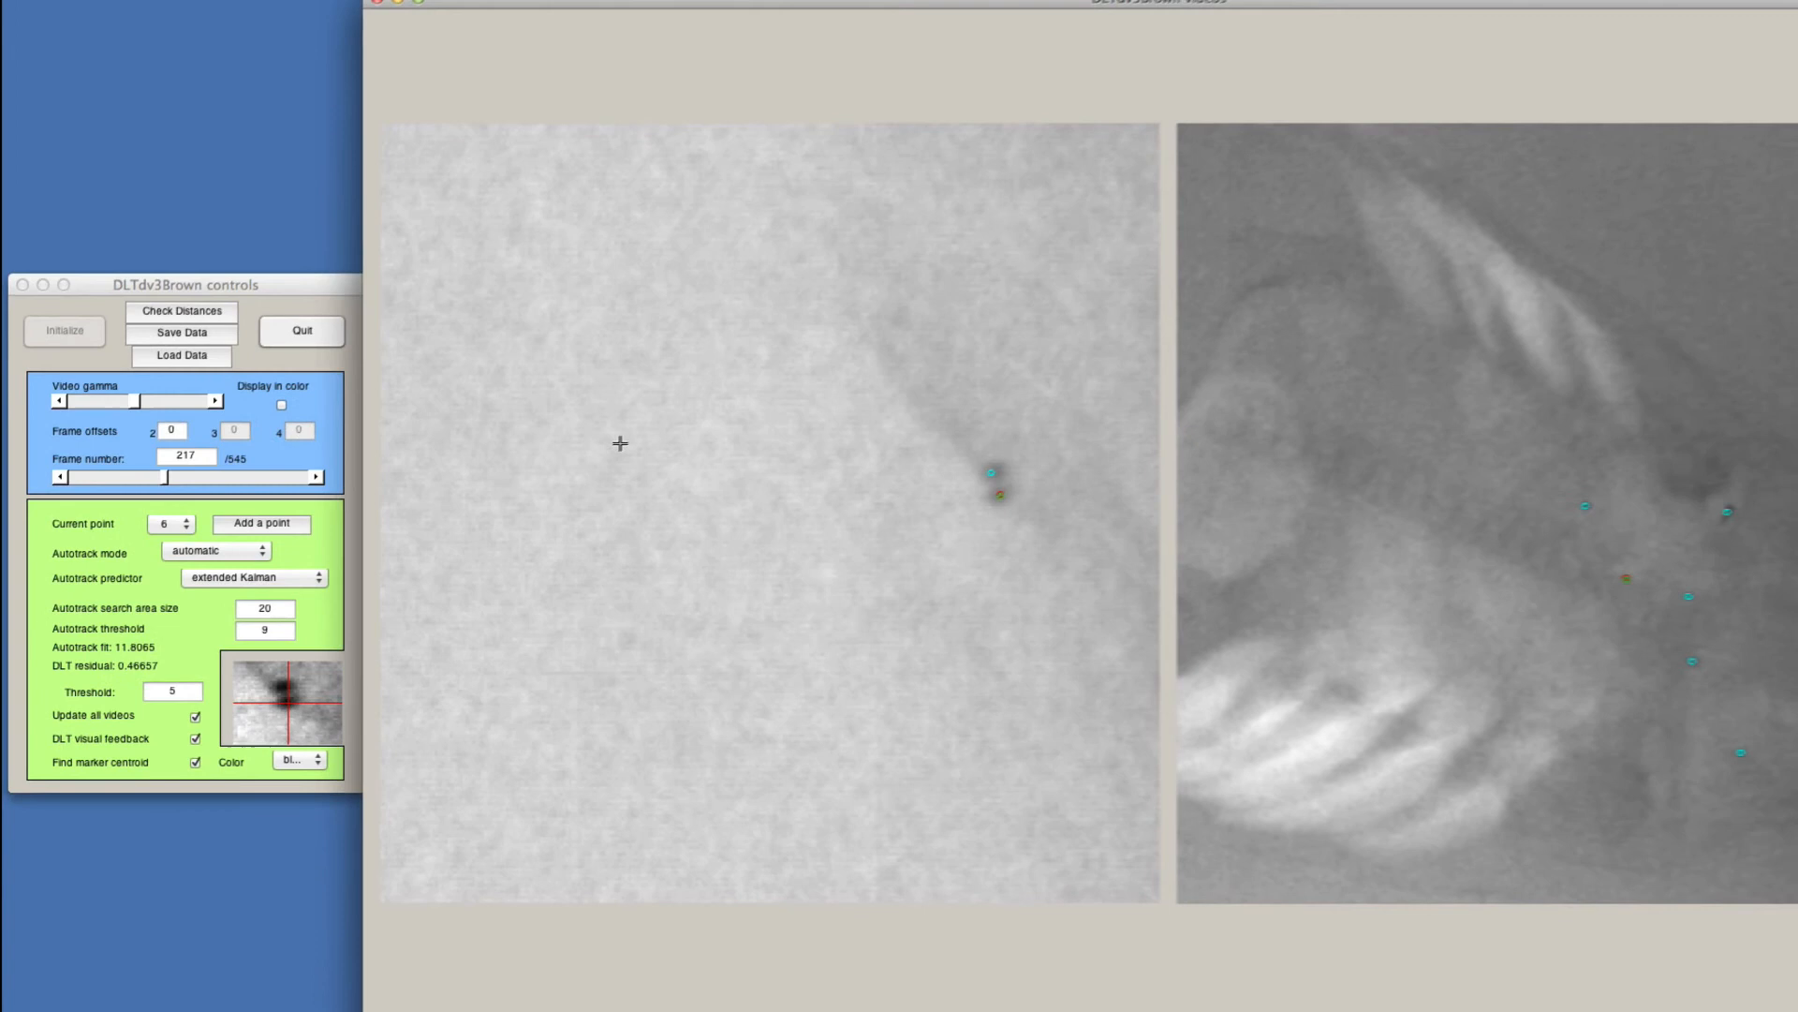
Advance frame by frame from 218 to 221, nudging point 6 back onto the lower overlapping marker in the camera 1 view.
key(f)
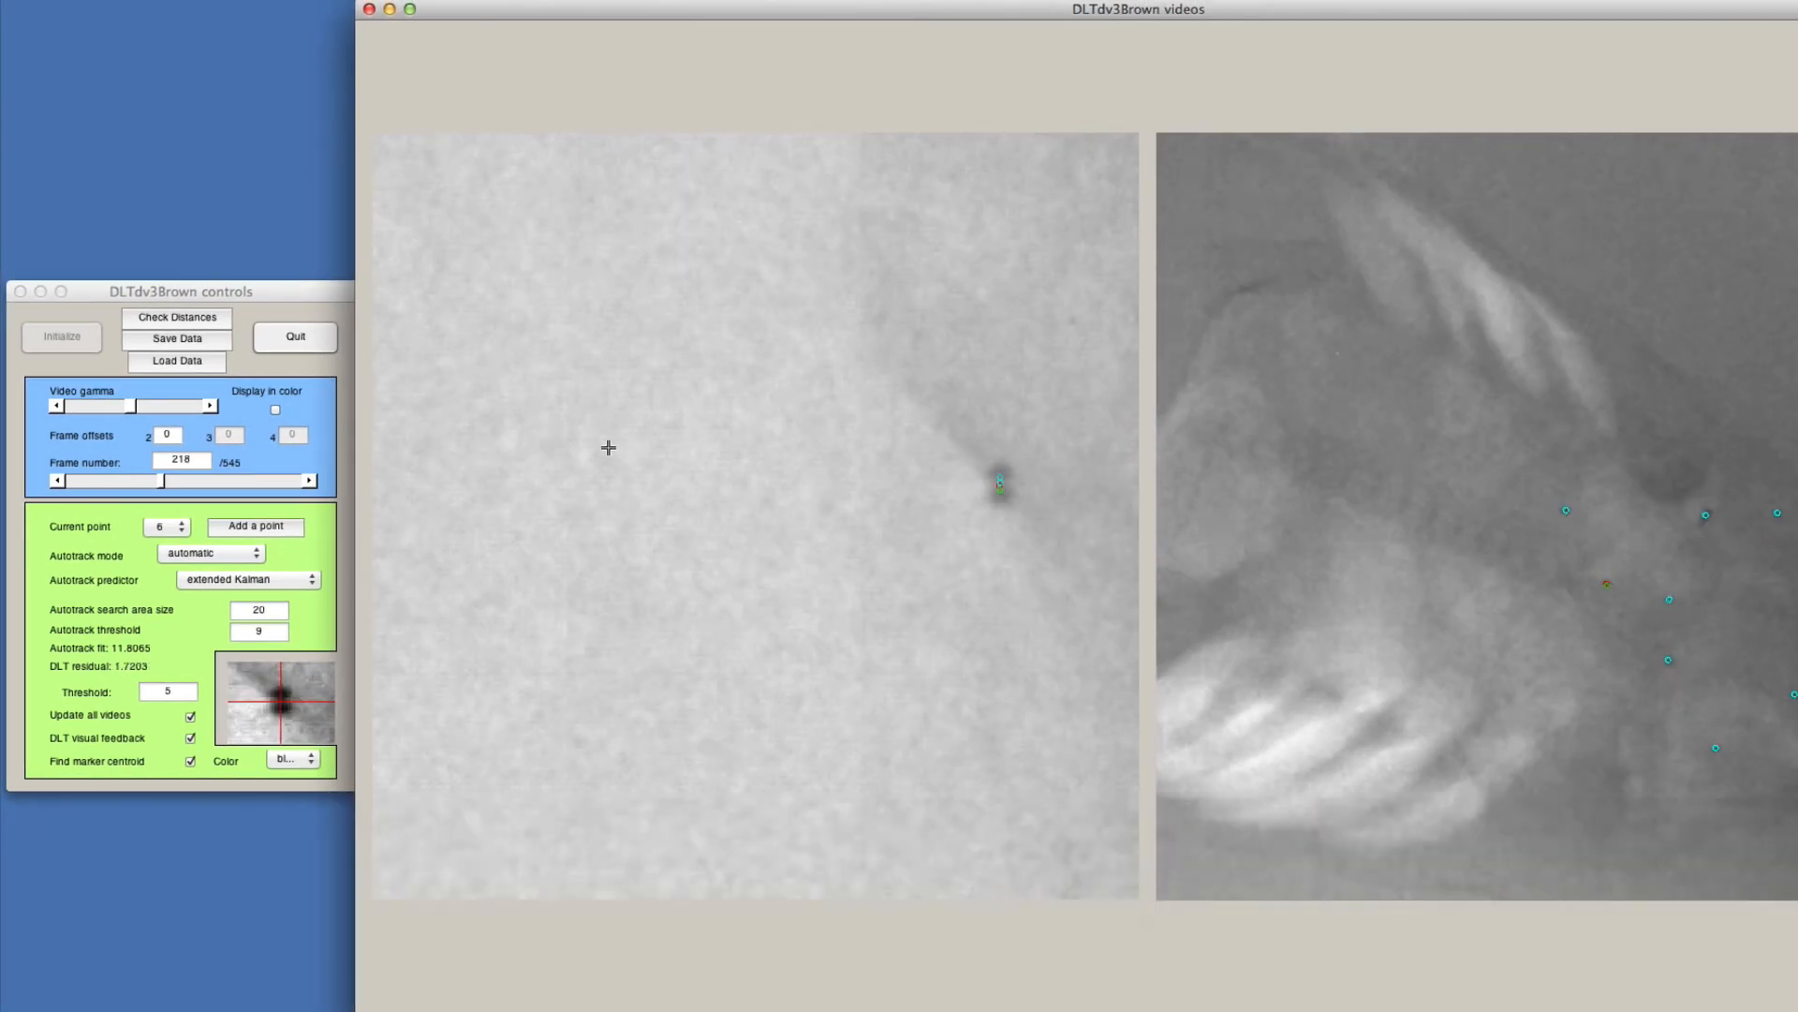
key(m)
key(f)
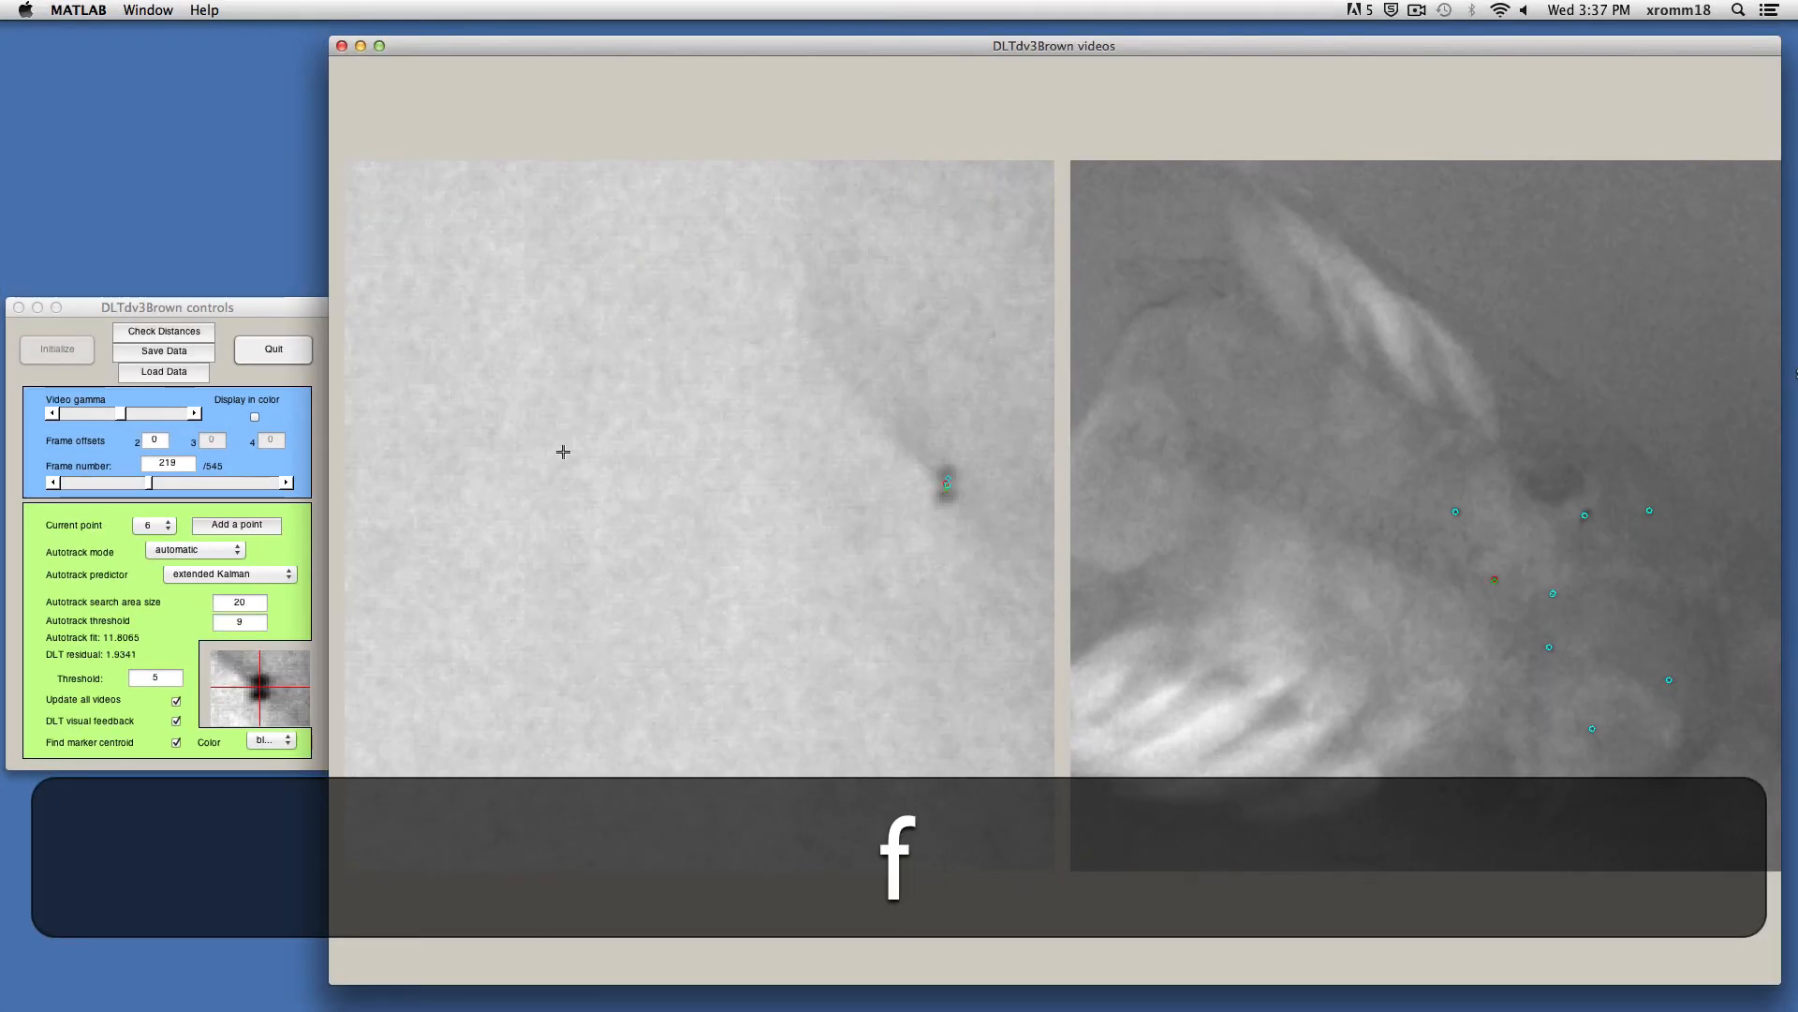
key(m)
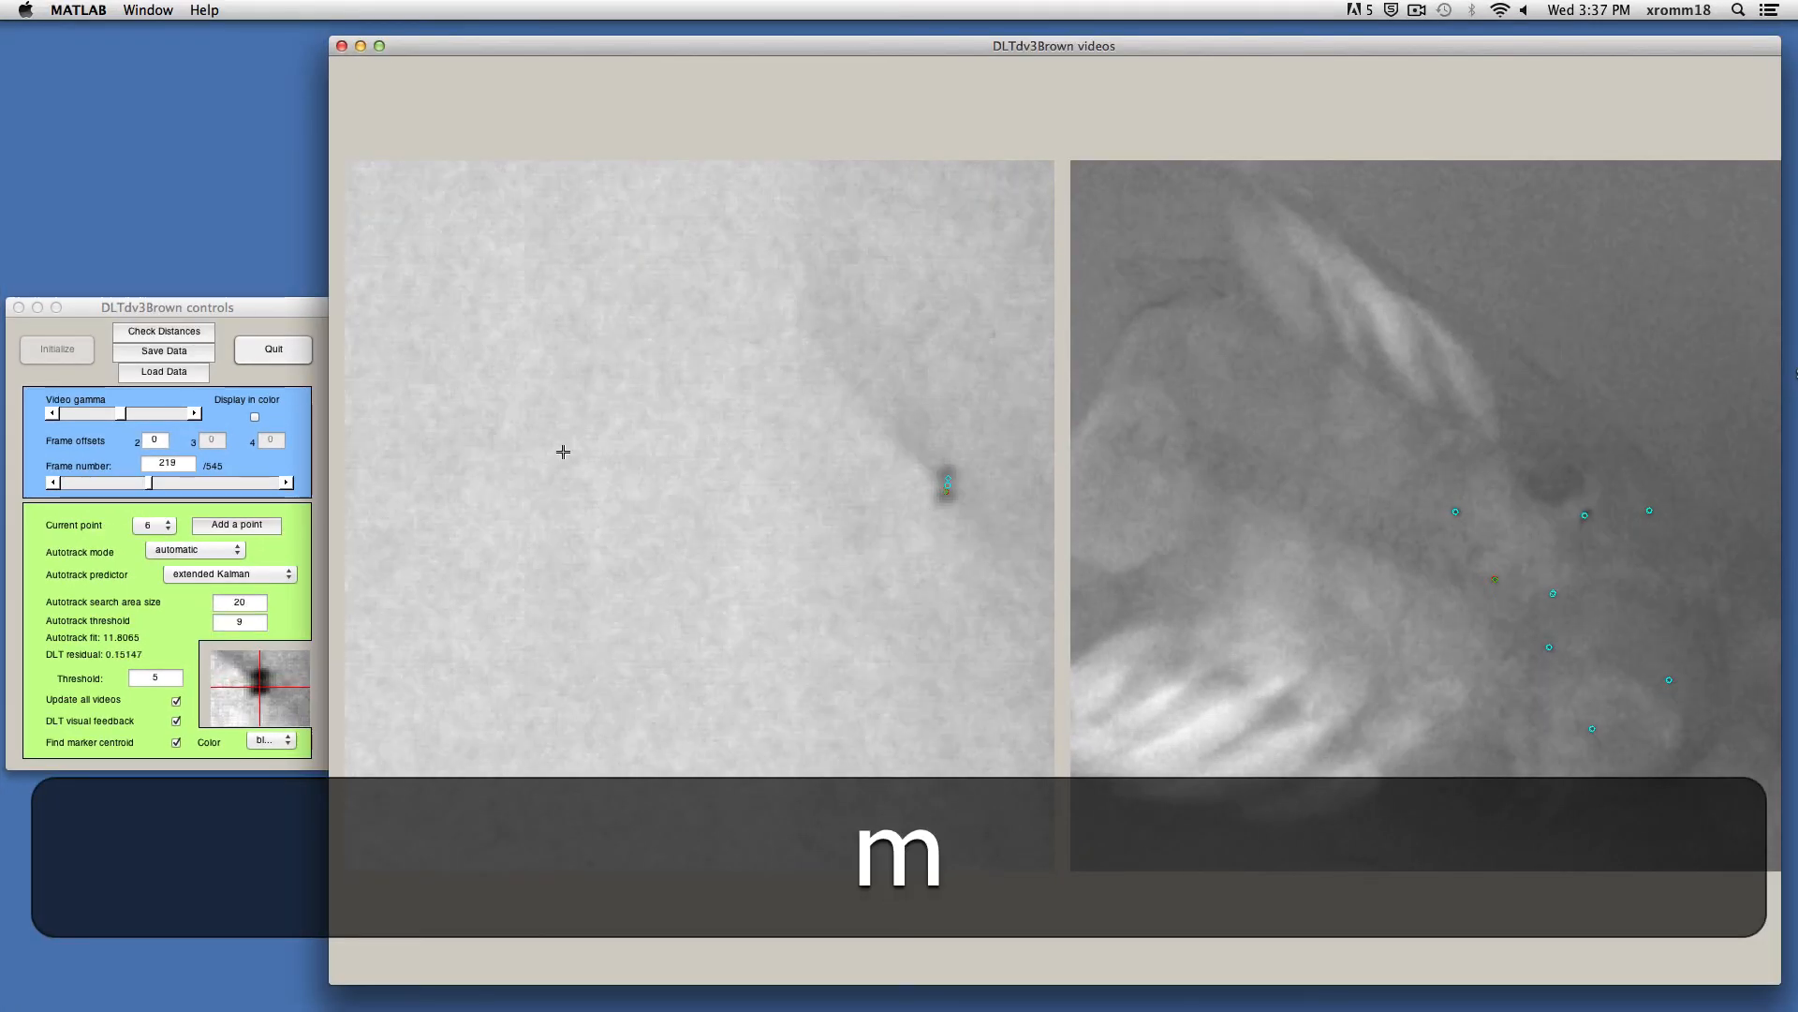
key(k)
key(m)
key(f)
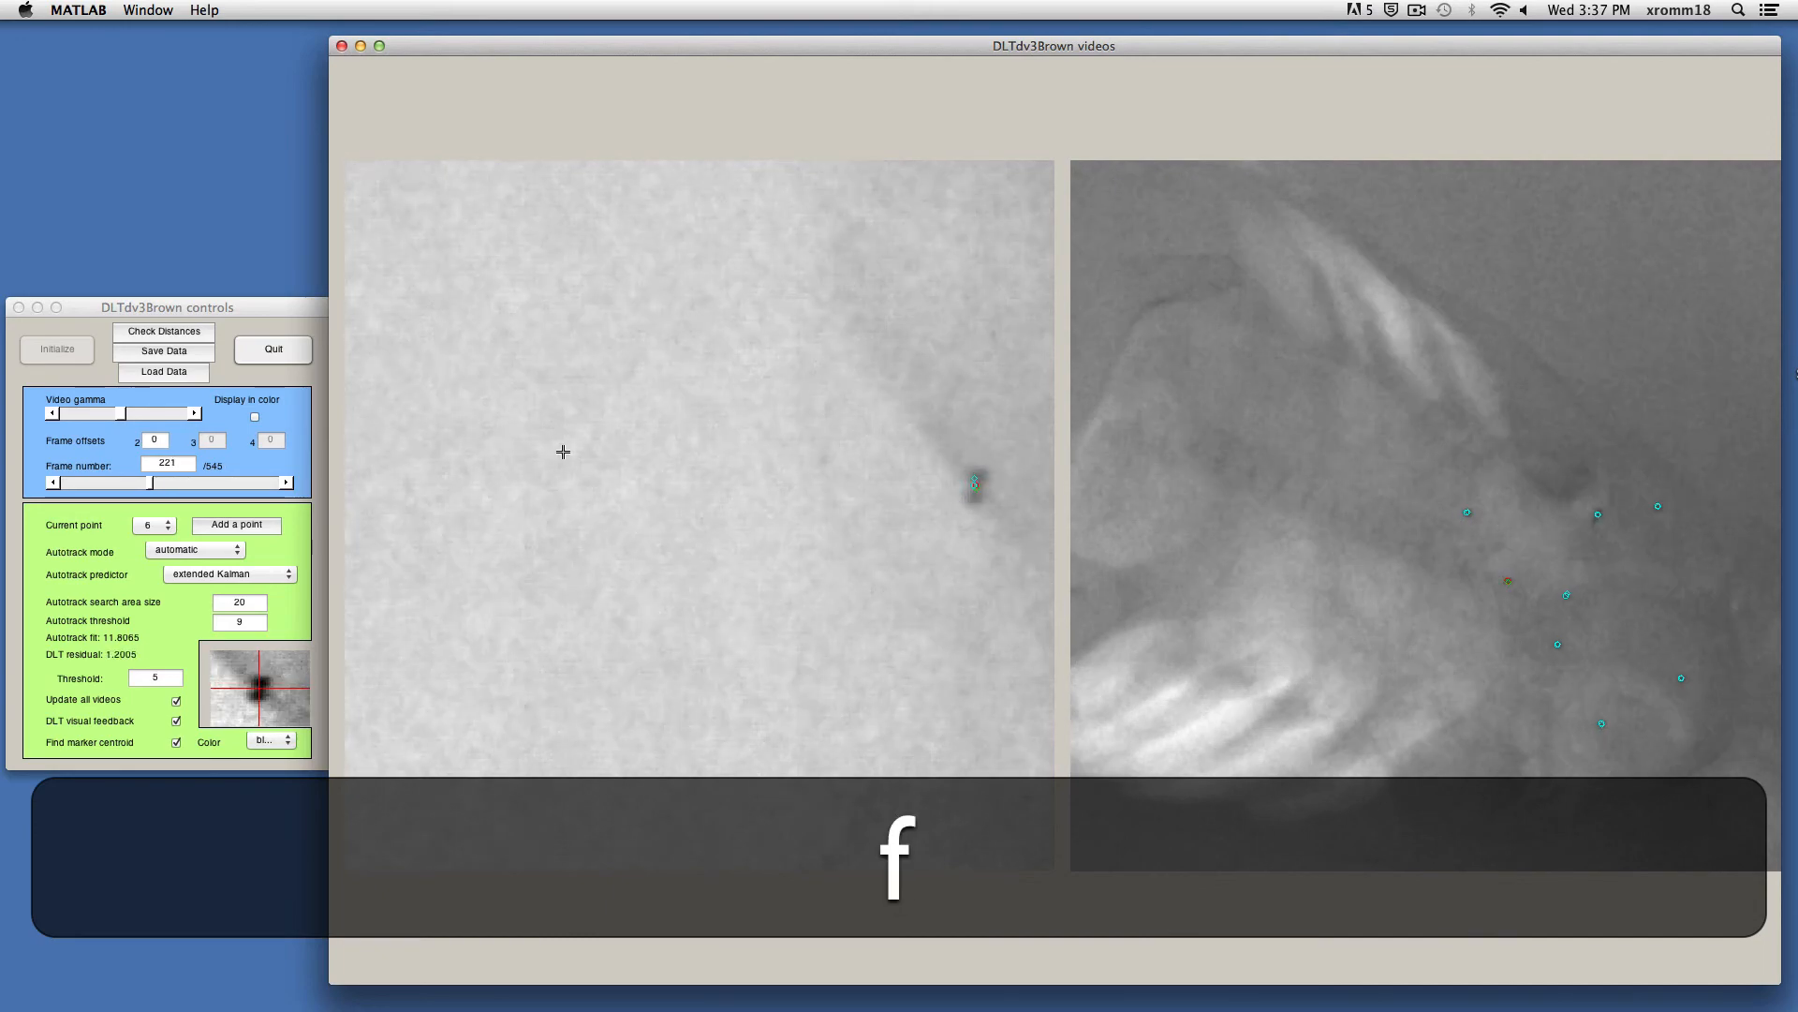
key(m)
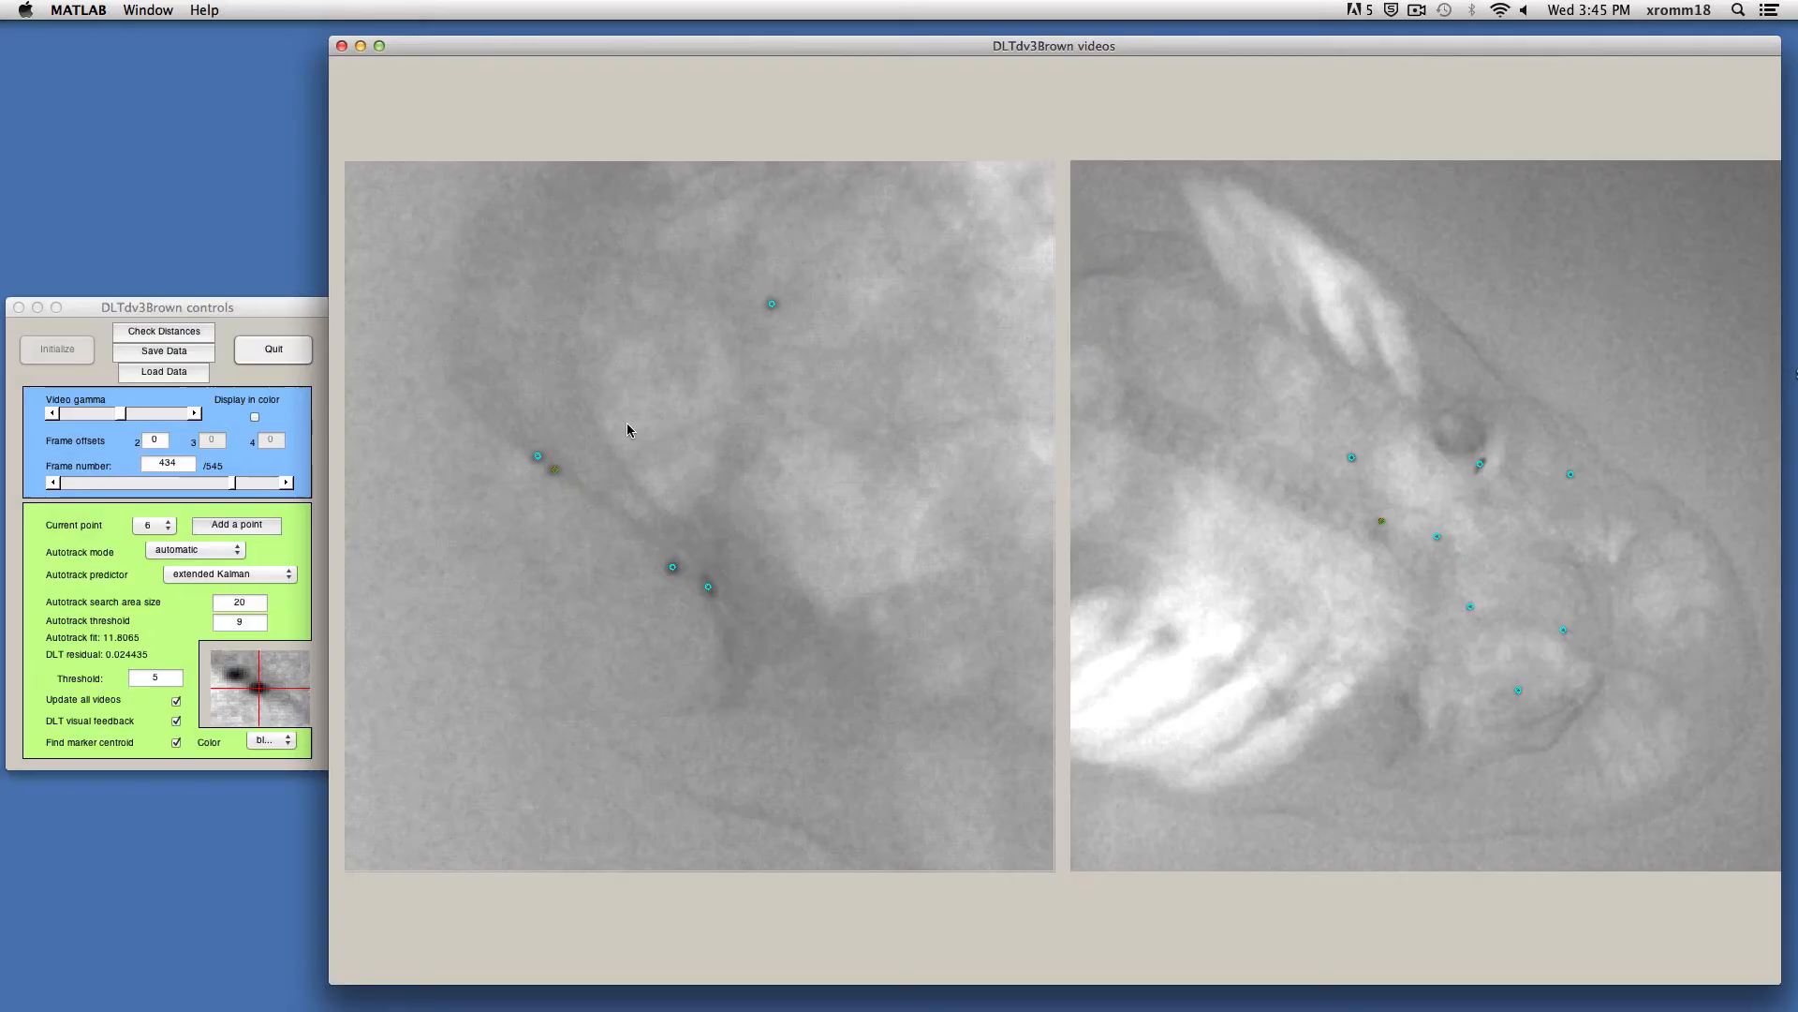
Save the digitized data in the DigitizedData folder with the filename prefix Trial01_BambooShark_, overwriting the existing data.
click(164, 351)
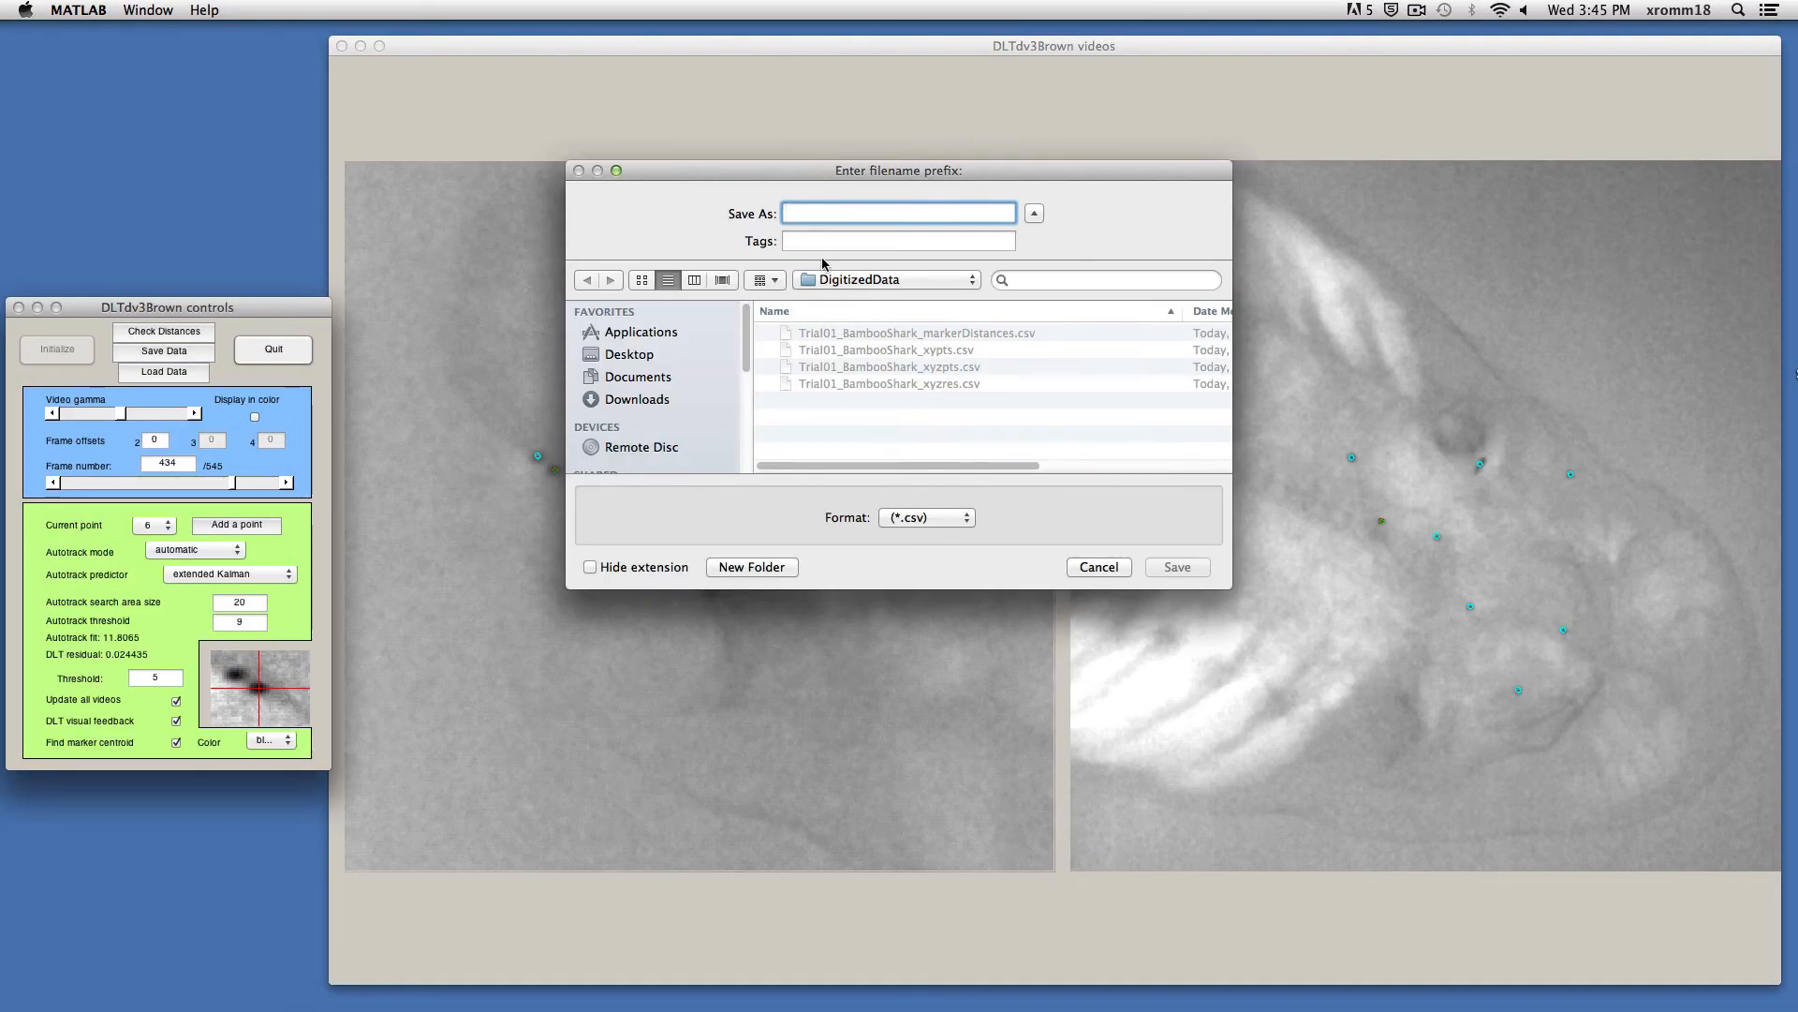
text(Trial01_BambooShark_)
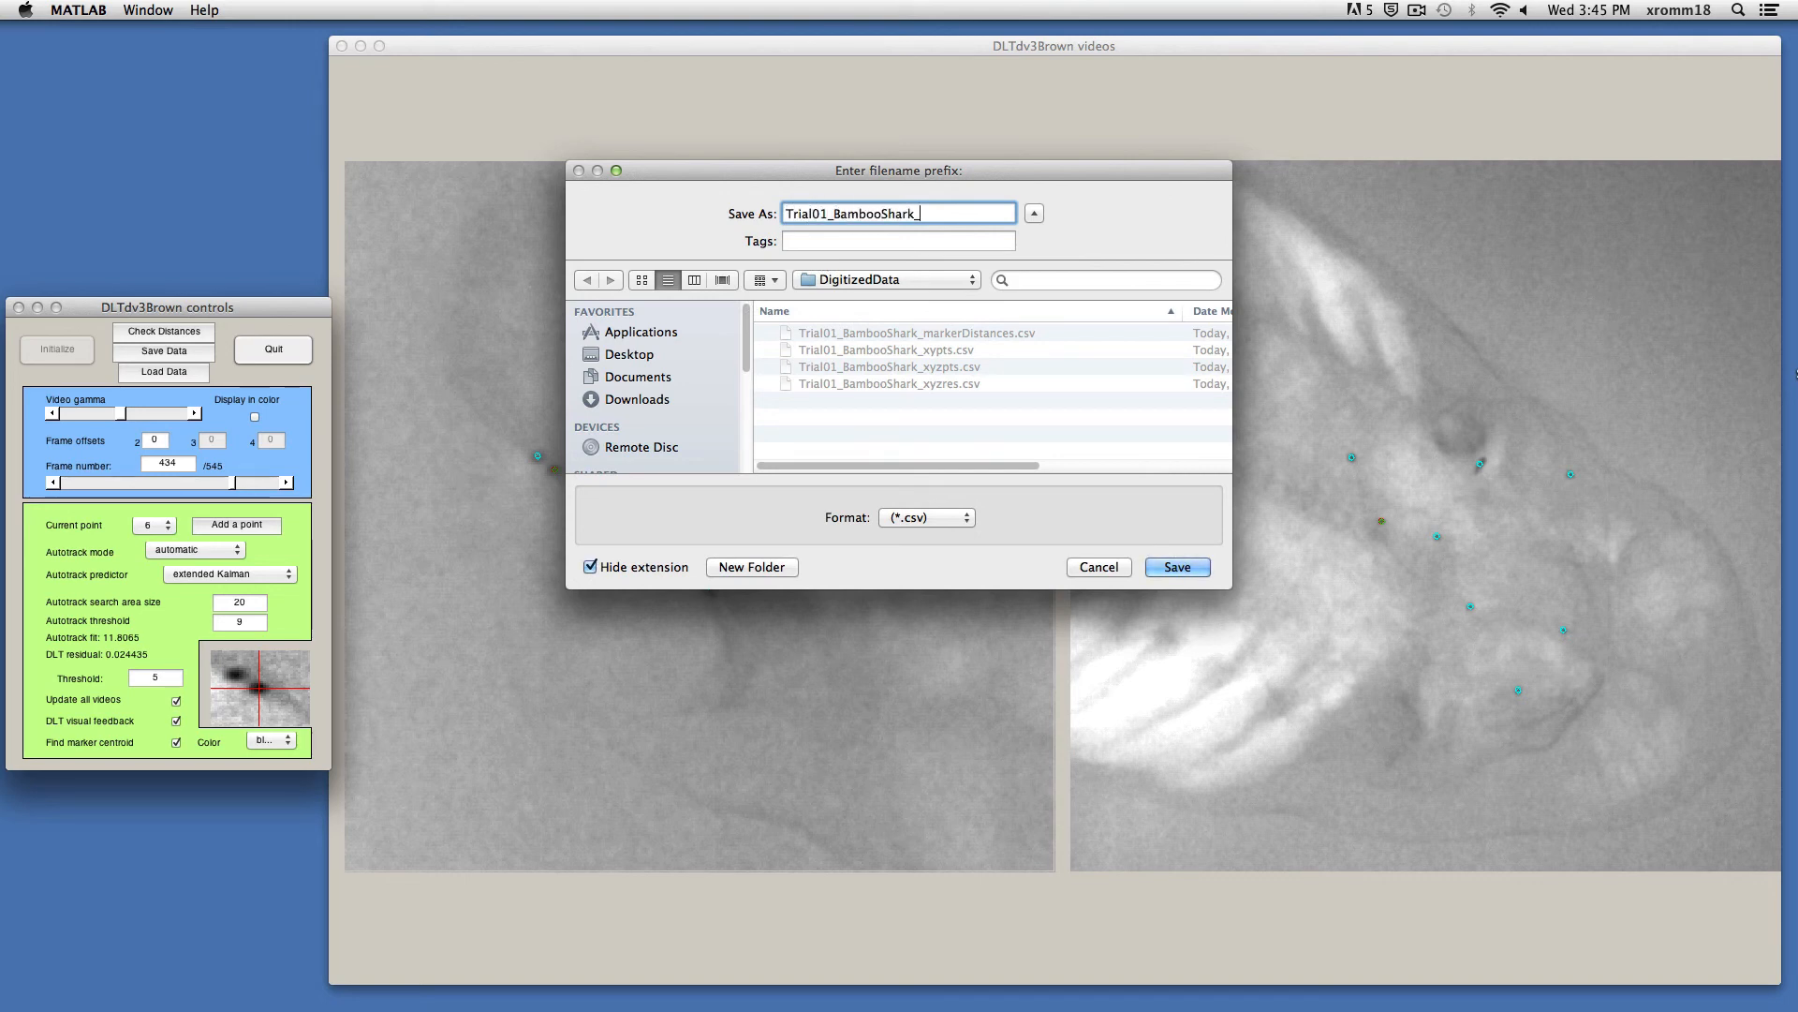
key(Return)
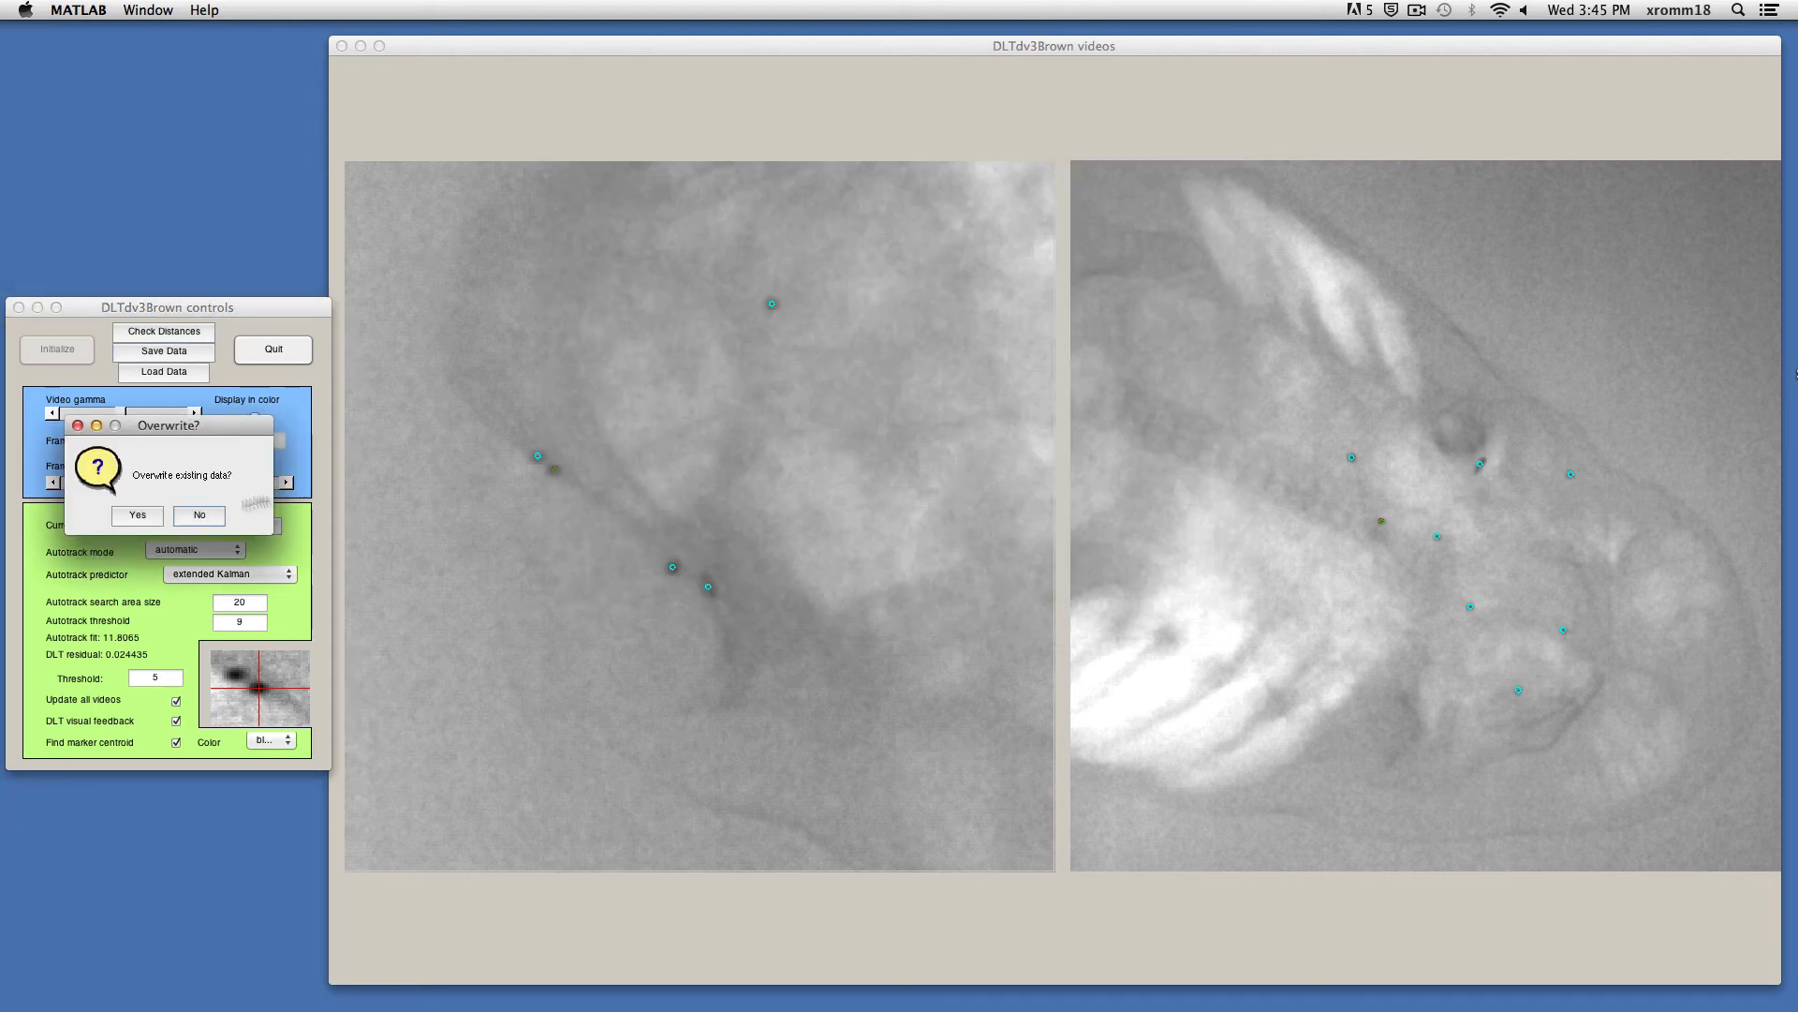
click(133, 518)
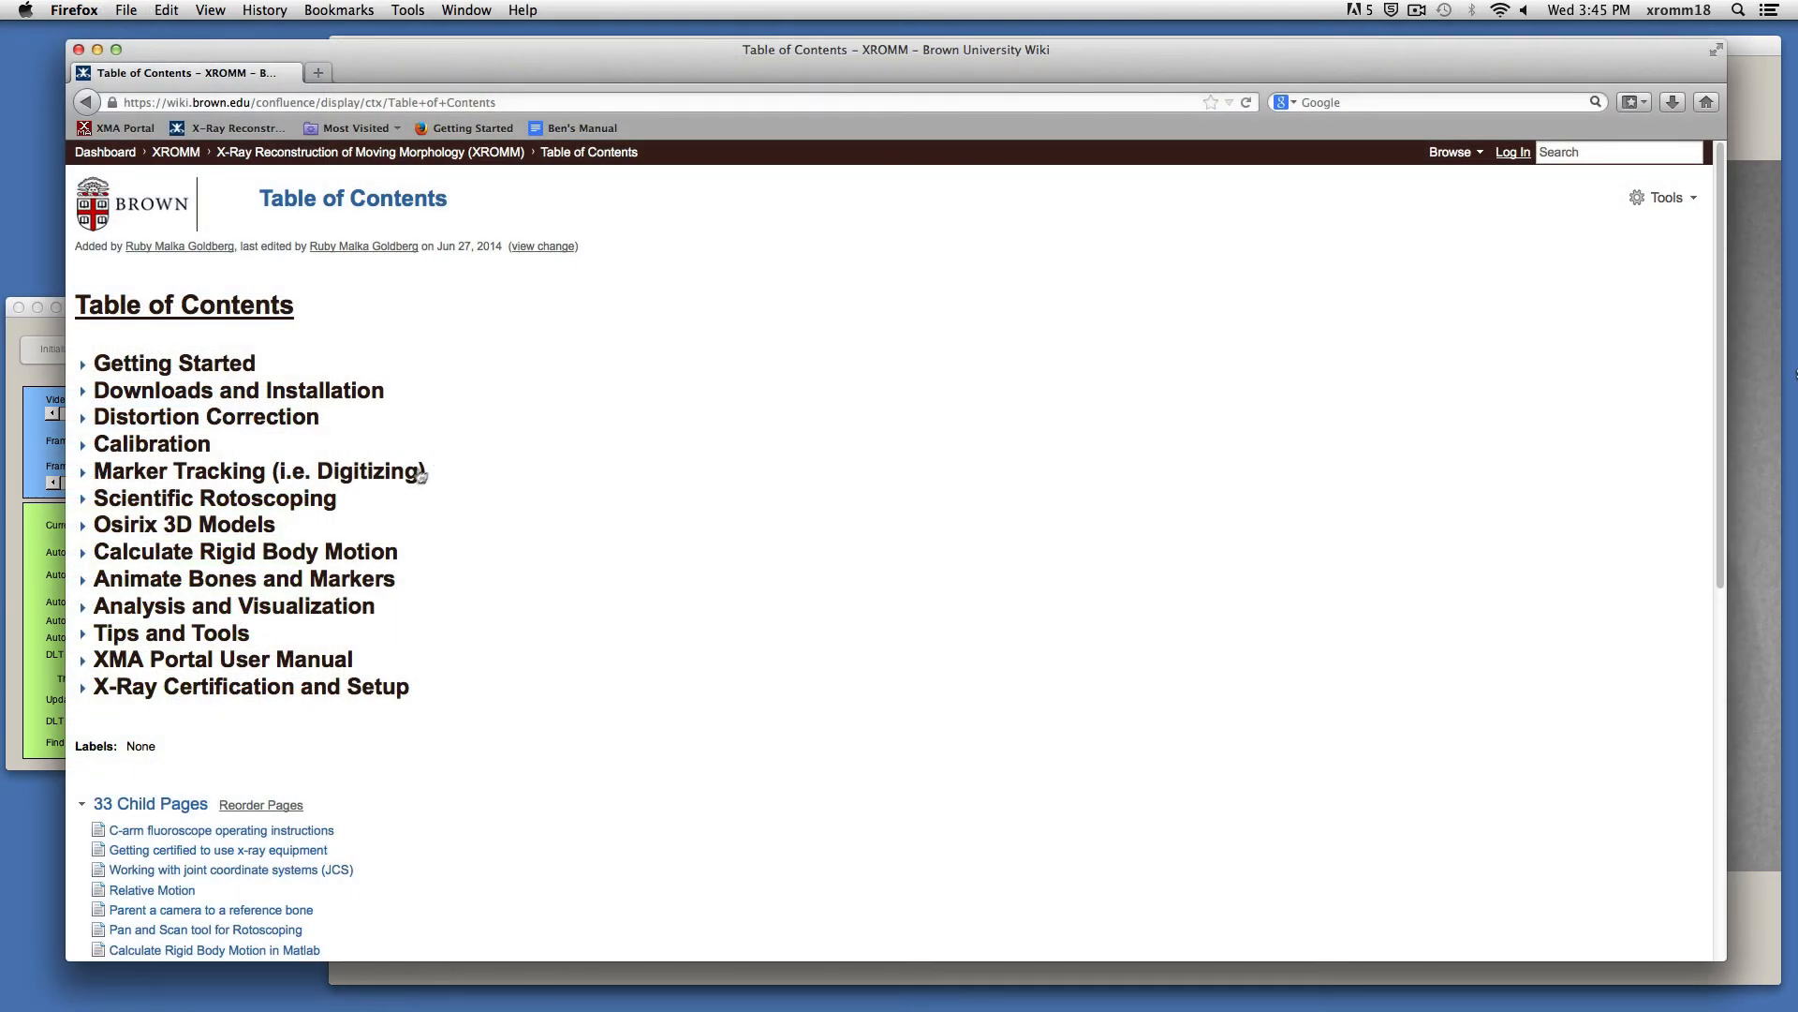
Switch to the XROMM wiki's Table of Contents in Firefox and expand the Marker Tracking (i.e. Digitizing) section.
click(404, 476)
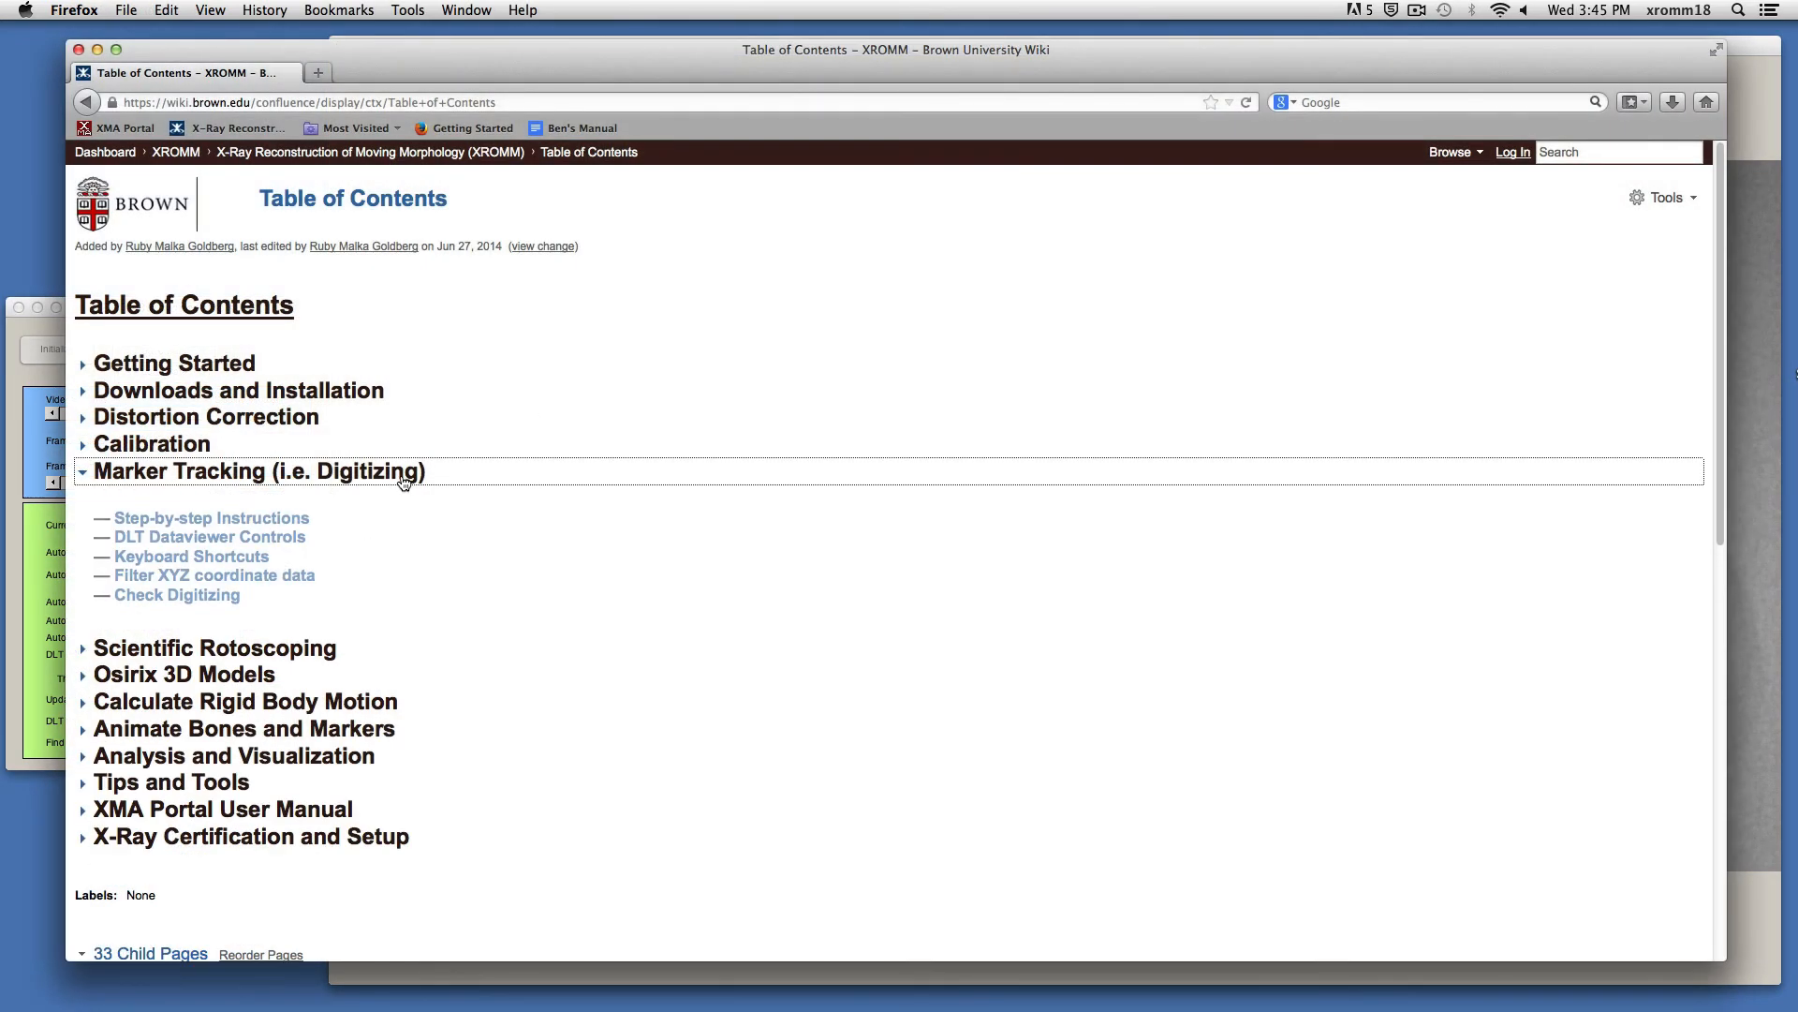